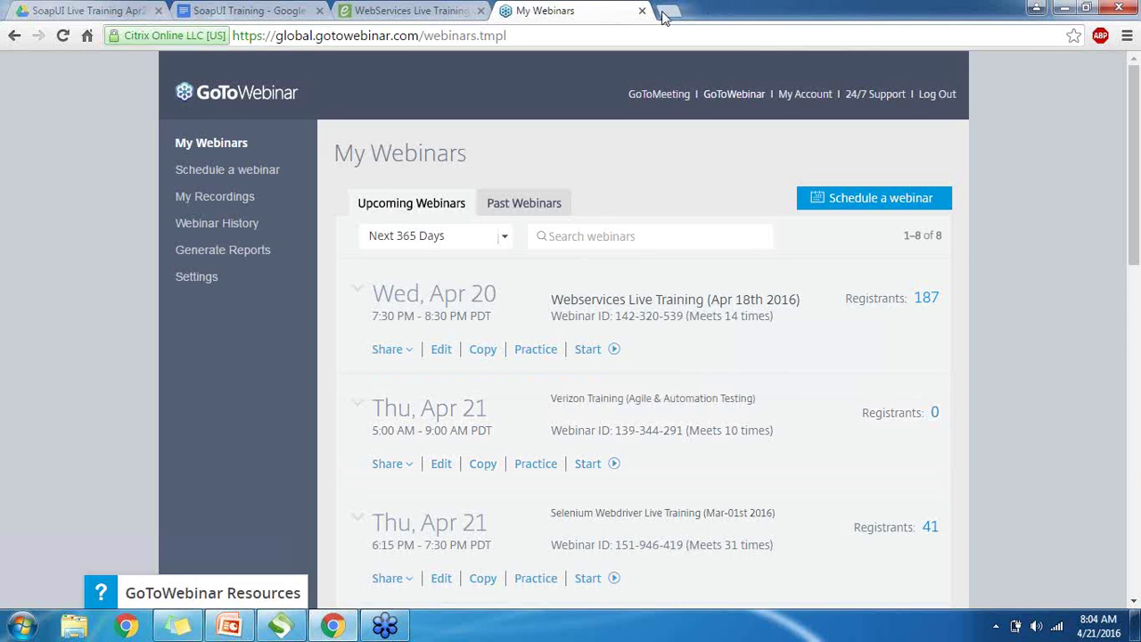
type("https://www.soapui.org/downloads/soapui.html")
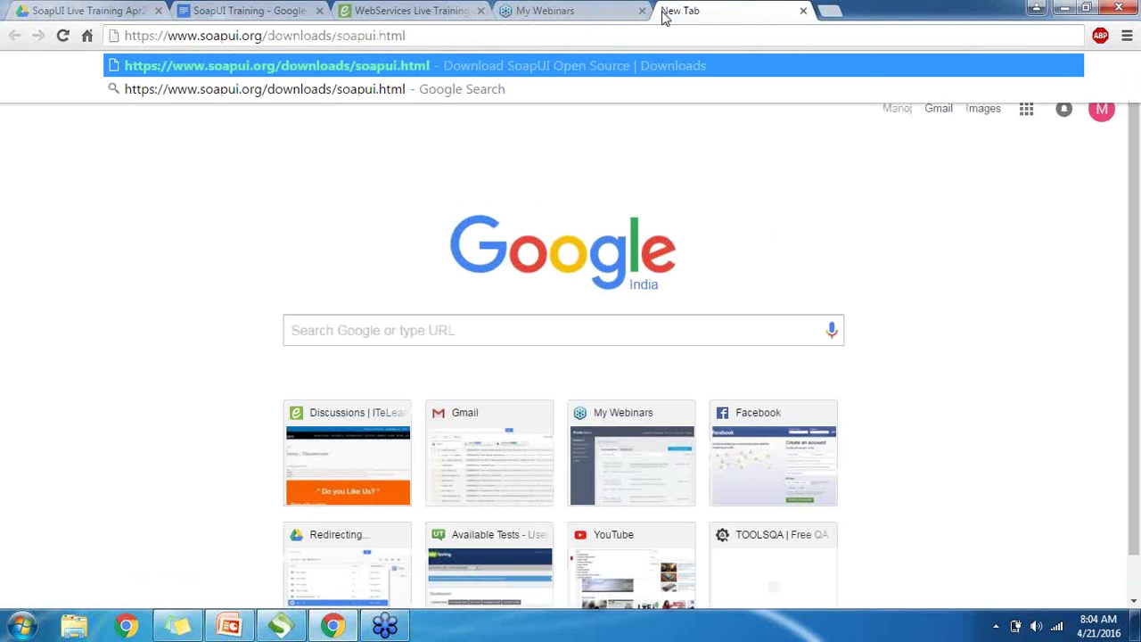
key("Return")
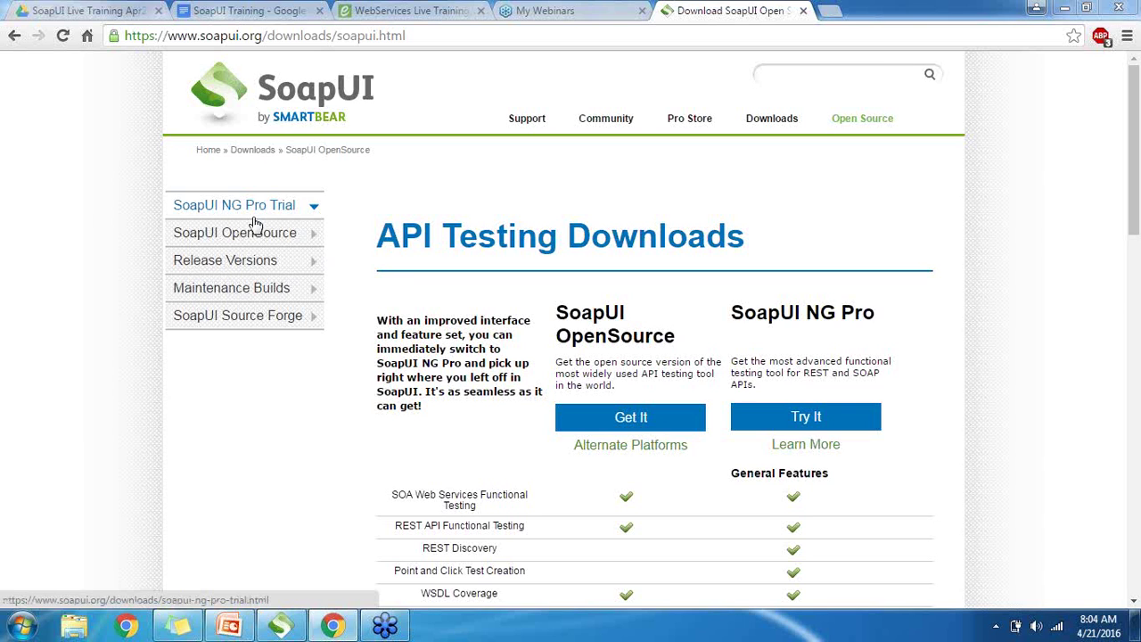
left_click(313, 237)
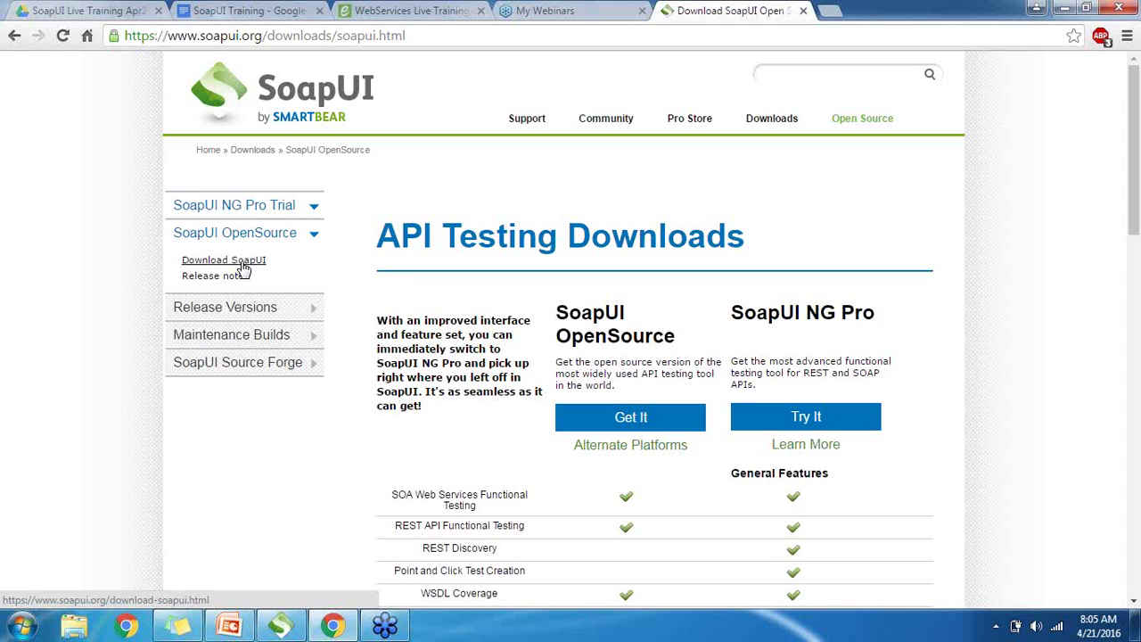
left_click(386, 328)
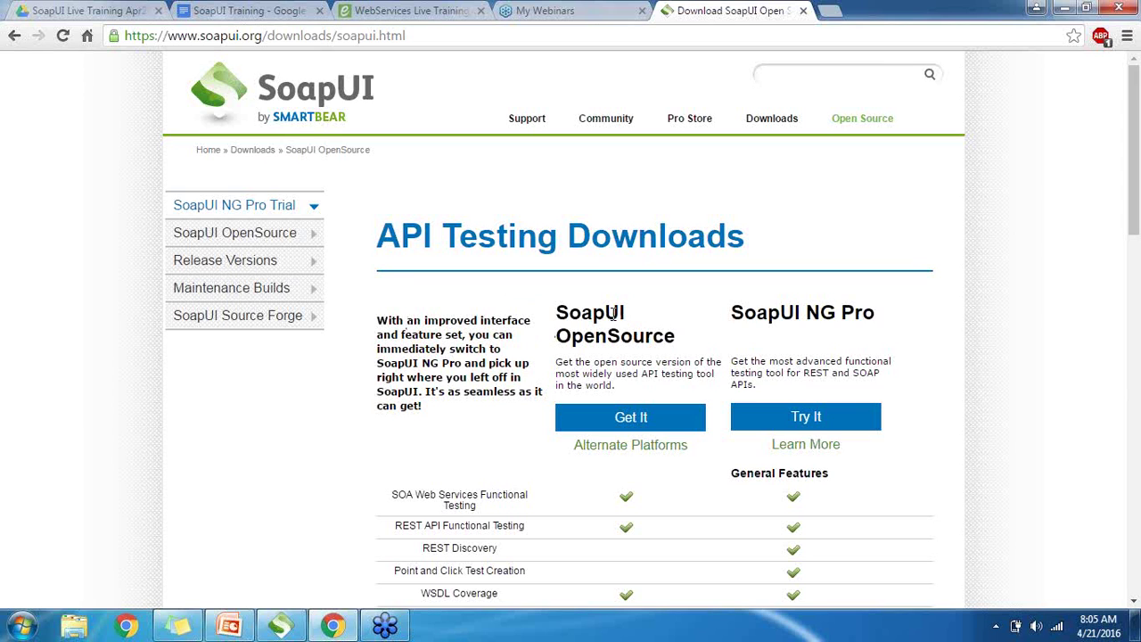
left_click_drag(557, 312, 911, 309)
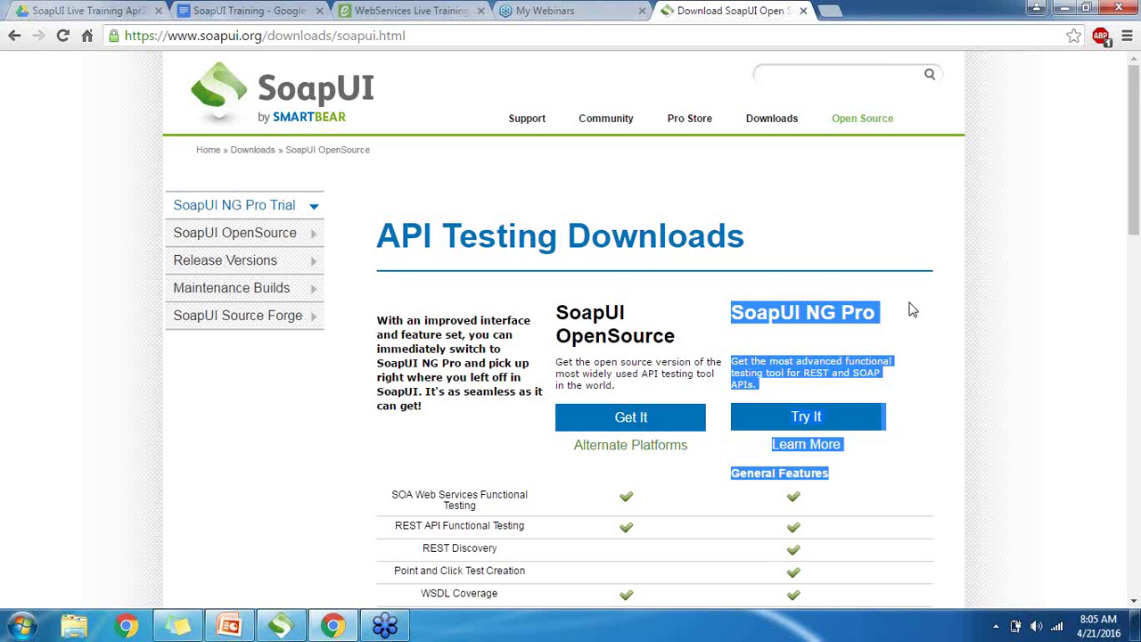
left_click(911, 310)
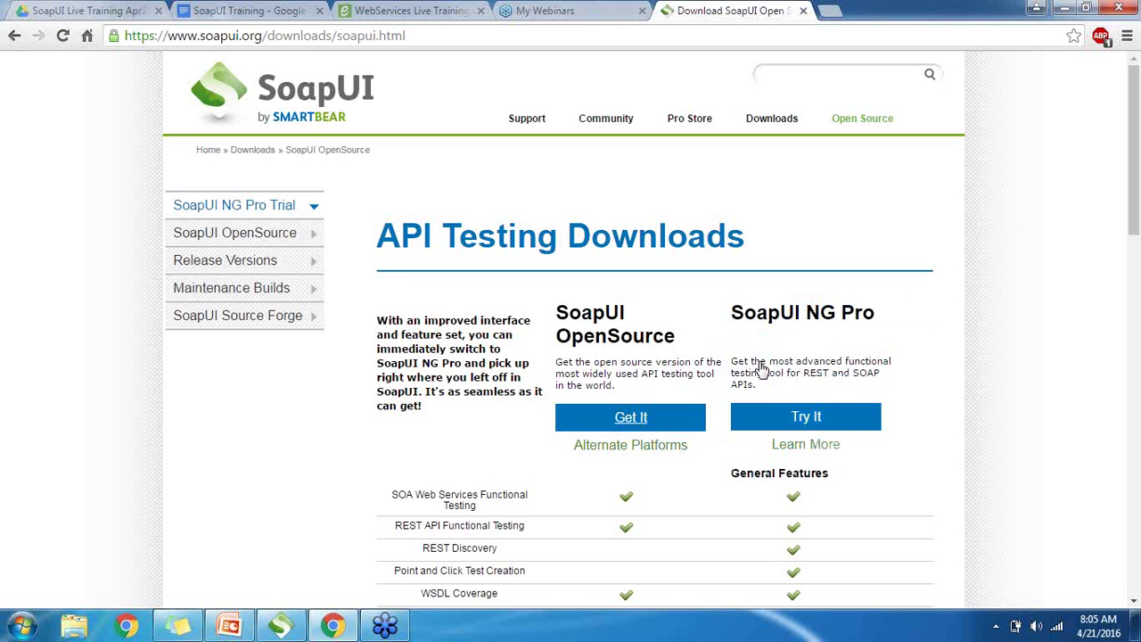
Get the SoapUI OpenSource version, and return to the SoapUI OpenSource downloads page.
left_click(628, 419)
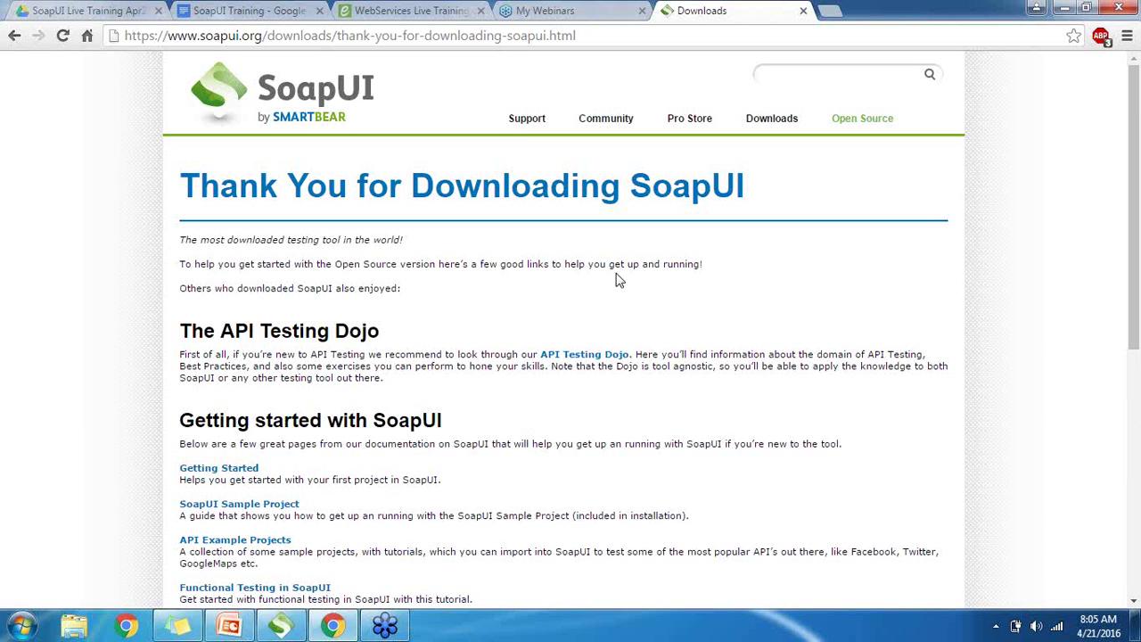
left_click_drag(1136, 303, 1139, 256)
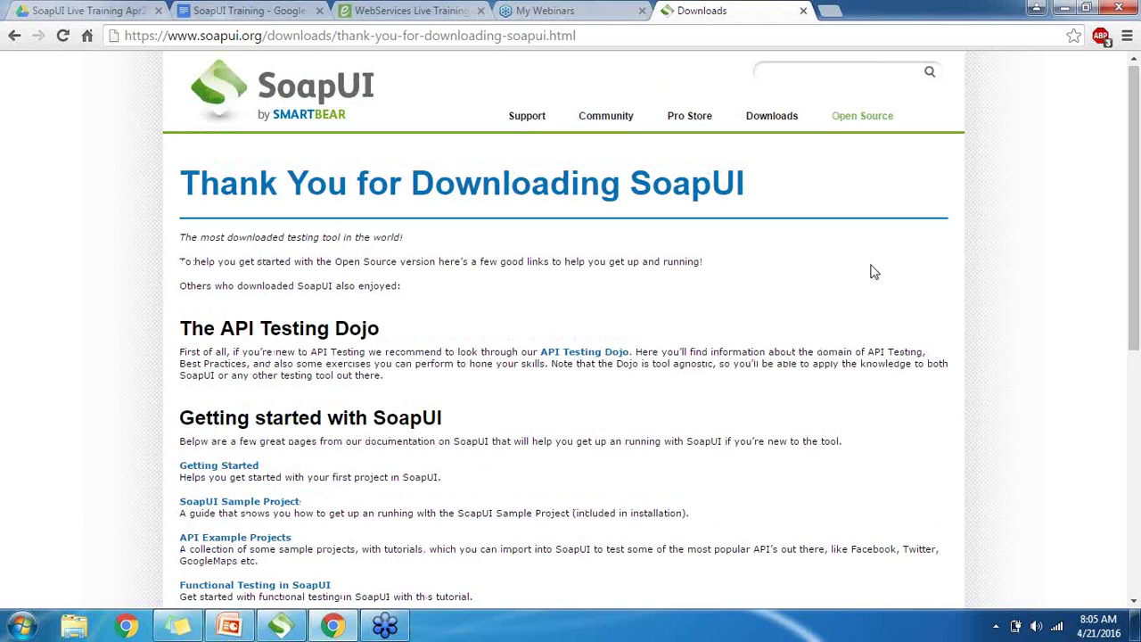
mouse_move(760, 114)
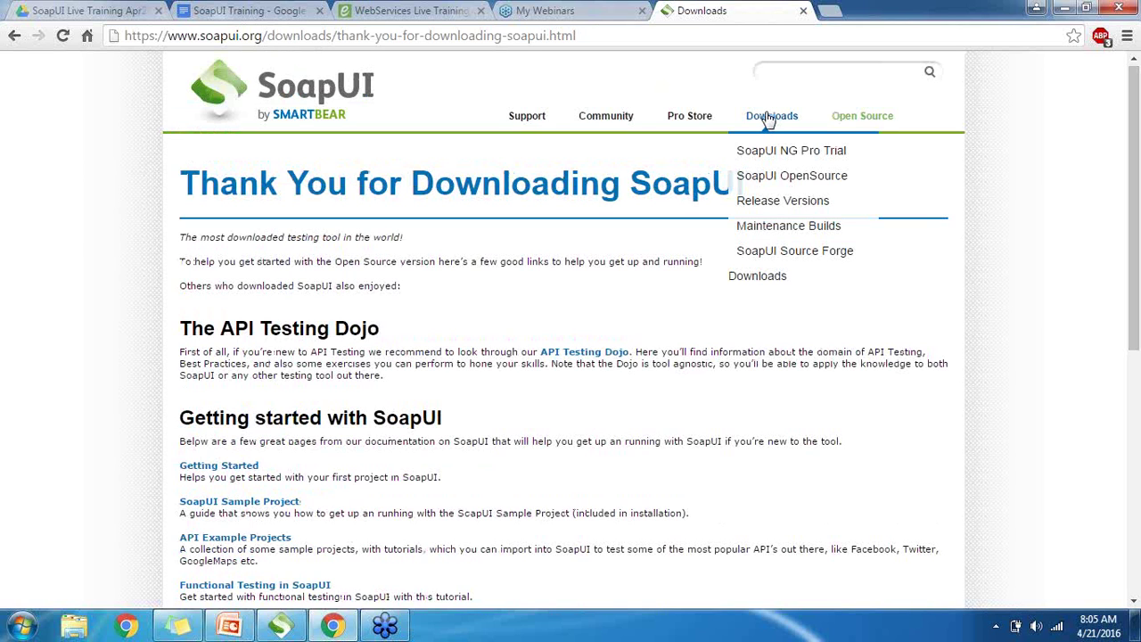
left_click(786, 181)
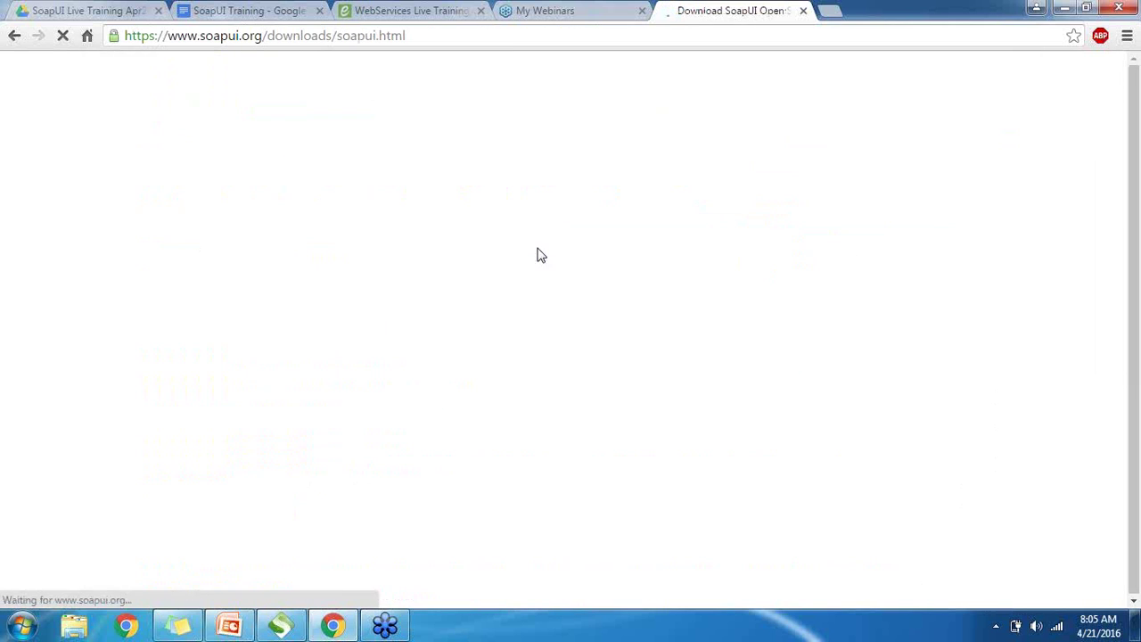
Open the alternate platforms page for SoapUI OpenSource and review its list of installers.
left_click_drag(1138, 311, 1123, 206)
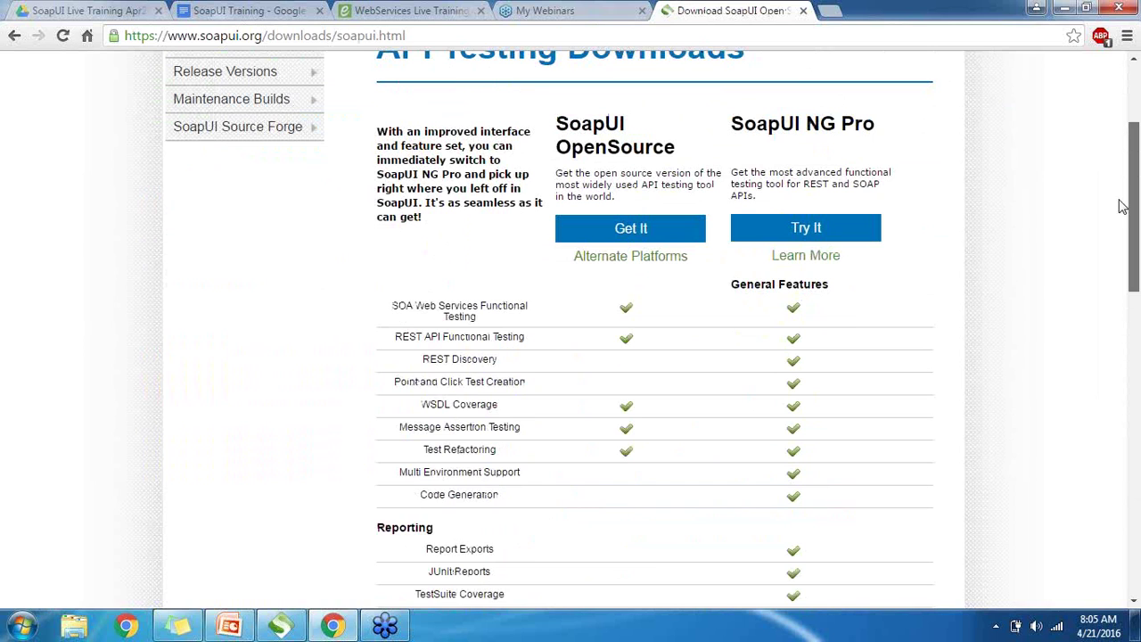
left_click(657, 262)
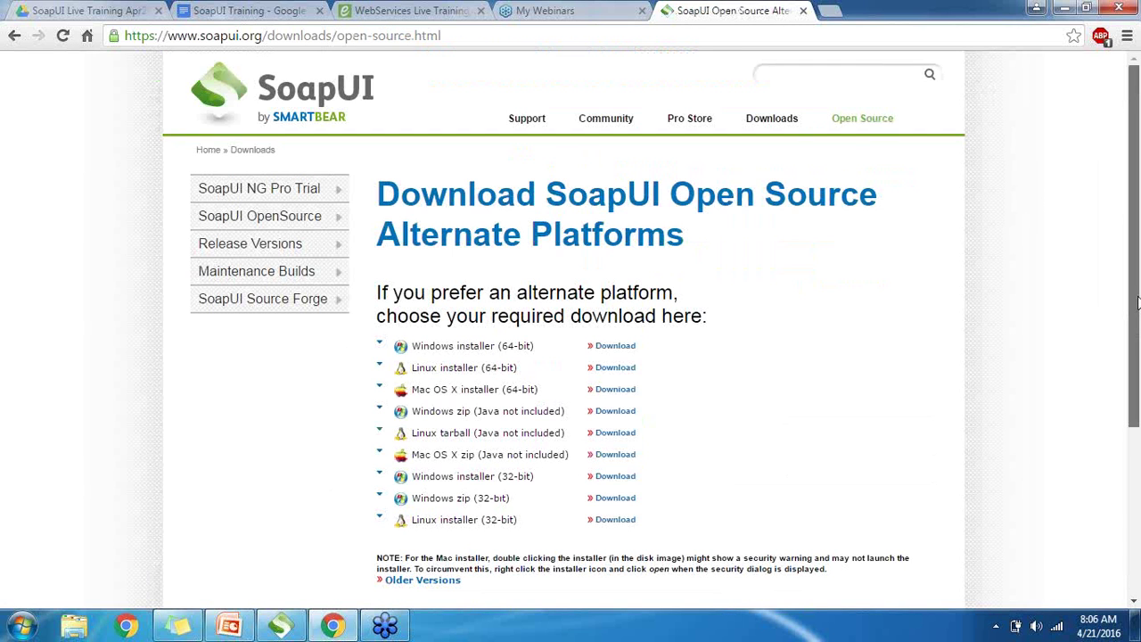
scroll(1137, 303, "down", 2)
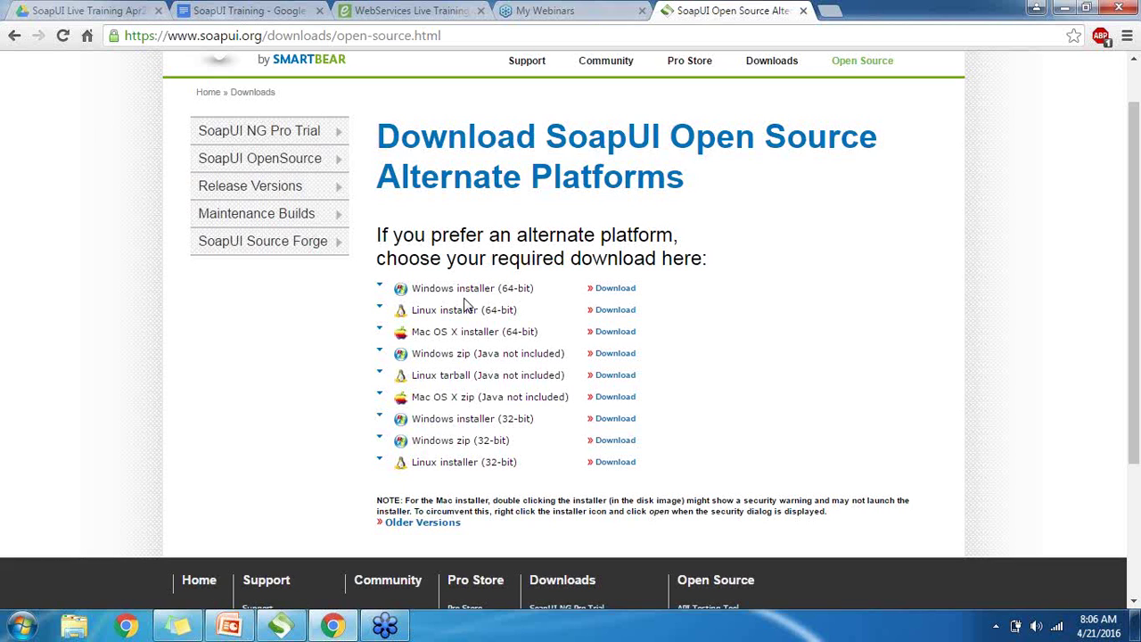
Start downloading the Windows installer (64-bit) for SoapUI Open Source, and cancel that download.
left_click(615, 290)
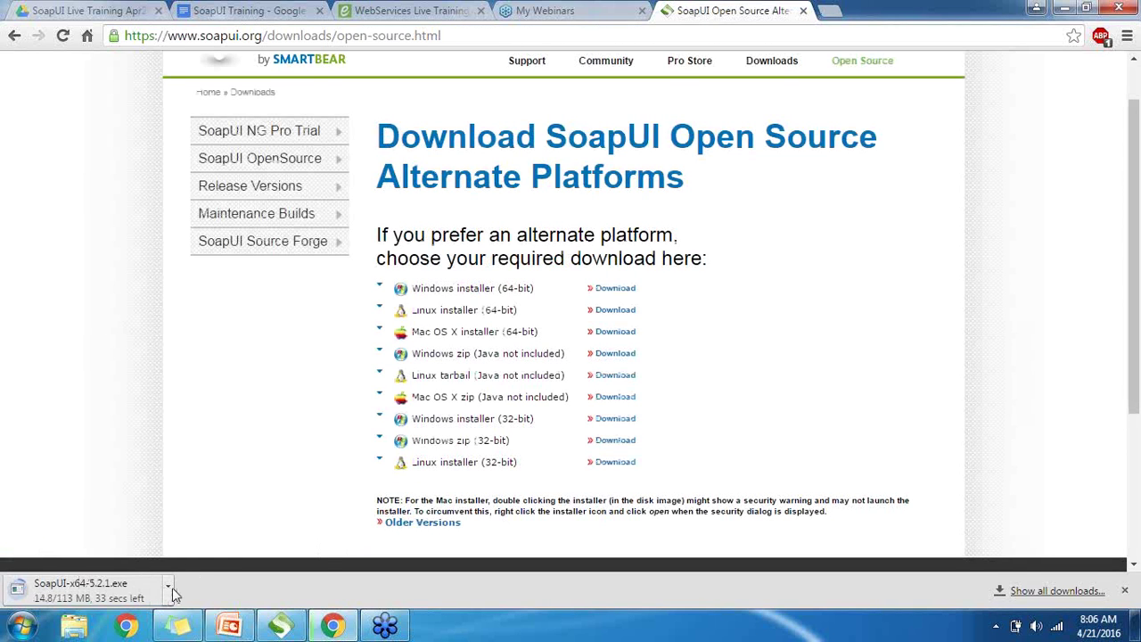
left_click(170, 587)
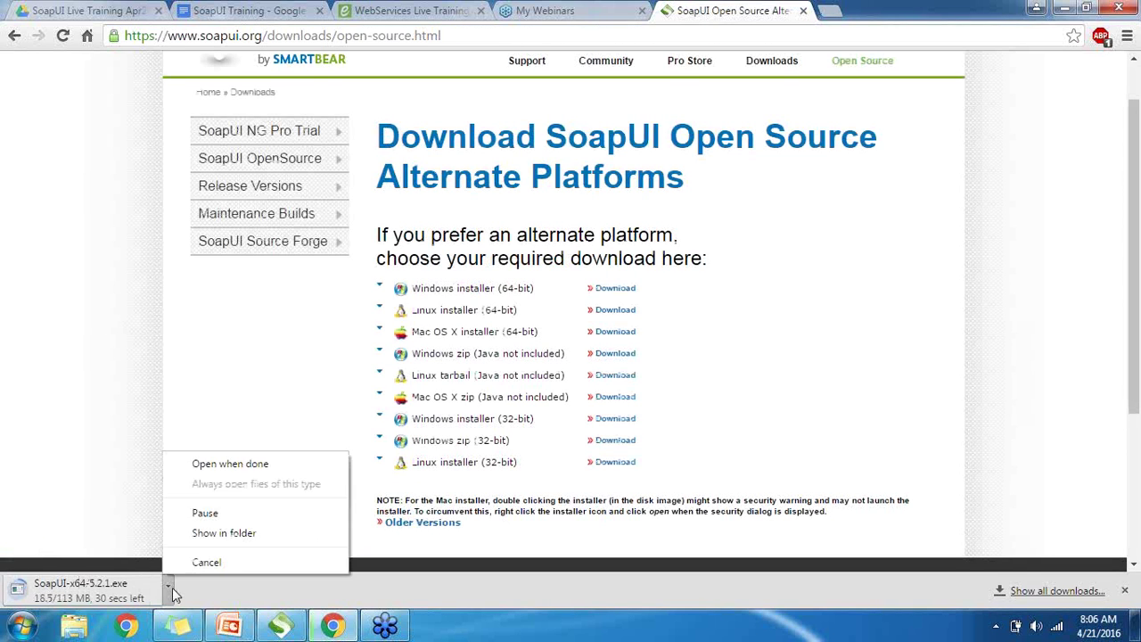
left_click(218, 563)
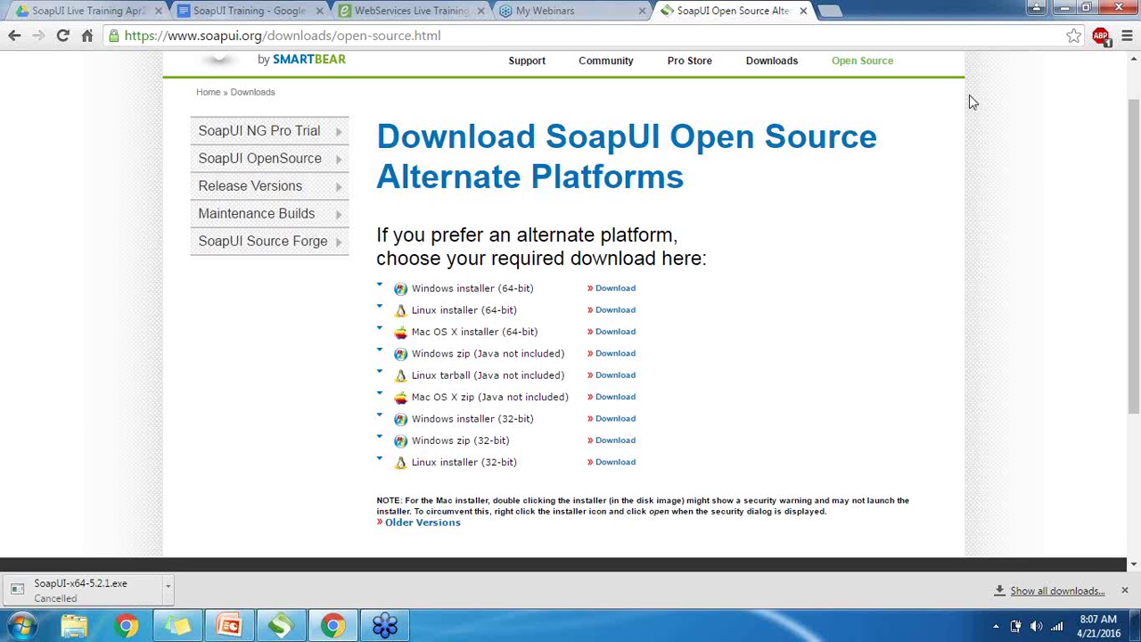
Minimize the browser, switch to the running SoapUI application and select the Apr2016 workspace.
left_click(1067, 16)
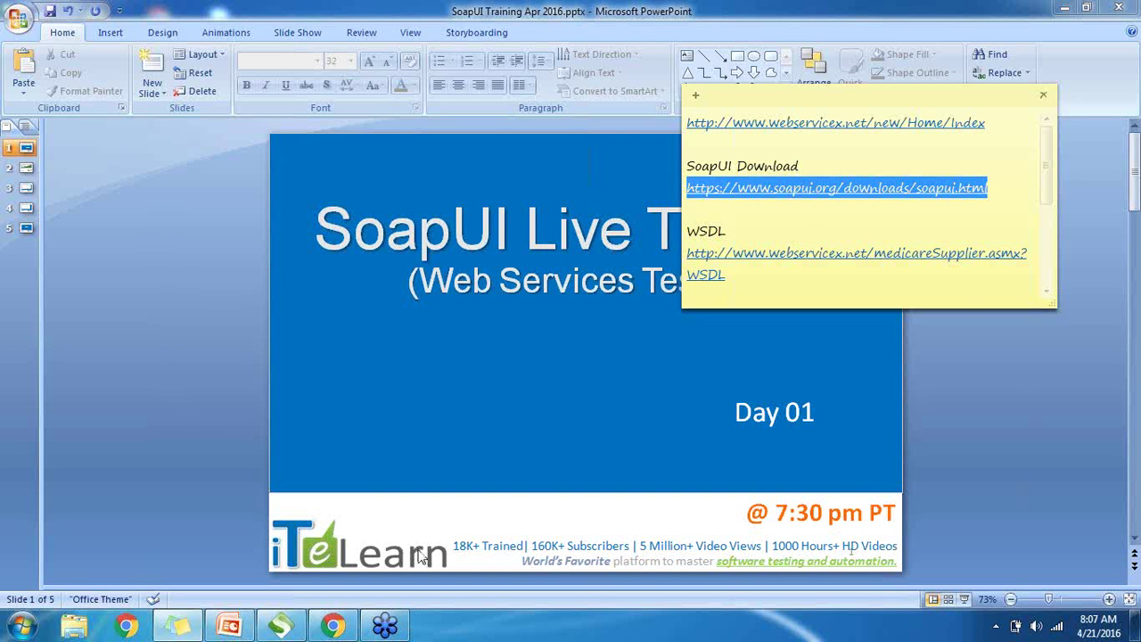
left_click(662, 392)
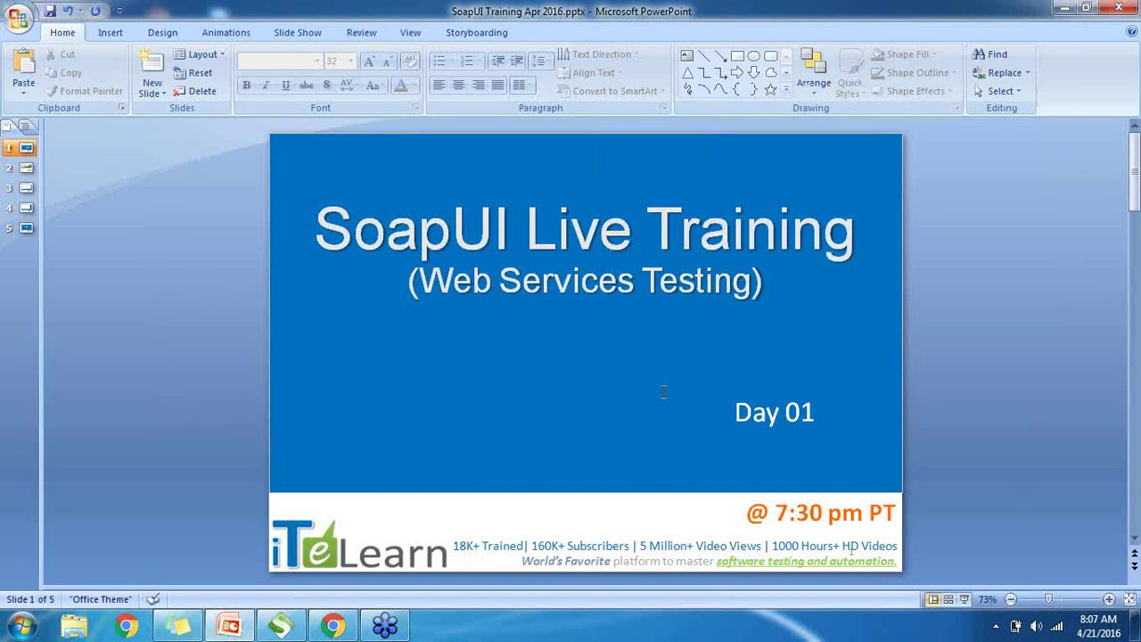
left_click(281, 626)
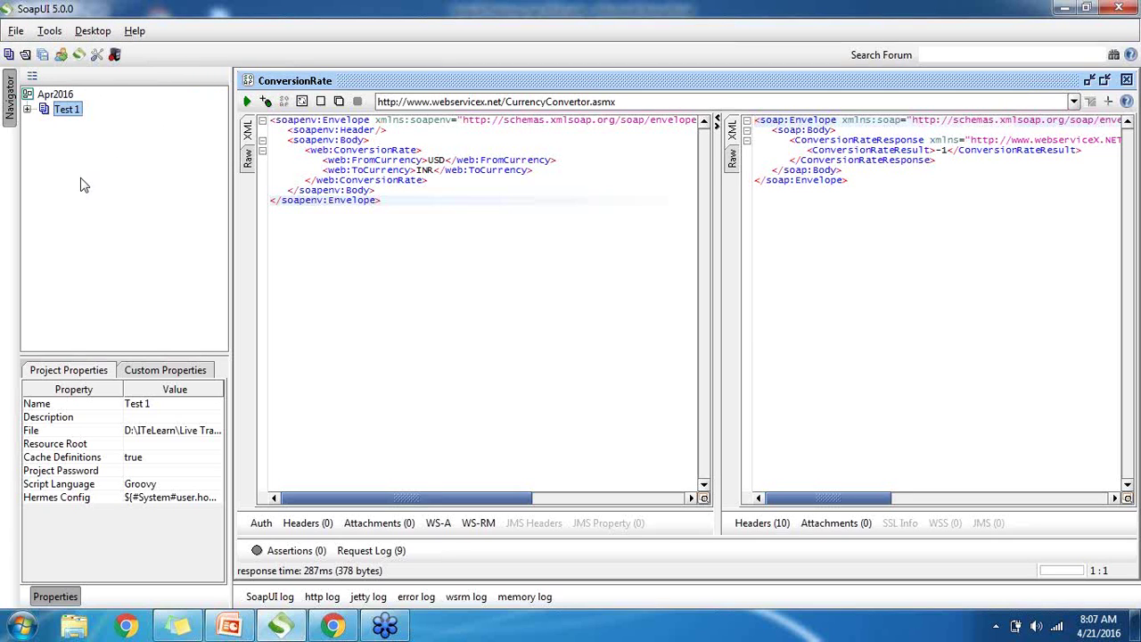
key("Up")
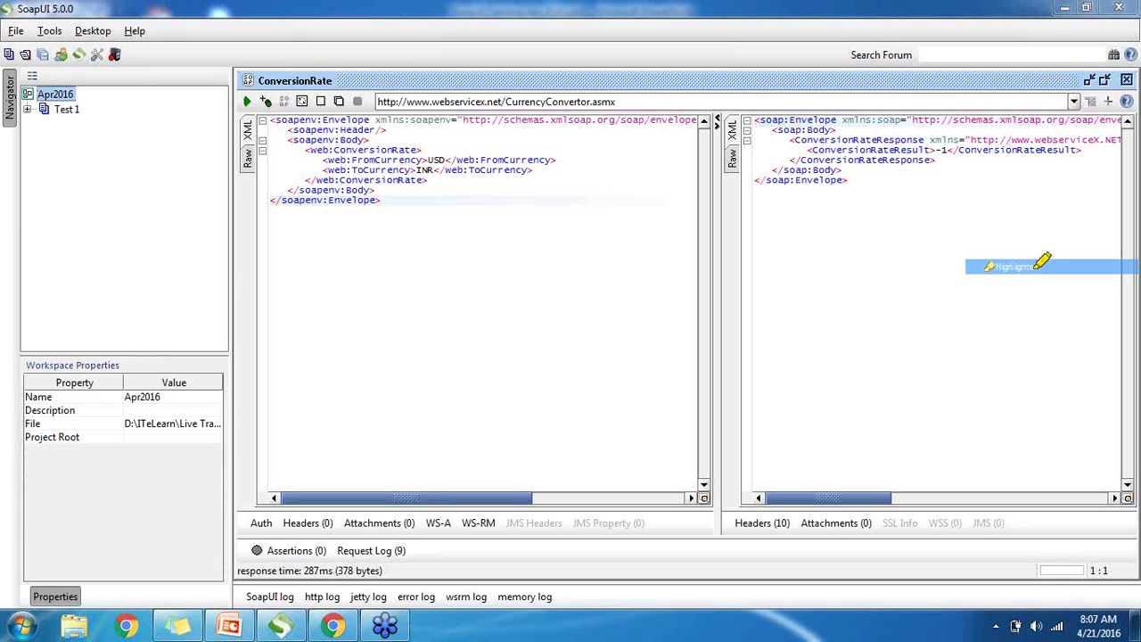
mouse_move(16, 82)
left_mouse_down()
mouse_move(8, 258)
mouse_move(32, 89)
mouse_move(199, 214)
mouse_move(31, 246)
left_mouse_up()
left_click_drag(17, 350, 7, 534)
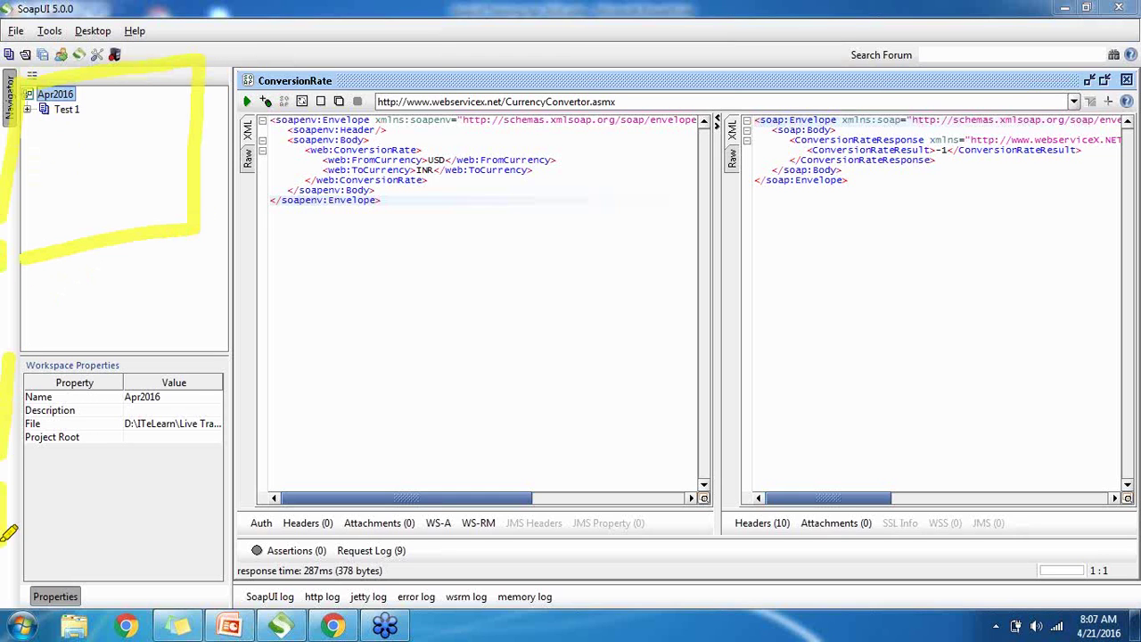
mouse_move(12, 345)
left_mouse_down()
mouse_move(229, 336)
mouse_move(239, 490)
mouse_move(190, 539)
mouse_move(5, 529)
left_mouse_up()
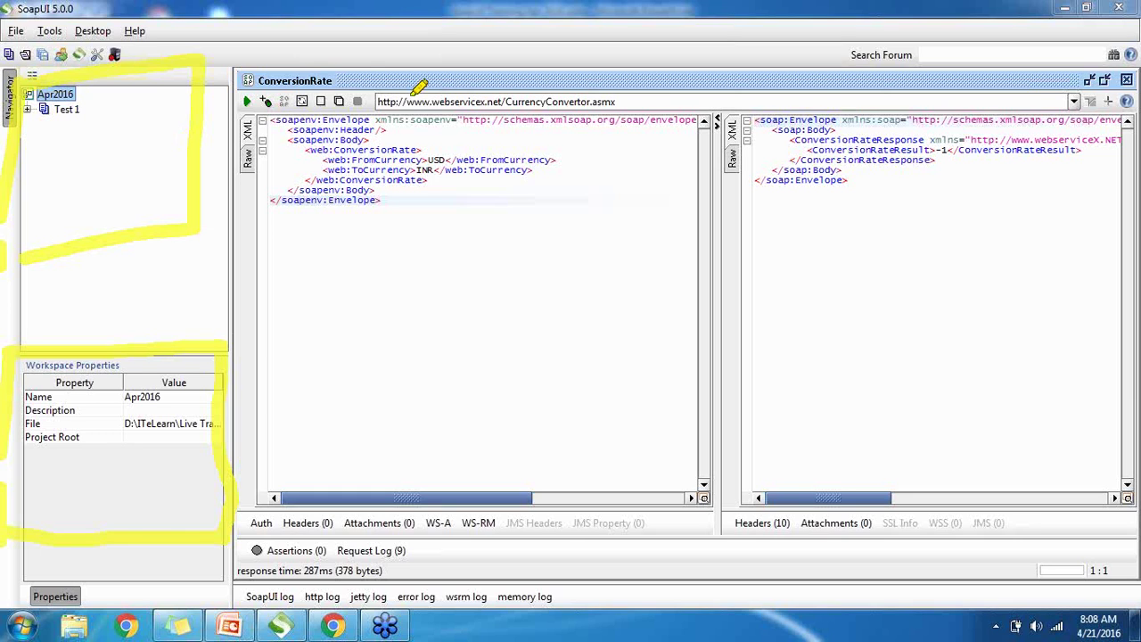
left_click_drag(250, 114, 257, 387)
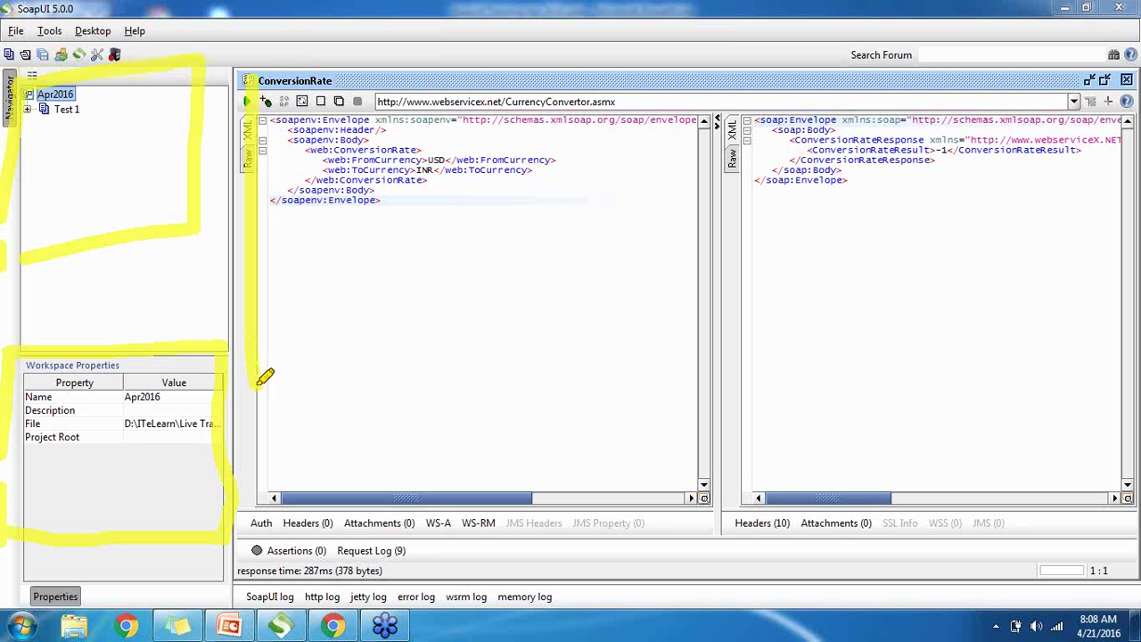
mouse_move(255, 77)
left_mouse_down()
mouse_move(674, 63)
mouse_move(692, 336)
mouse_move(690, 426)
mouse_move(361, 421)
mouse_move(259, 394)
left_mouse_up()
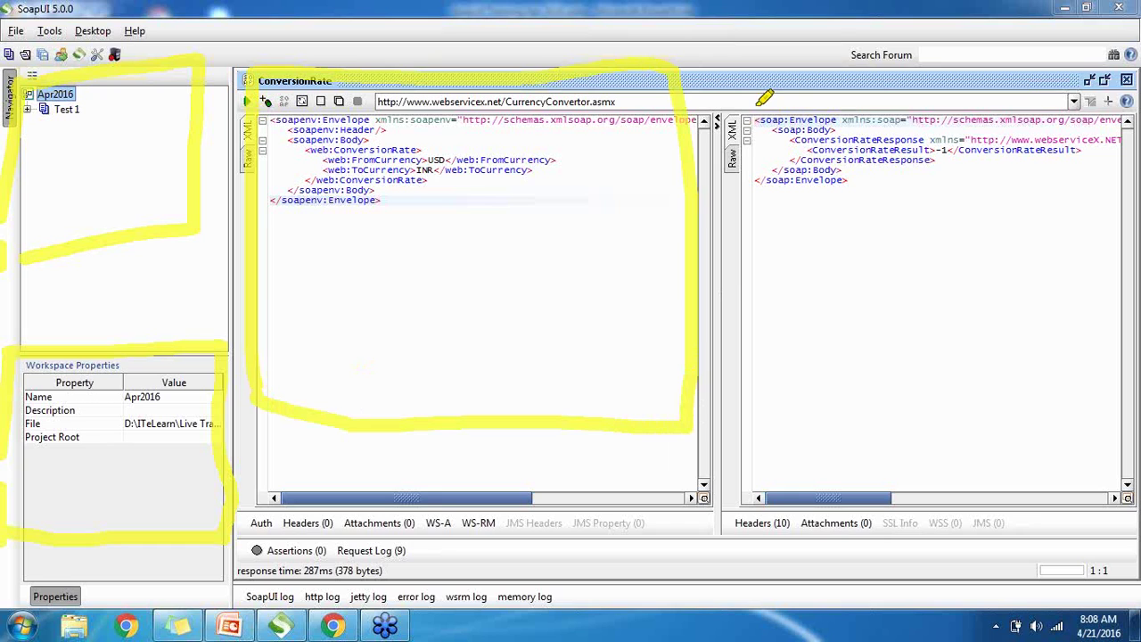
left_click_drag(754, 102, 810, 382)
mouse_move(758, 106)
left_mouse_down()
mouse_move(1070, 87)
mouse_move(1073, 312)
mouse_move(845, 426)
left_mouse_up()
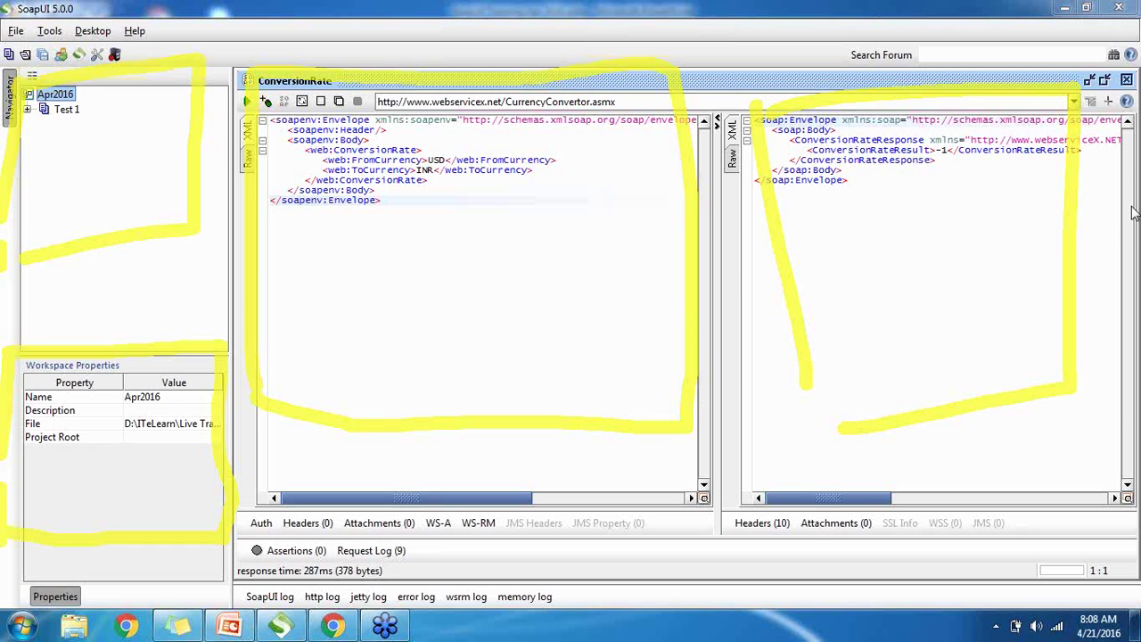
right_click(965, 314)
left_click(1025, 318)
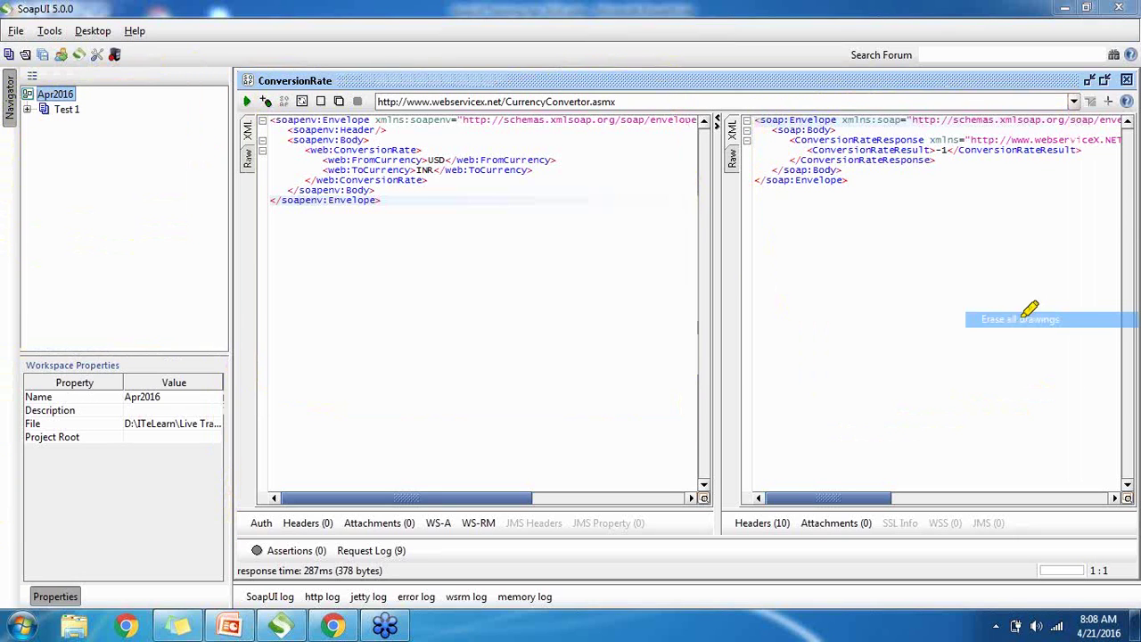
right_click(1024, 234)
left_click(988, 237)
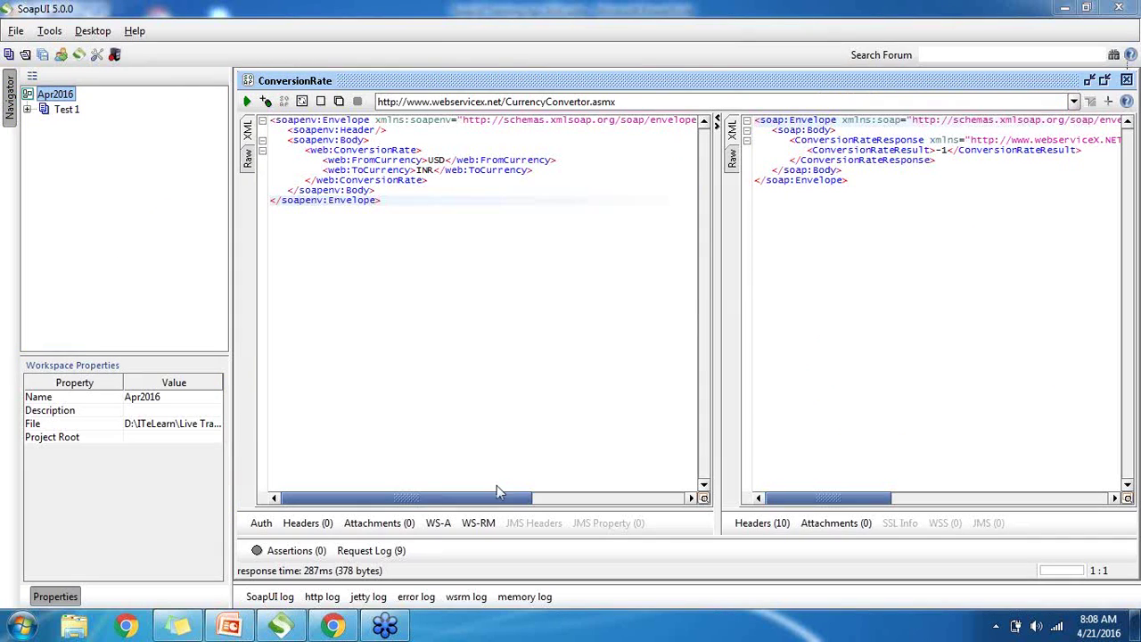
left_click(179, 626)
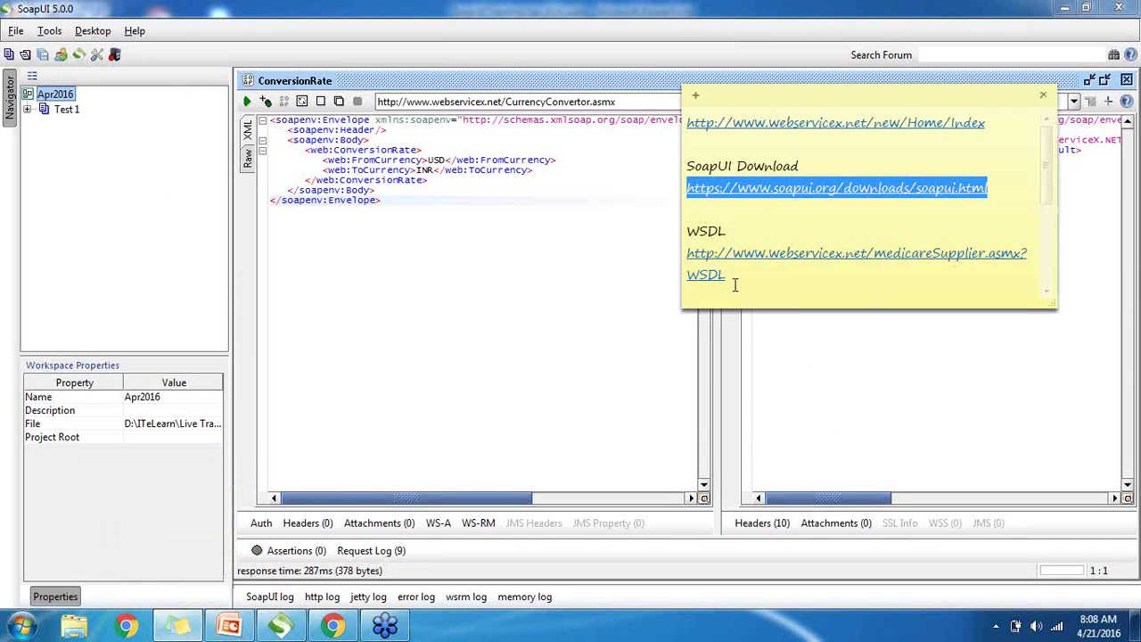
left_click_drag(726, 275, 686, 254)
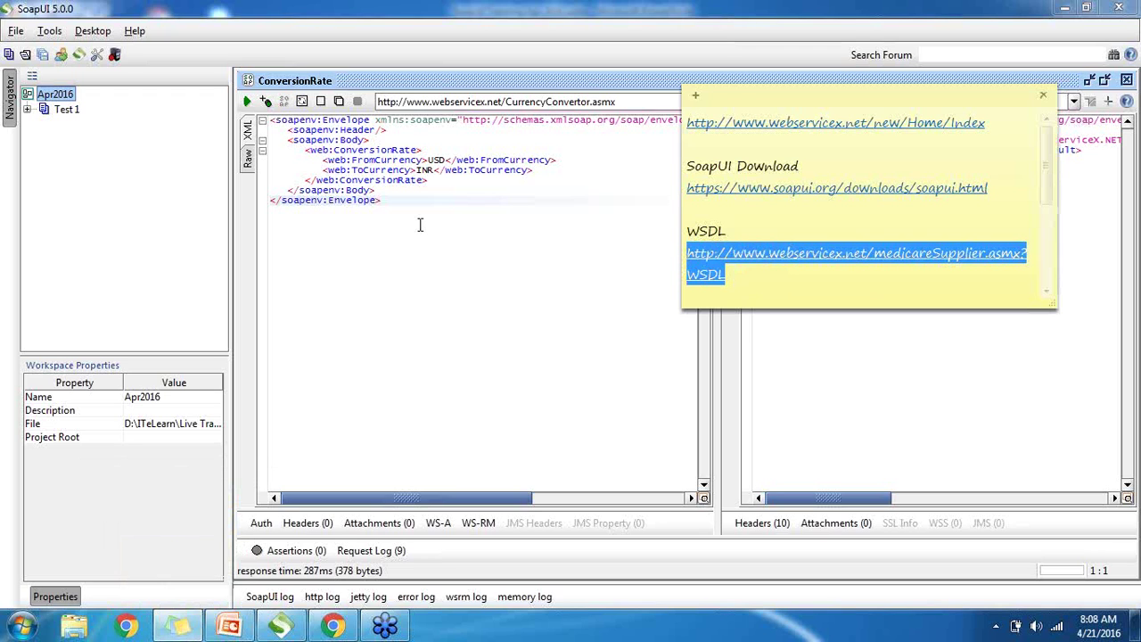
left_click(488, 275)
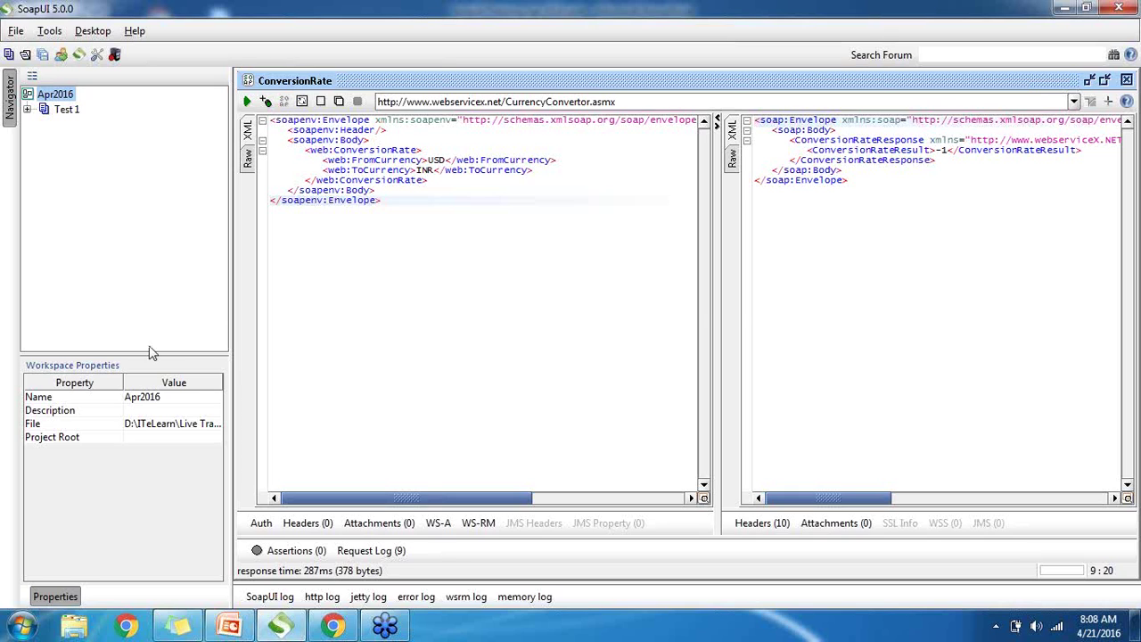
left_click(178, 625)
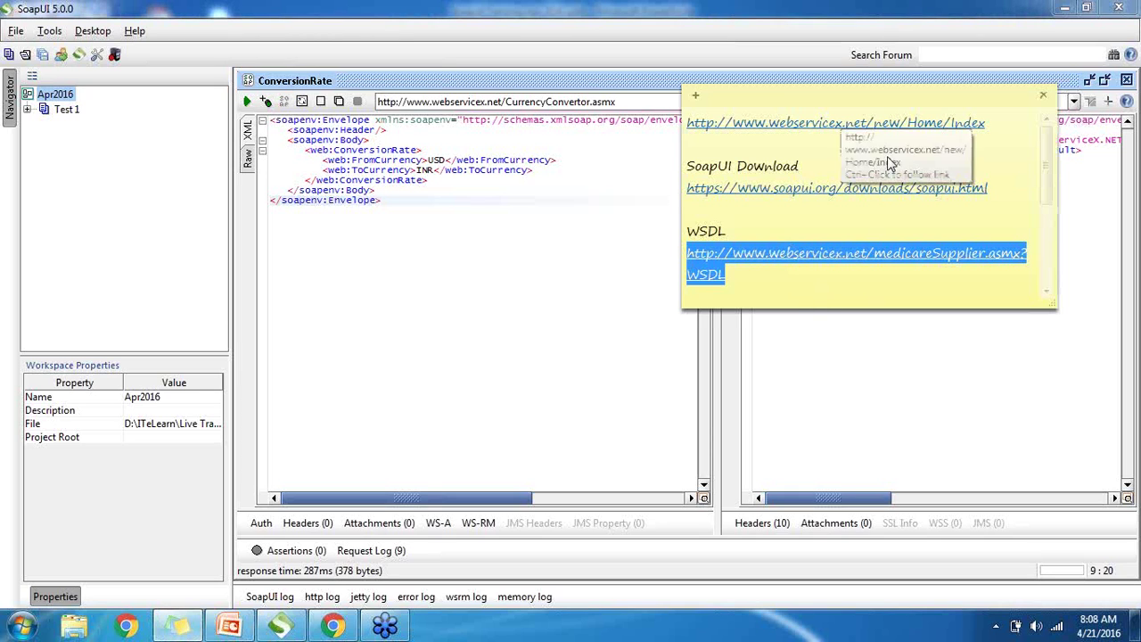
left_click_drag(986, 122, 799, 125)
left_click(866, 153)
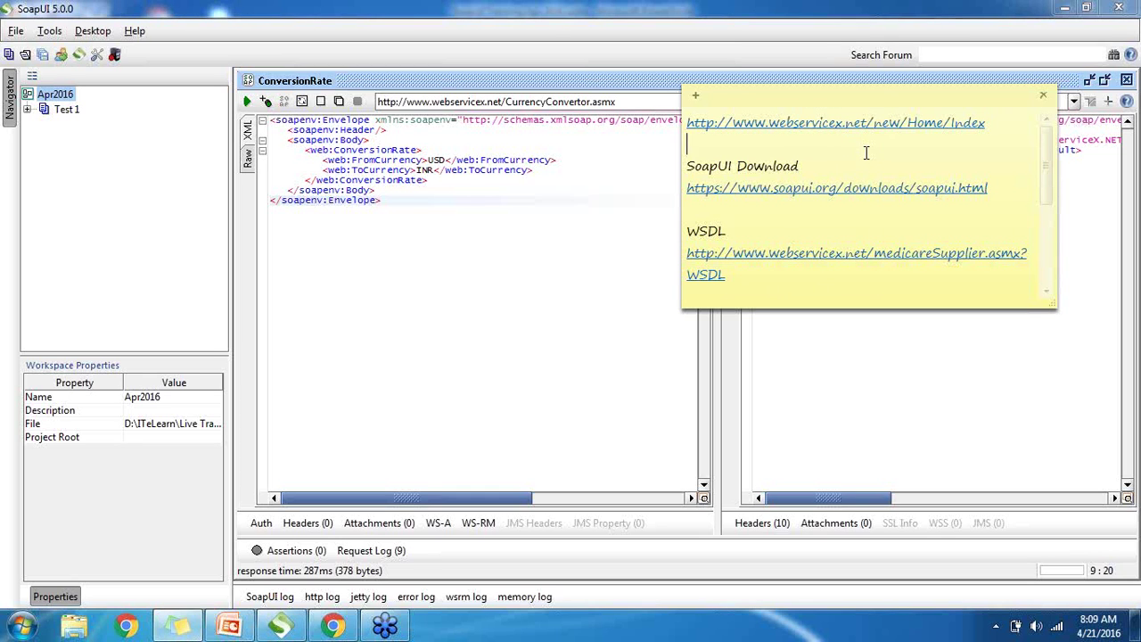
left_click_drag(737, 274, 690, 252)
left_click(737, 274)
left_click_drag(720, 273, 688, 254)
key("ctrl+c")
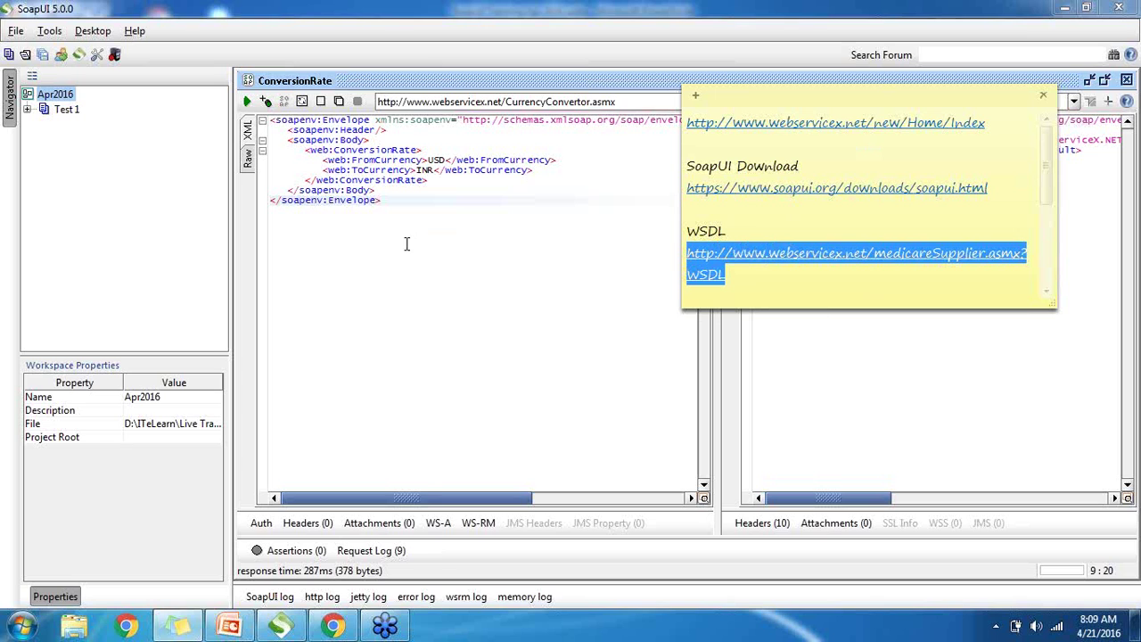
left_click(55, 96)
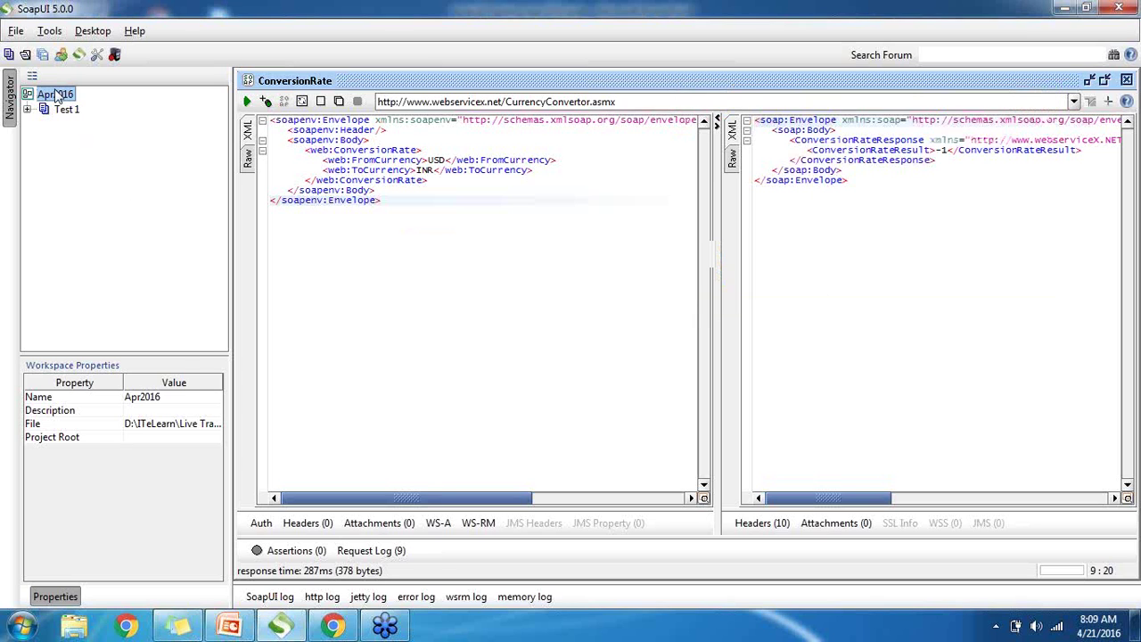
right_click(56, 95)
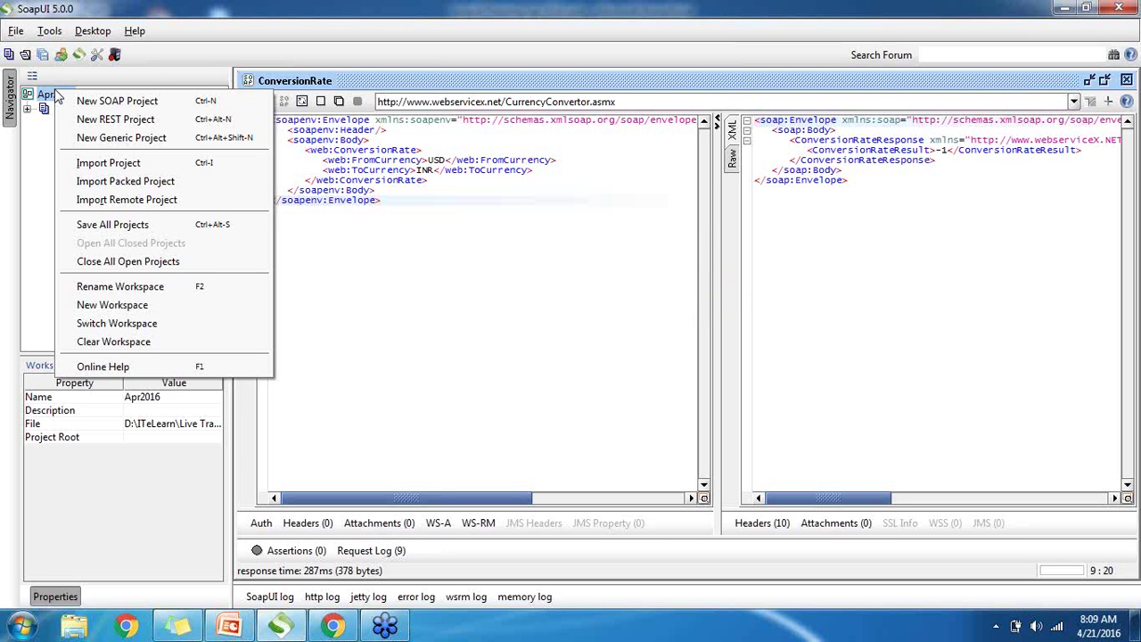
left_click(116, 101)
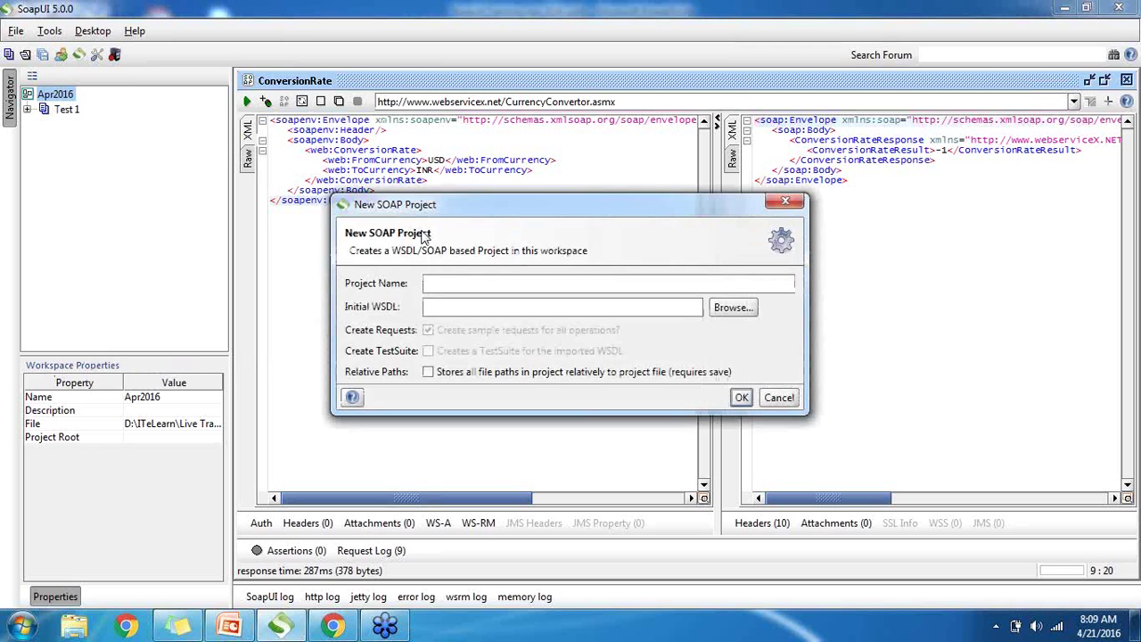
left_click(459, 296)
left_click(779, 398)
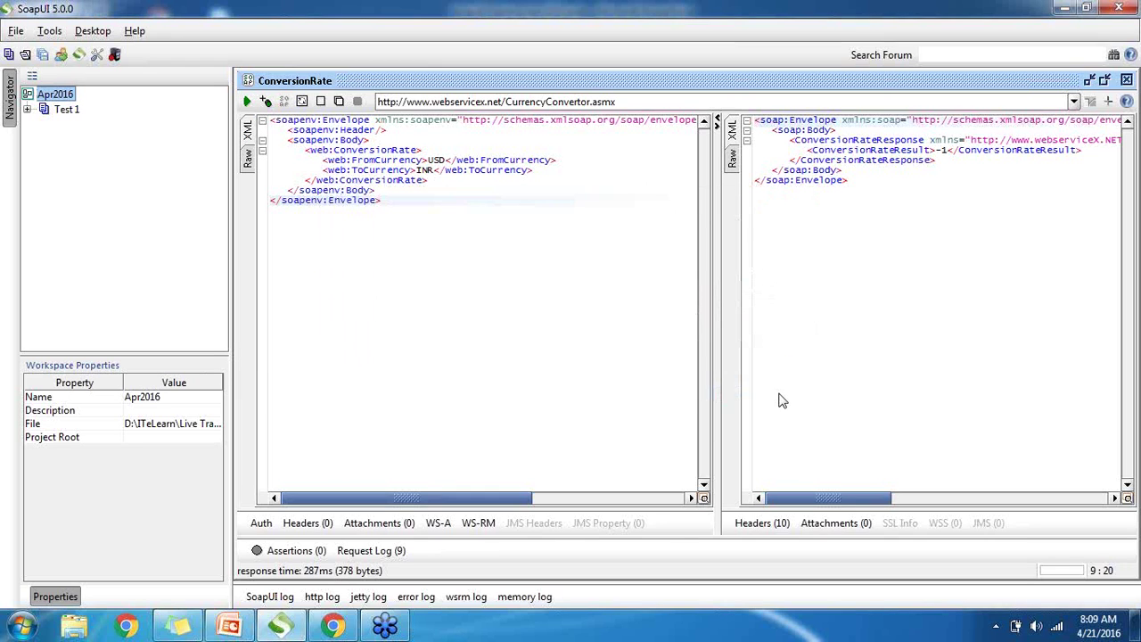
right_click(65, 94)
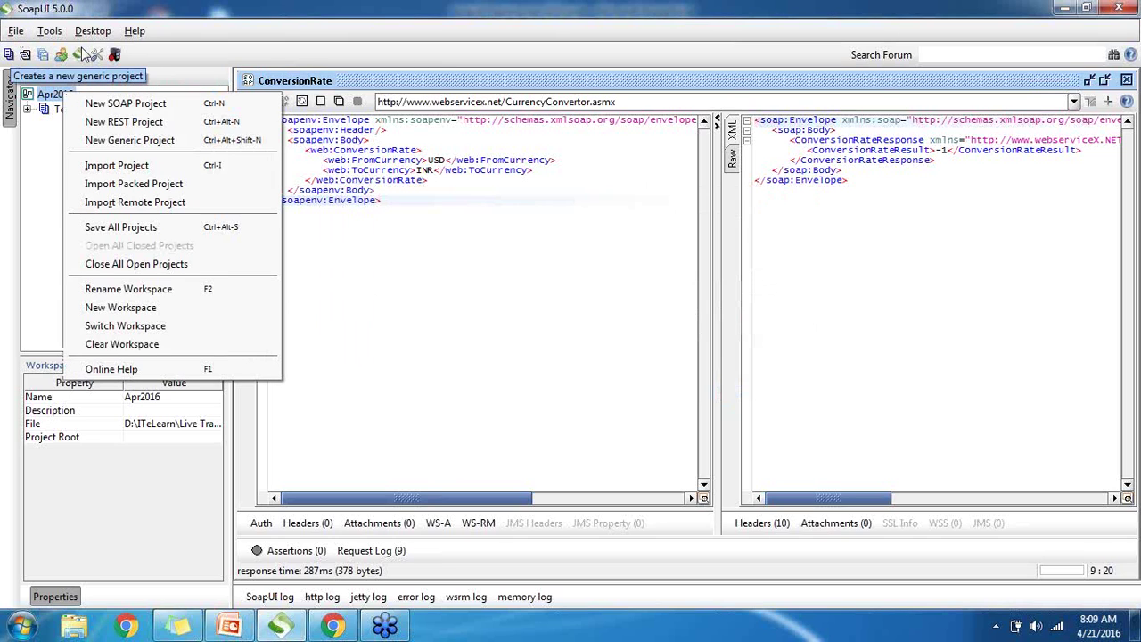
left_click(9, 55)
left_click(9, 54)
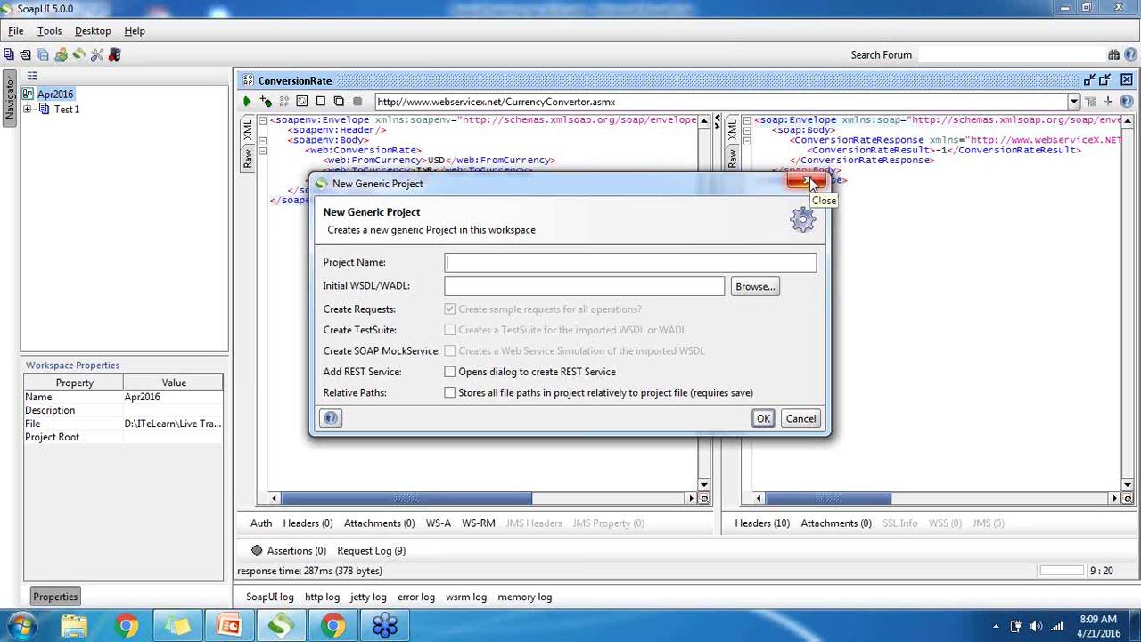
left_click(811, 184)
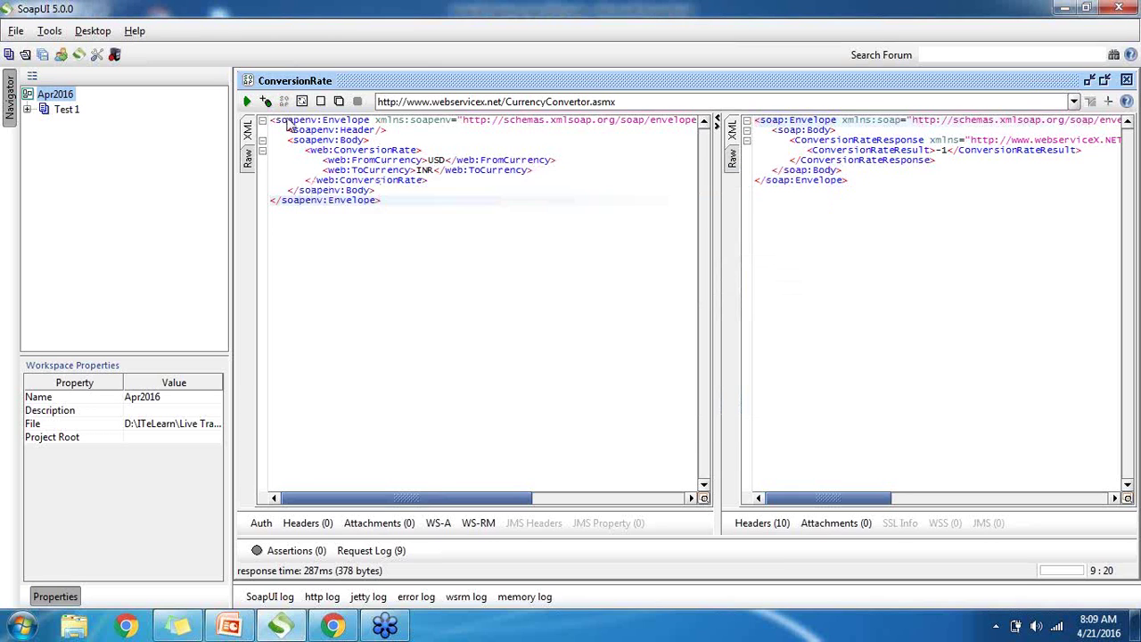
left_click(16, 32)
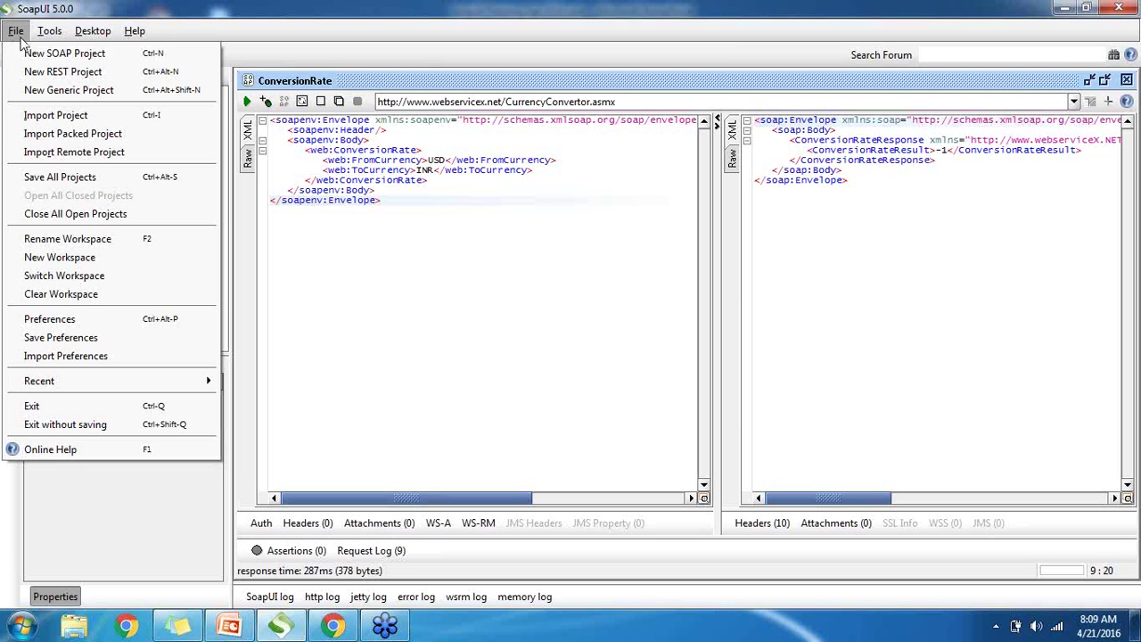
left_click(64, 53)
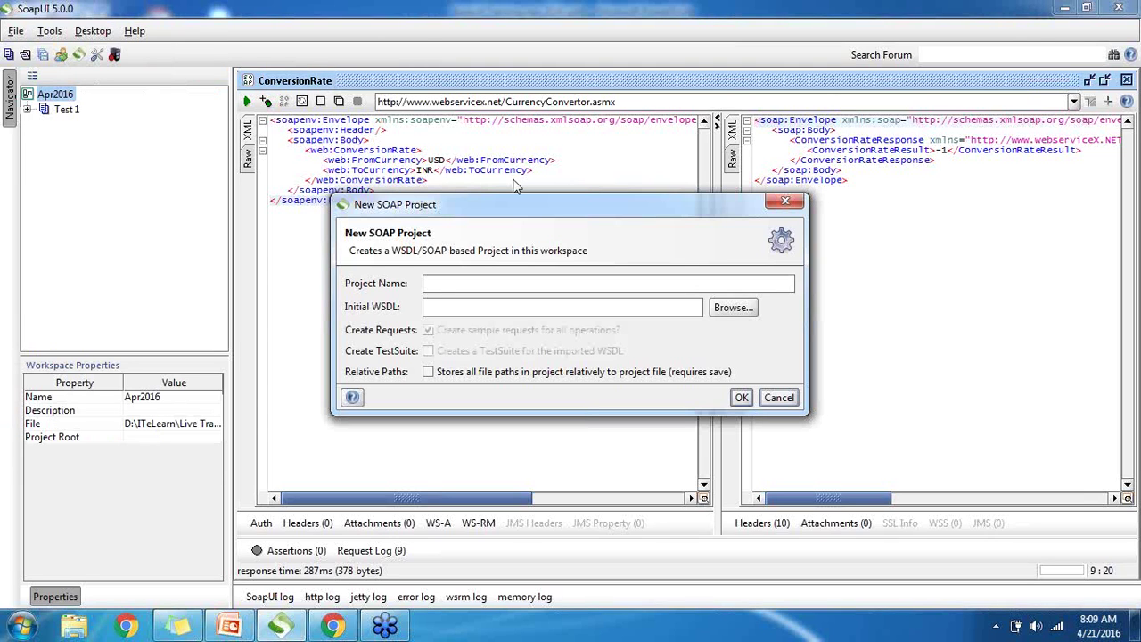
left_click(447, 307)
key("ctrl+v")
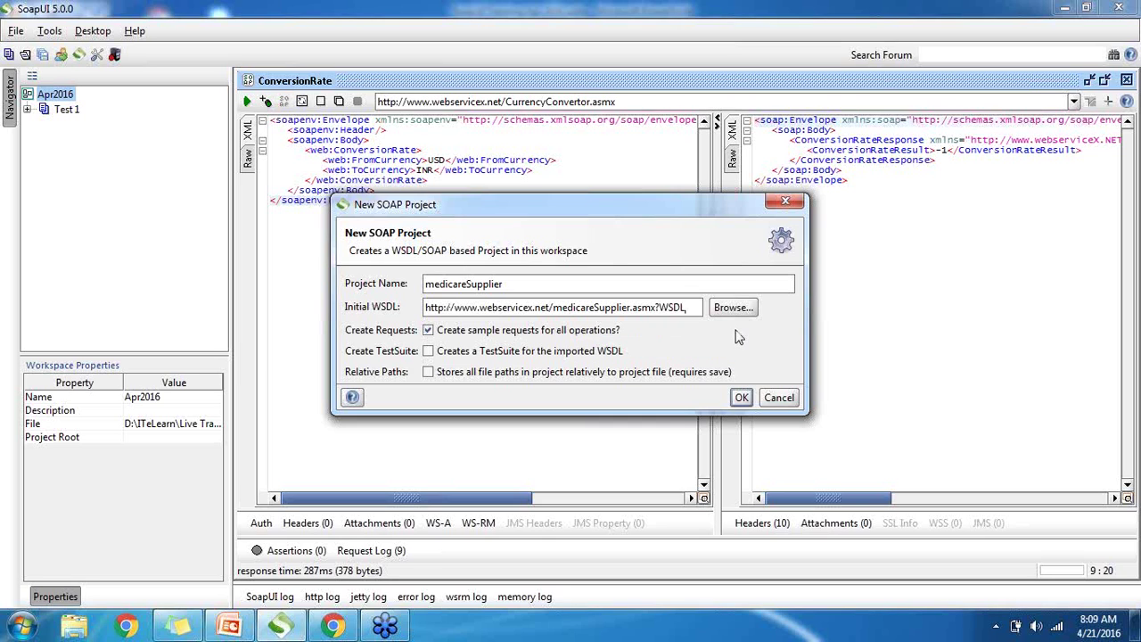
left_click_drag(701, 307, 425, 306)
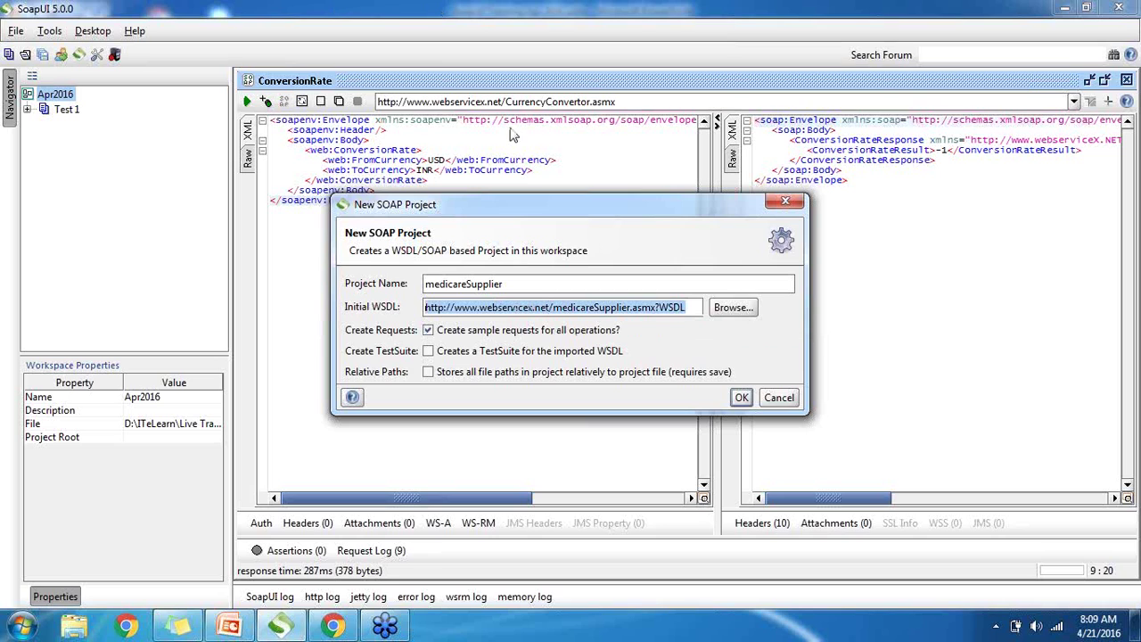
Name the new SOAP project ProjectMedicareSupplier and create it with sample requests for all operations.
left_click(515, 284)
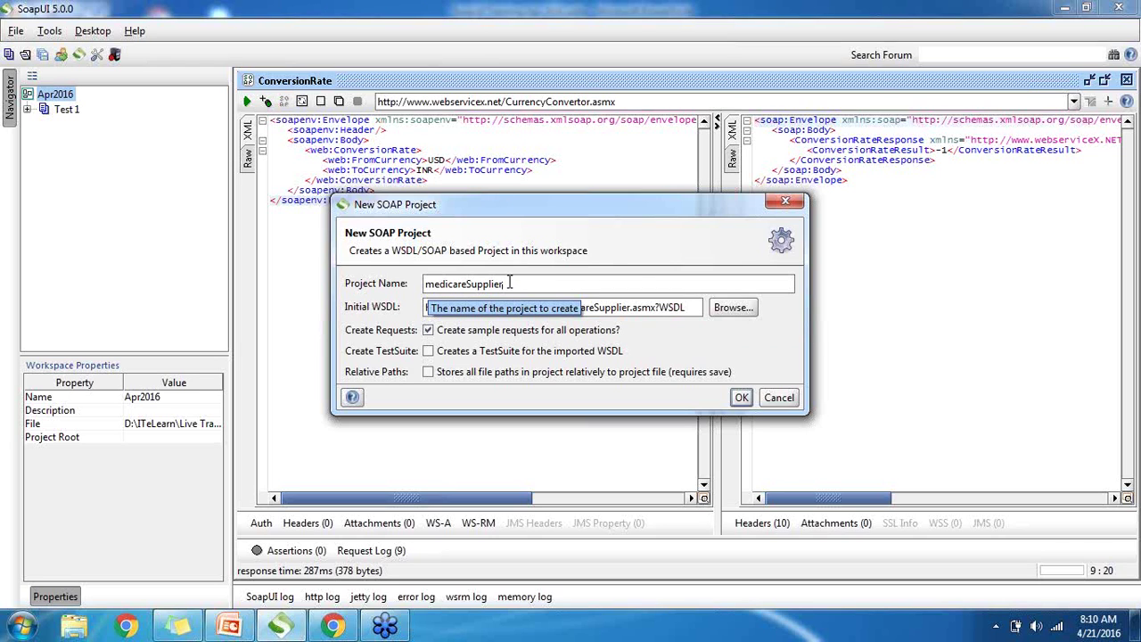
key("Home")
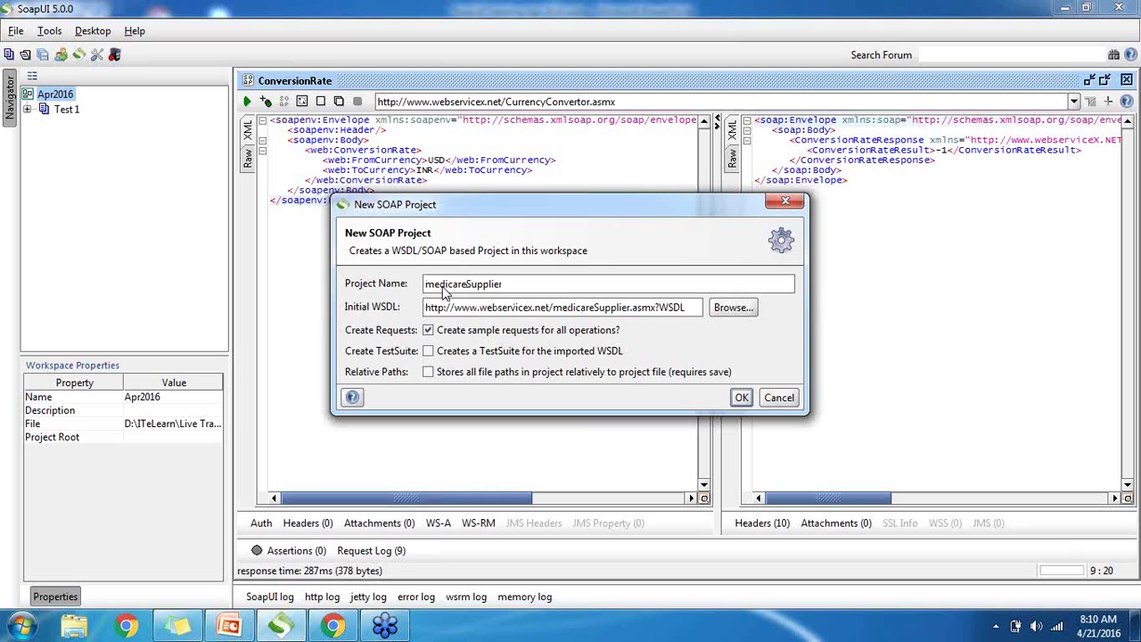
type("Project")
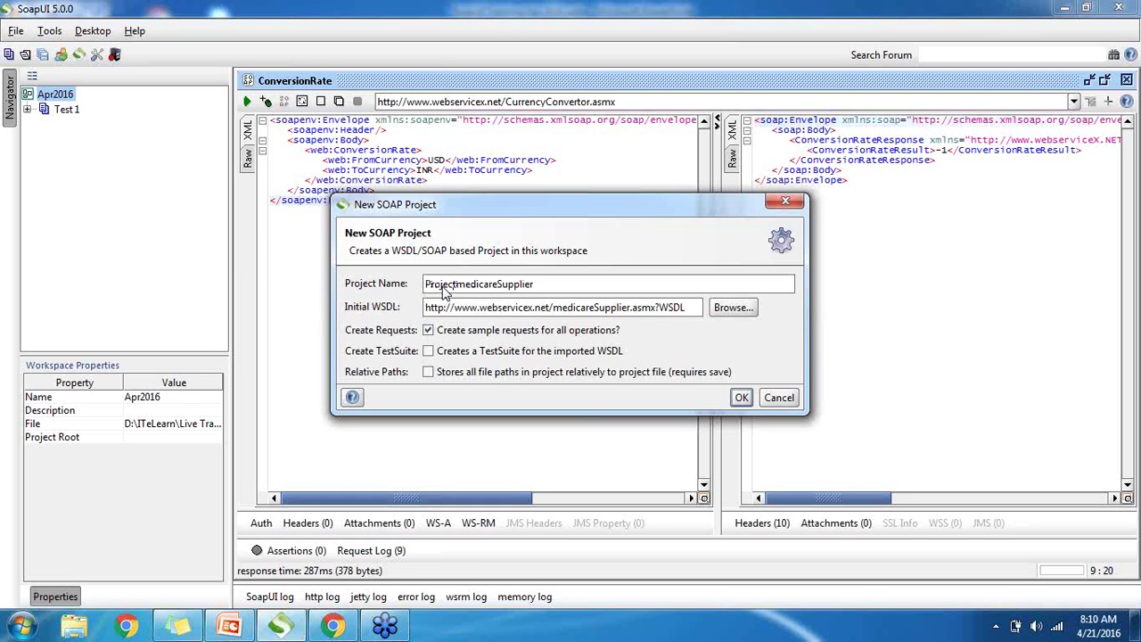
key("Delete")
type("M")
left_click(593, 289)
mouse_move(1134, 38)
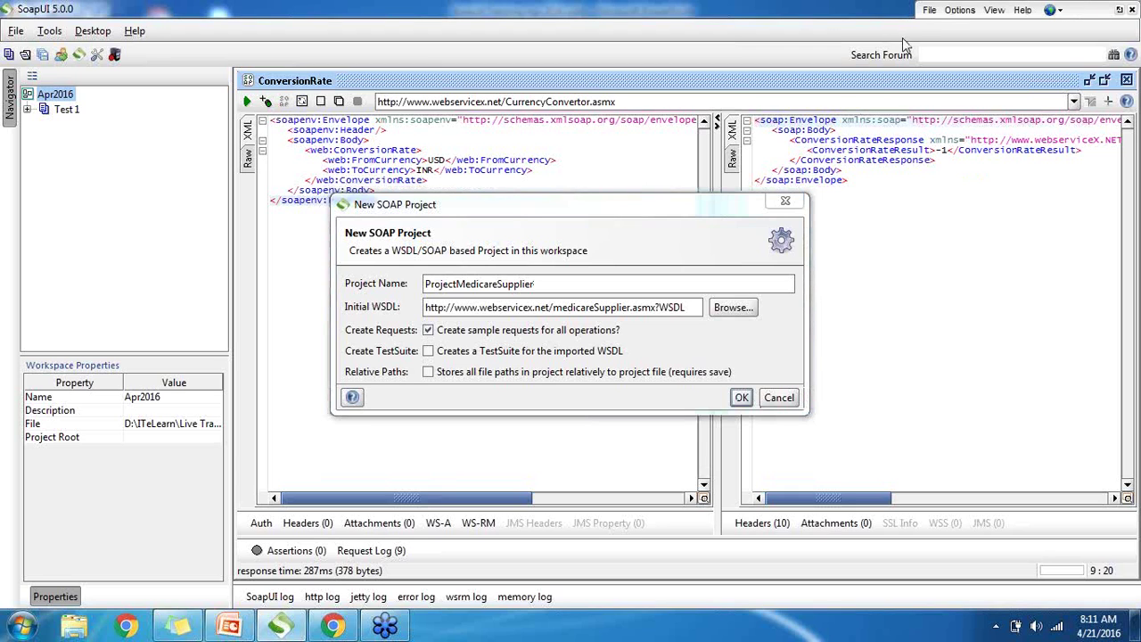
left_click(742, 398)
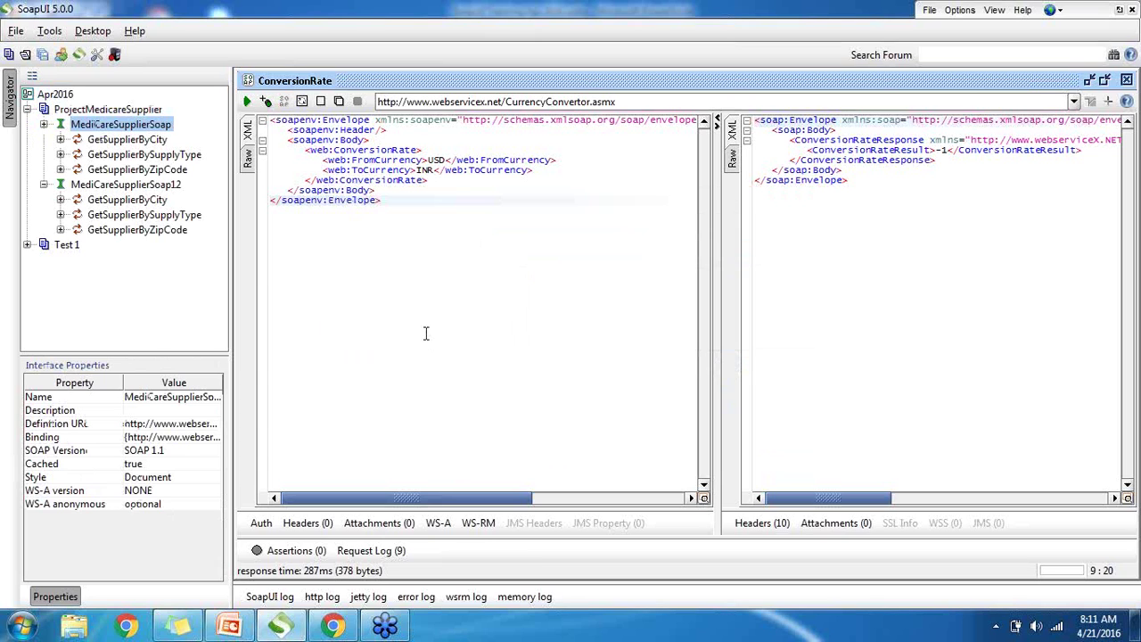
Examine the three operations under MediCareSupplierSoap in ProjectMedicareSupplier, and briefly expand the Test 1 project to view its contents.
left_click(125, 111)
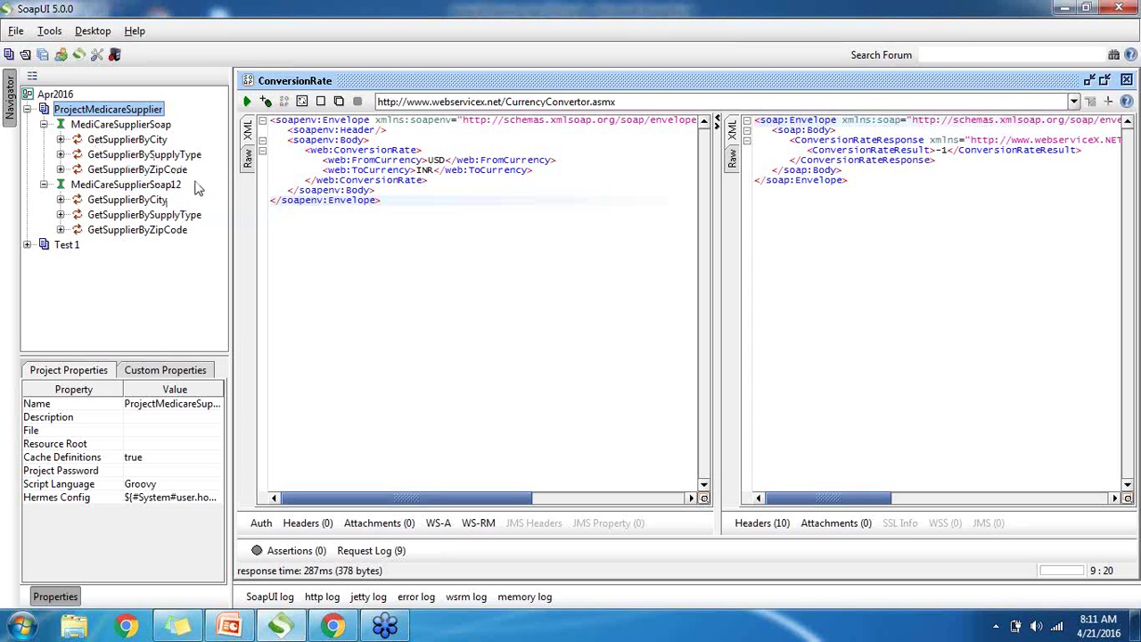
left_click(127, 140)
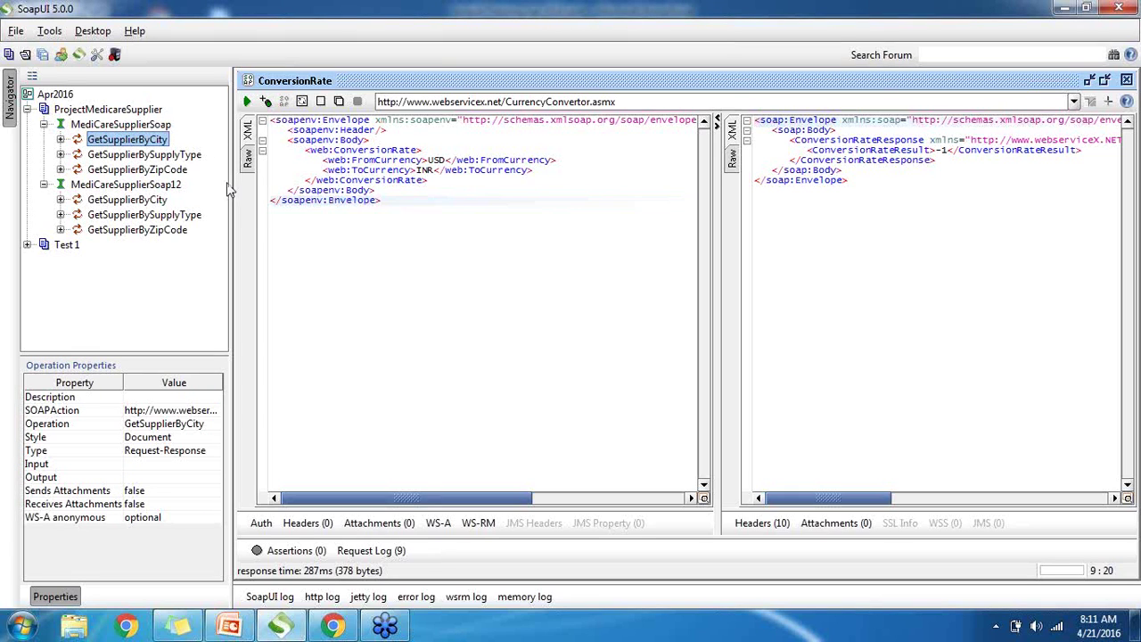
left_click(174, 156)
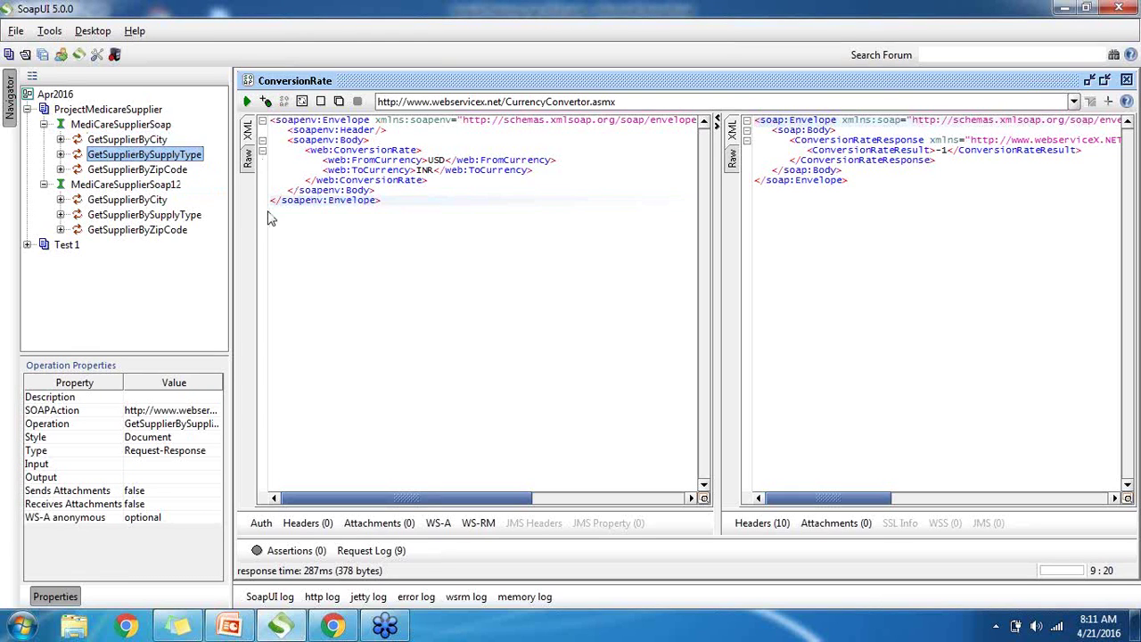
left_click(167, 173)
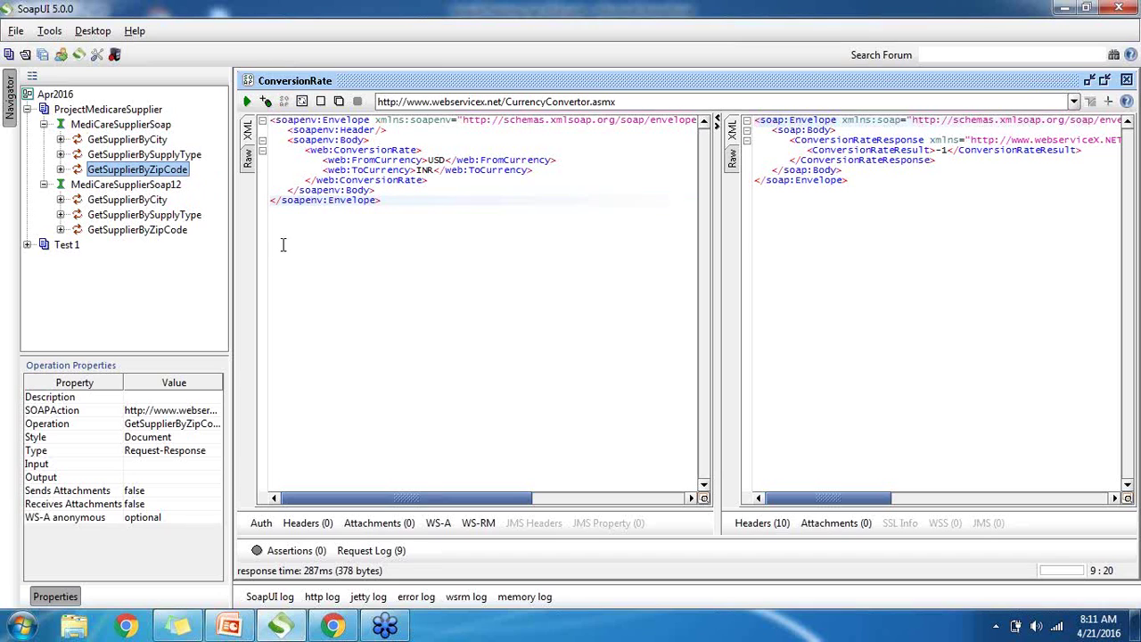
left_click(28, 246)
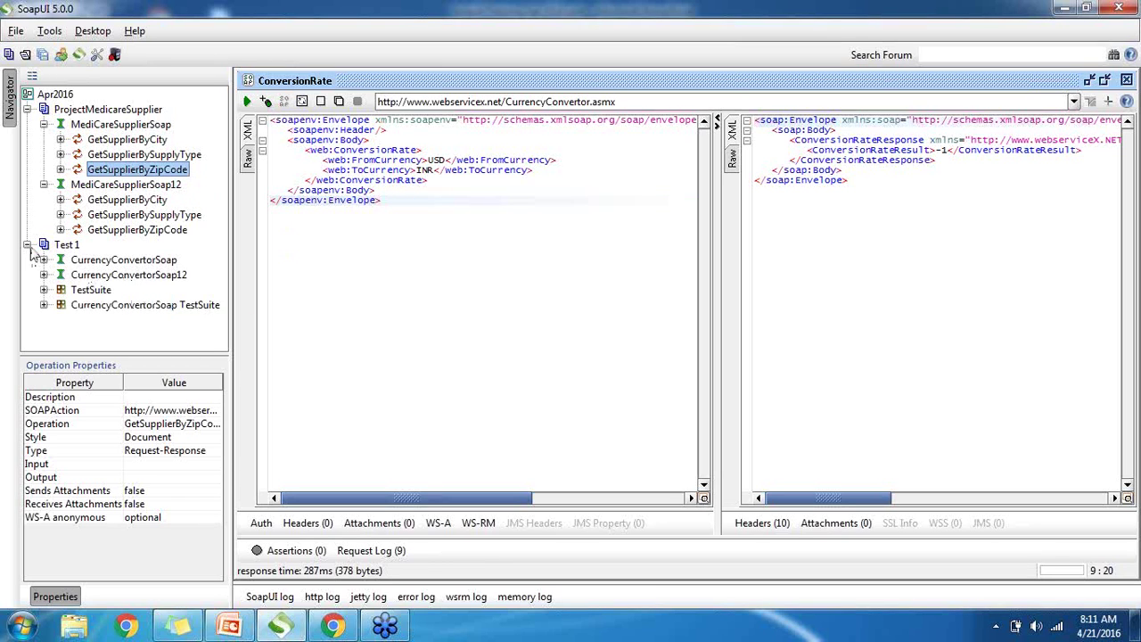
left_click(28, 245)
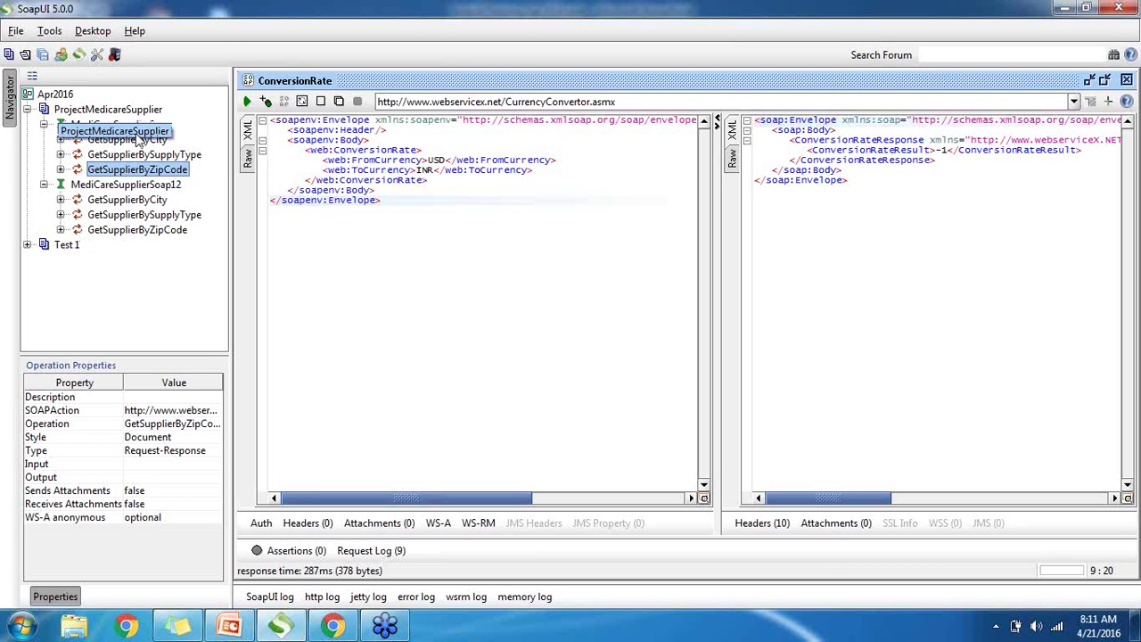
Review the project properties of ProjectMedicareSupplier and, with the properties area widened, the MediCareSupplierSoap interface's name, definition URL, binding and SOAP version.
left_click(108, 108)
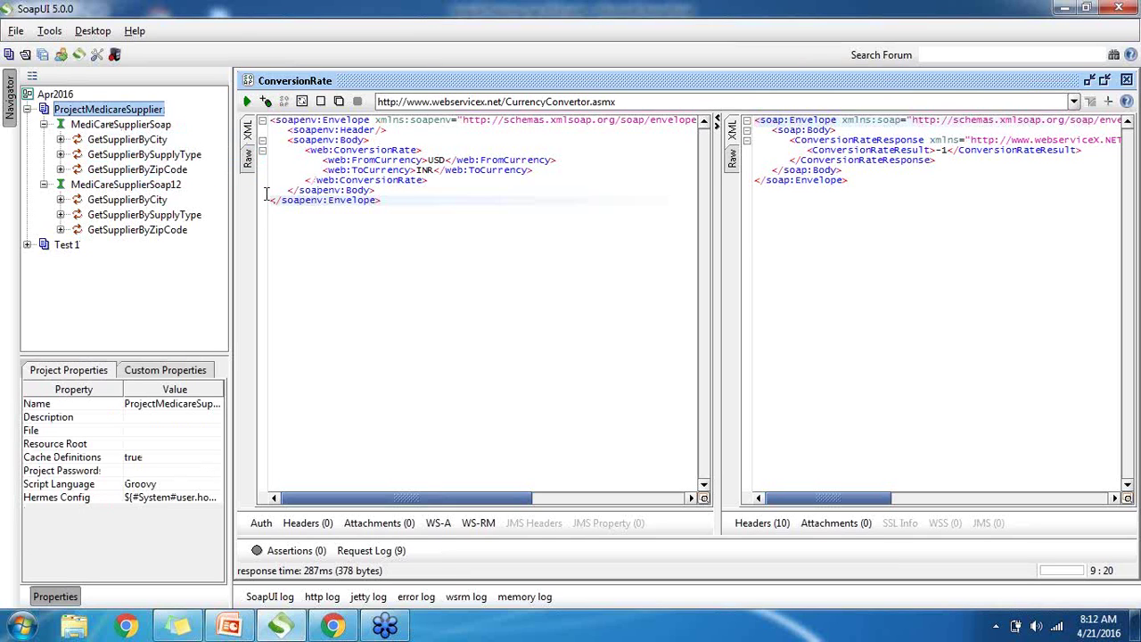
left_click(55, 406)
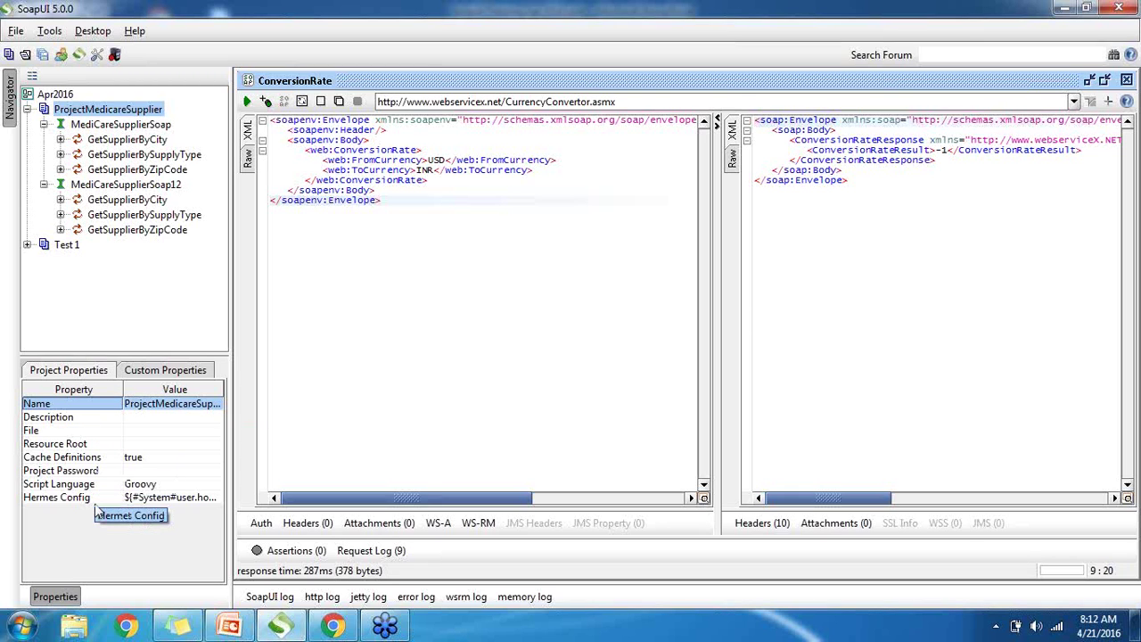
left_click(106, 130)
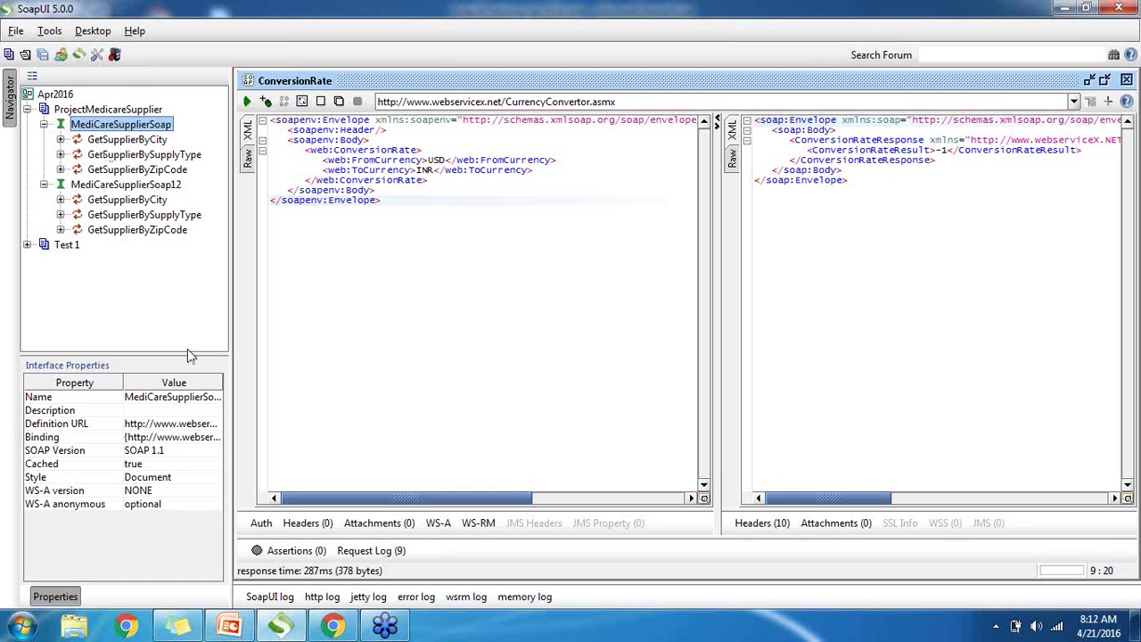
left_click_drag(232, 431, 279, 433)
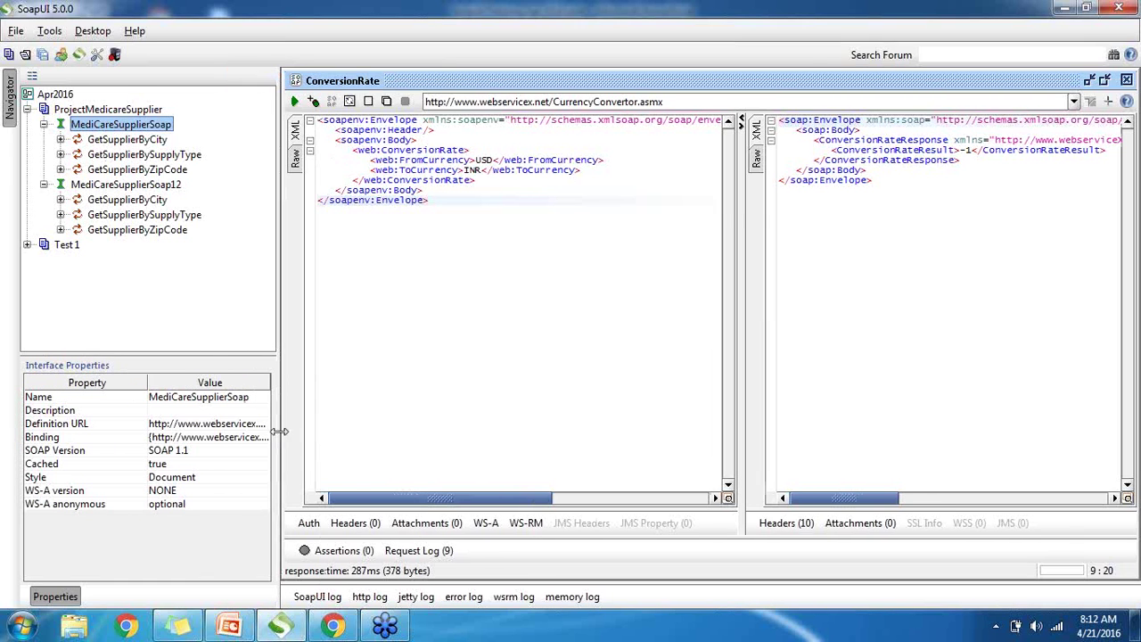
left_click(43, 399)
left_click(93, 425)
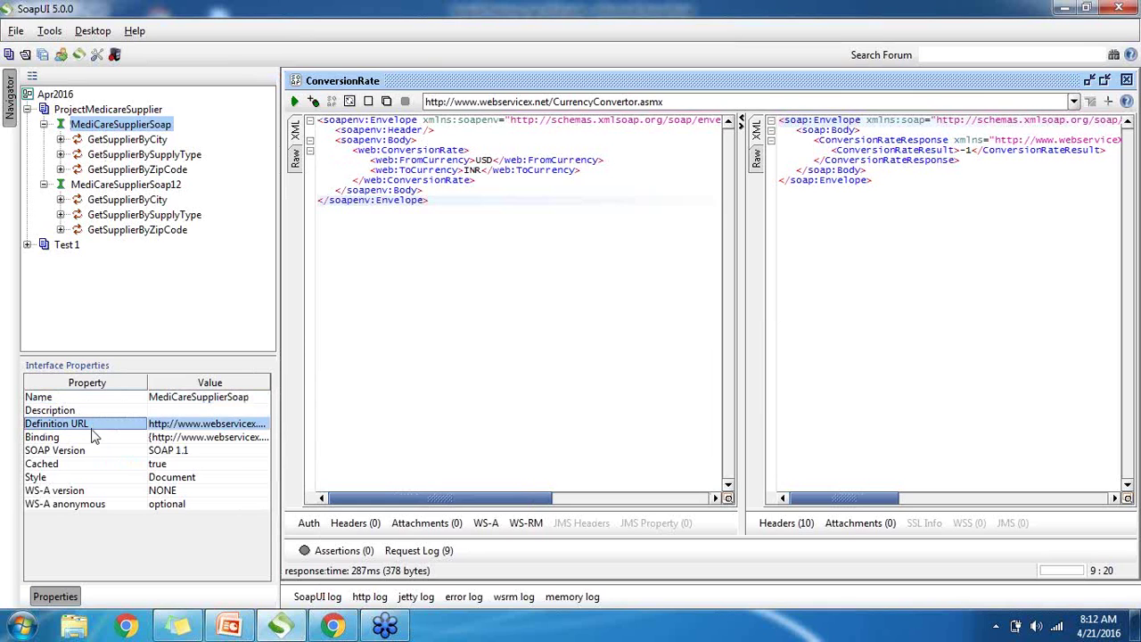
left_click(93, 438)
left_click(81, 452)
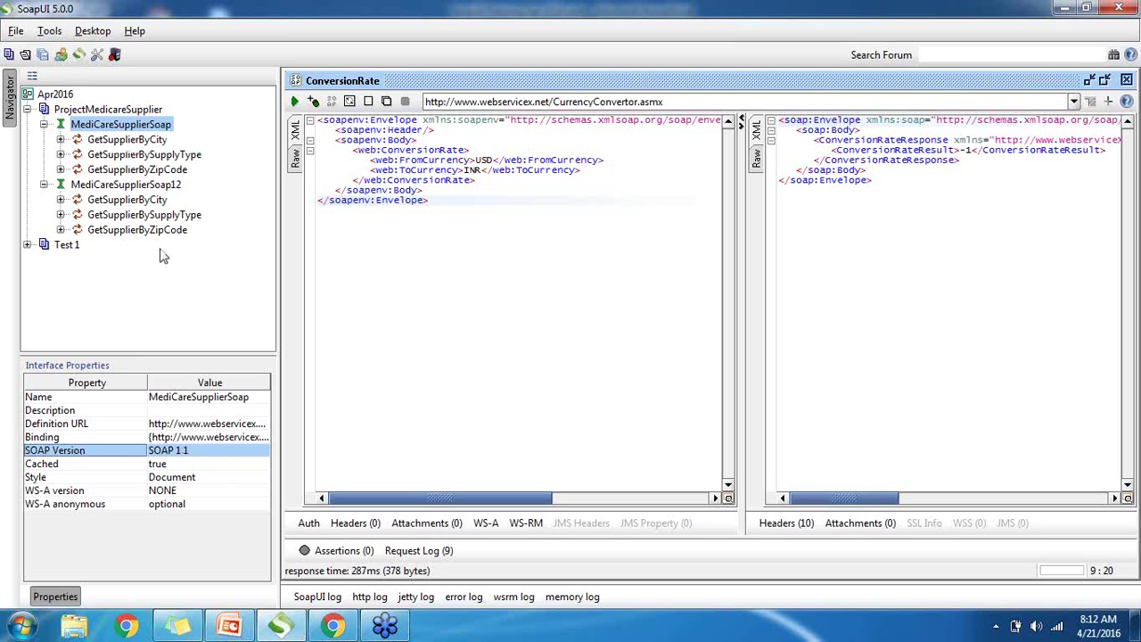
Compare the SOAP Version property of the MediCareSupplierSoap12 and MediCareSupplierSoap interfaces, checking the version options available for MediCareSupplierSoap12.
left_click(150, 184)
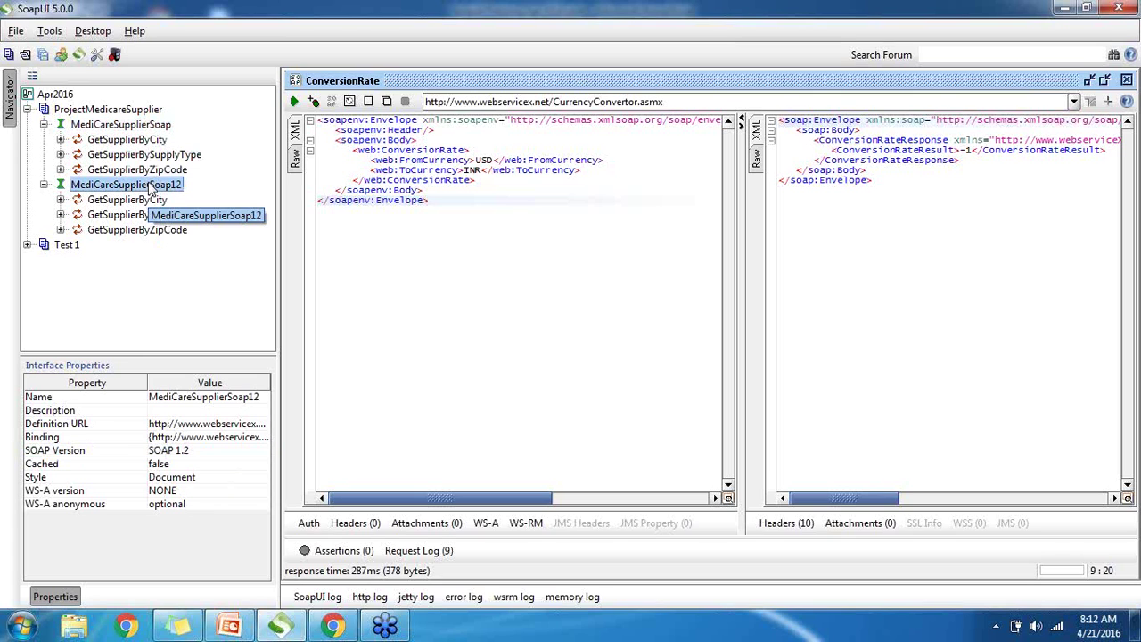
left_click(66, 451)
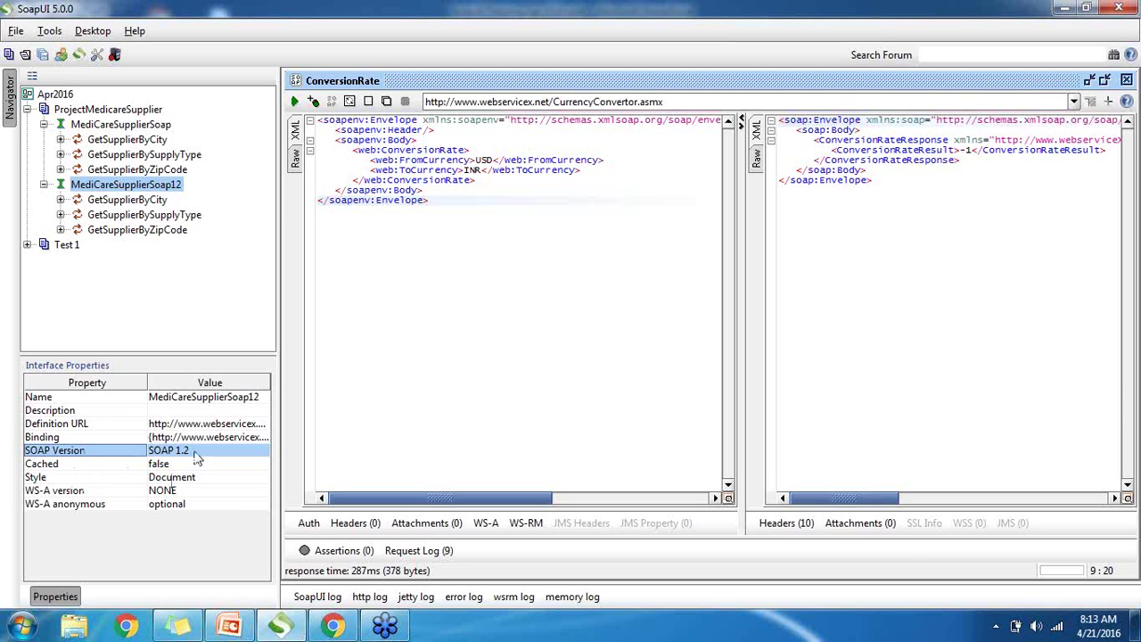
left_click(143, 127)
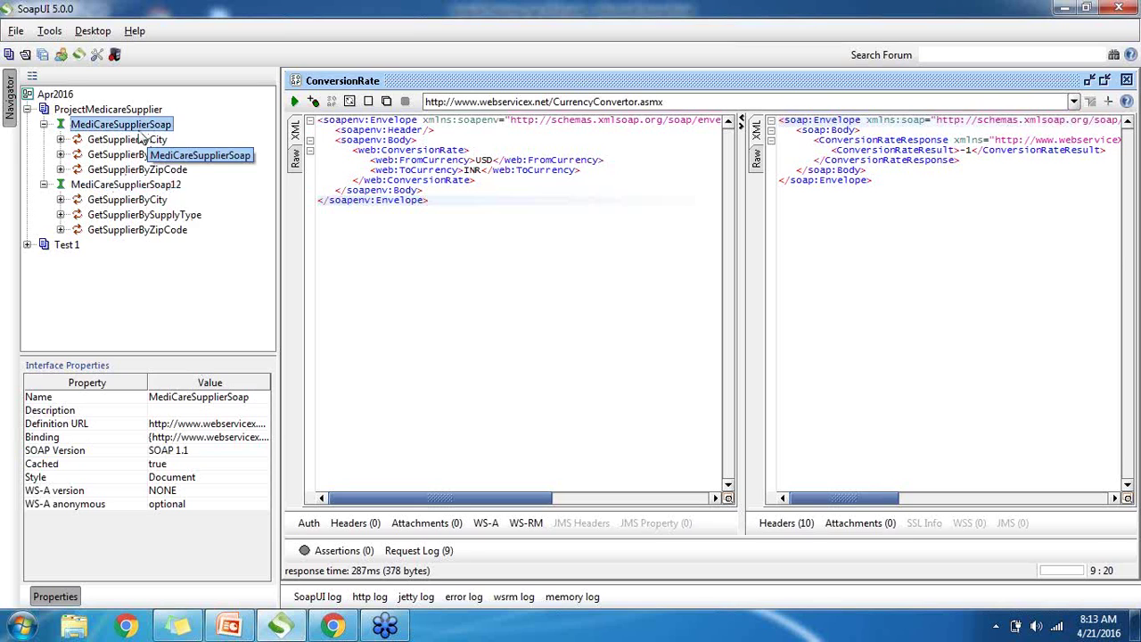
left_click(125, 186)
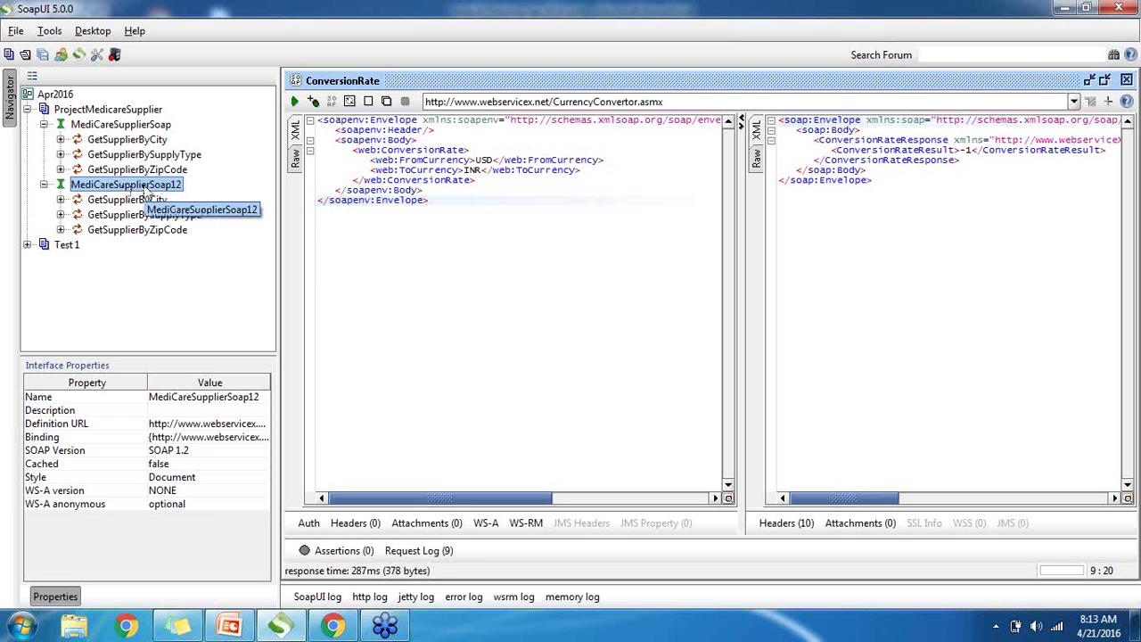
left_click(189, 451)
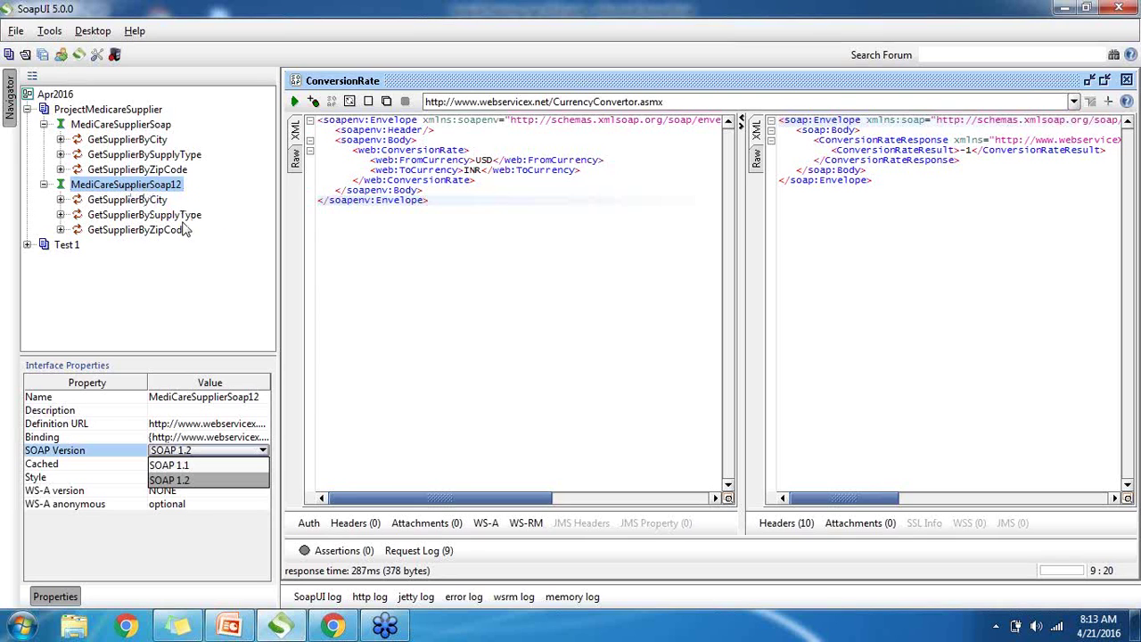
left_click(133, 126)
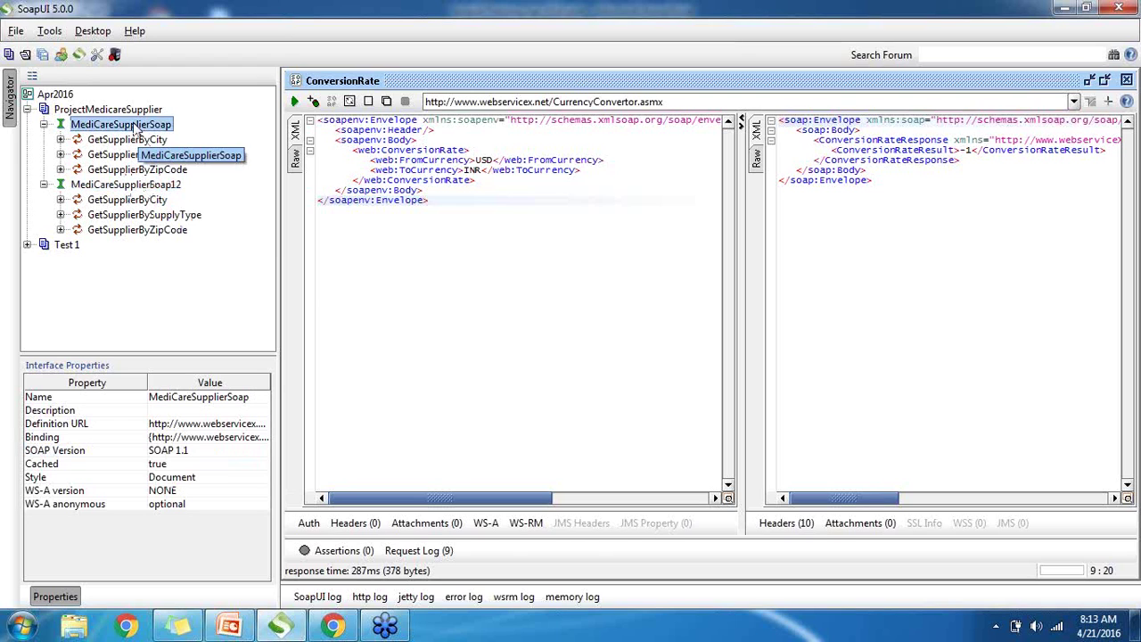
left_click(125, 187)
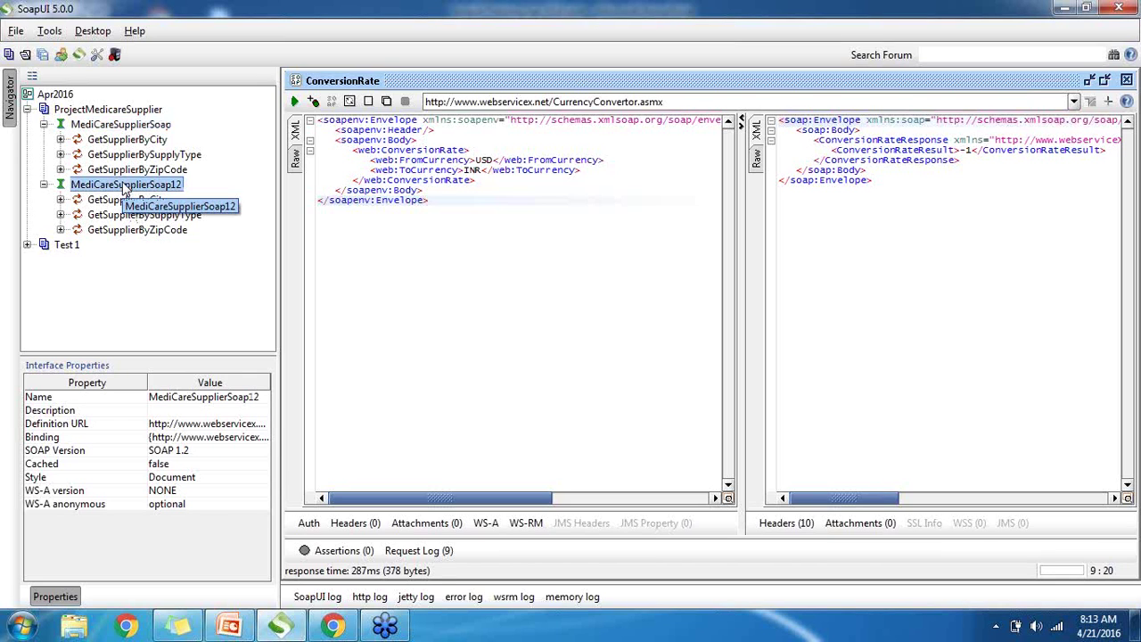
Remove the MediCareSupplierSoap12 interface from ProjectMedicareSupplier and confirm the removal.
left_click(132, 125)
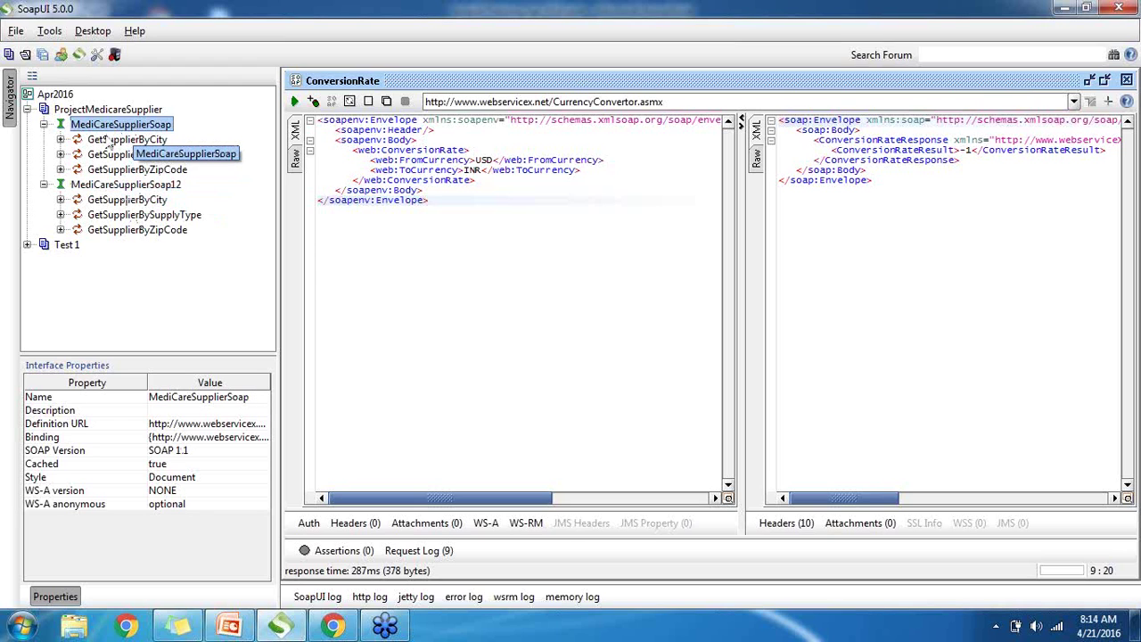
right_click(142, 183)
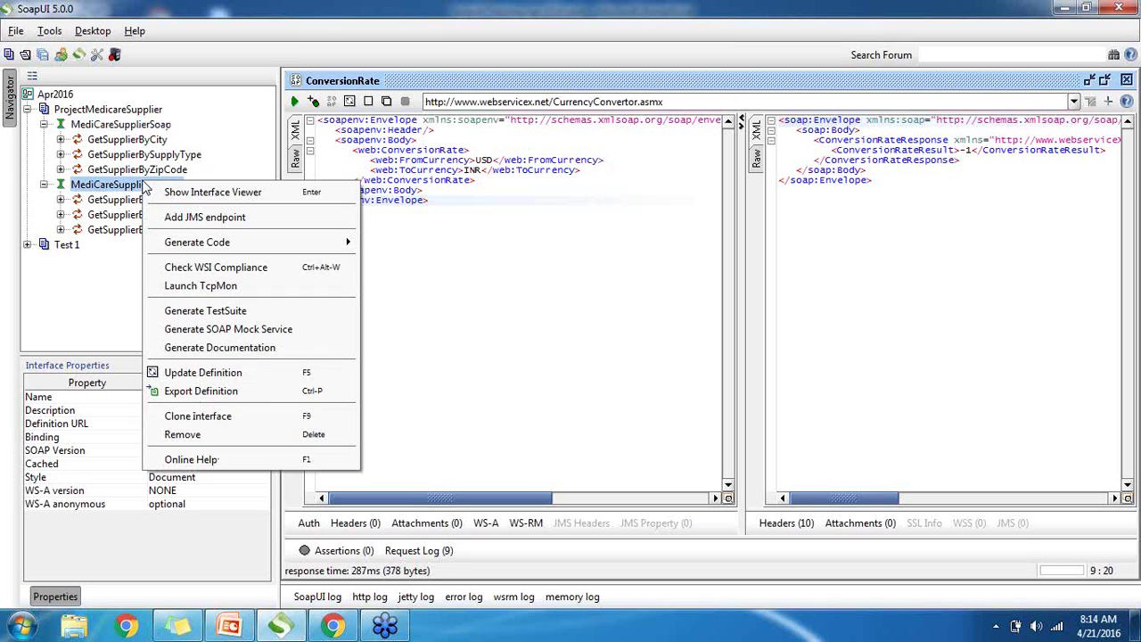
left_click(194, 434)
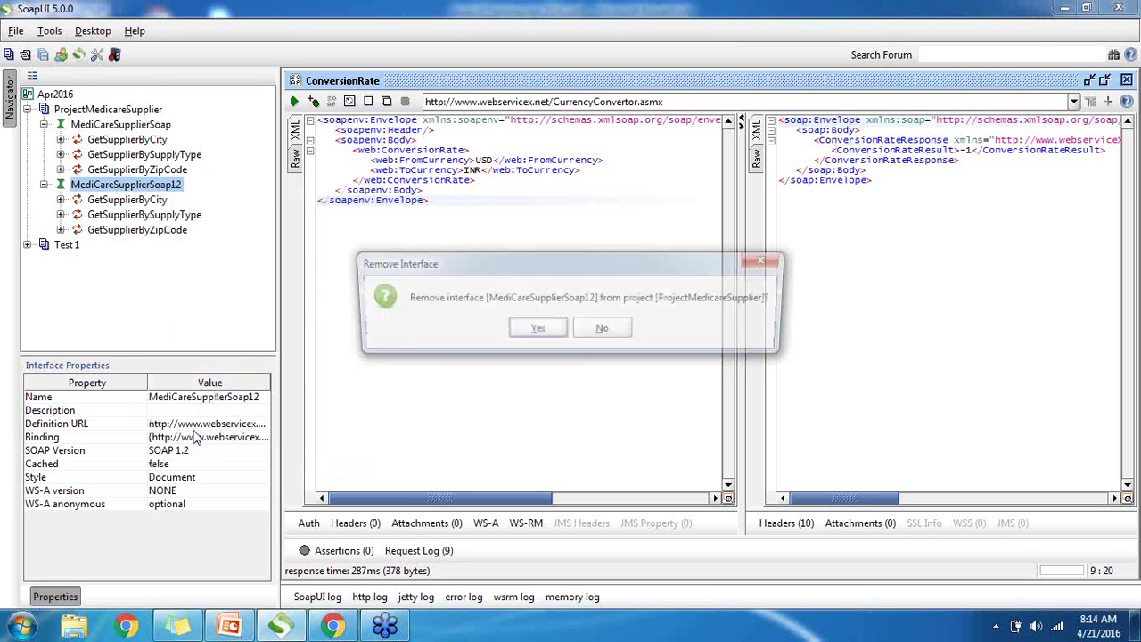
left_click(536, 329)
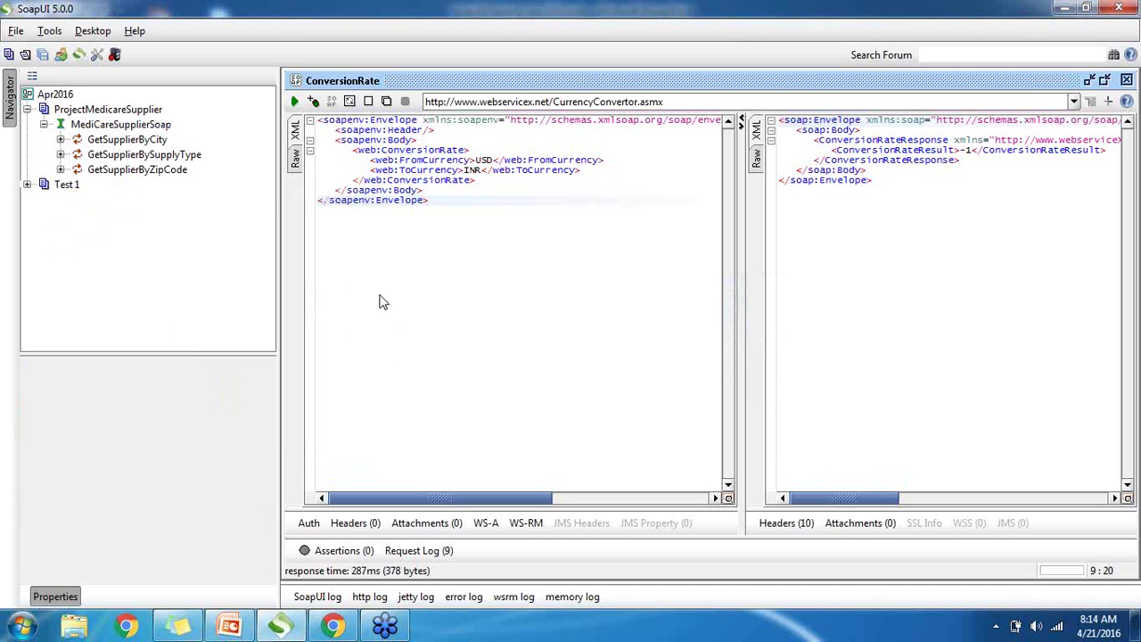
Review the MediCareSupplierSoap interface's properties and those of its GetSupplierByCity, GetSupplierBySupplyType and GetSupplierByZipCode operations, including GetSupplierByCity's style.
left_click(98, 124)
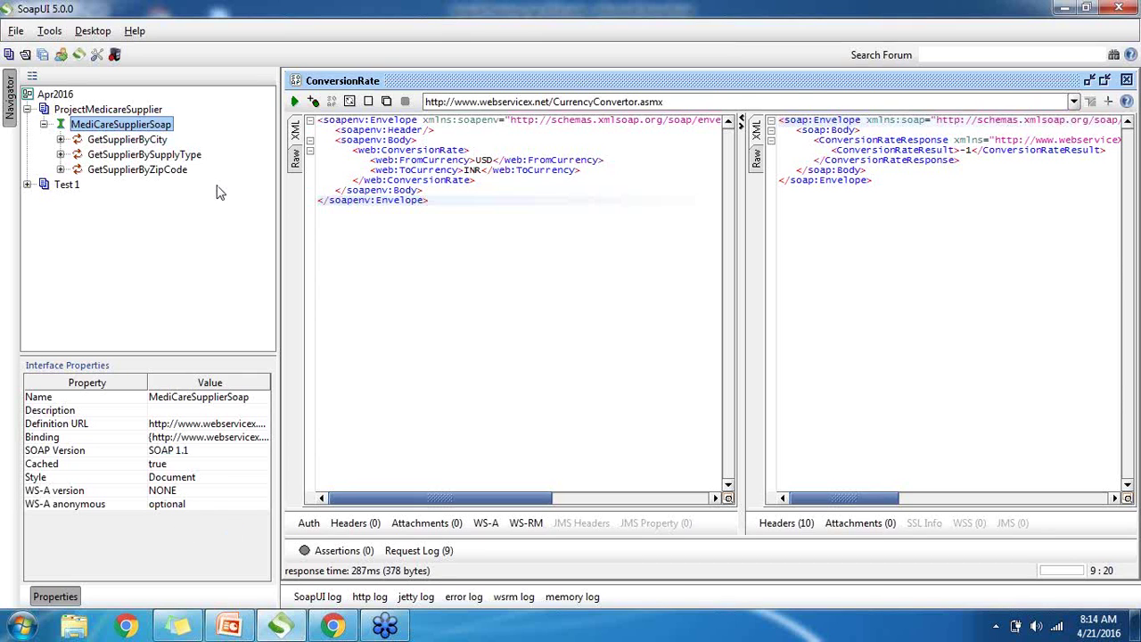
left_click(127, 143)
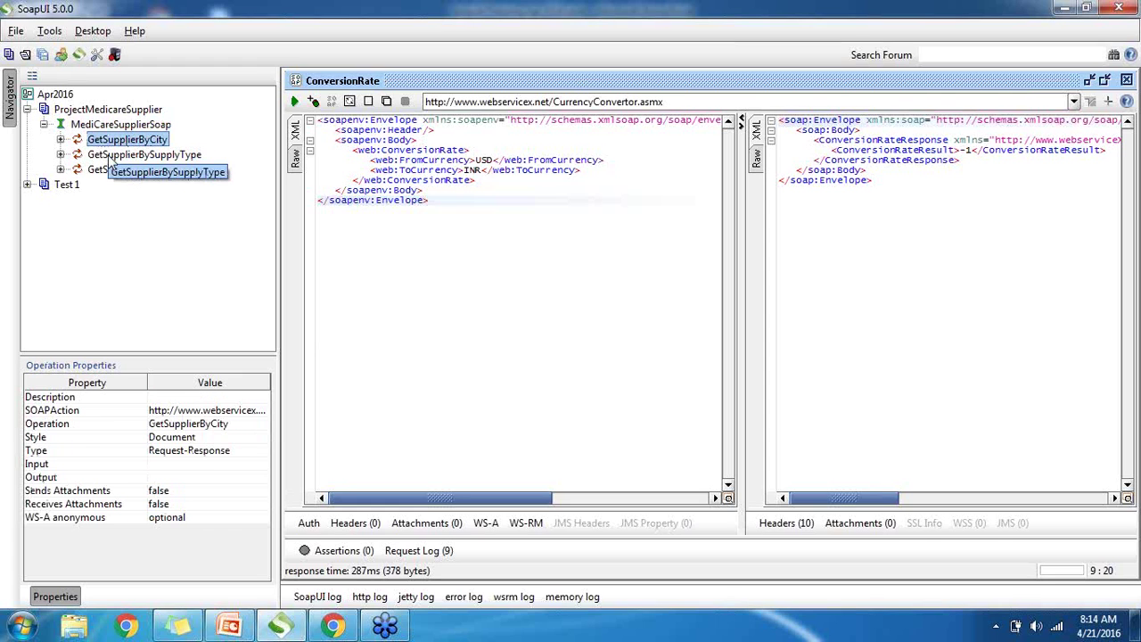
left_click(114, 156)
left_click(104, 172)
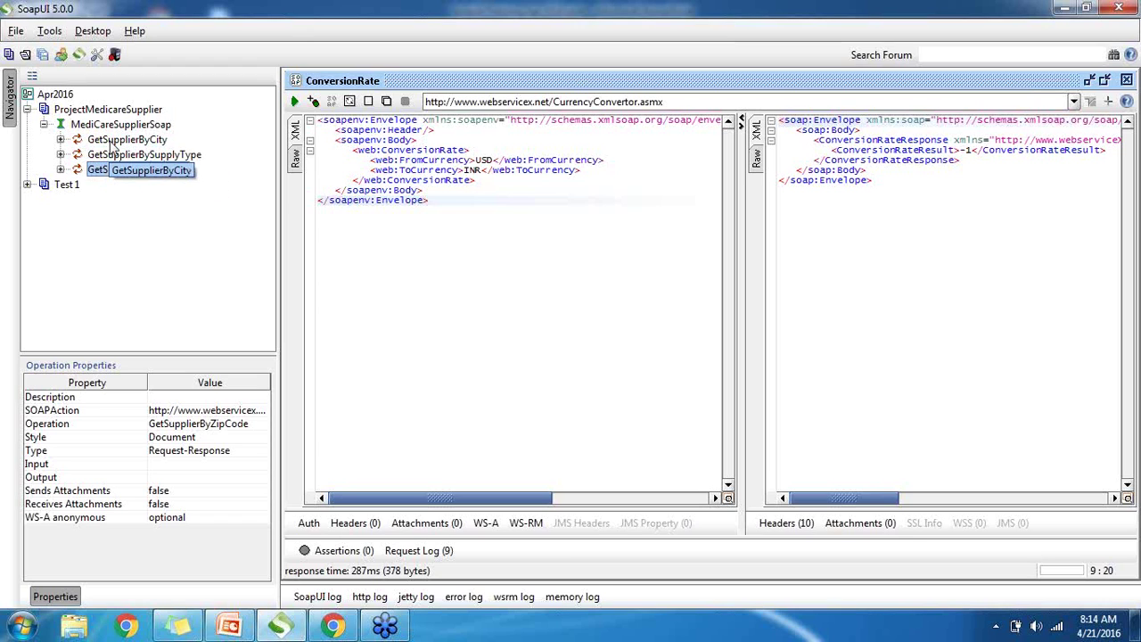
left_click(111, 142)
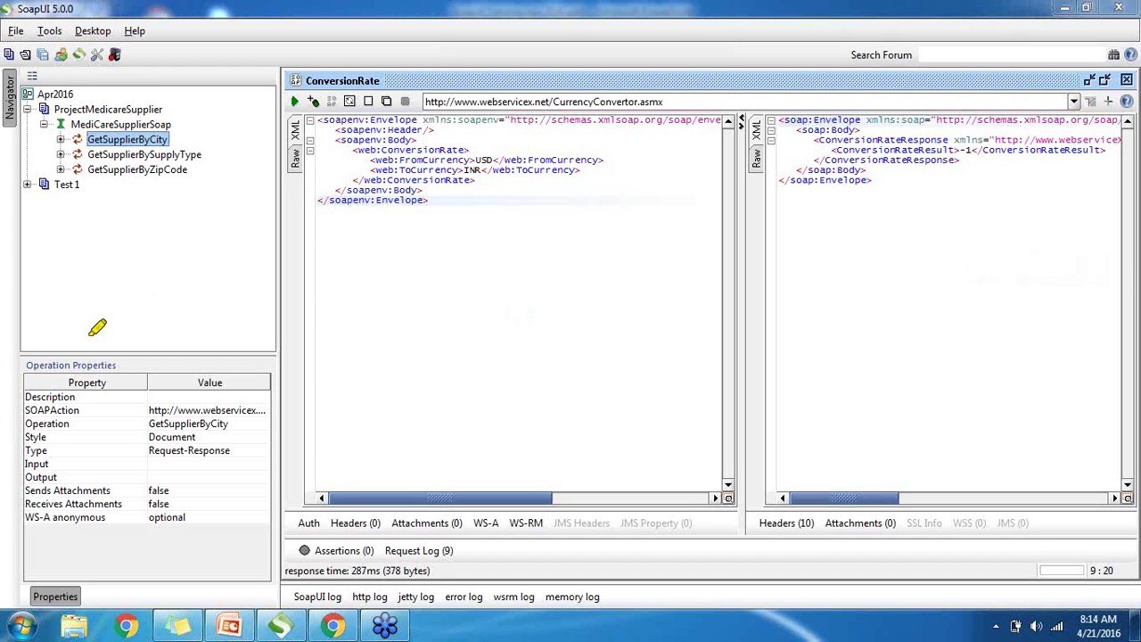
left_click_drag(12, 351, 13, 548)
mouse_move(11, 359)
left_mouse_down()
mouse_move(221, 349)
mouse_move(284, 361)
mouse_move(280, 557)
mouse_move(12, 536)
left_mouse_up()
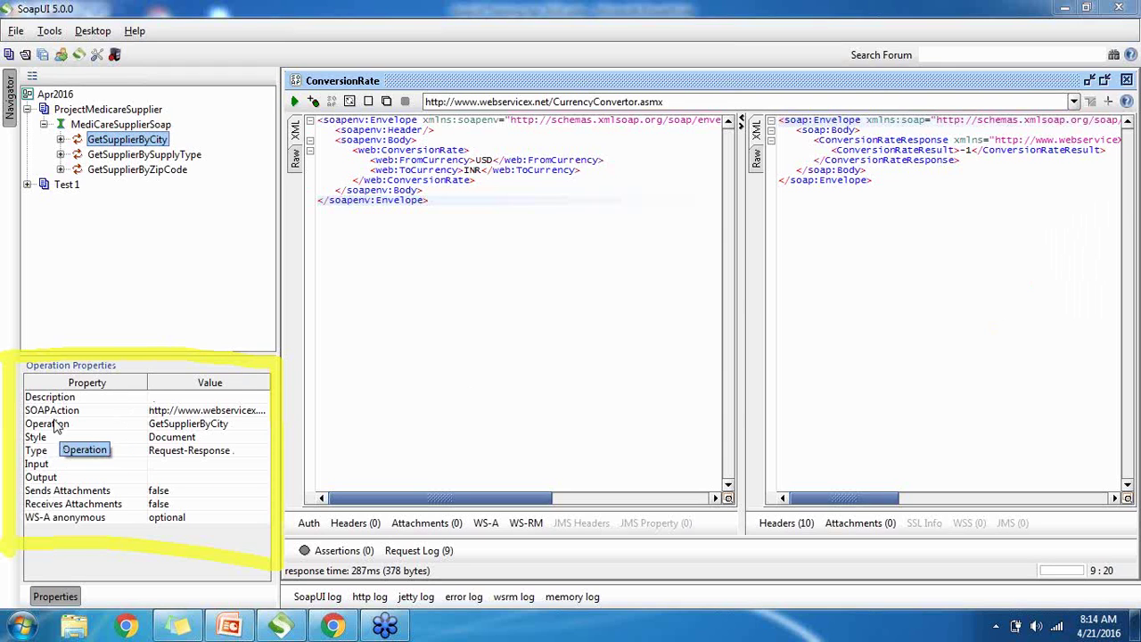
left_click(98, 438)
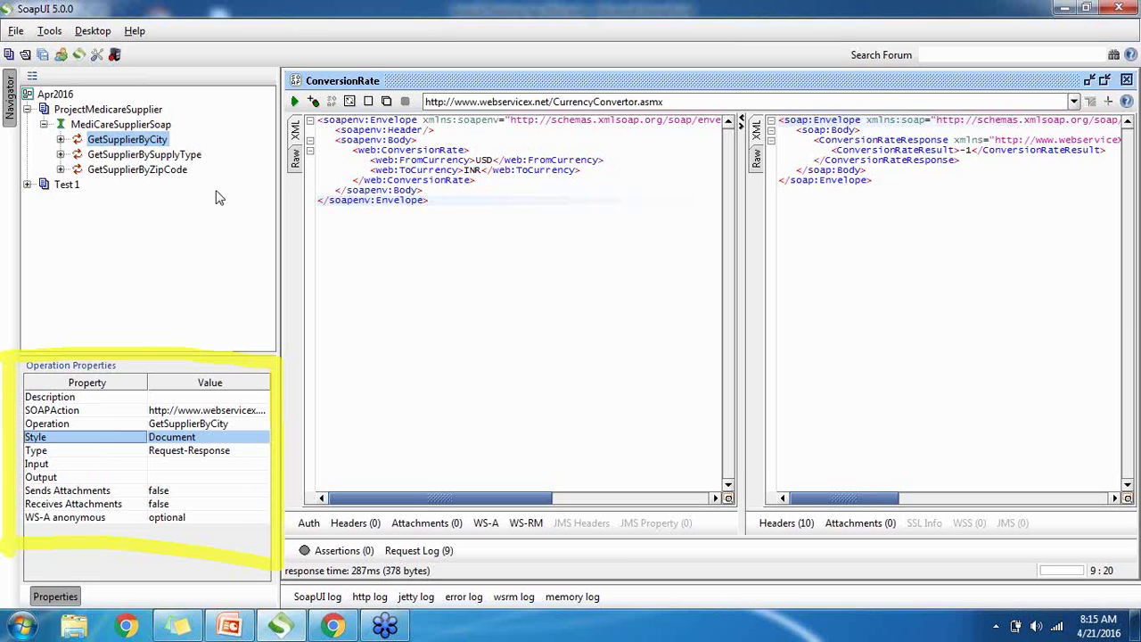
Open Request 1 of GetSupplierByCity in a maximized editor without saving the project, and check its name and endpoint properties.
left_click(61, 141)
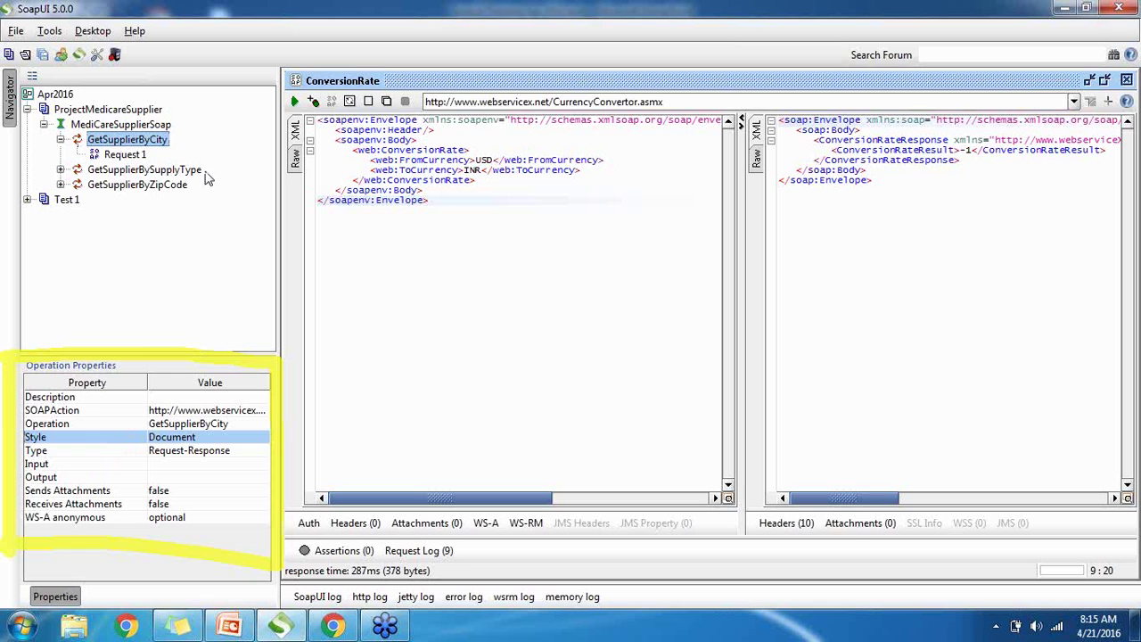
double_click(124, 155)
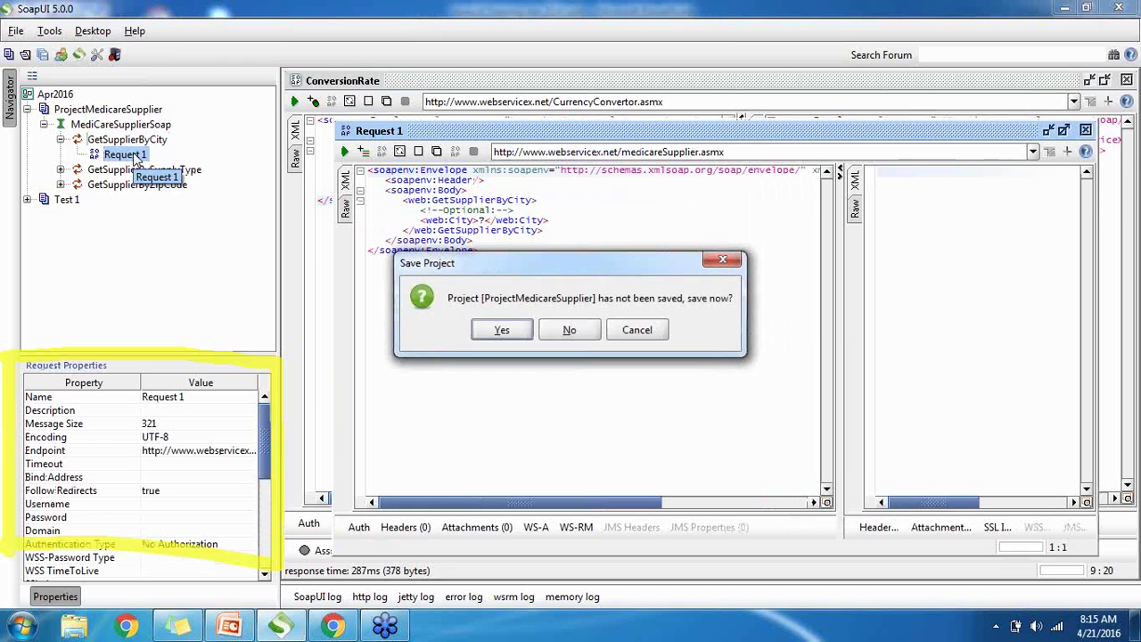
left_click(564, 331)
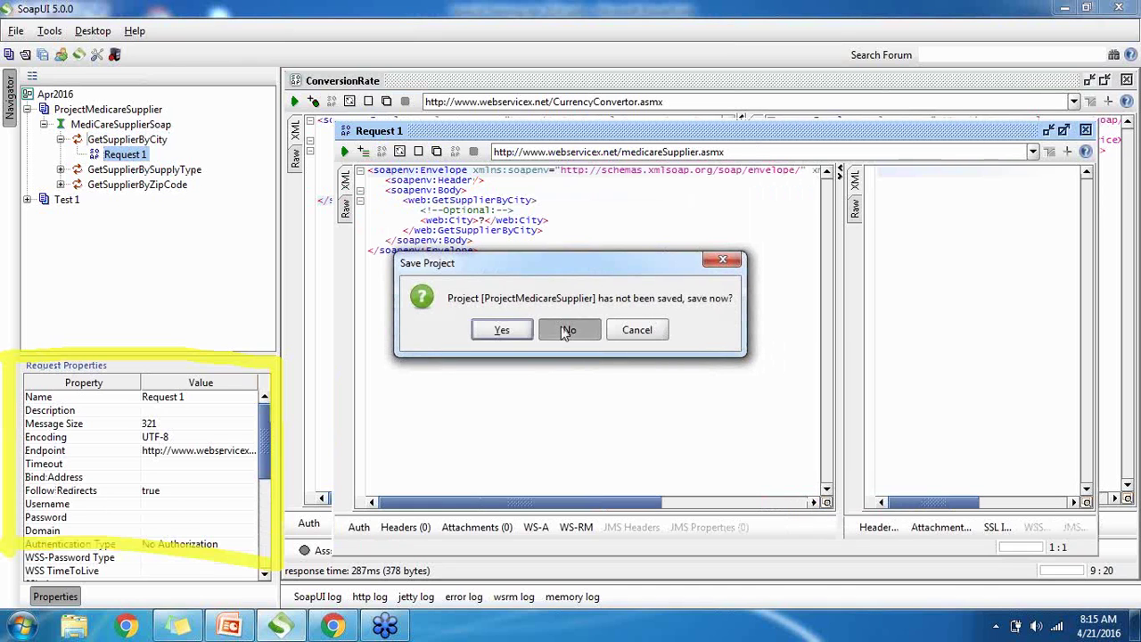
double_click(828, 136)
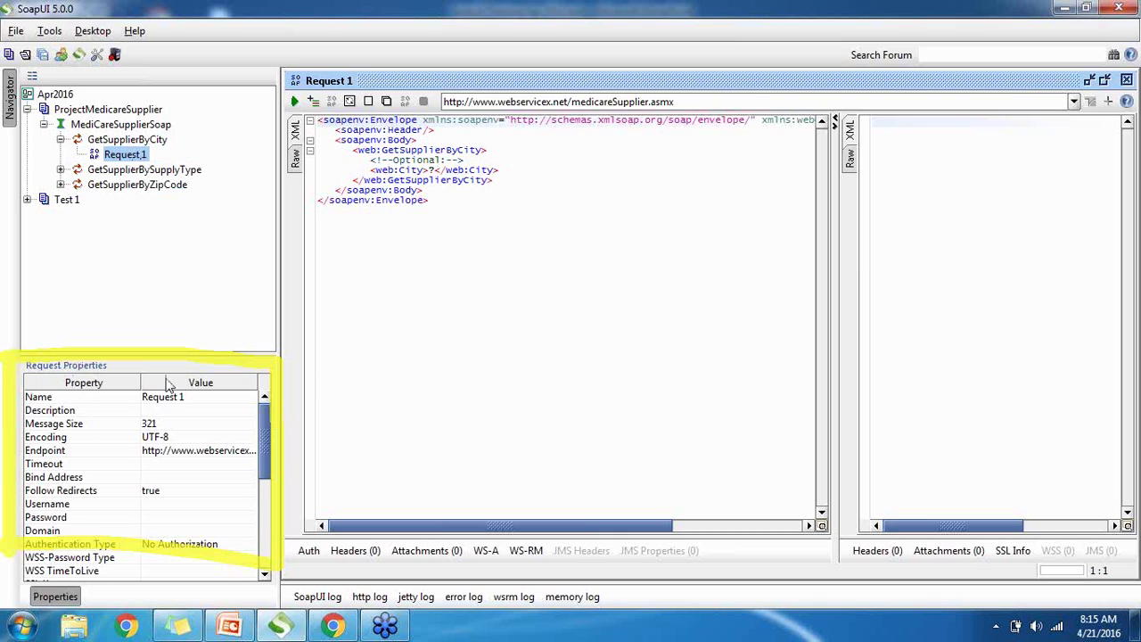
left_click(91, 403)
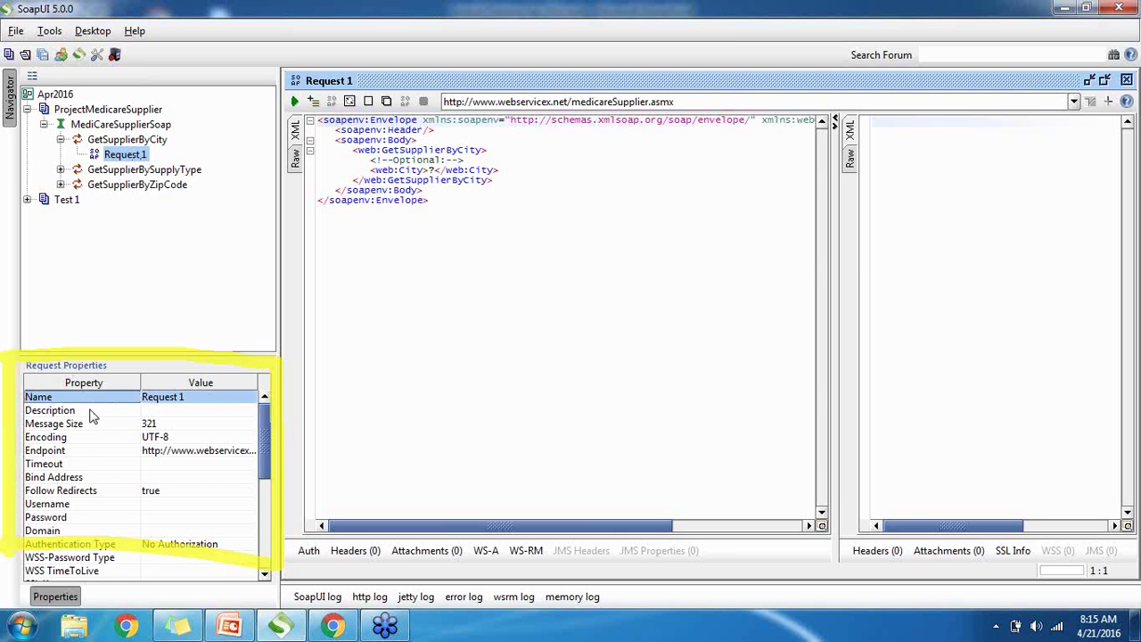
left_click(74, 455)
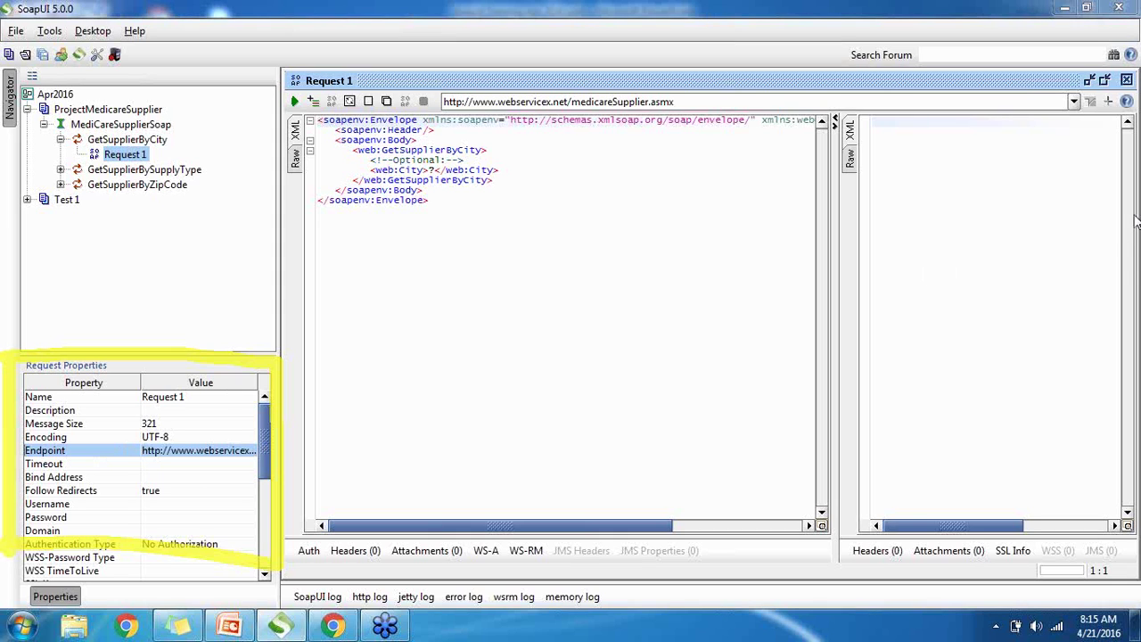
mouse_move(413, 256)
left_mouse_down()
mouse_move(573, 356)
mouse_move(390, 254)
mouse_move(455, 272)
mouse_move(503, 248)
mouse_move(532, 357)
mouse_move(497, 415)
mouse_move(478, 415)
mouse_move(541, 402)
left_mouse_up()
mouse_move(480, 453)
left_mouse_down()
mouse_move(480, 502)
mouse_move(534, 470)
mouse_move(555, 474)
mouse_move(561, 510)
left_mouse_up()
mouse_move(499, 385)
left_mouse_down()
mouse_move(655, 456)
mouse_move(690, 398)
left_mouse_up()
mouse_move(647, 471)
left_mouse_down()
mouse_move(648, 513)
mouse_move(736, 491)
mouse_move(759, 472)
mouse_move(804, 491)
mouse_move(740, 508)
left_mouse_up()
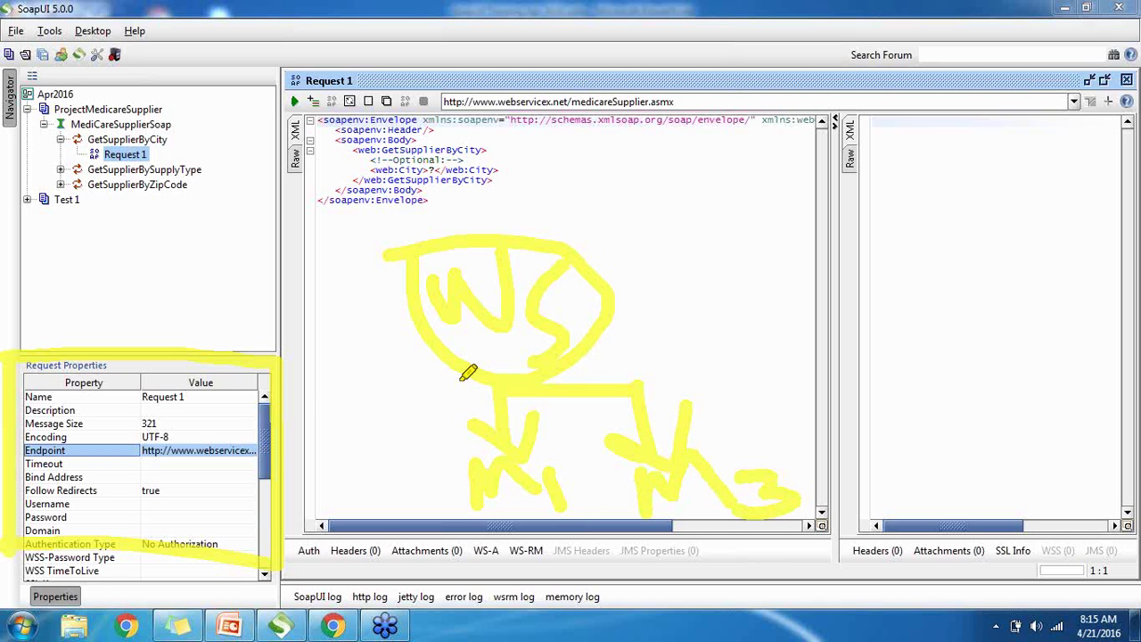
mouse_move(492, 385)
left_mouse_down()
mouse_move(355, 383)
mouse_move(368, 437)
left_mouse_up()
left_click_drag(308, 406, 383, 450)
mouse_move(397, 394)
left_mouse_down()
mouse_move(382, 453)
mouse_move(332, 466)
mouse_move(365, 491)
mouse_move(474, 492)
left_mouse_up()
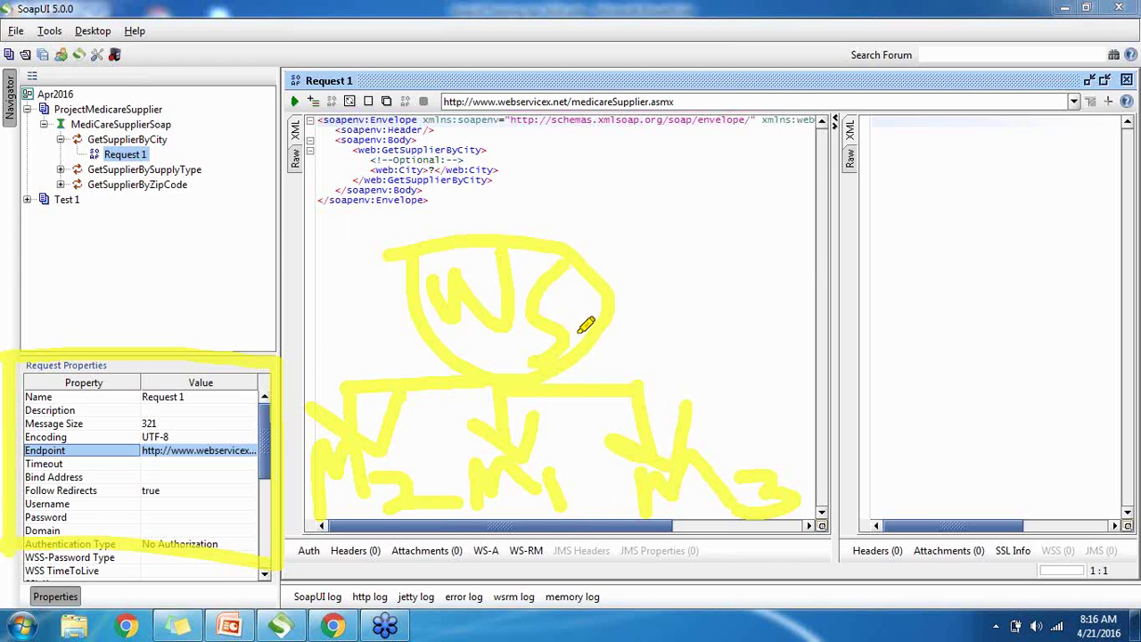
mouse_move(522, 415)
left_mouse_down()
mouse_move(466, 486)
mouse_move(604, 486)
mouse_move(553, 441)
left_mouse_up()
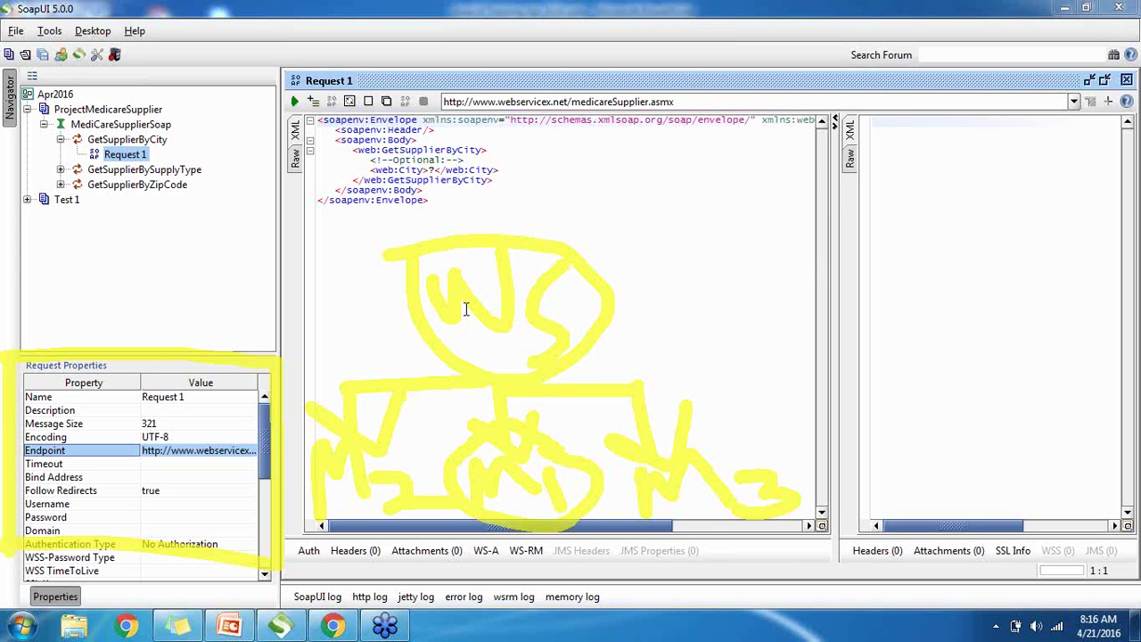
left_click(443, 289)
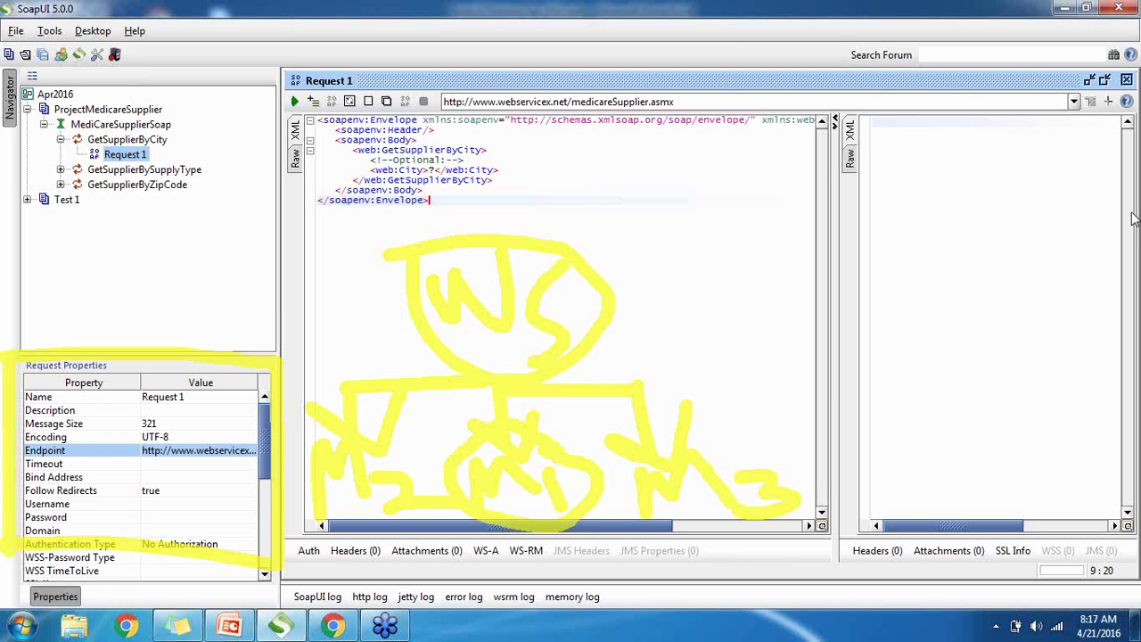
key("Escape")
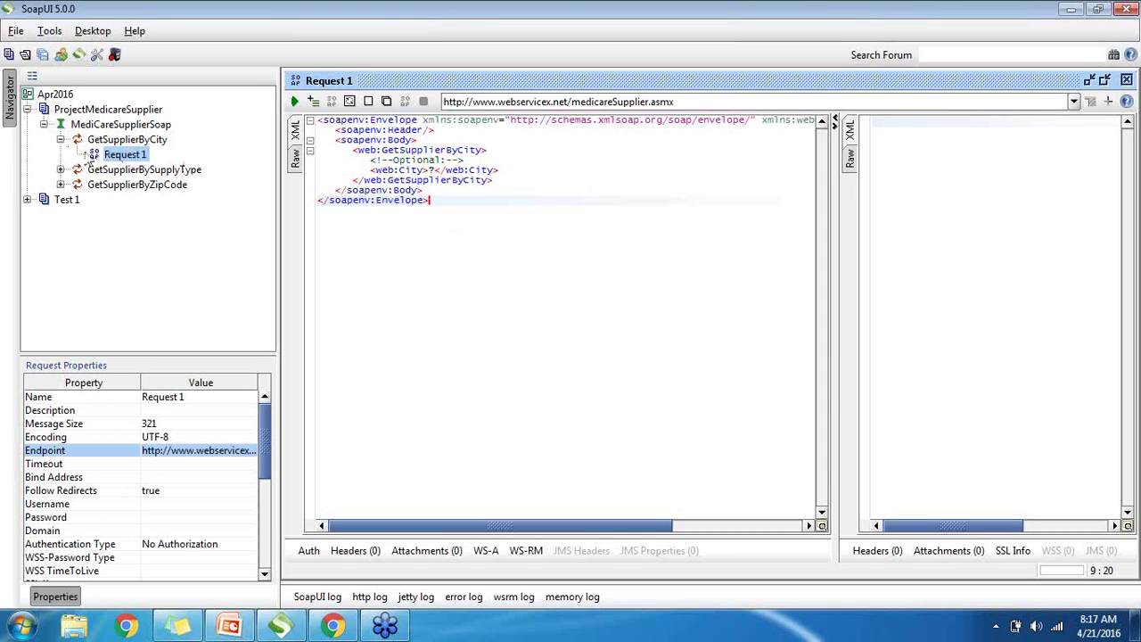
Generate MediCareSupplierSoap TestSuite from the MediCareSupplierSoap interface, with one TestCase for each operation and new empty requests for all operations.
left_click(60, 141)
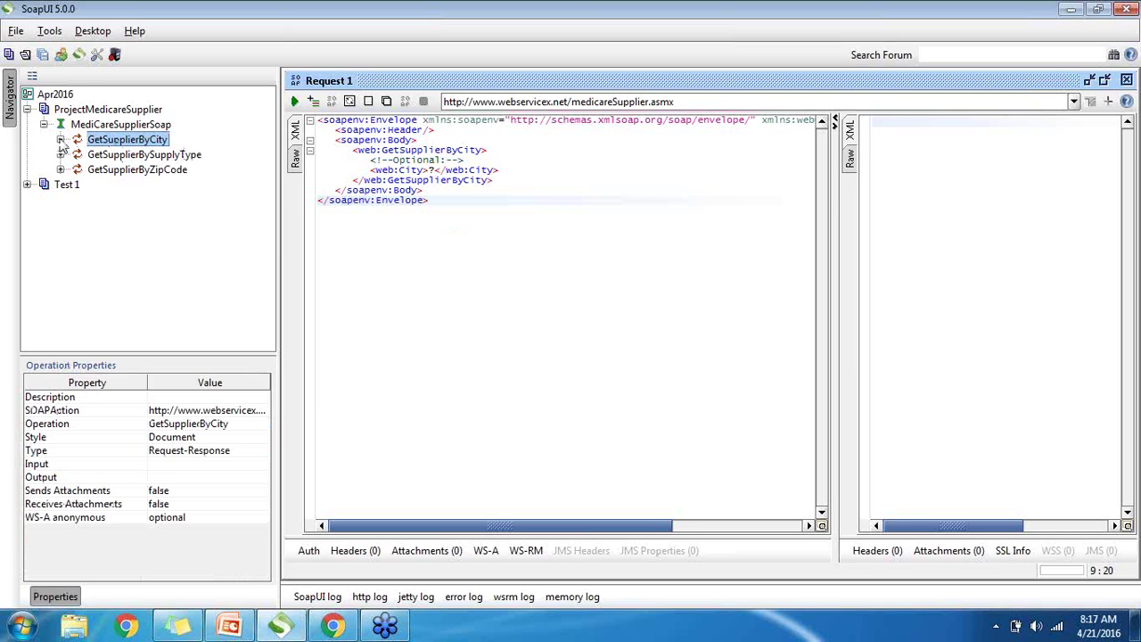
left_click(118, 127)
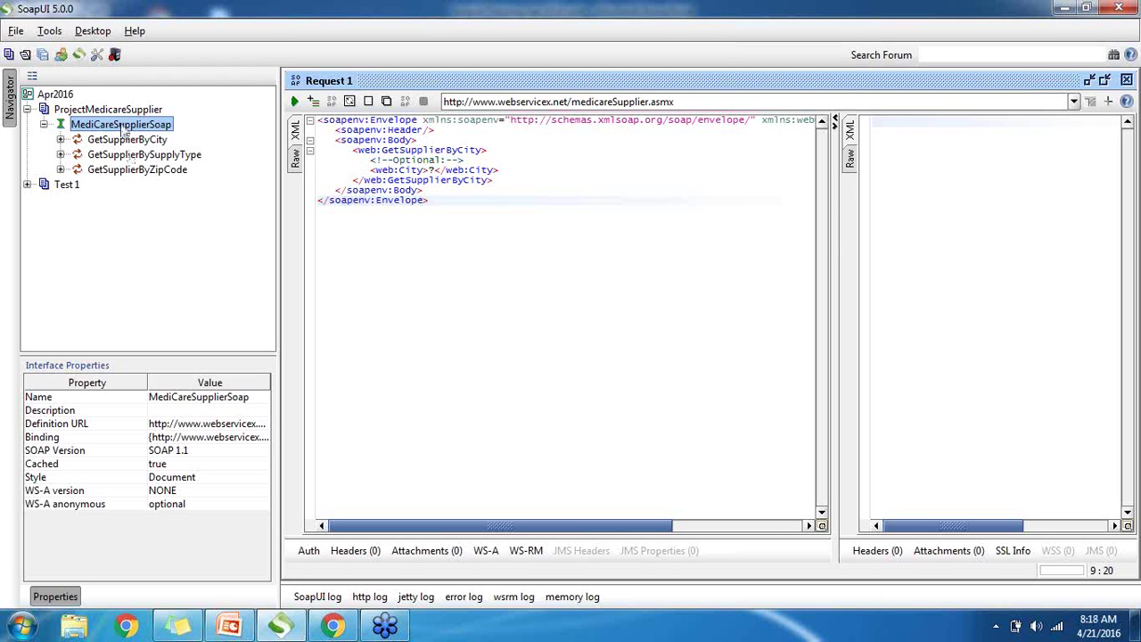
right_click(123, 131)
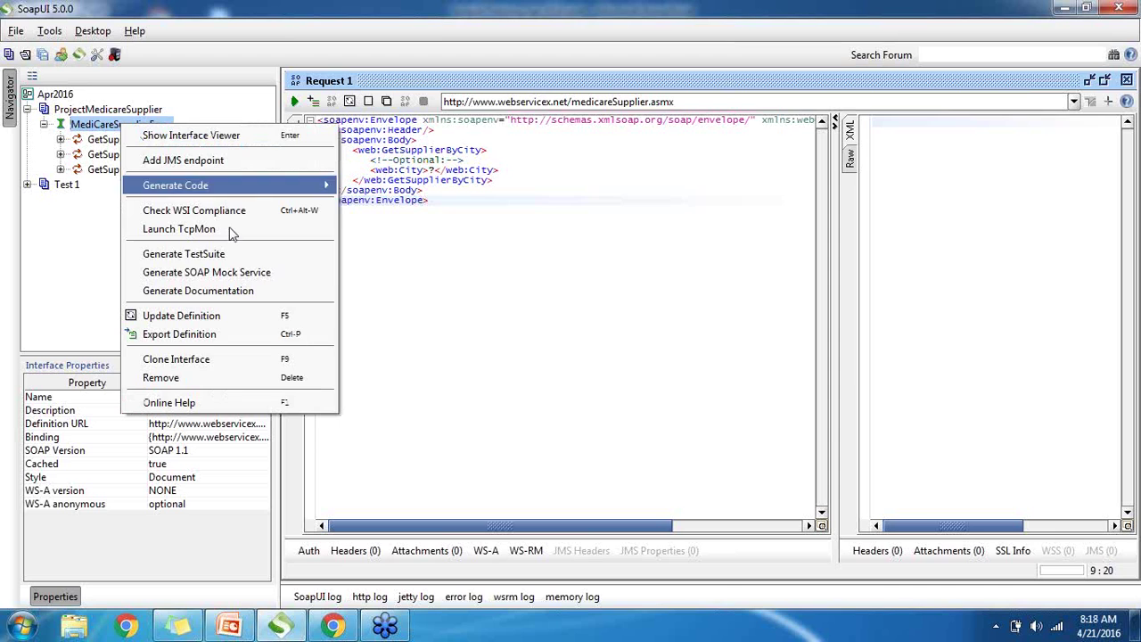
left_click(232, 254)
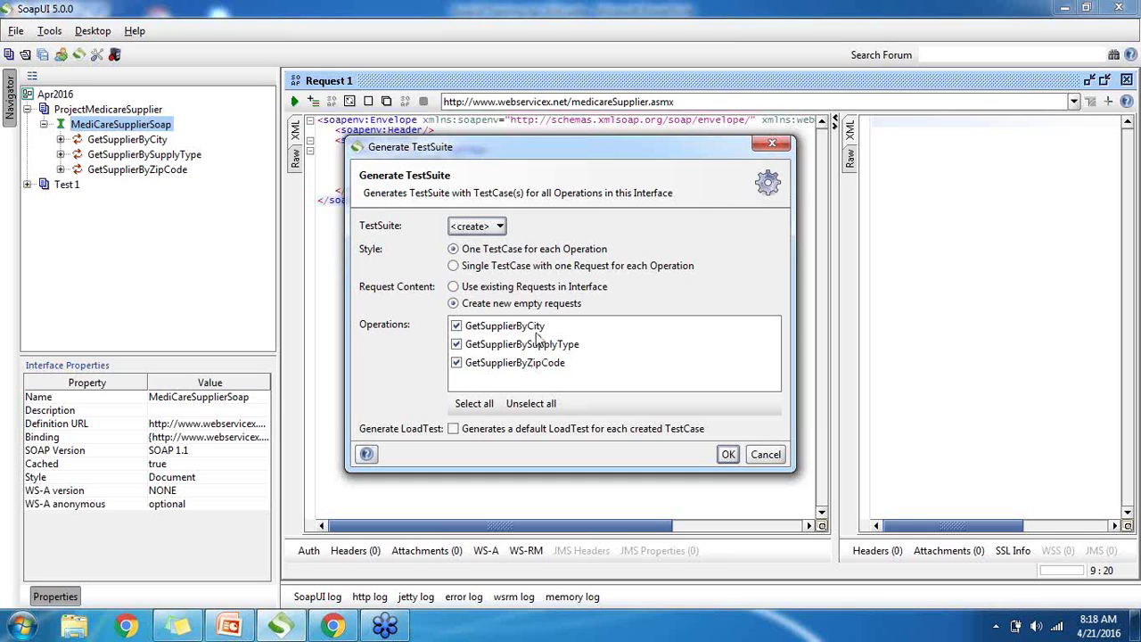
left_click(454, 266)
left_click(455, 250)
left_click(728, 455)
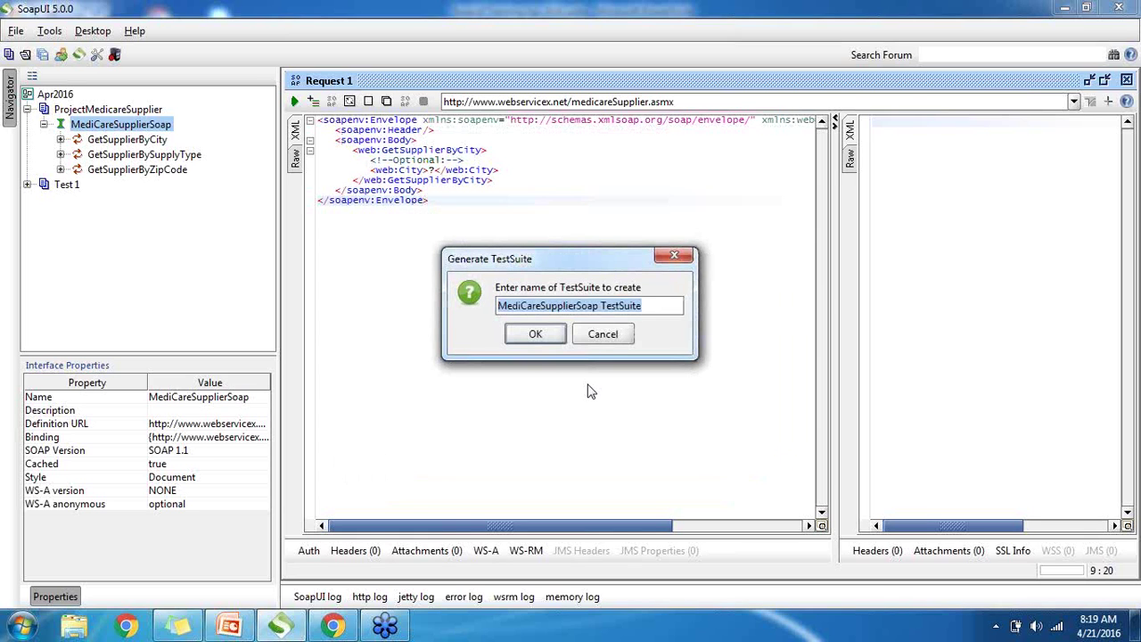
left_click(534, 335)
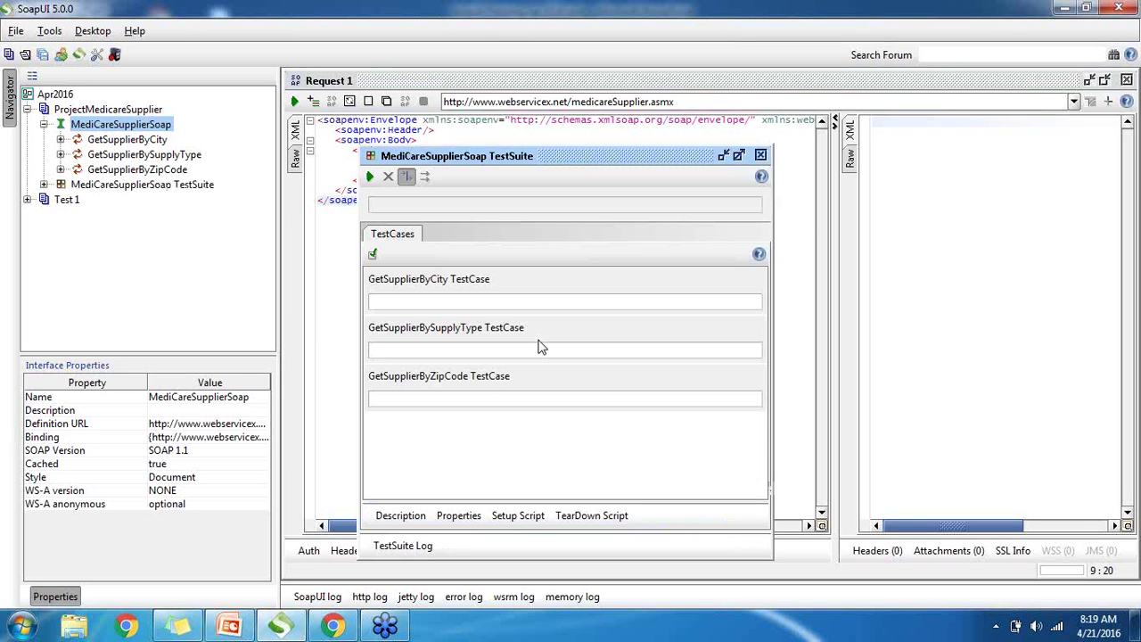
Maximize the MediCareSupplierSoap TestSuite editor and examine the suite's TestCases for supplier lookup by city, supply type and zip code.
left_click(739, 156)
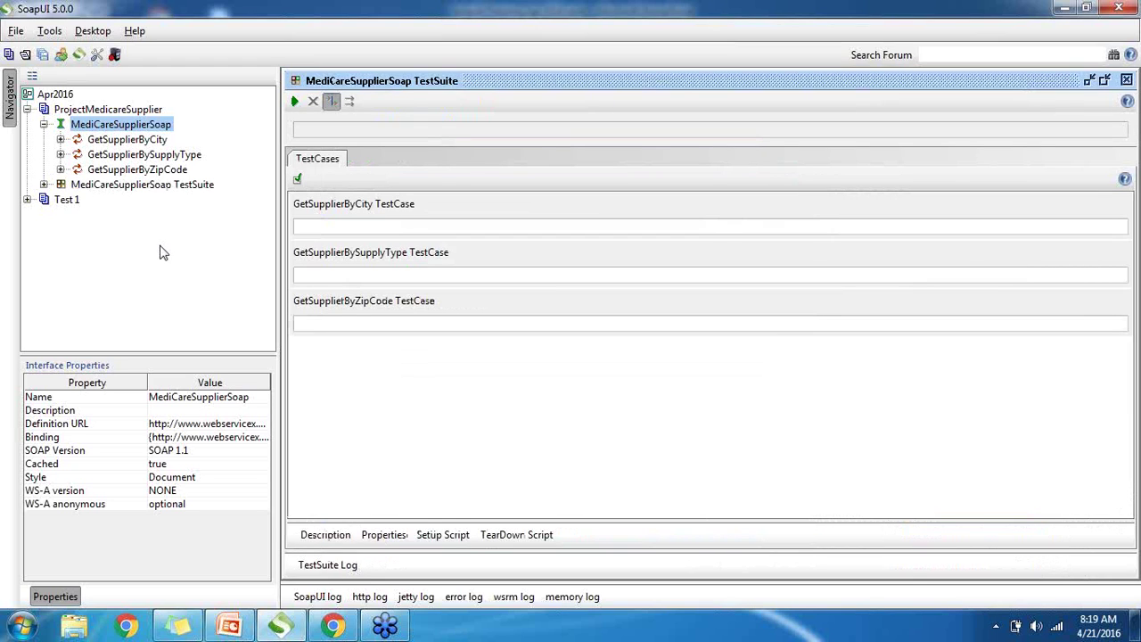
left_click(44, 185)
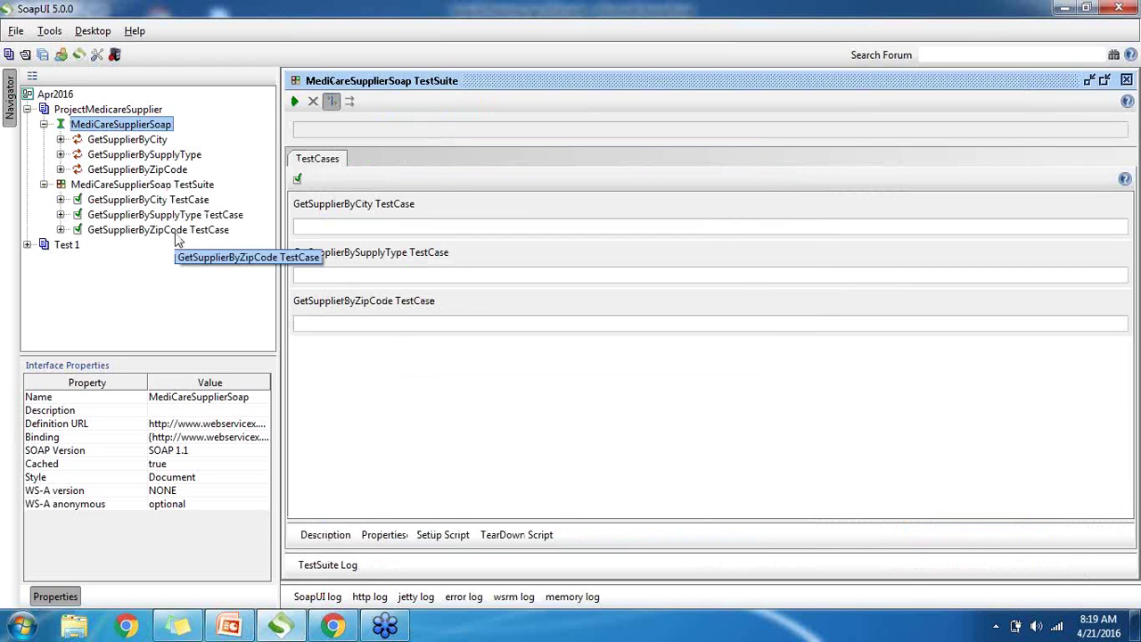
left_click(44, 124)
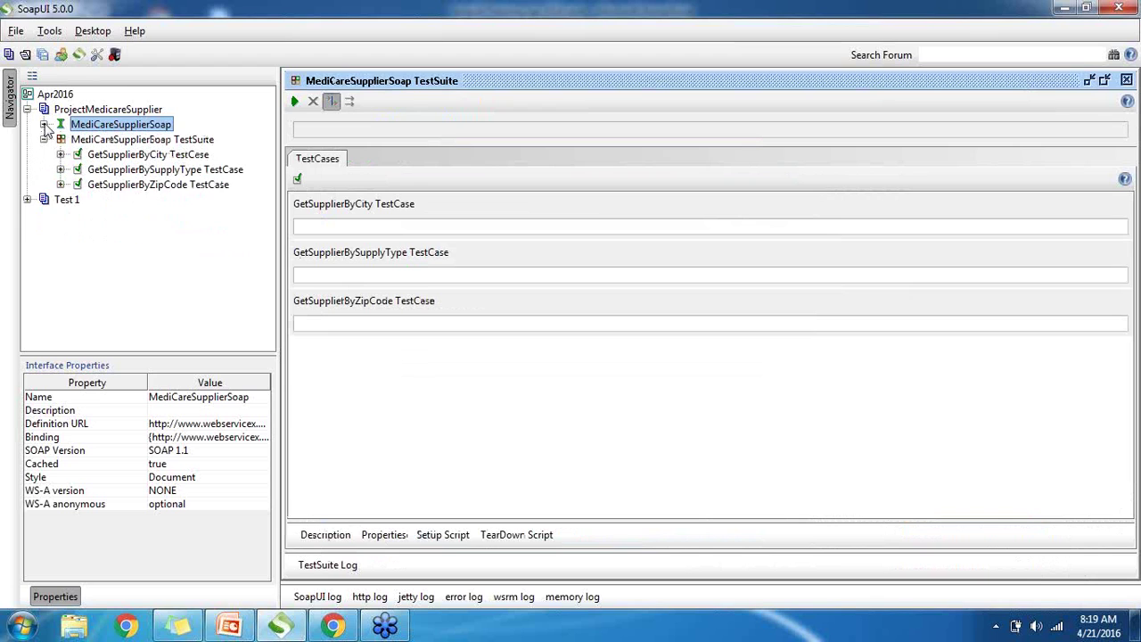
left_click(122, 141)
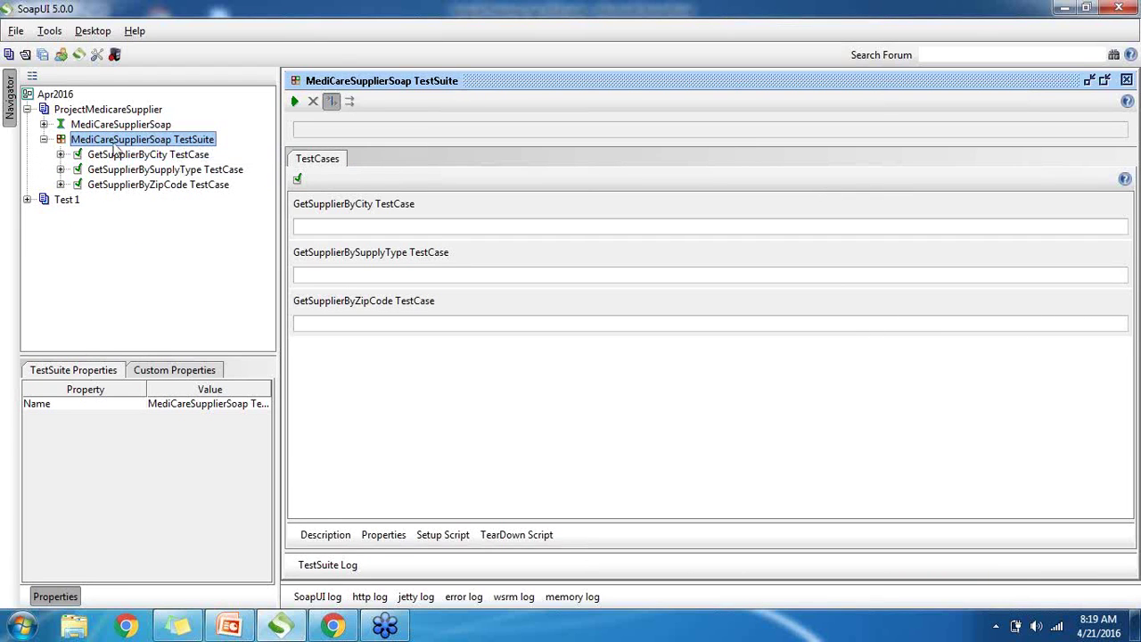
left_click(163, 158)
left_click(160, 172)
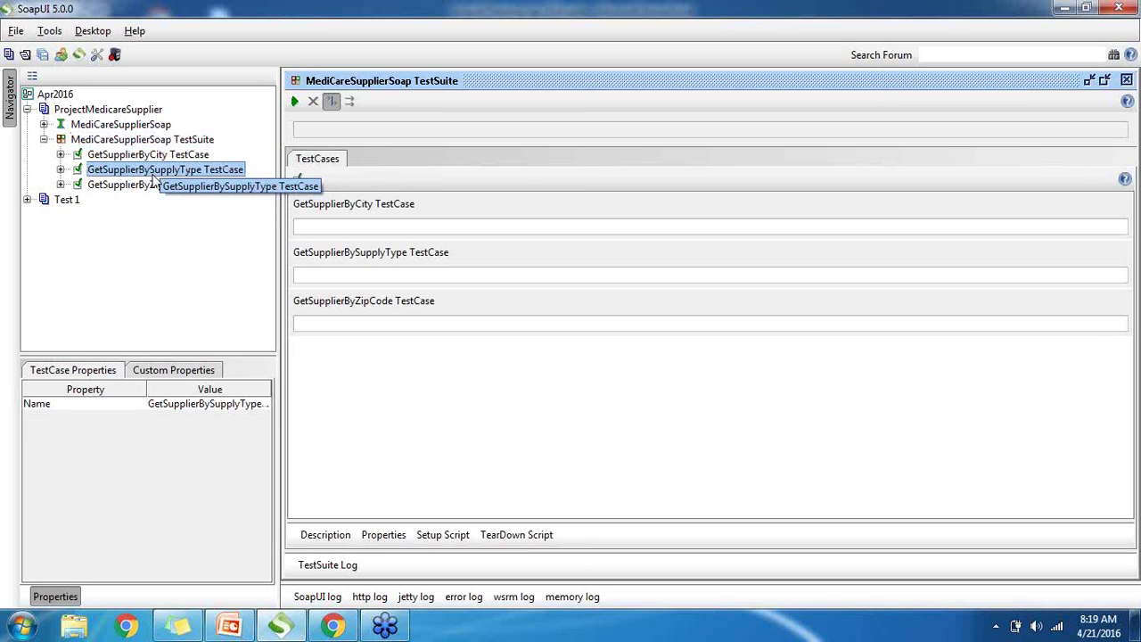
left_click(130, 187)
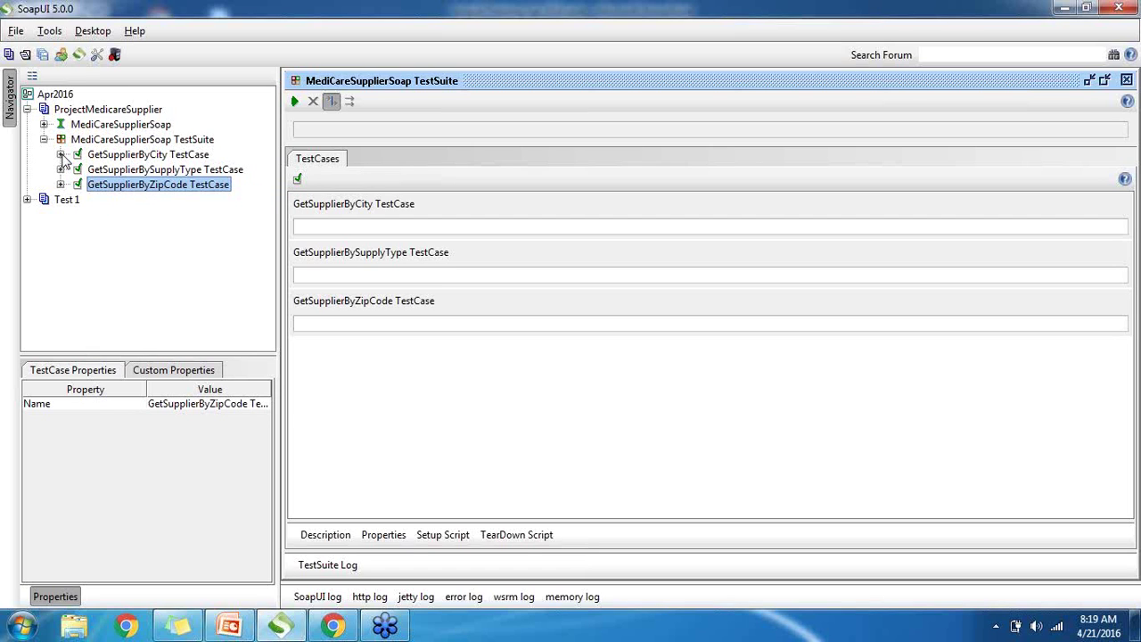
left_click(147, 141)
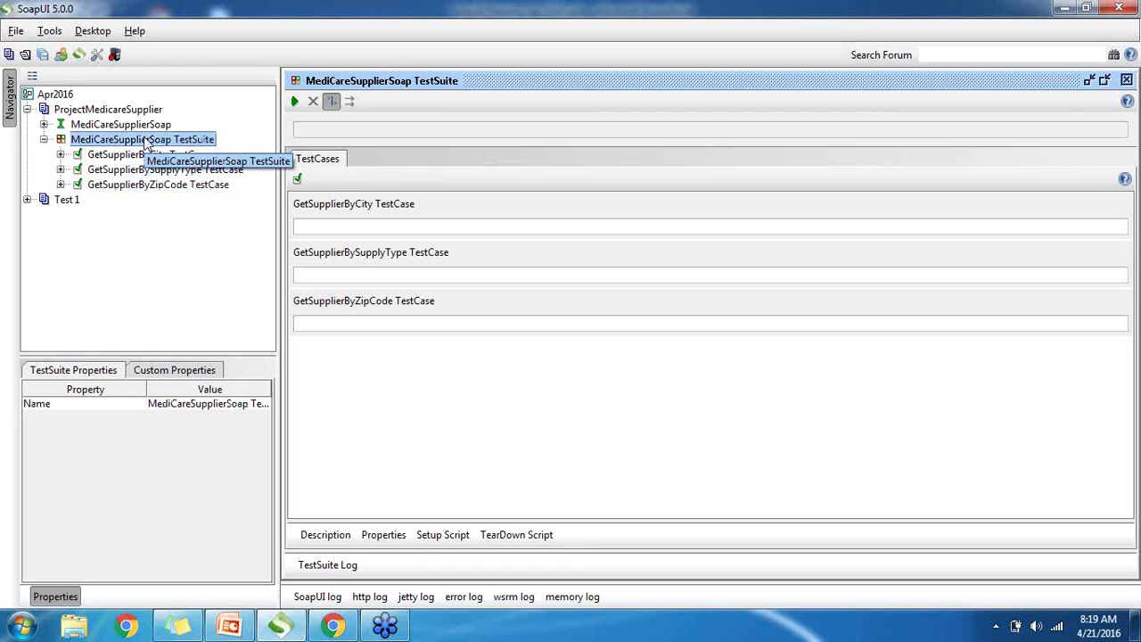
left_click(123, 126)
left_click(127, 142)
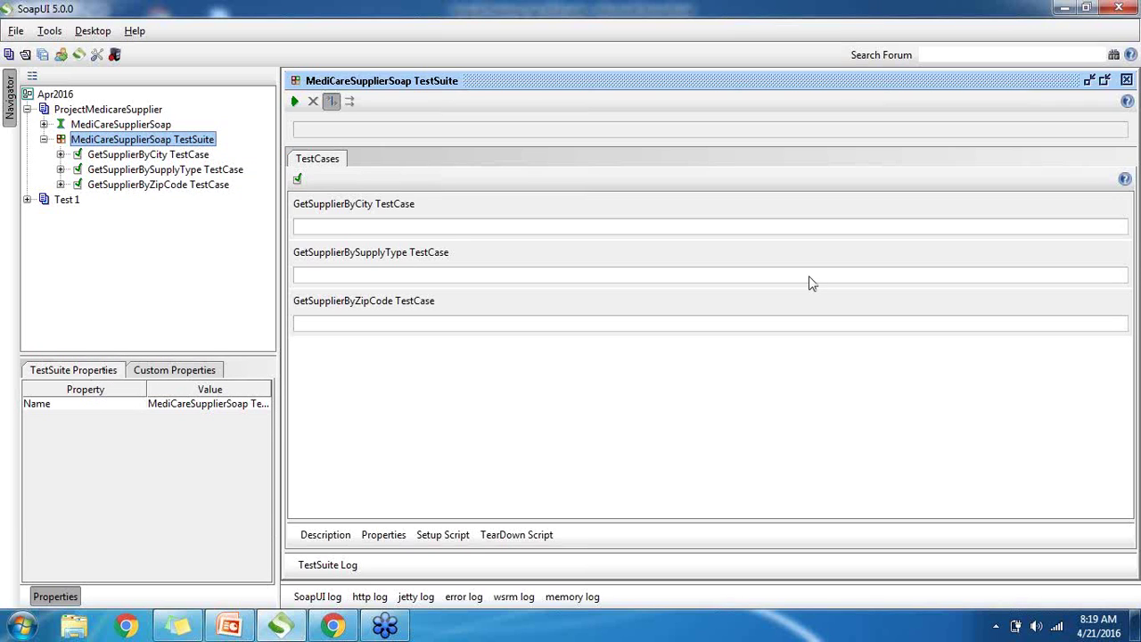
Check the MediCareSupplierSoap TestSuite's standard and custom properties, adding a blank custom property and removing it again.
left_click(64, 374)
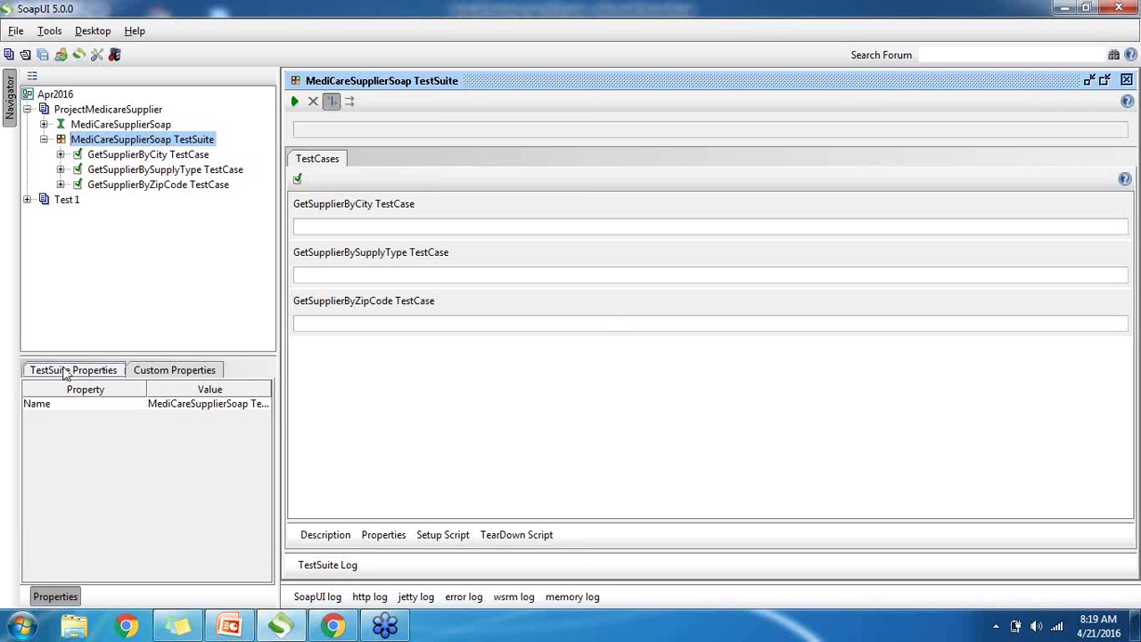
left_click(189, 375)
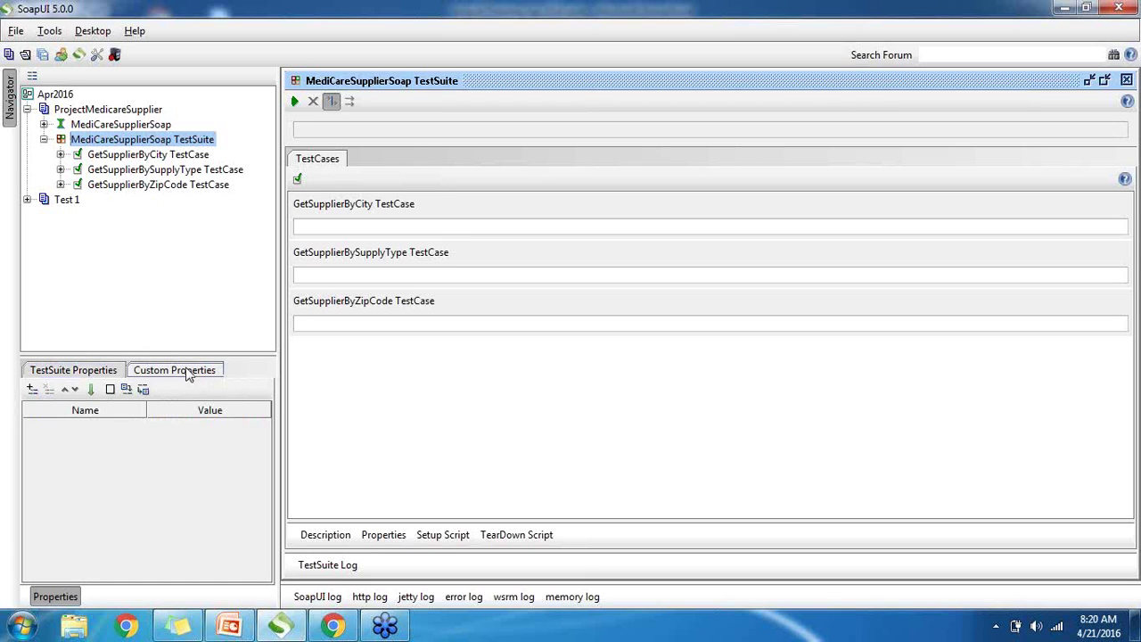
left_click(32, 390)
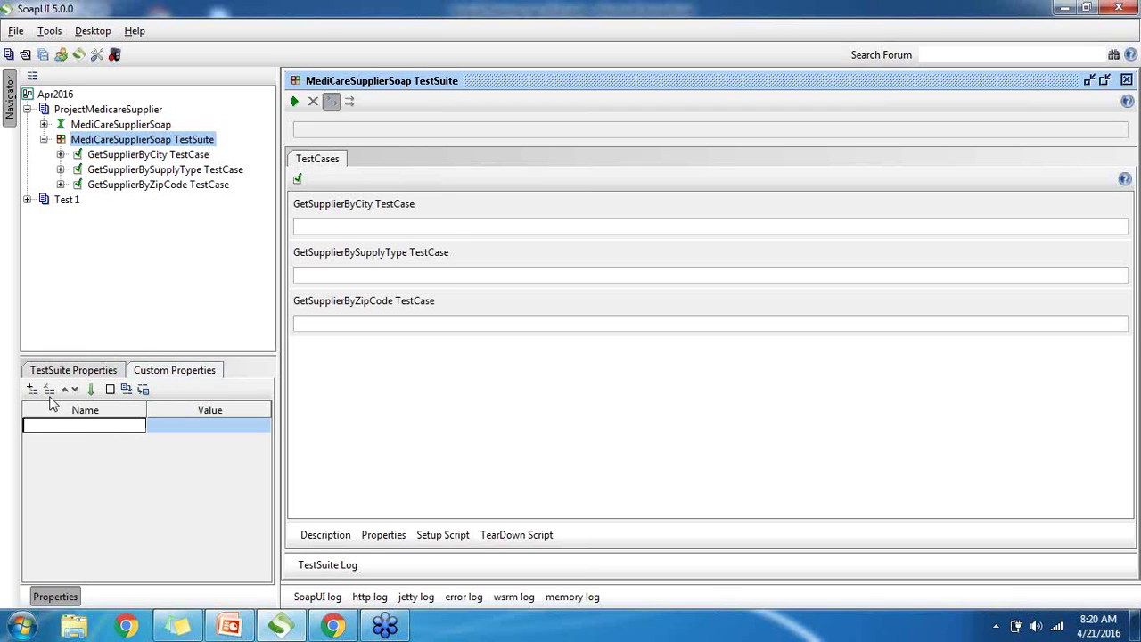
left_click(49, 391)
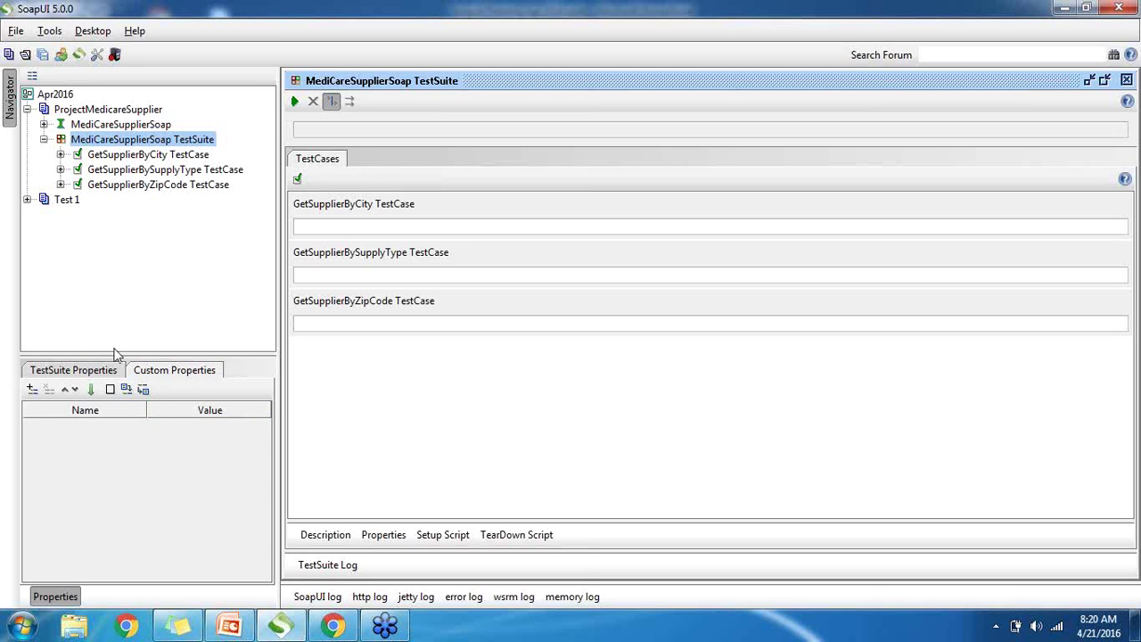
left_click(72, 373)
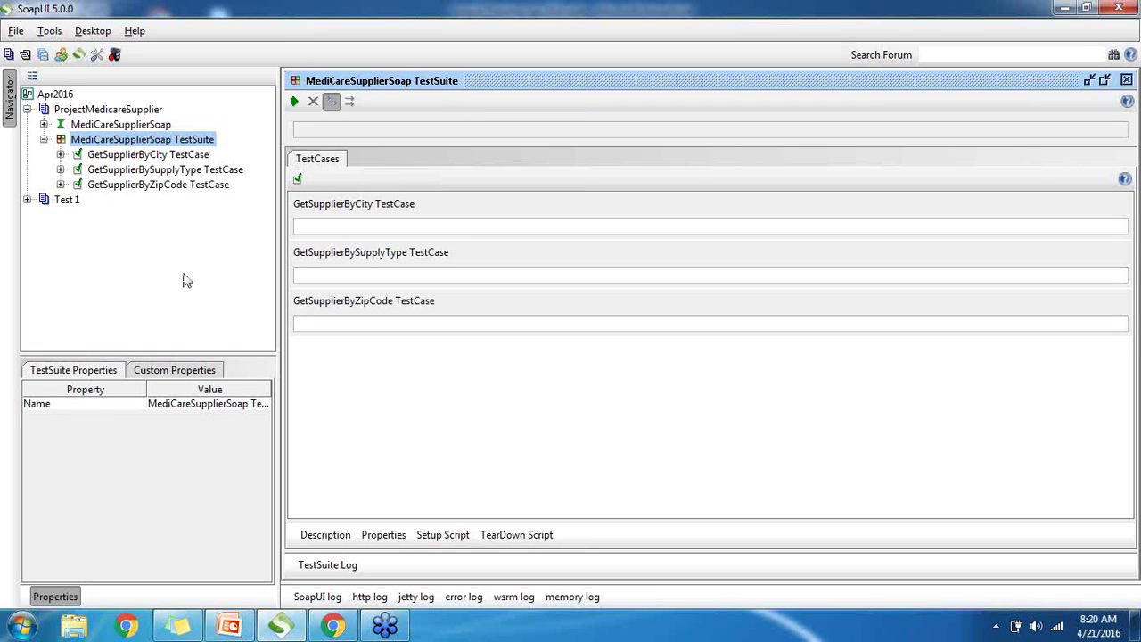
Compare the standard and custom properties of the GetSupplierByCity TestCase, and return to the MediCareSupplierSoap TestSuite's properties.
left_click(111, 156)
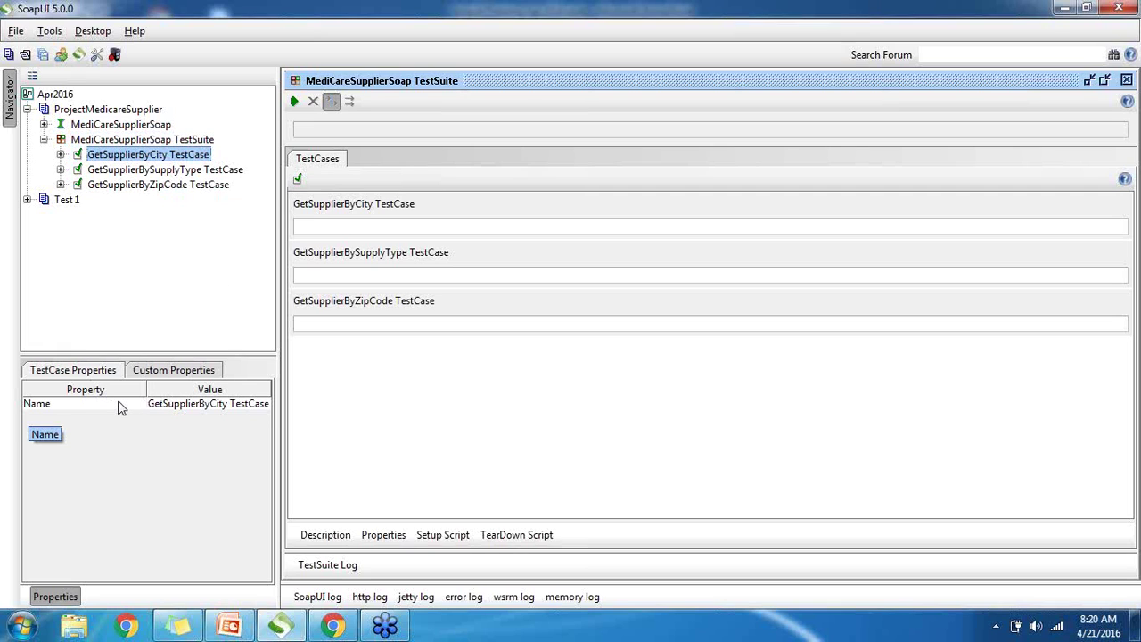
left_click(173, 370)
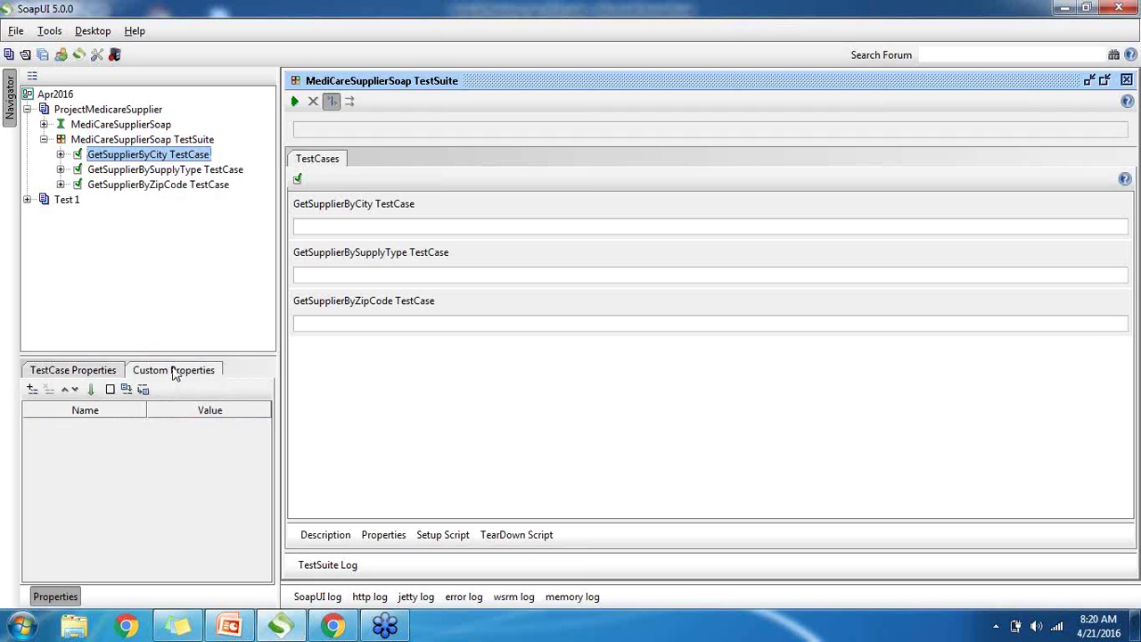
left_click(82, 369)
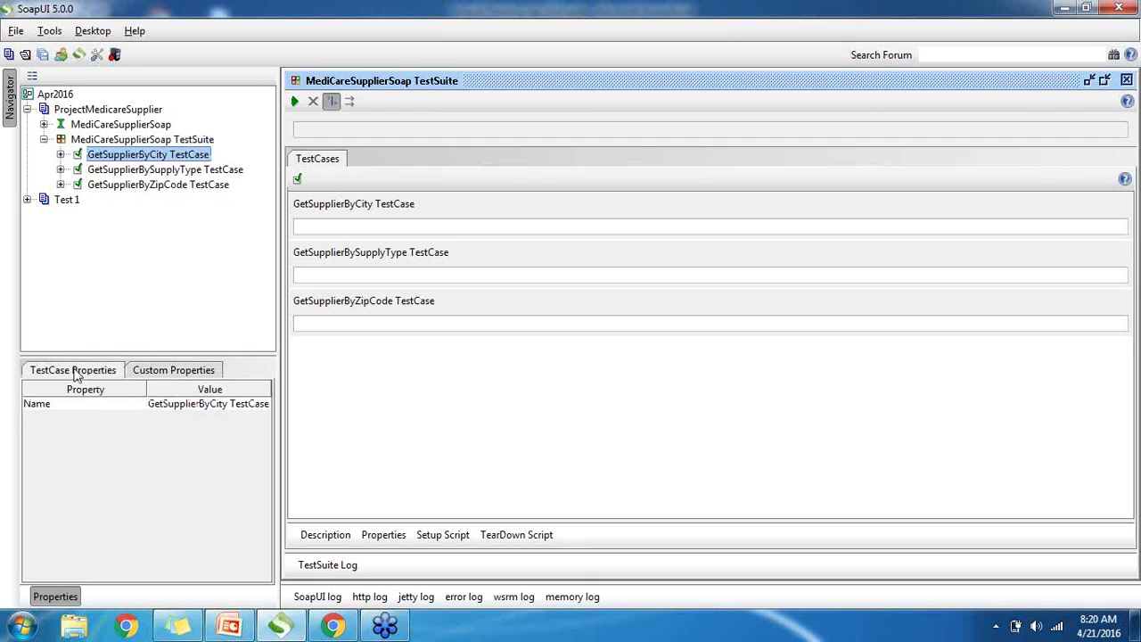
left_click(188, 374)
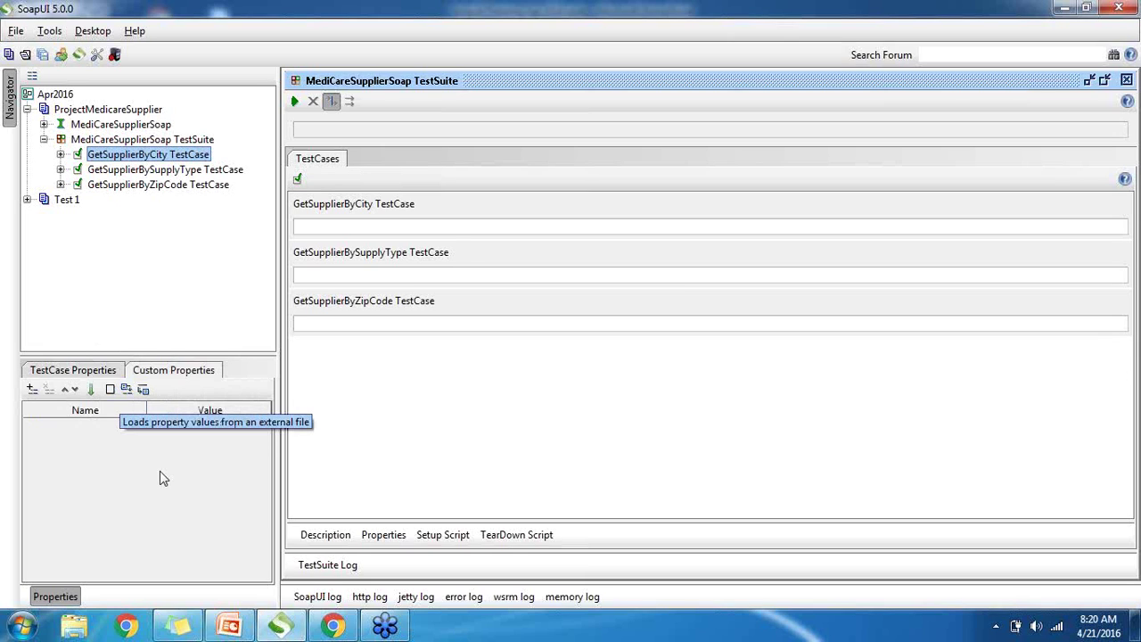
left_click(86, 370)
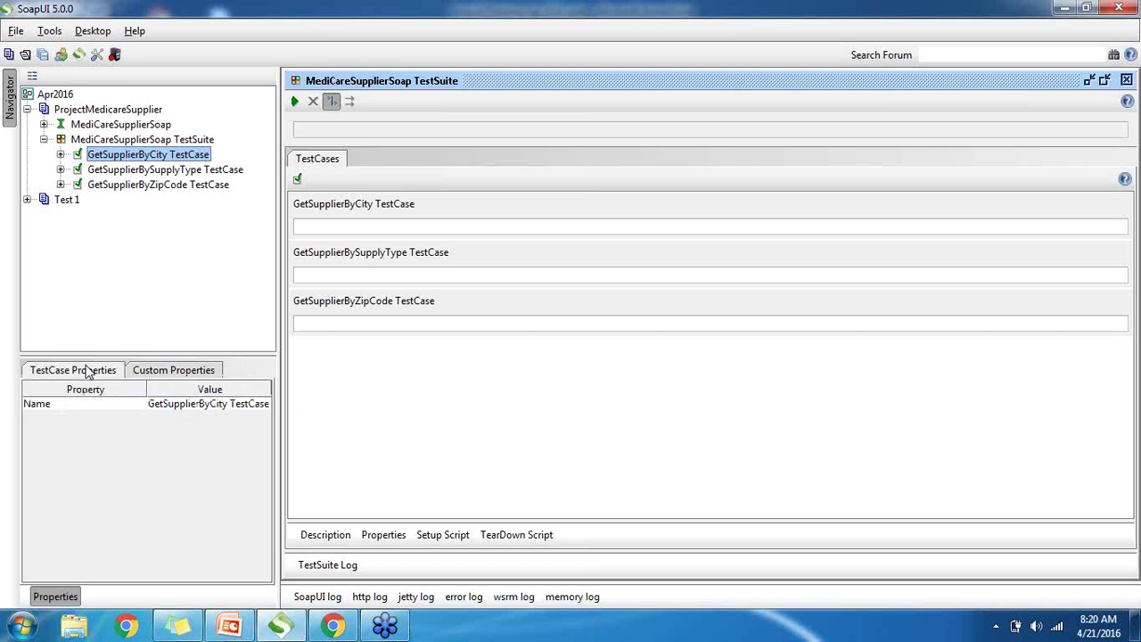
left_click(165, 141)
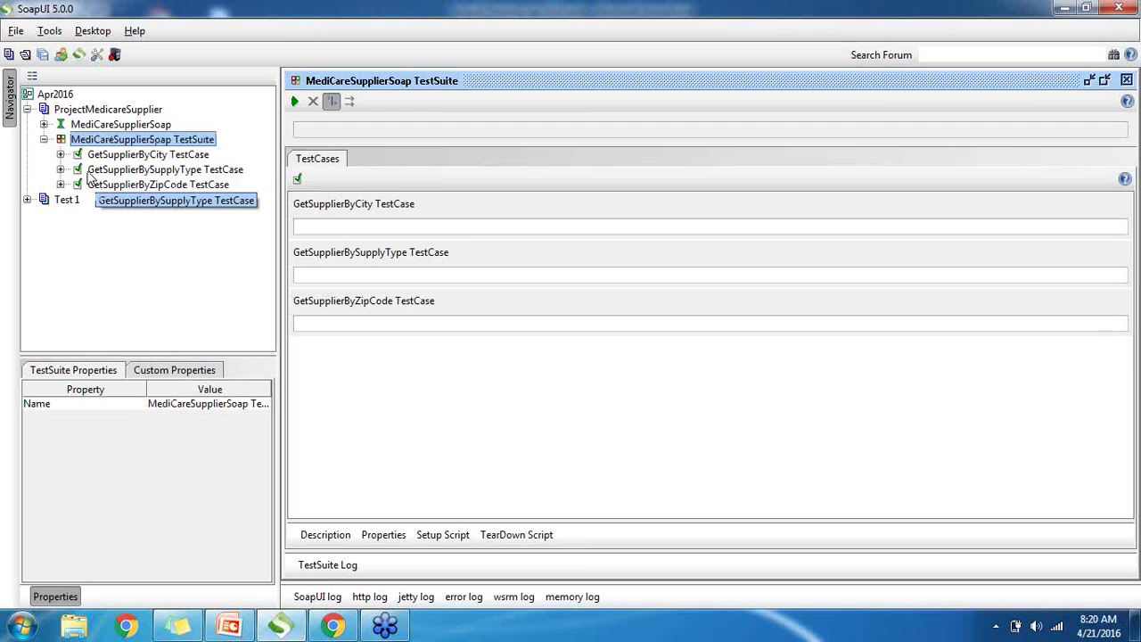
Open the GetSupplierByCity request from the GetSupplierByCity TestCase's test steps in a maximized editor and widen its response area.
left_click(60, 155)
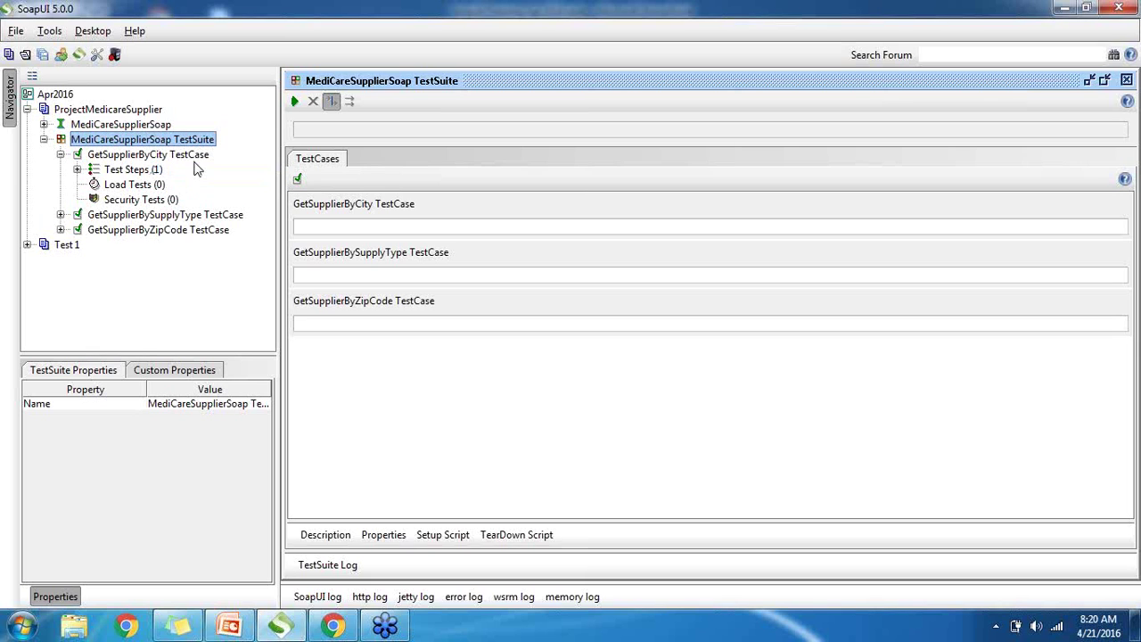
left_click(134, 171)
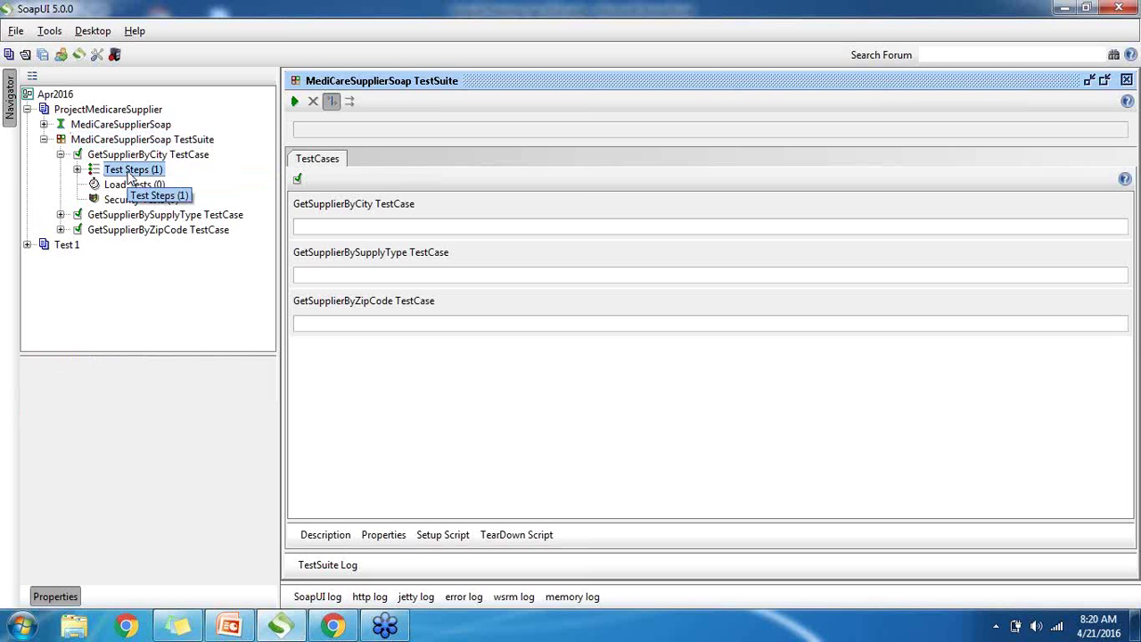
left_click(78, 170)
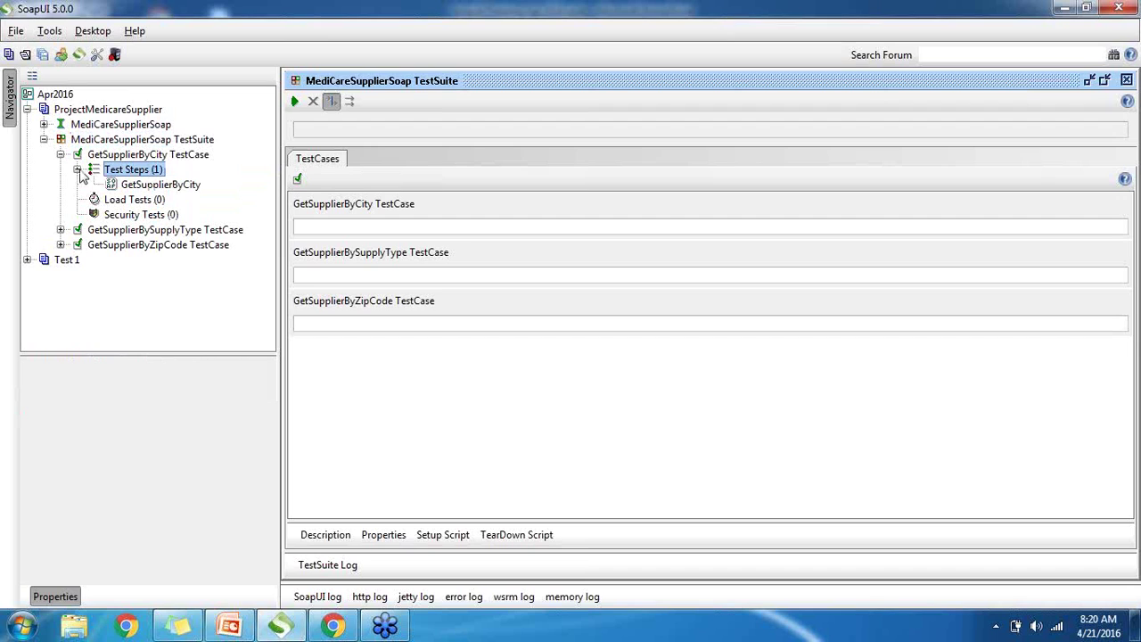
left_click(165, 187)
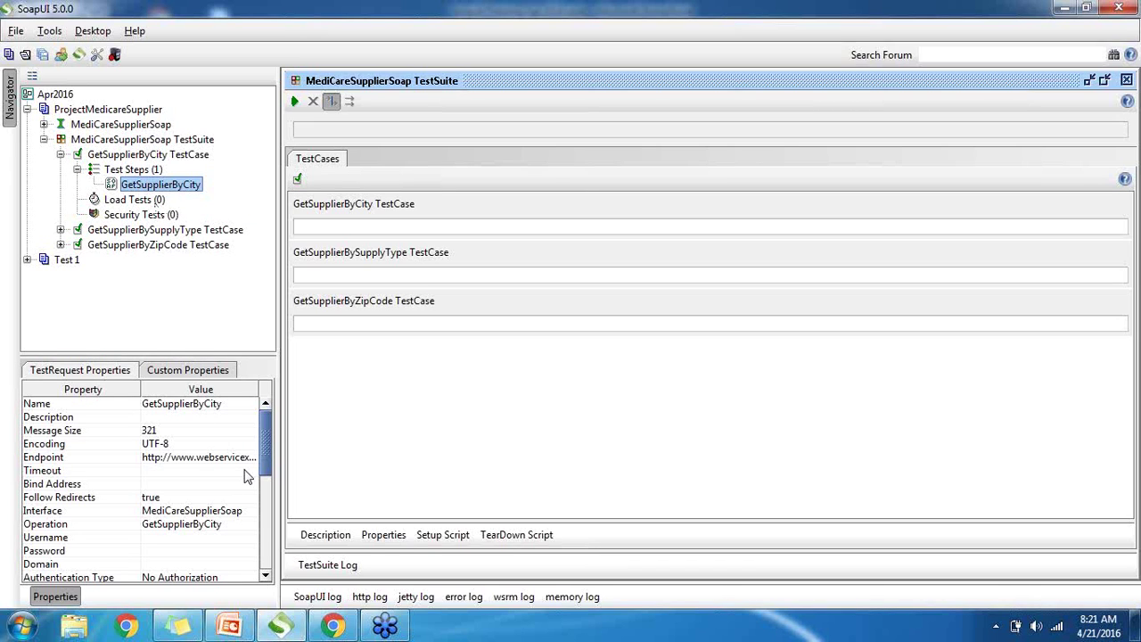
double_click(175, 185)
left_click(1066, 180)
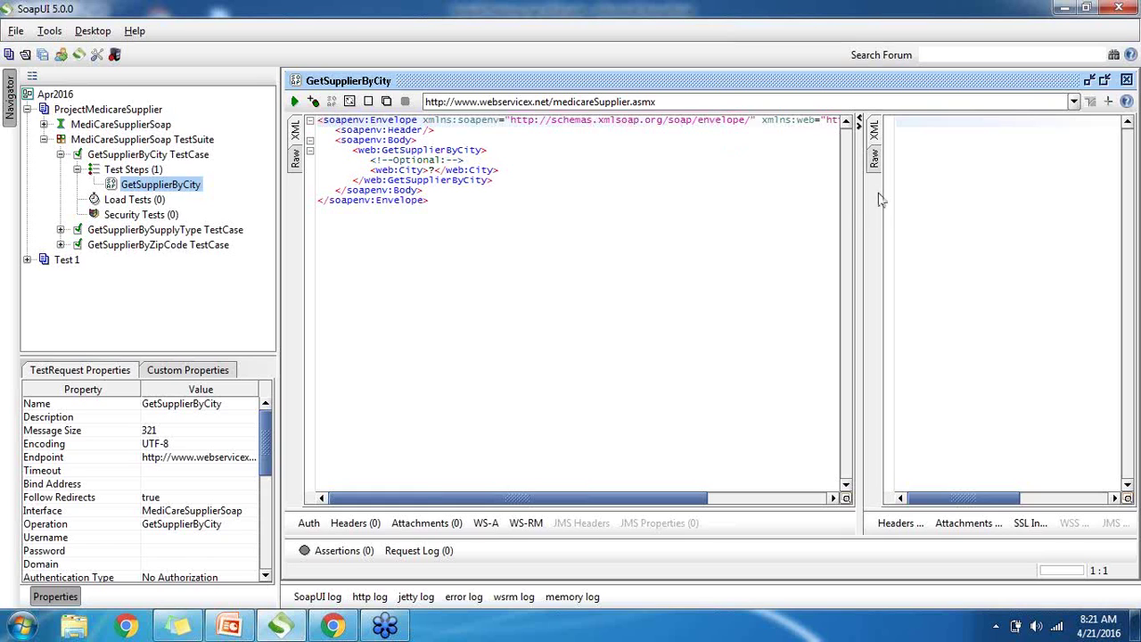
left_click_drag(855, 203, 765, 205)
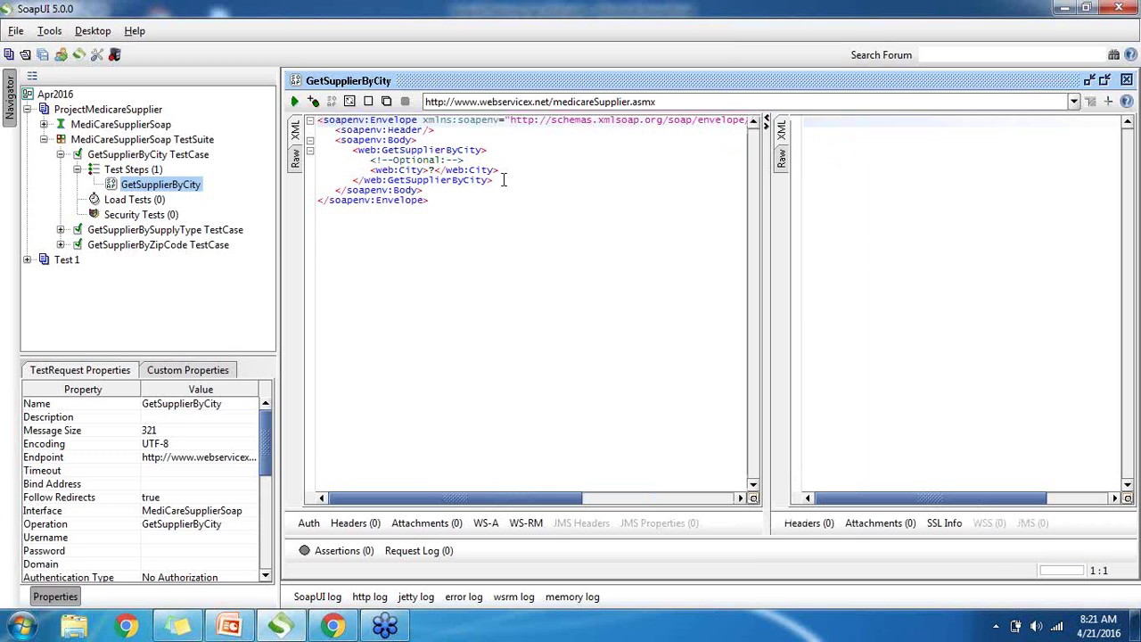
Examine the GetSupplierByCity SOAP request XML, including its envelope, body and web:City element.
left_click_drag(432, 200, 319, 121)
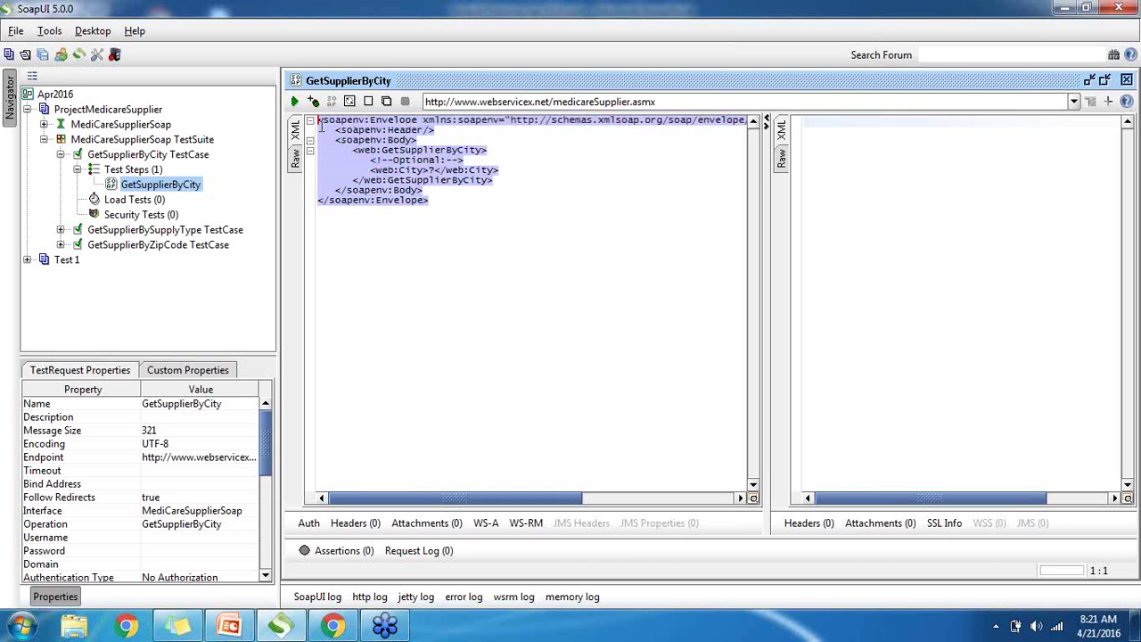
left_click(557, 268)
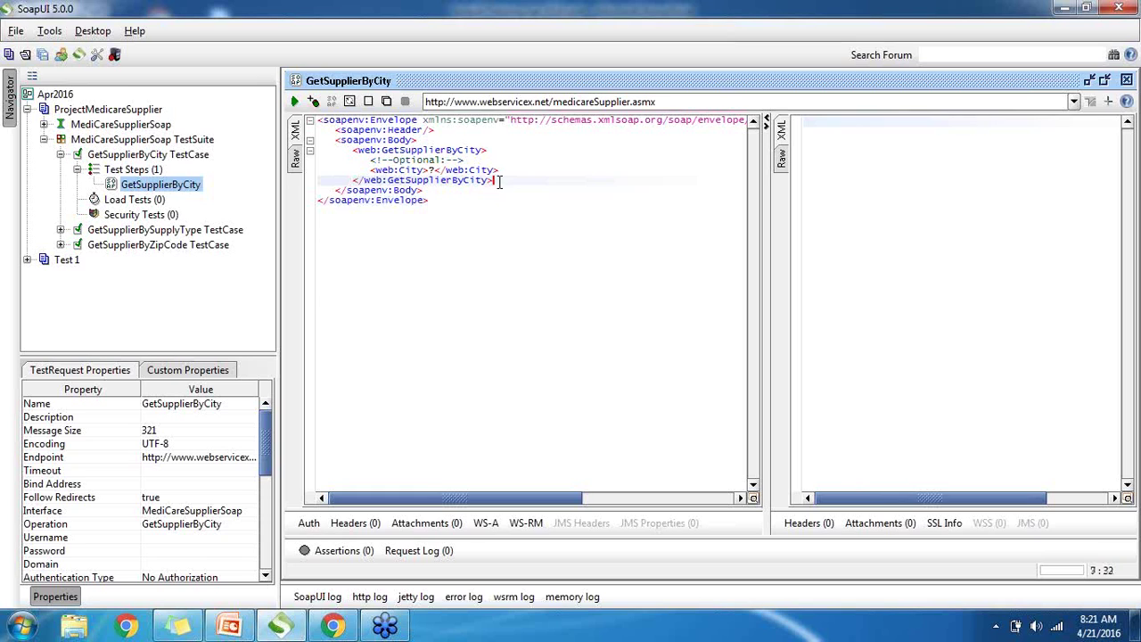
left_click_drag(499, 180, 451, 200)
left_click(448, 199)
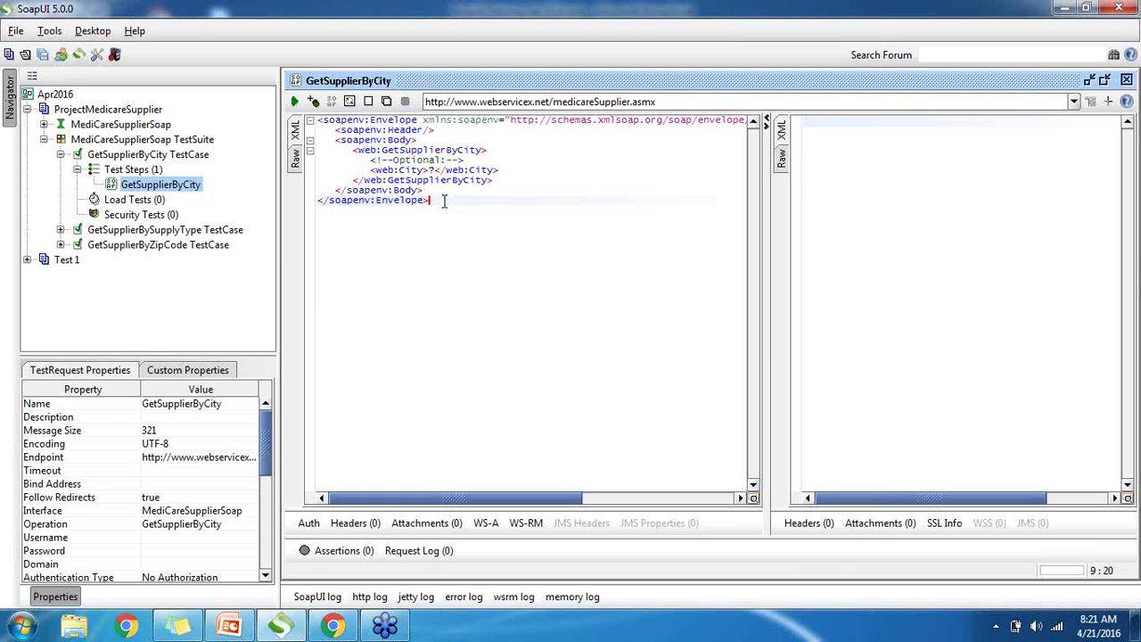
left_click_drag(446, 201, 377, 160)
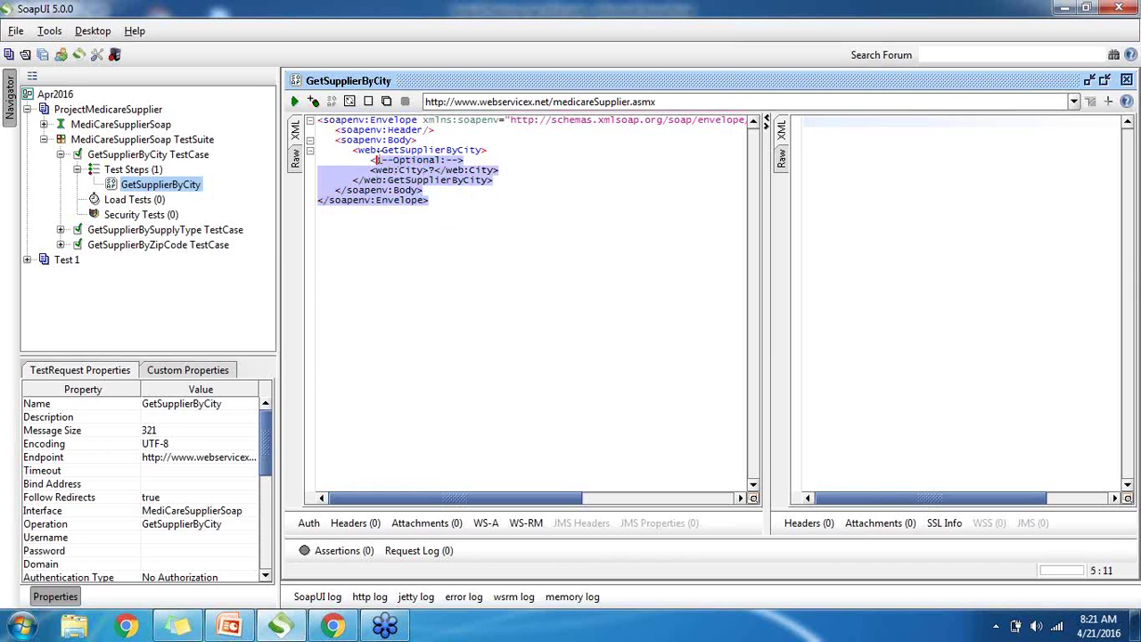
left_click(466, 231)
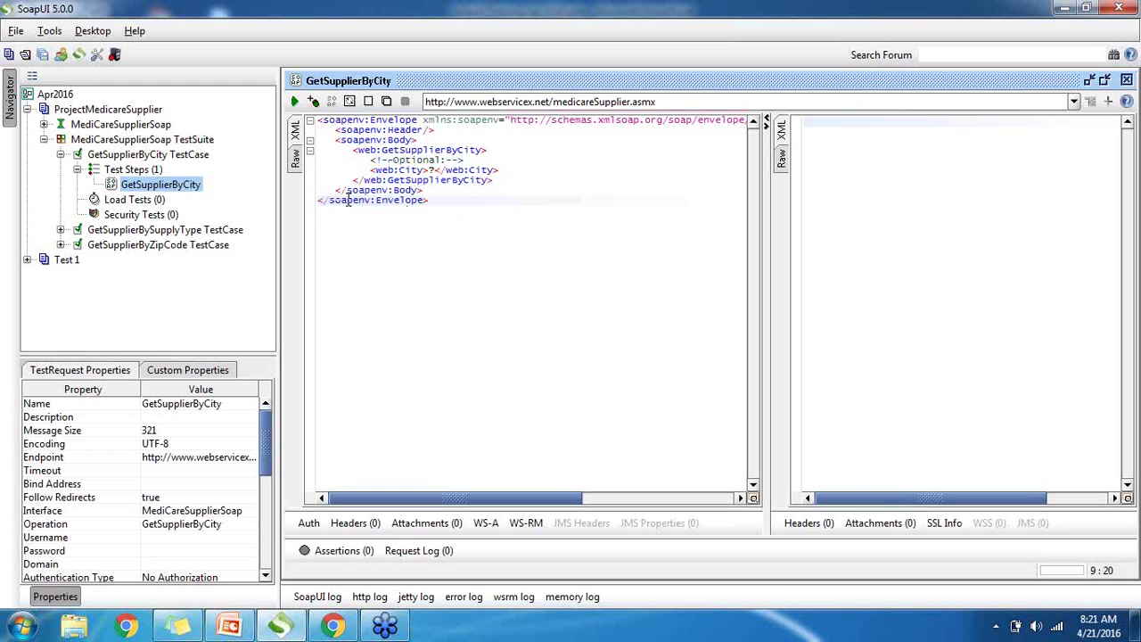
left_click_drag(329, 200, 419, 190)
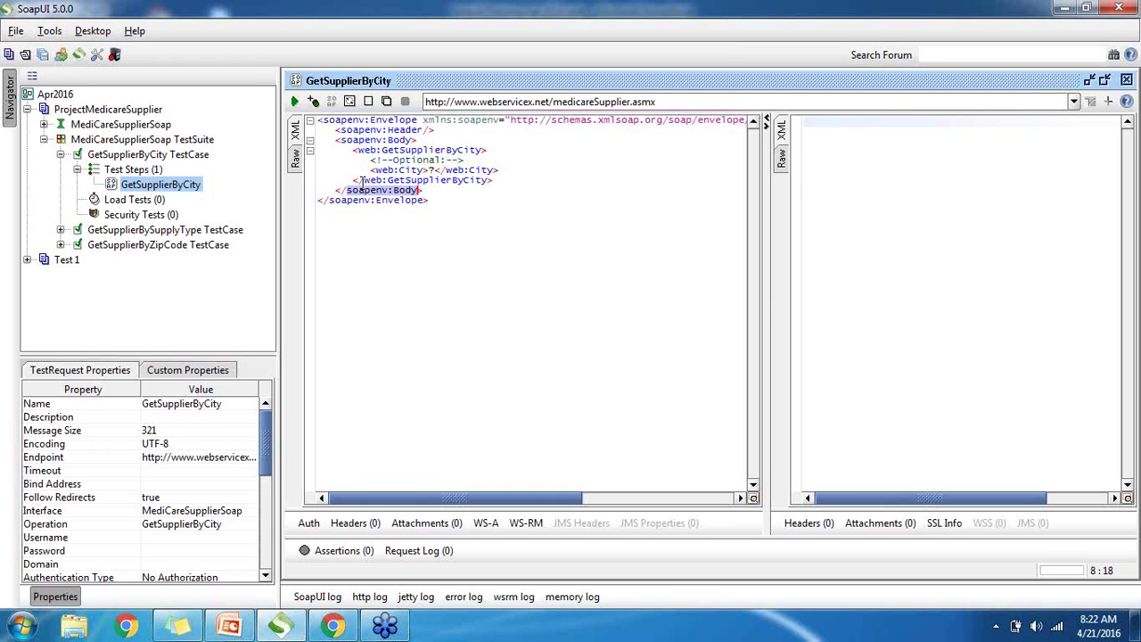
left_click(562, 232)
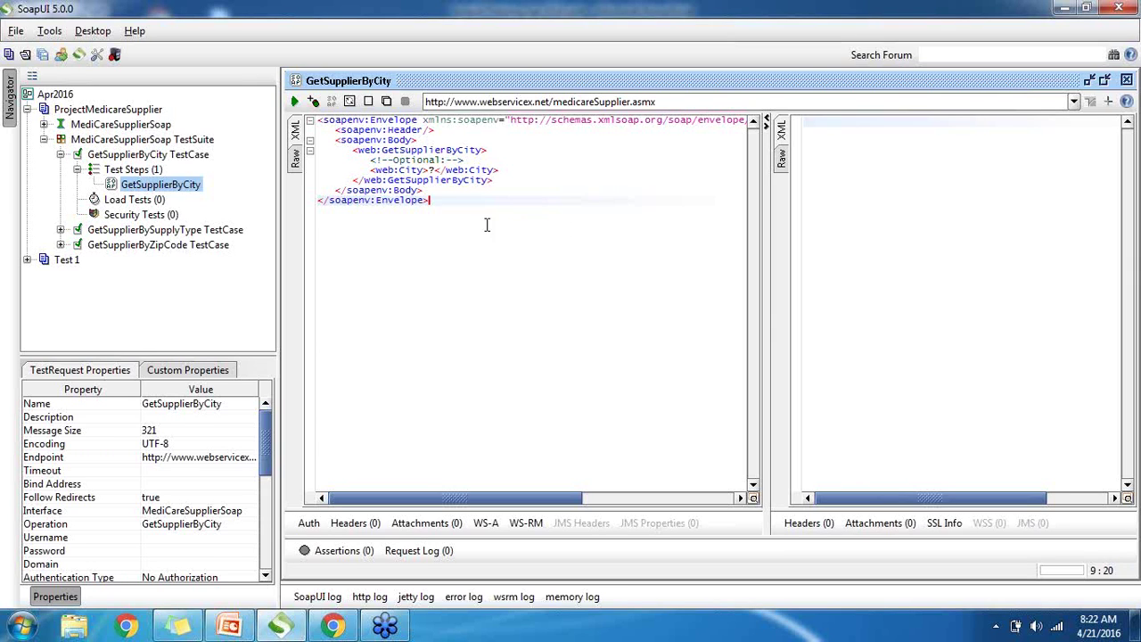
left_click_drag(472, 200, 319, 118)
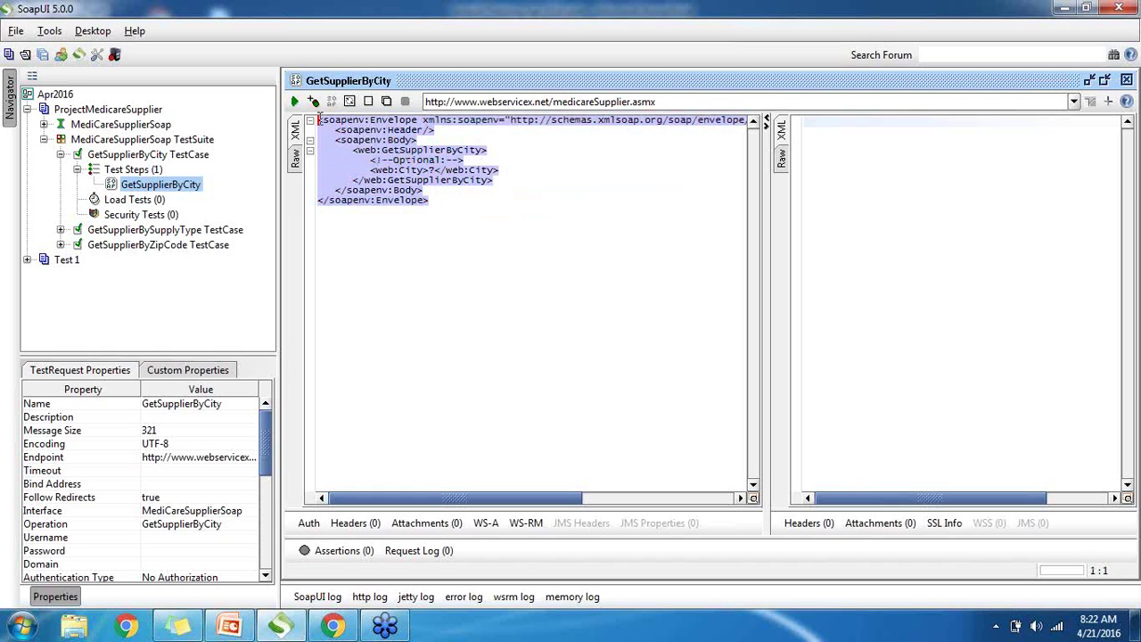
left_click(524, 244)
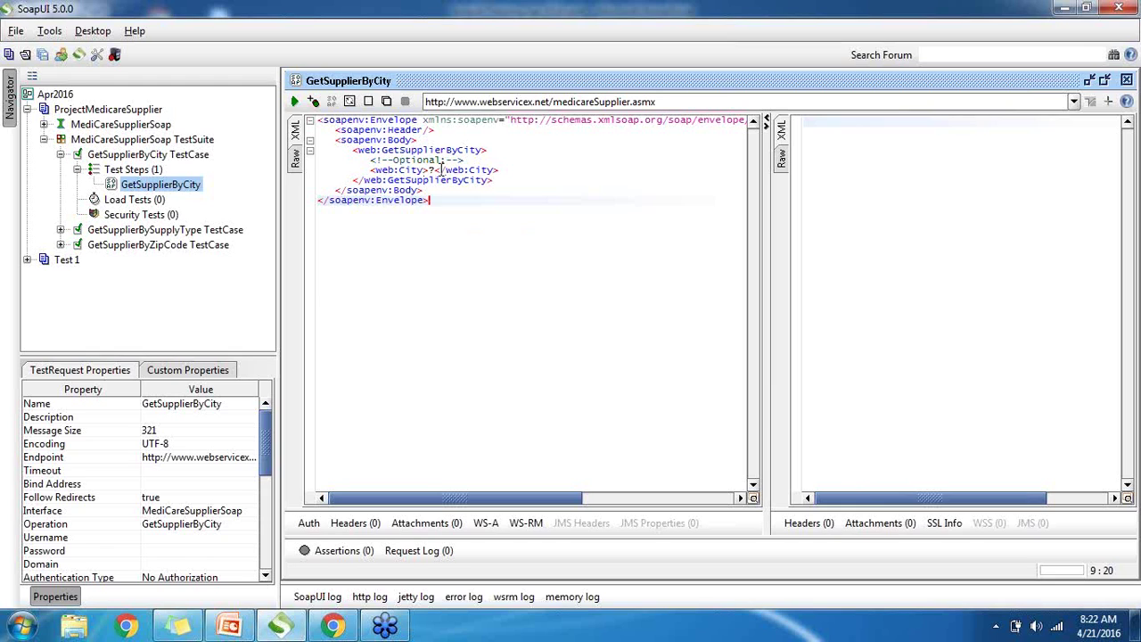
left_click_drag(499, 170, 376, 171)
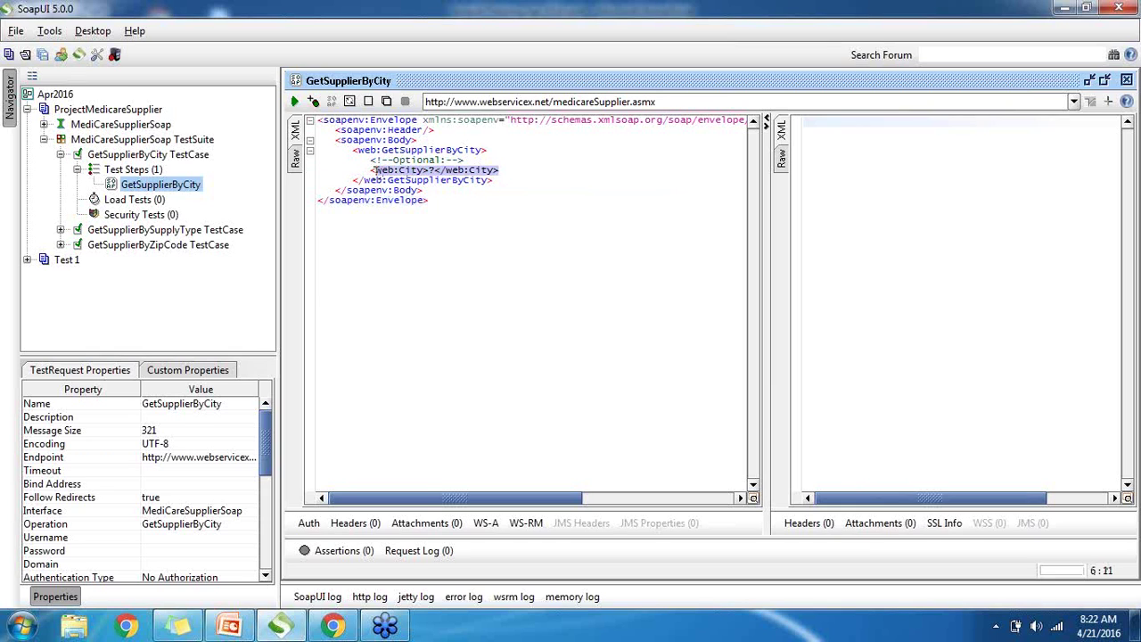
left_click(517, 192)
left_click_drag(499, 170, 360, 170)
Set the web:City value in the GetSupplierByCity request to California and submit the request.
left_click(435, 170)
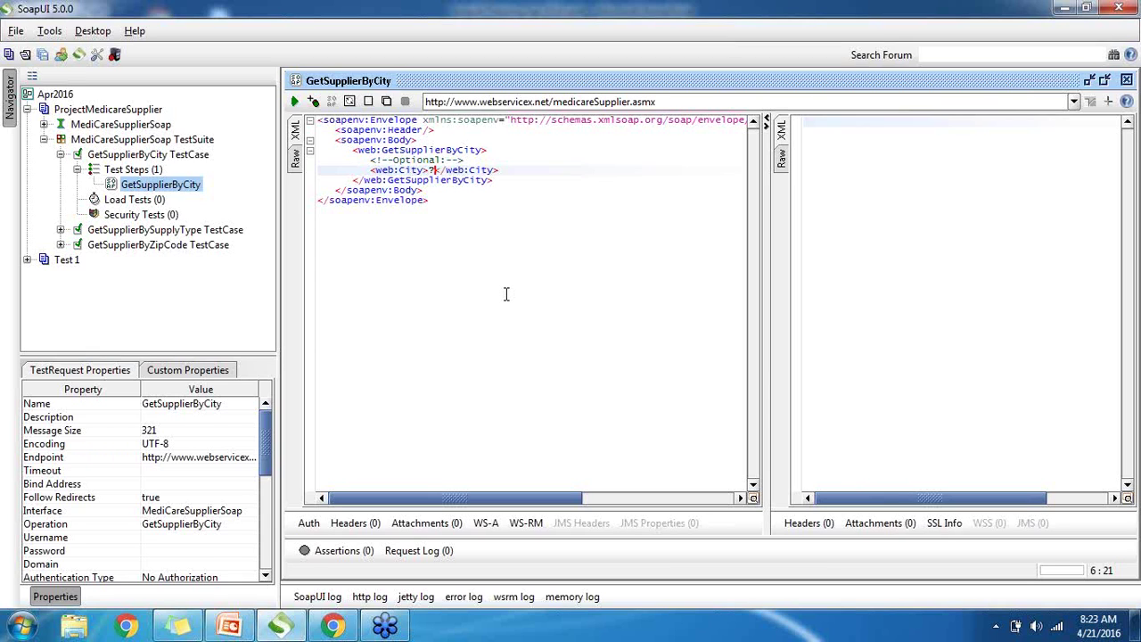
key("BackSpace")
type("Calif")
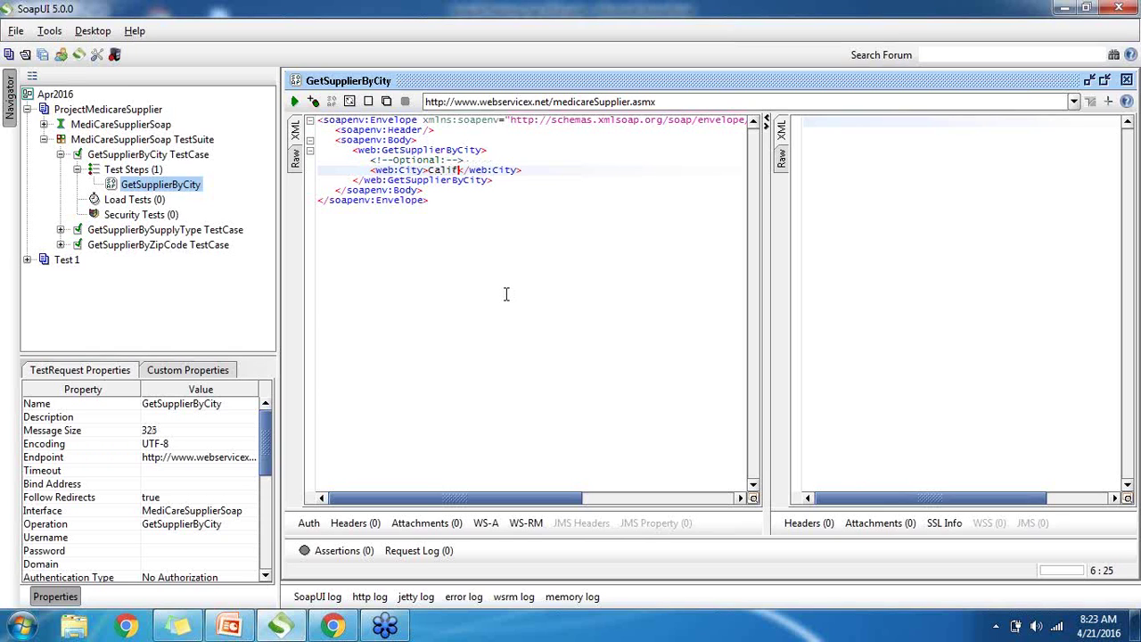
type("ornia")
left_click_drag(764, 259, 710, 259)
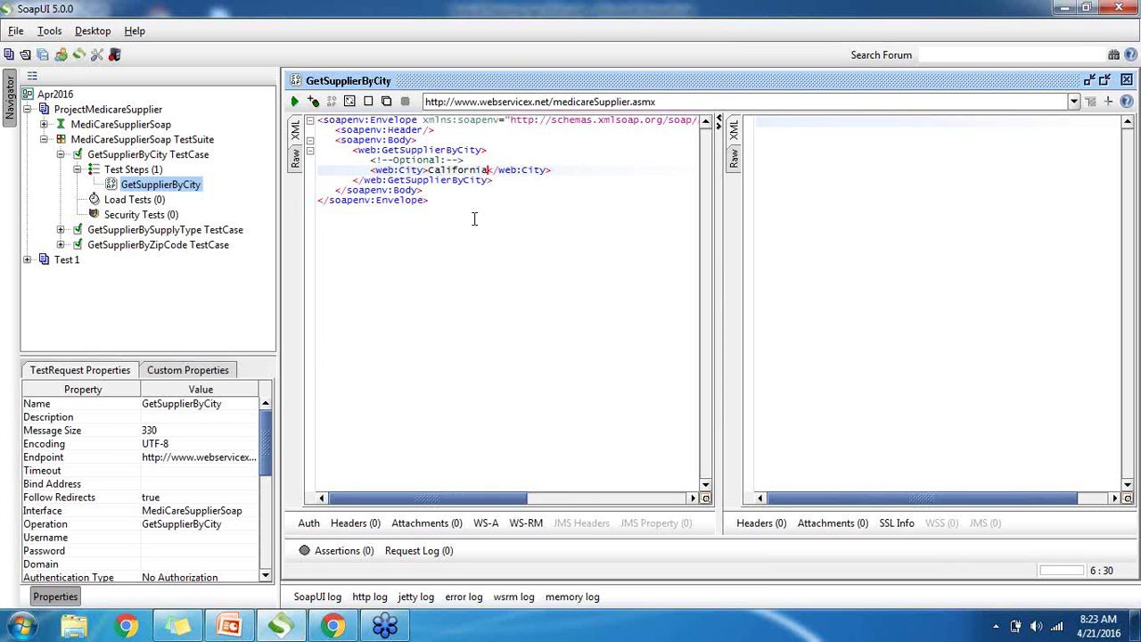
left_click(295, 101)
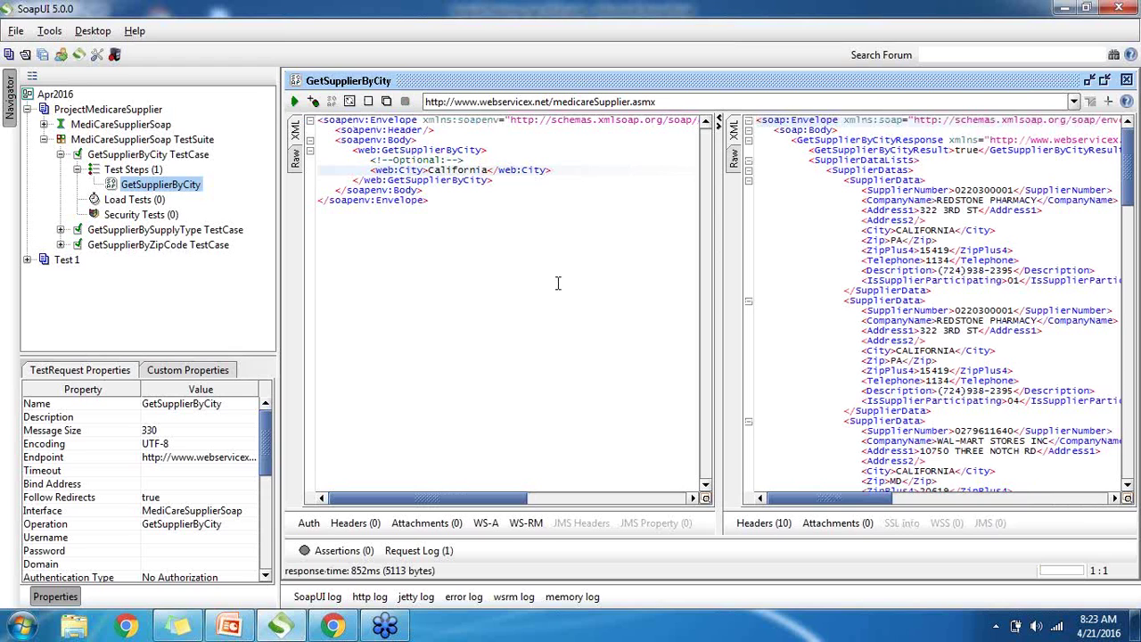
Enlarge the response area and examine the response's GetSupplierByCityResponse, SupplierDataLists and SupplierDatas elements.
left_click_drag(720, 277, 644, 279)
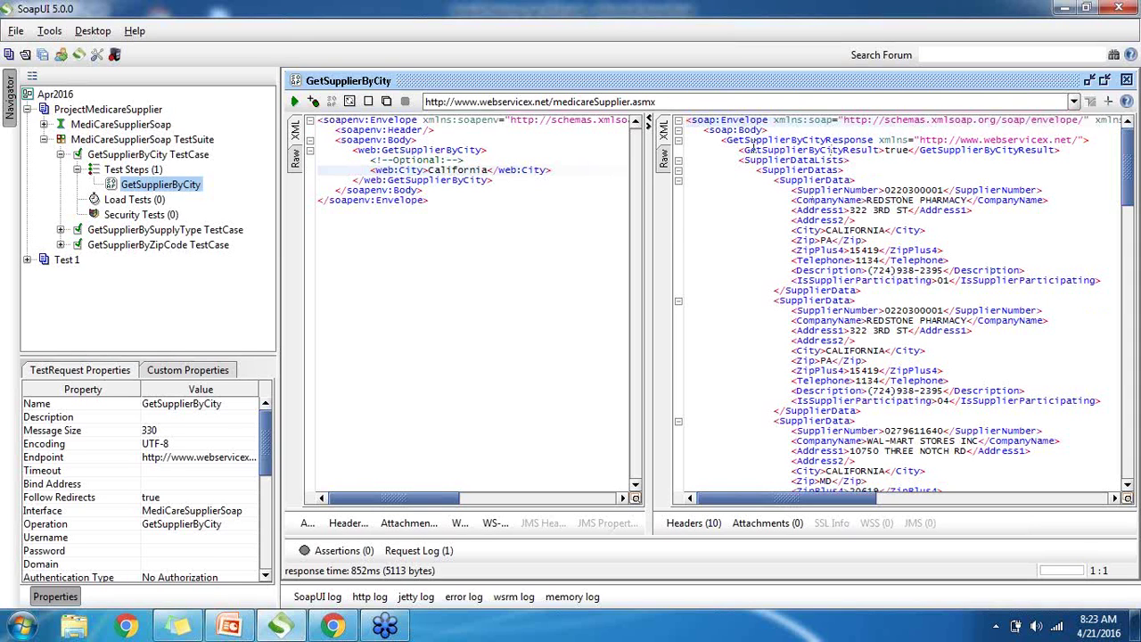
left_click_drag(706, 131, 886, 140)
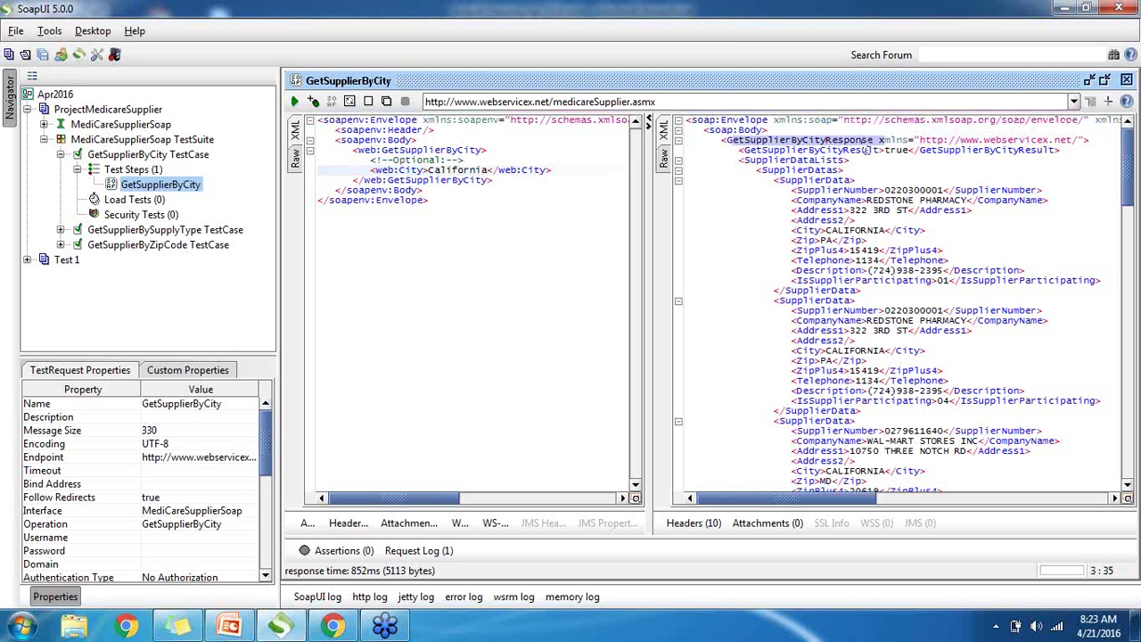
left_click(746, 163)
left_click_drag(746, 163, 841, 160)
left_click(840, 162)
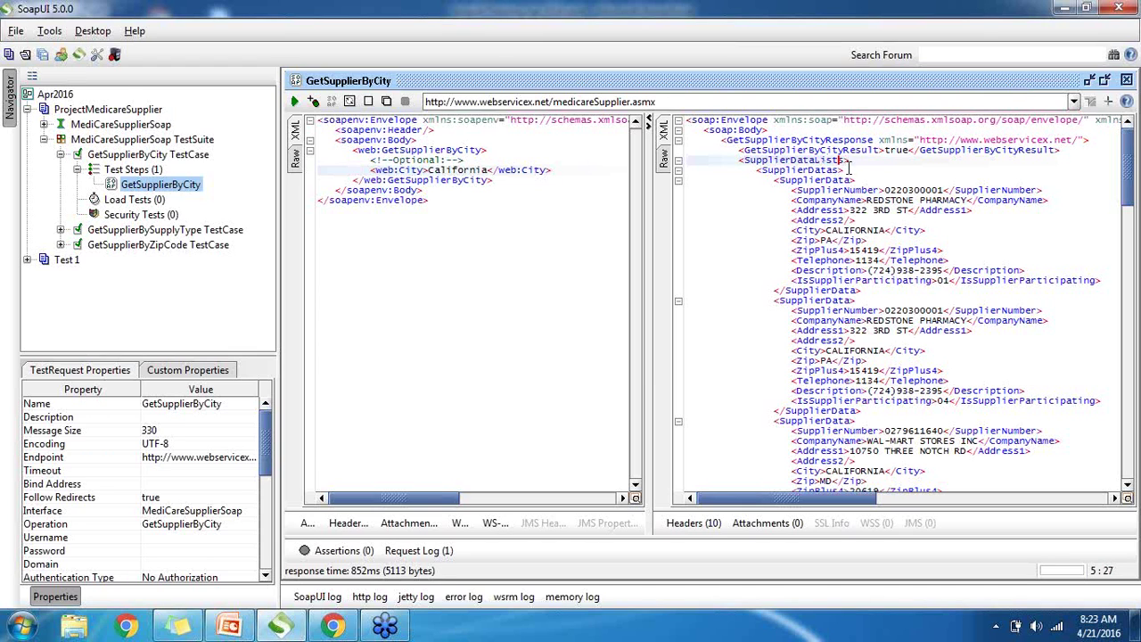
left_click_drag(765, 170, 841, 170)
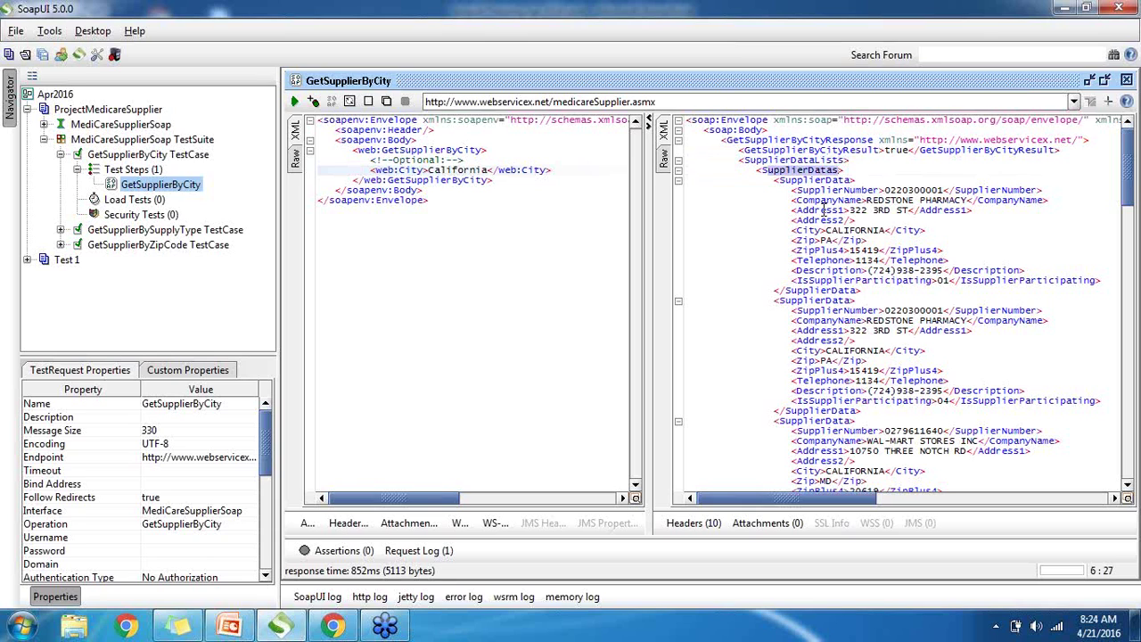
Examine the first SupplierData record's fields in the response, including CompanyName, Address1, Zip, ZipPlus4, Description and IsSupplierParticipating.
left_click_drag(782, 180, 1034, 269)
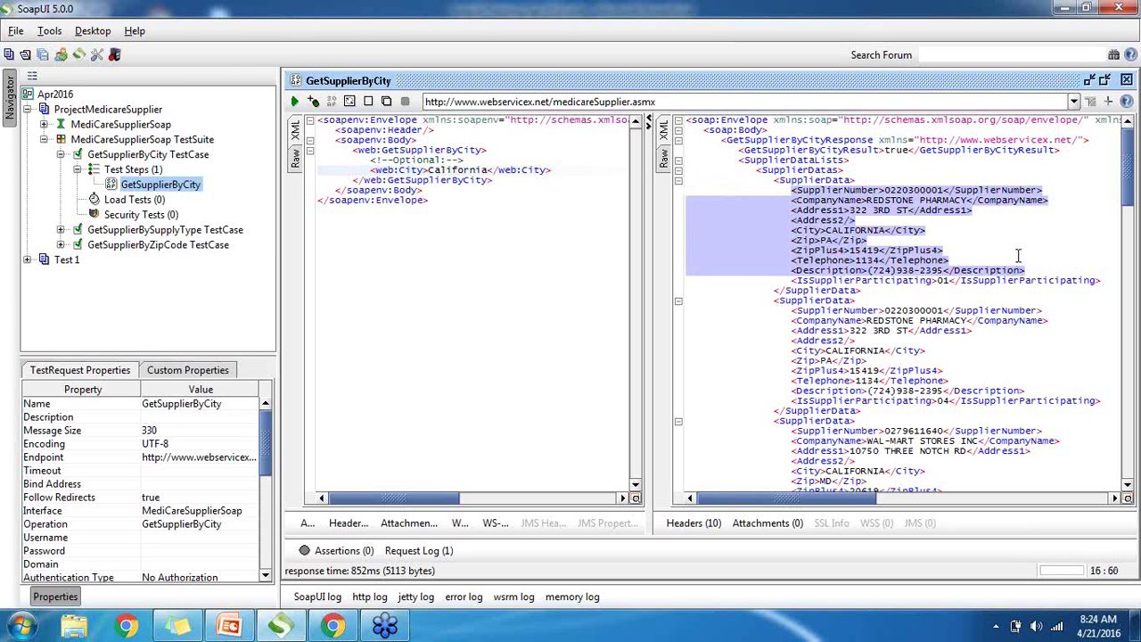
left_click(1005, 230)
left_click_drag(948, 190, 969, 201)
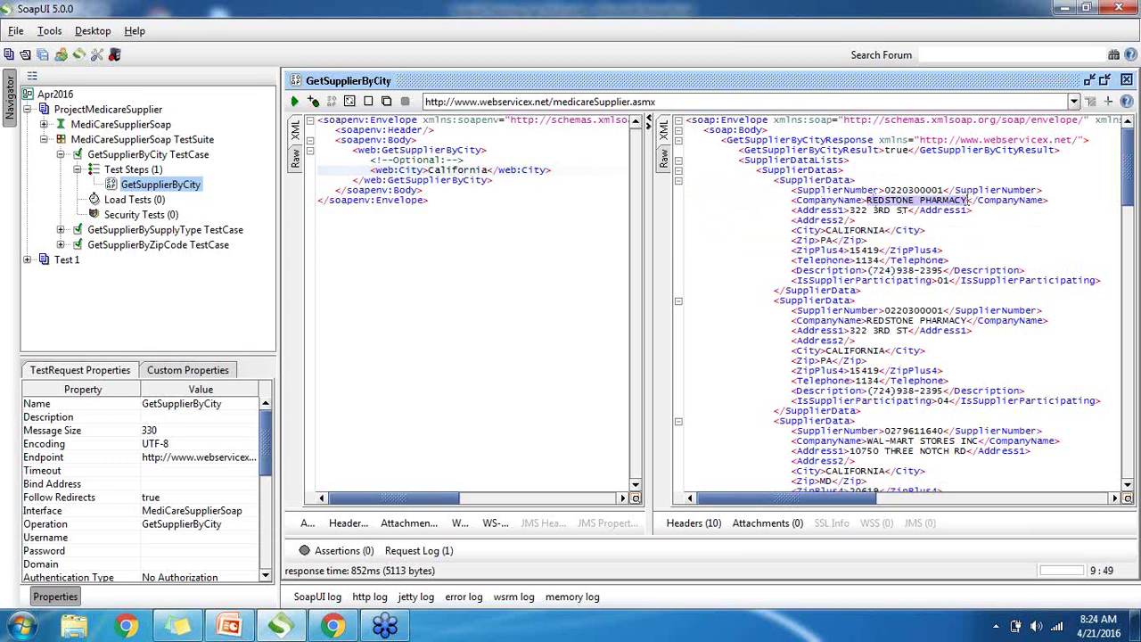
left_click_drag(793, 211, 791, 240)
left_click(793, 243)
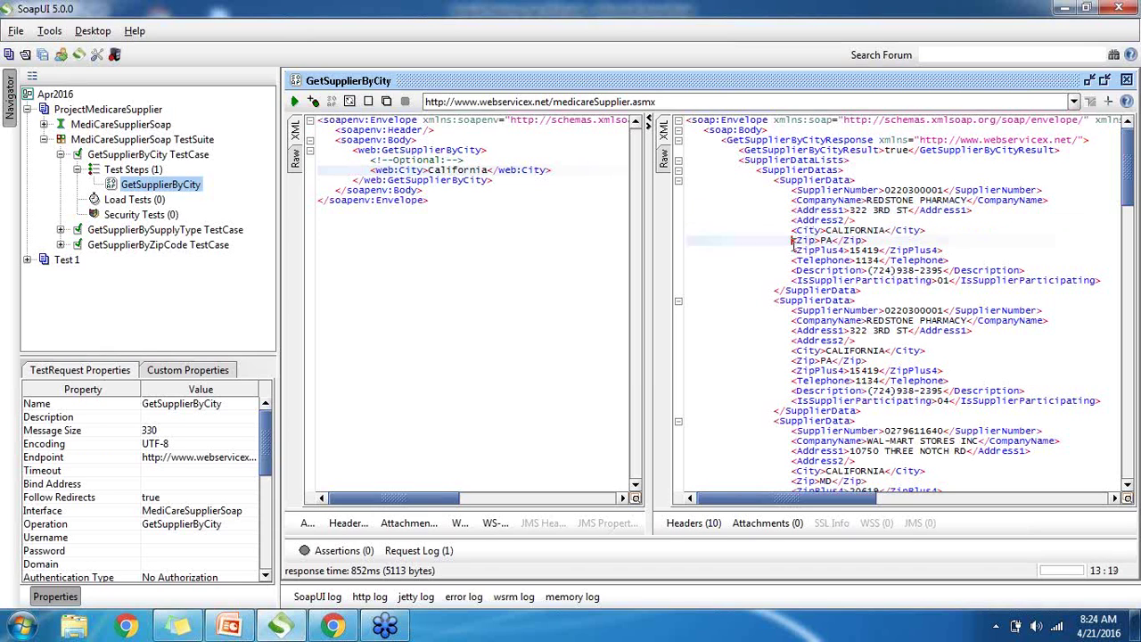
left_click(790, 251)
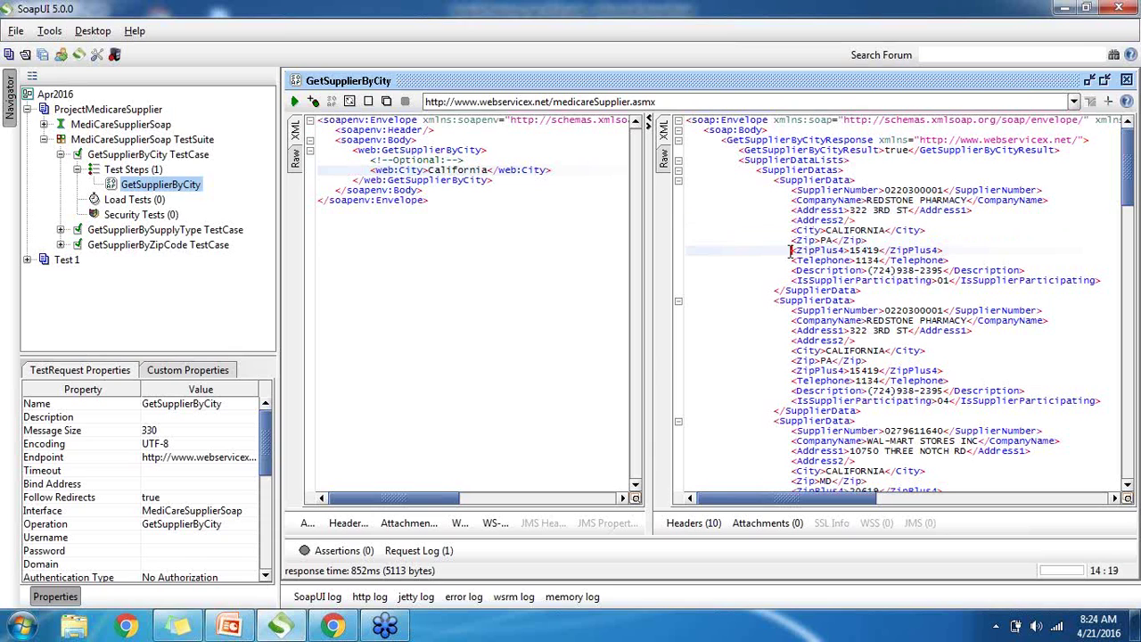
left_click_drag(789, 250, 944, 250)
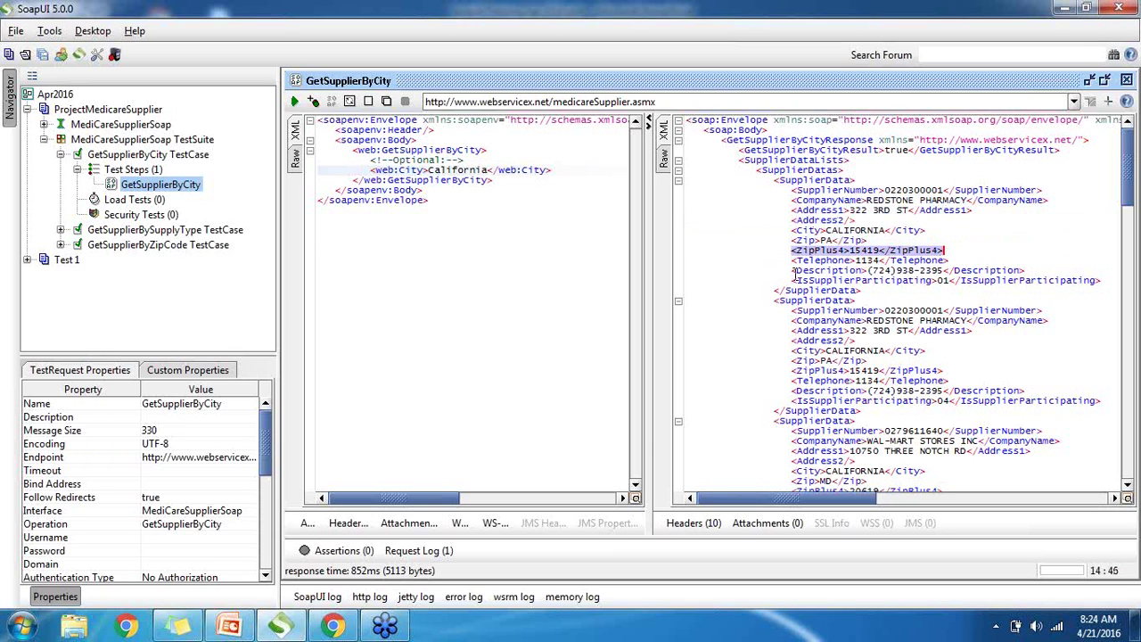
left_click_drag(792, 269, 952, 279)
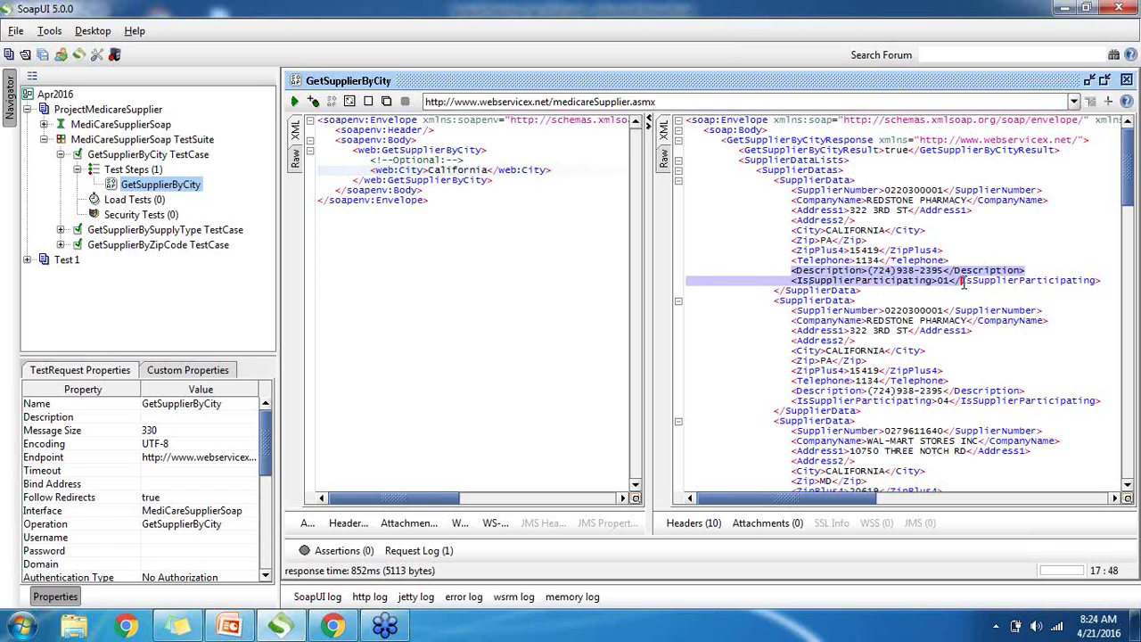
left_click(961, 279)
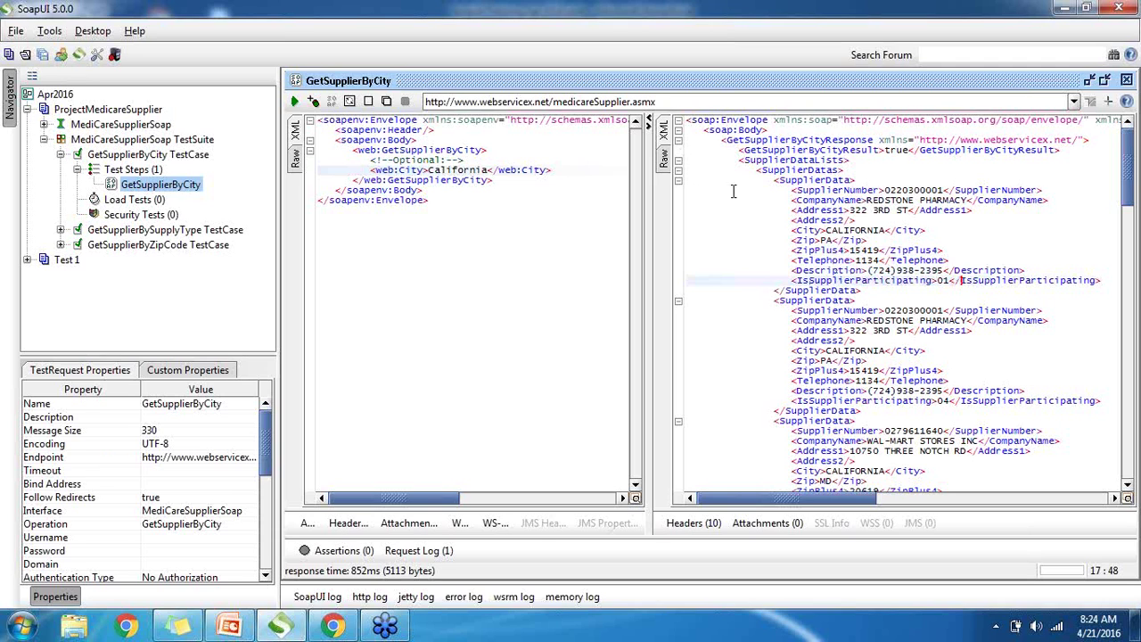
Collapse the first SupplierData record in the response and examine the second SupplierData record as a whole.
left_click(678, 185)
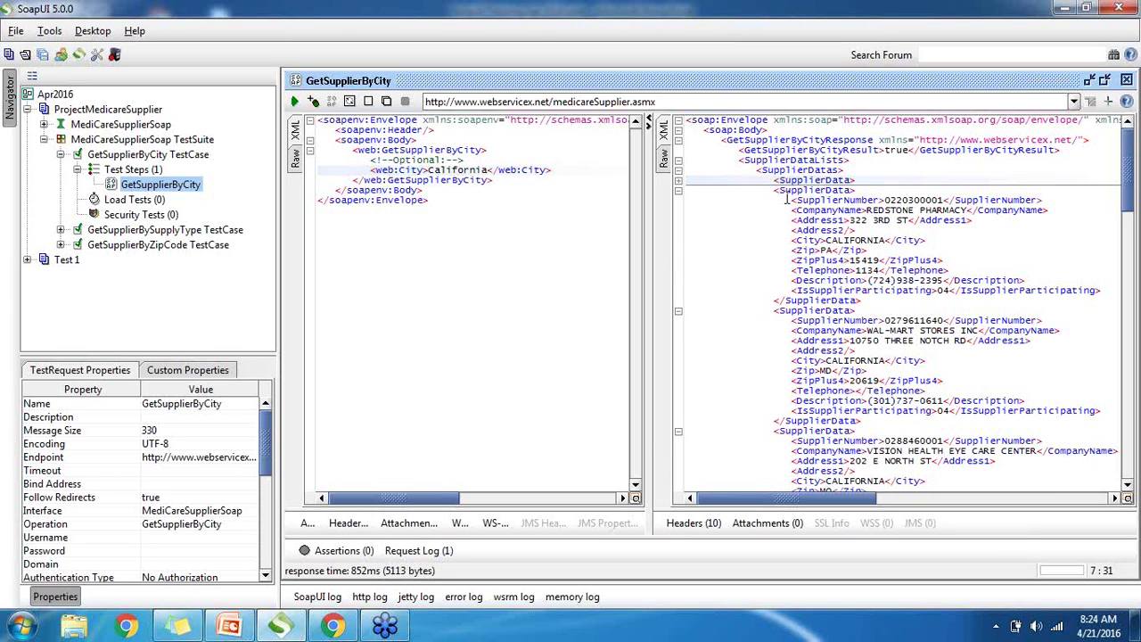
left_click_drag(774, 190, 884, 300)
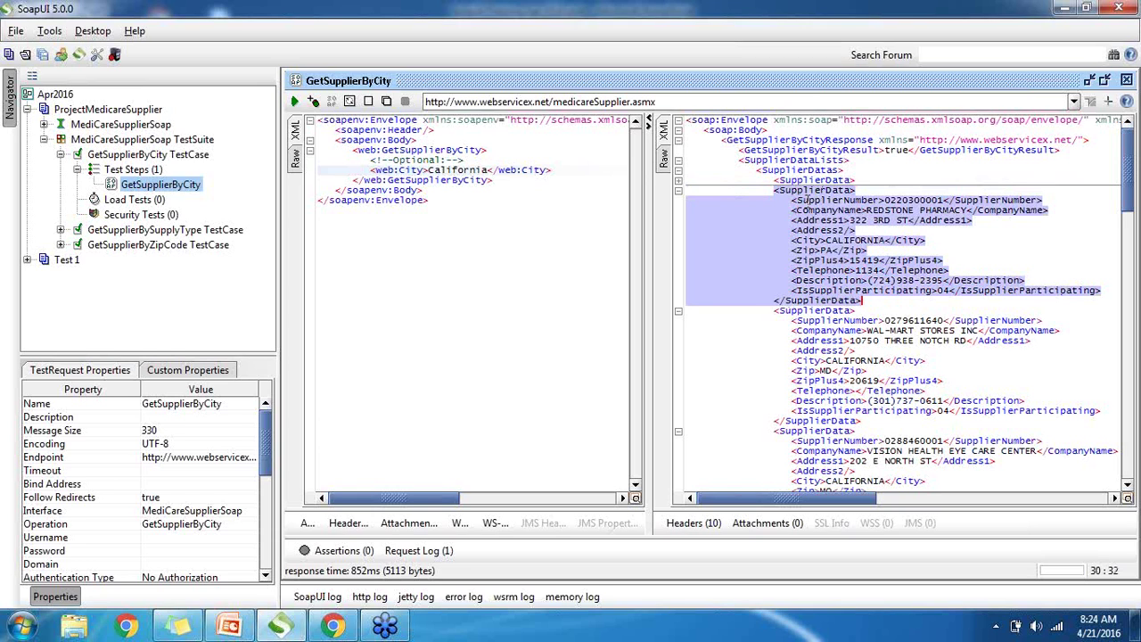
left_click(901, 291)
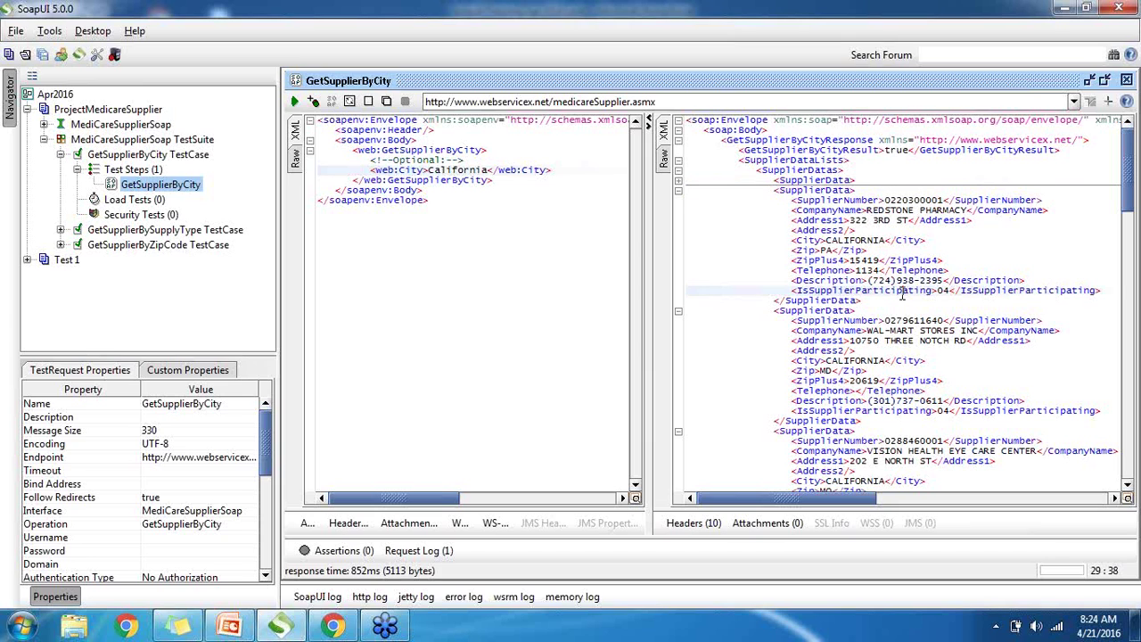
left_click_drag(774, 190, 863, 303)
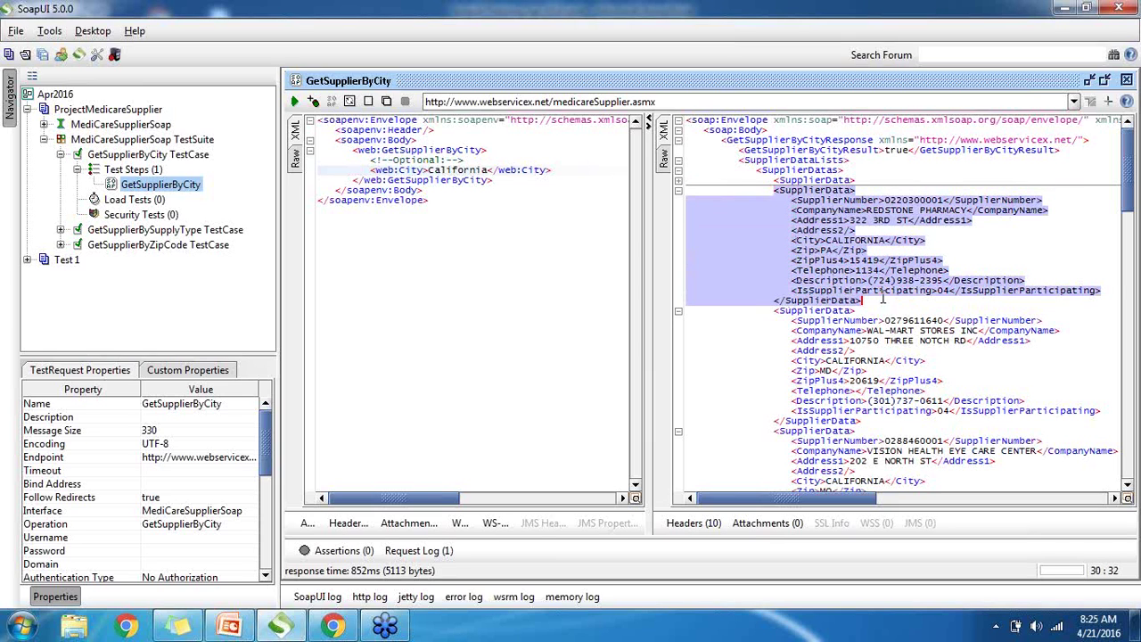
Examine the SupplierDatas and SupplierDataLists elements, decline saving ProjectMedicareSupplier, and expand the first SupplierData record again.
left_click(763, 170)
left_click_drag(763, 170, 842, 170)
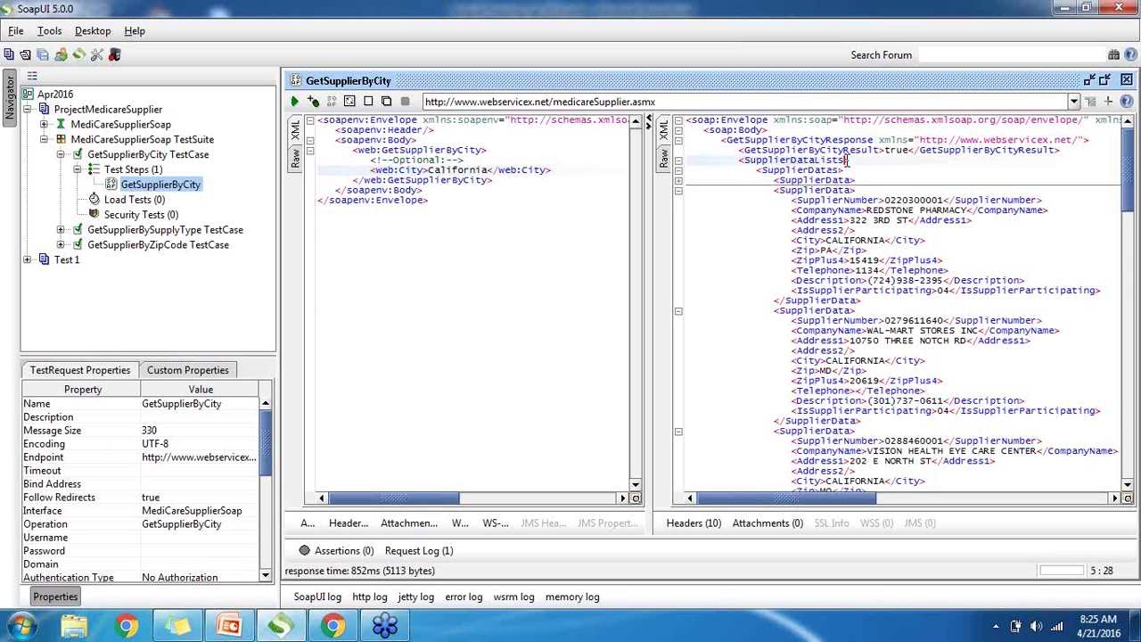
key("Up")
key("ctrl+s")
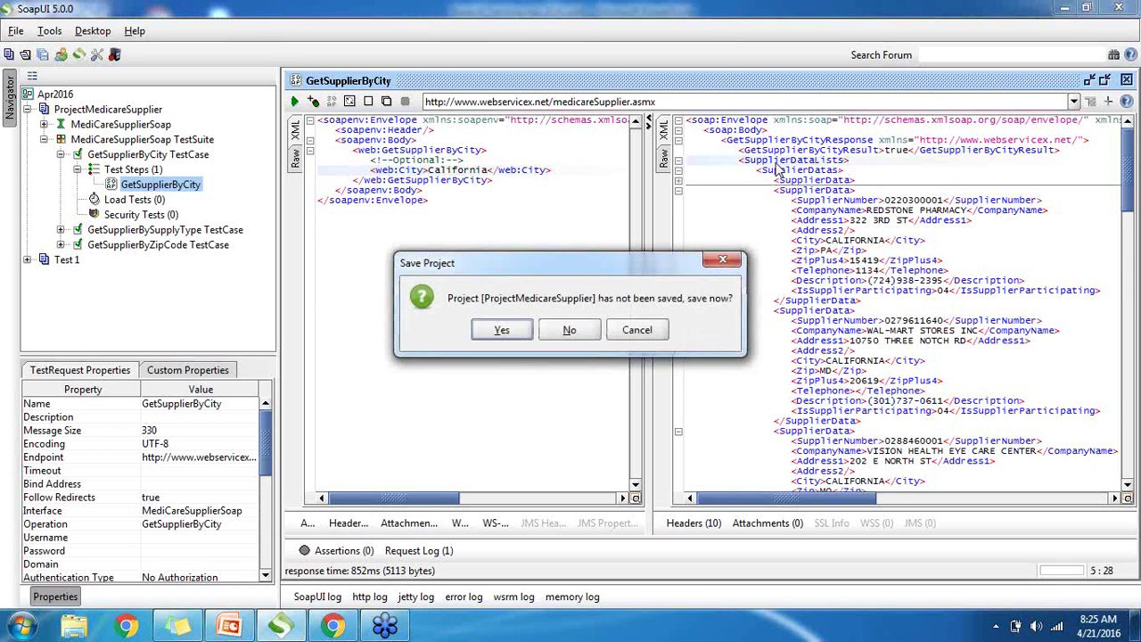
left_click(588, 332)
left_click_drag(847, 159, 749, 159)
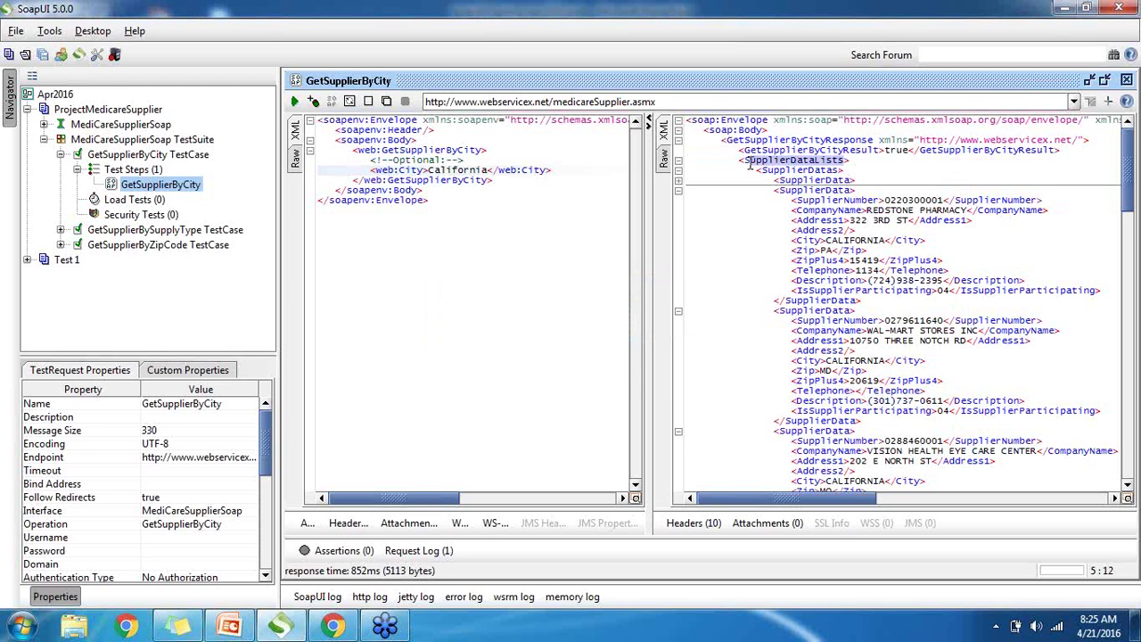
left_click(864, 202)
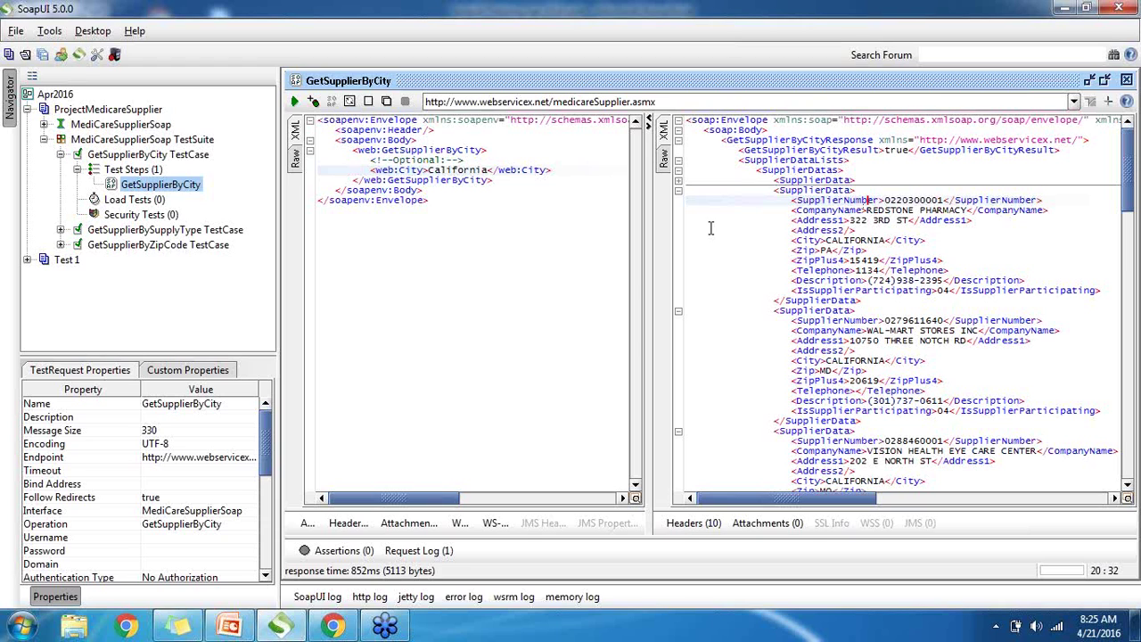
left_click(678, 181)
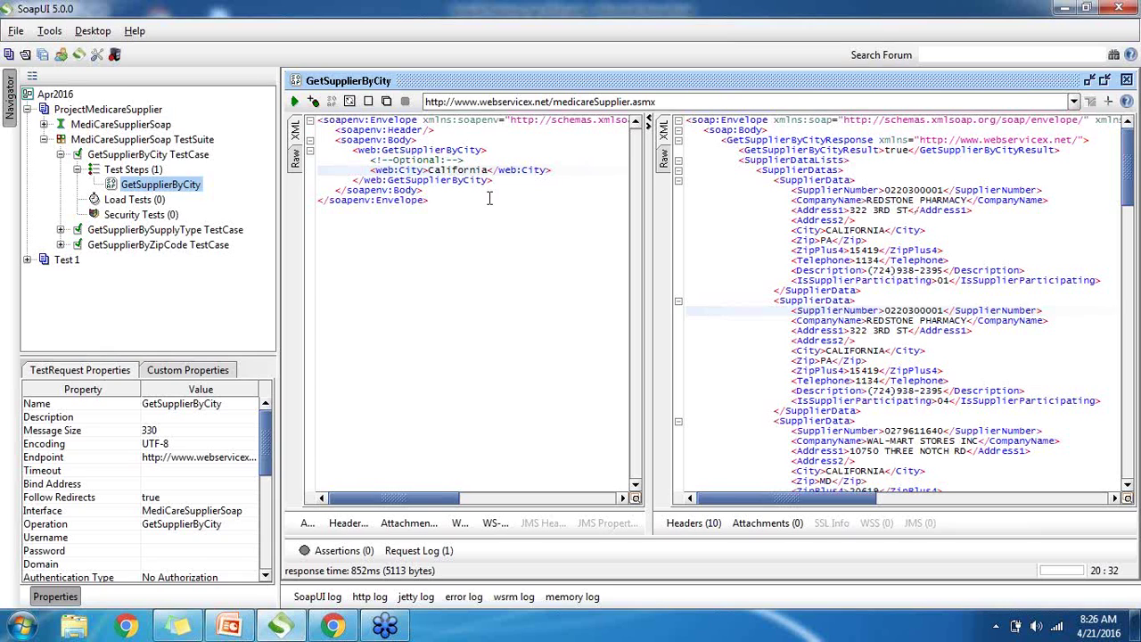
Open the GetSupplierBySupplyType and GetSupplierByZipCode requests from their test cases' test steps to view their XML.
left_click(61, 230)
left_click(77, 245)
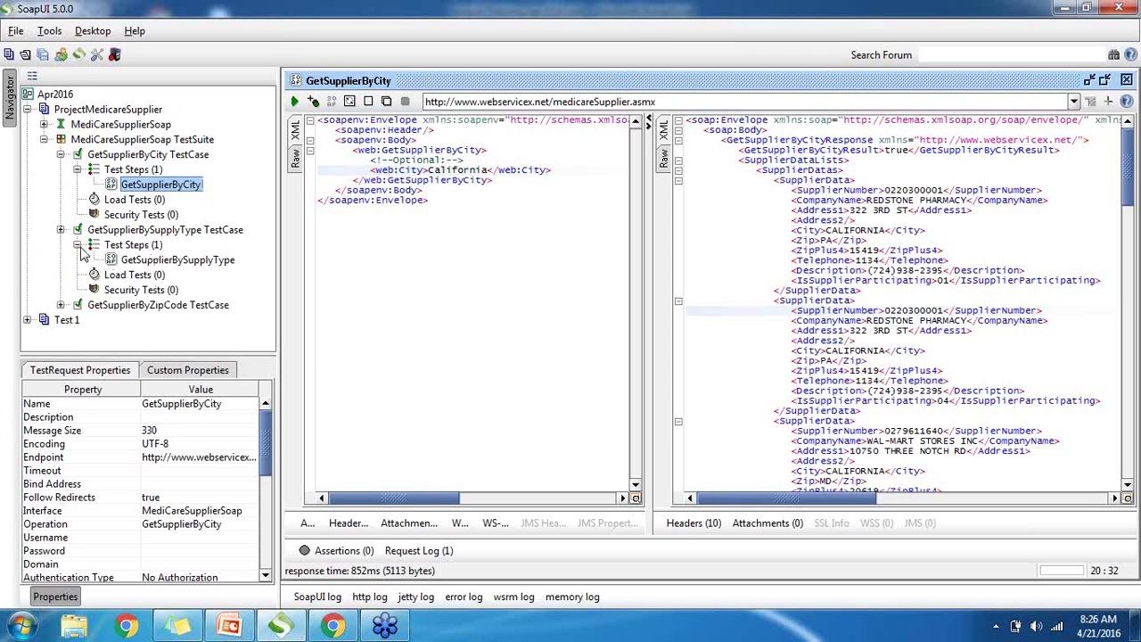
double_click(187, 260)
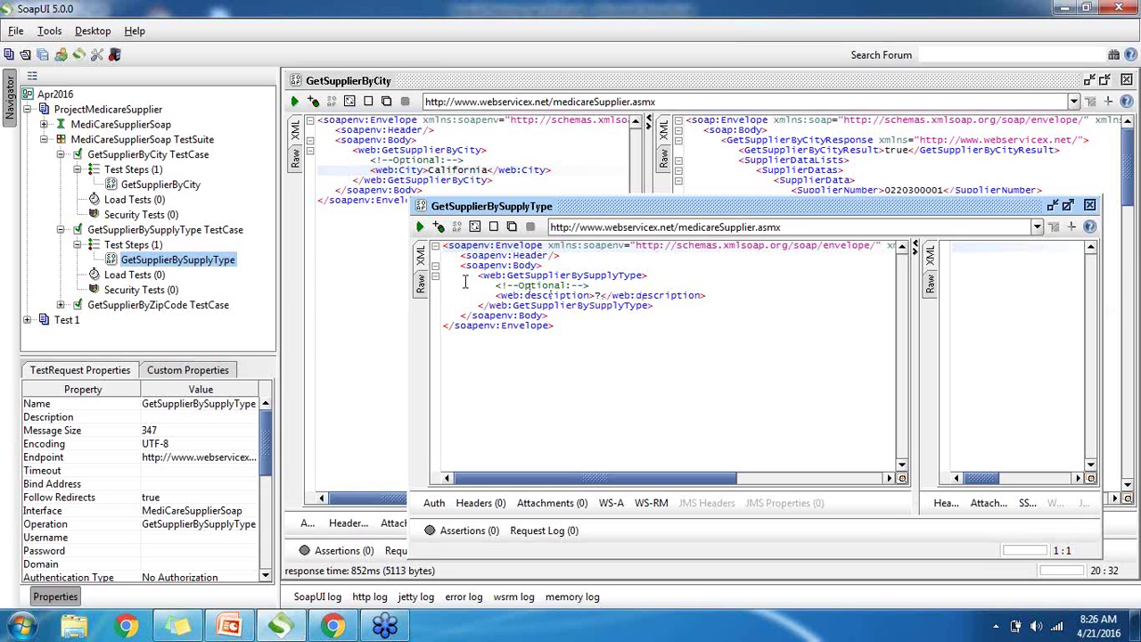
left_click(60, 305)
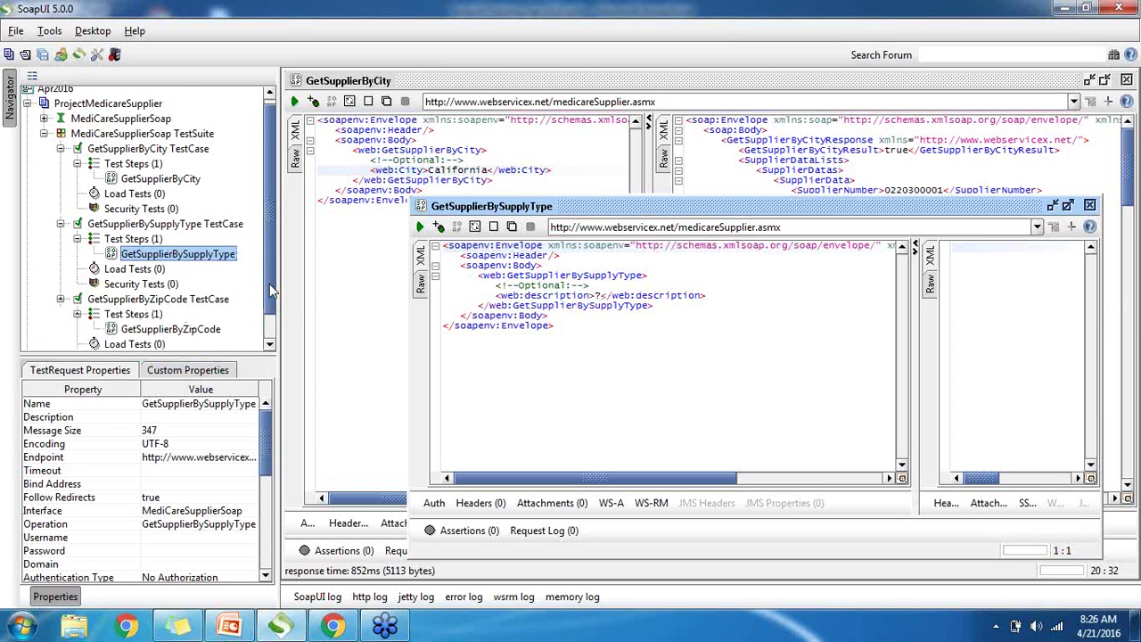
scroll(269, 286, "down", 2)
left_click(174, 298)
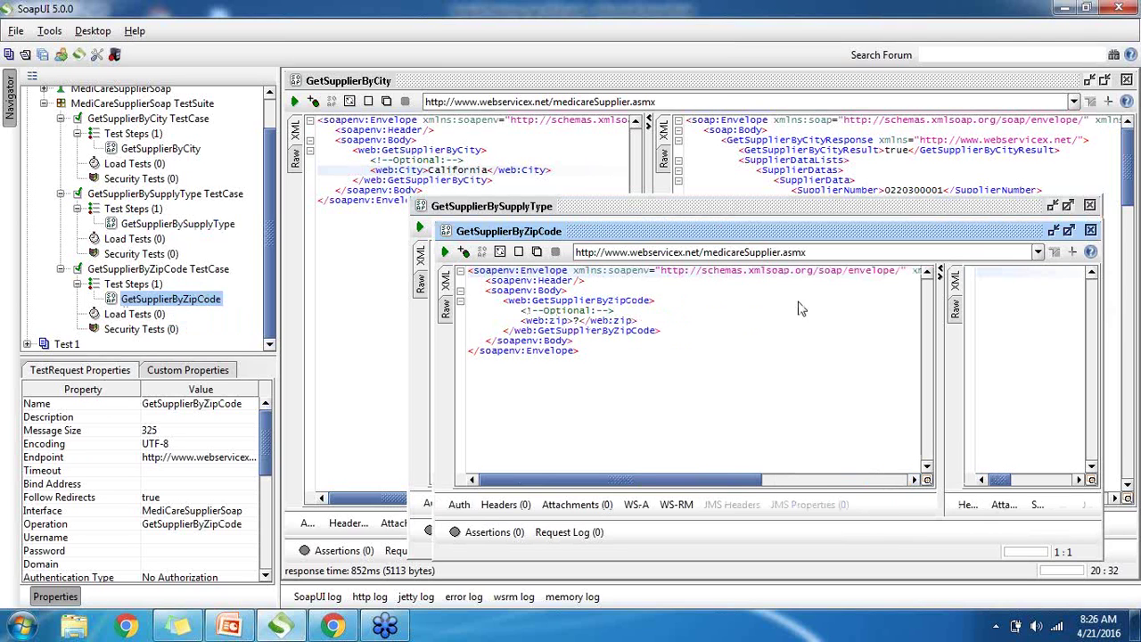
Close the GetSupplierByZipCode and GetSupplierBySupplyType request editors and collapse their test cases in the project tree.
left_click_drag(950, 234, 861, 137)
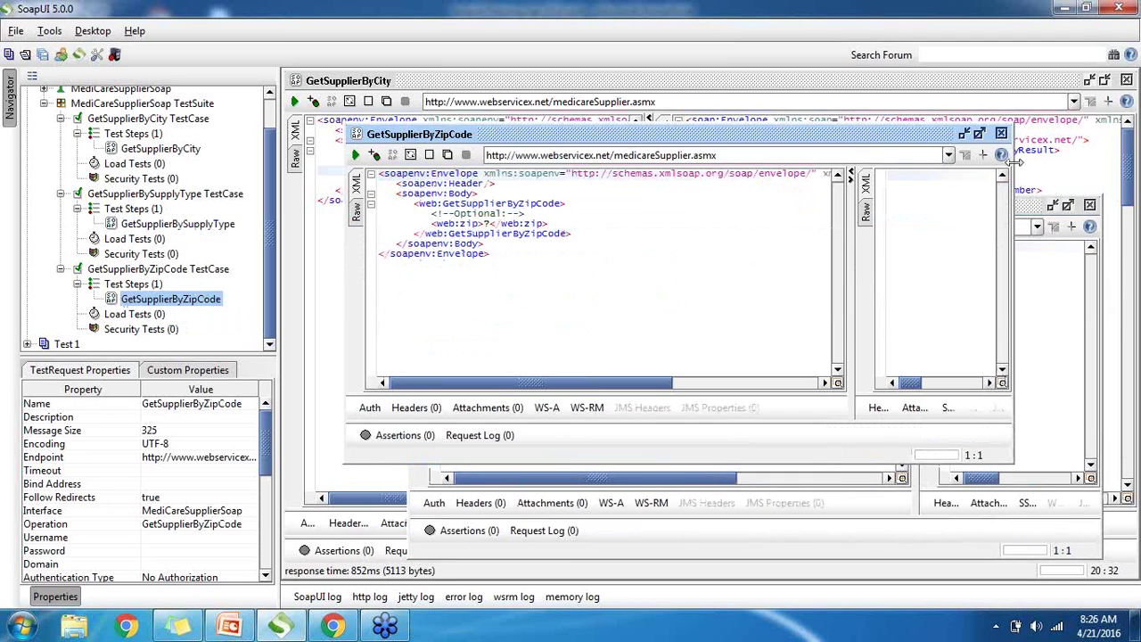
left_click(1001, 133)
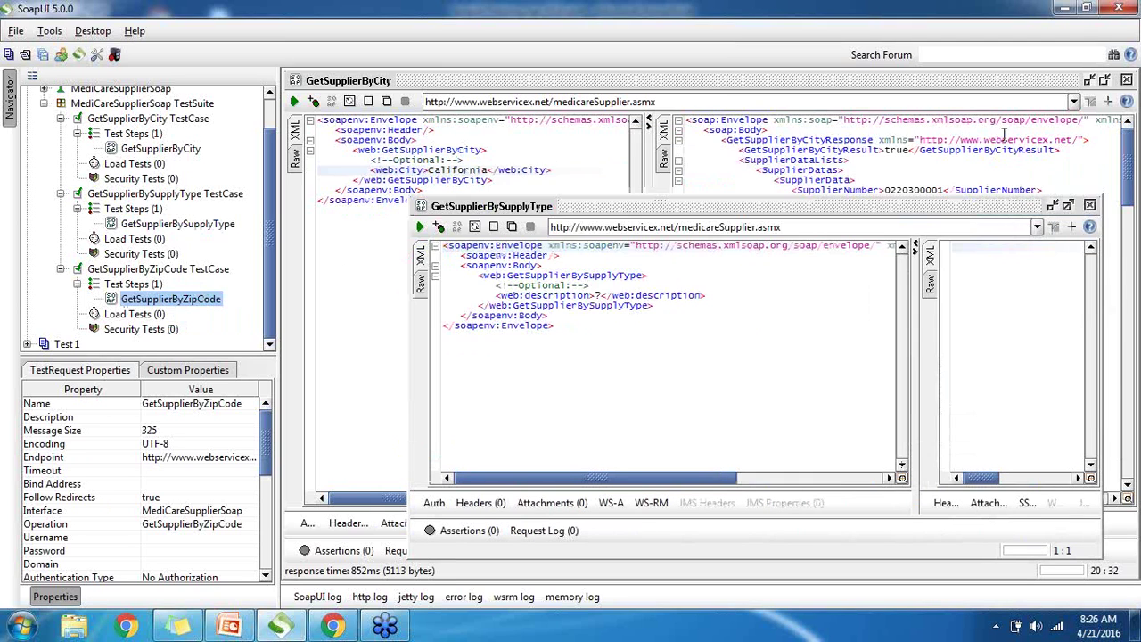
left_click(1089, 205)
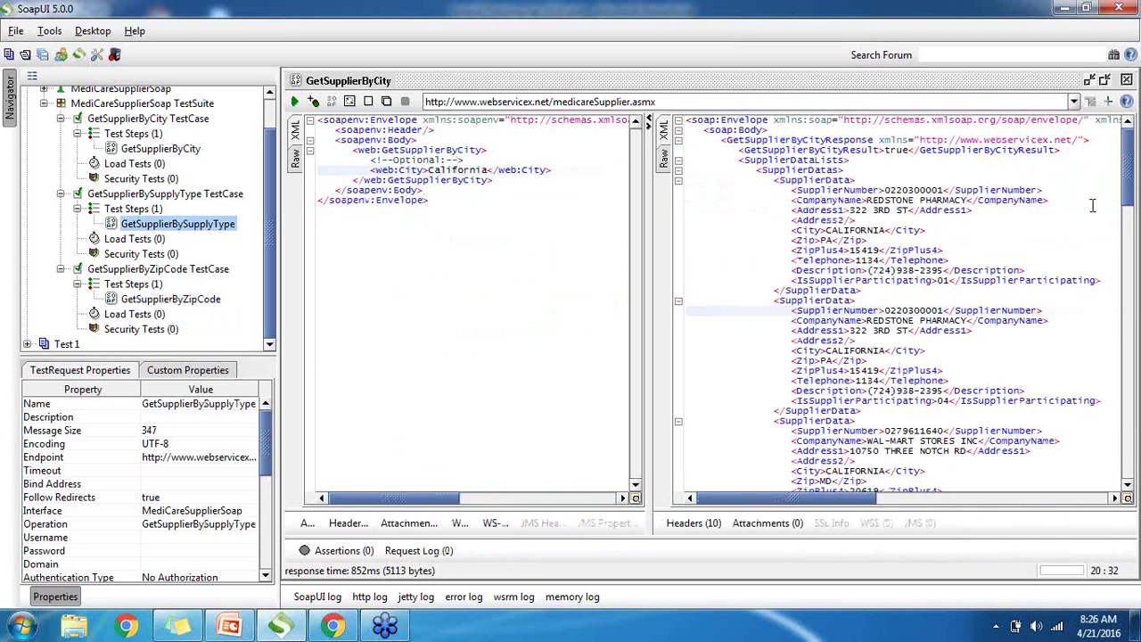
left_click(61, 269)
left_click(61, 230)
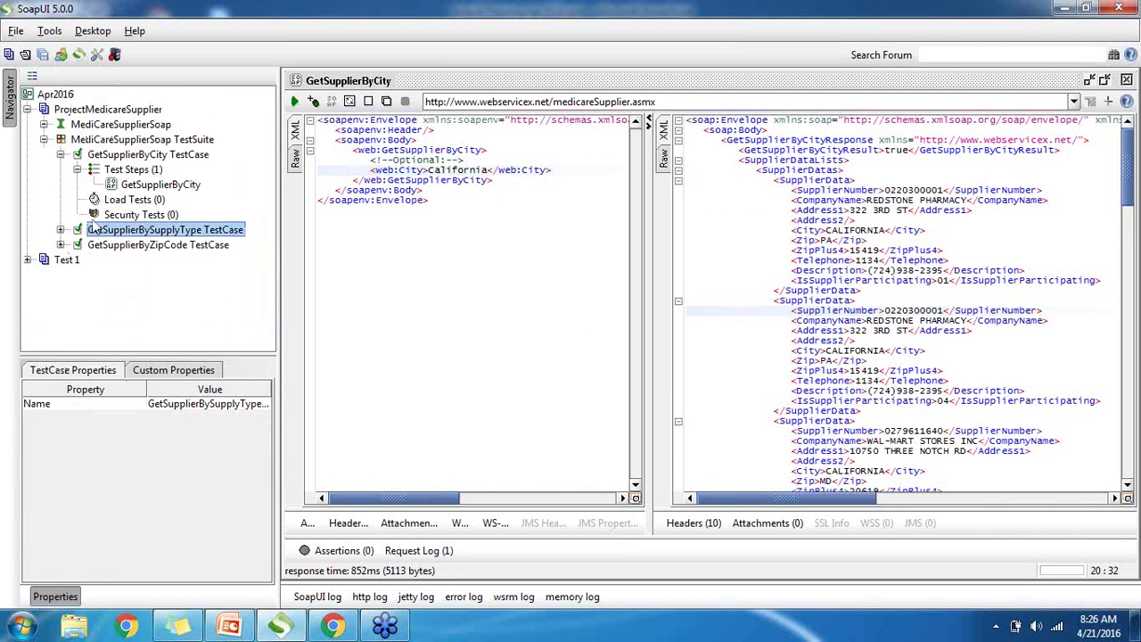
Select the GetSupplierByCity test step and review the web:City element in its request.
left_click(160, 185)
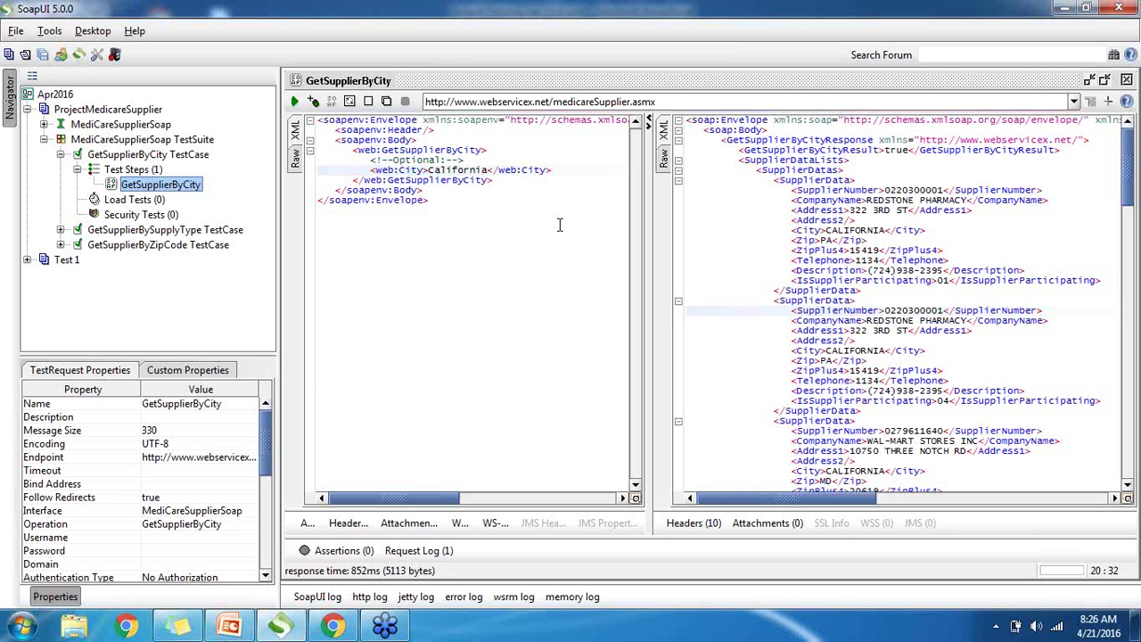
left_click(493, 161)
key("Down")
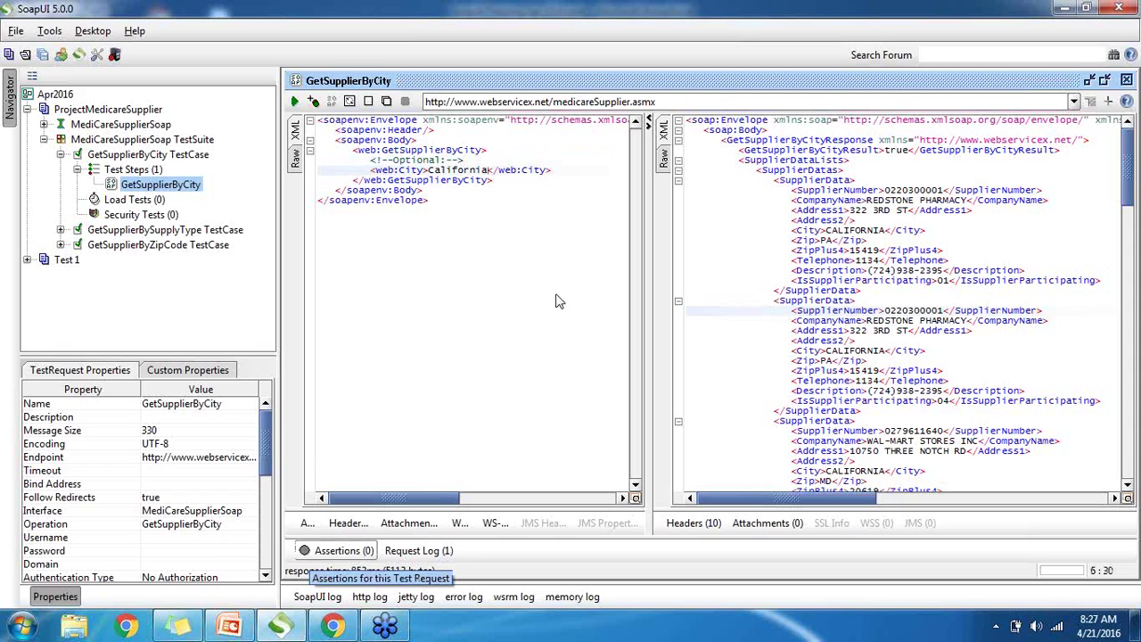
Switch to the SoapUI Training document in Chrome and add the line "TC for Medicare SUpplier" below the YouTube link.
left_click(334, 625)
left_click(335, 625)
left_click(334, 626)
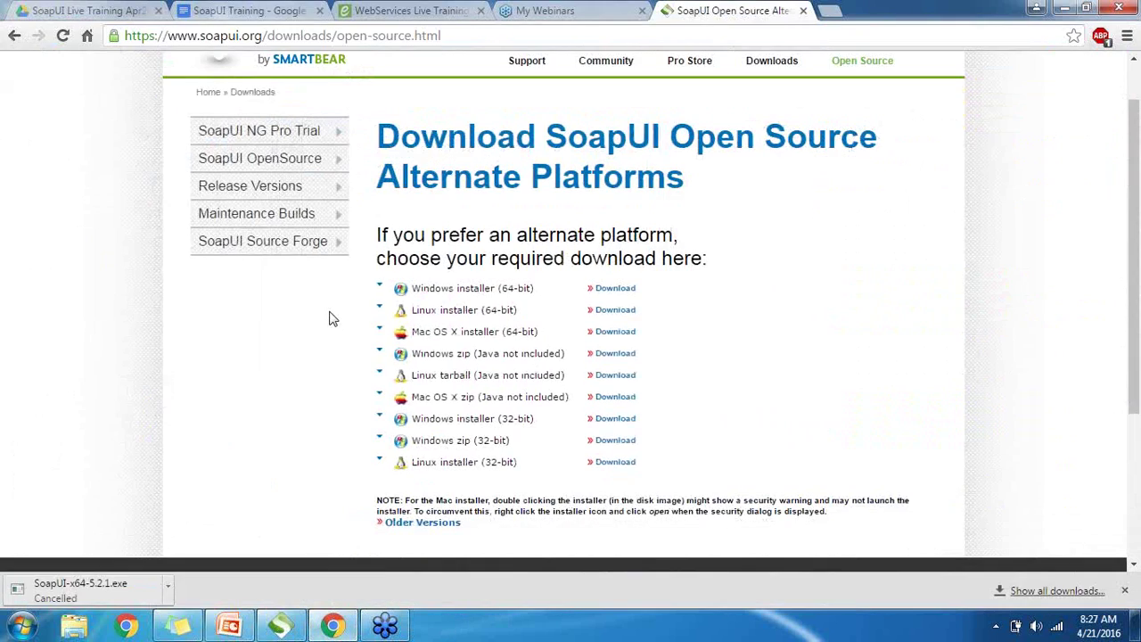
key("ctrl+2")
type("TC for")
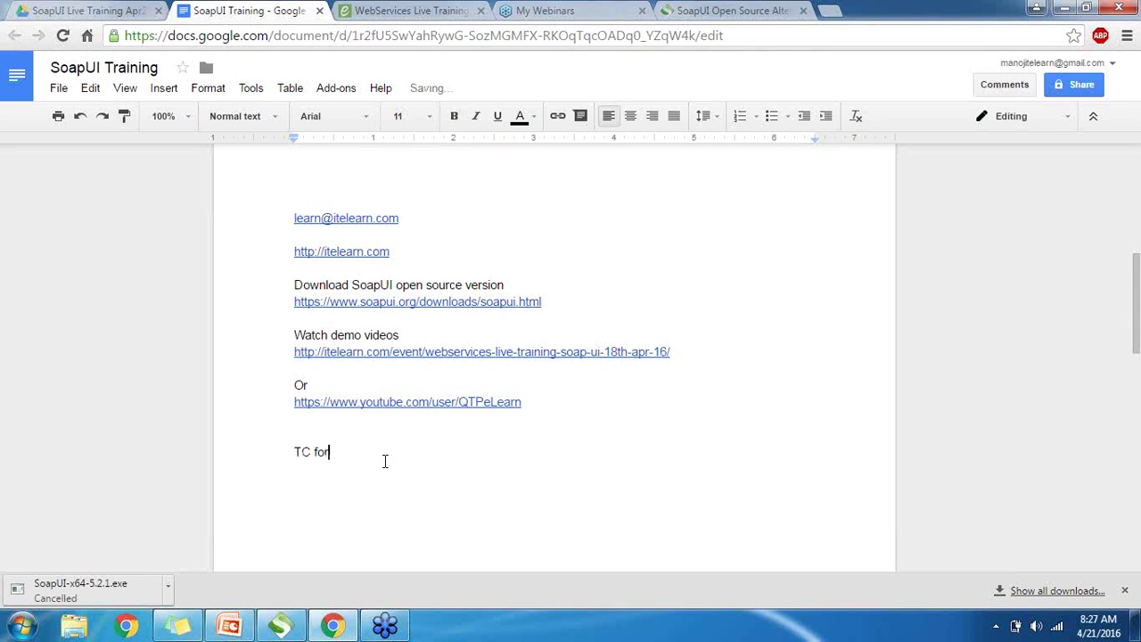
type(" Medicare SUpplier")
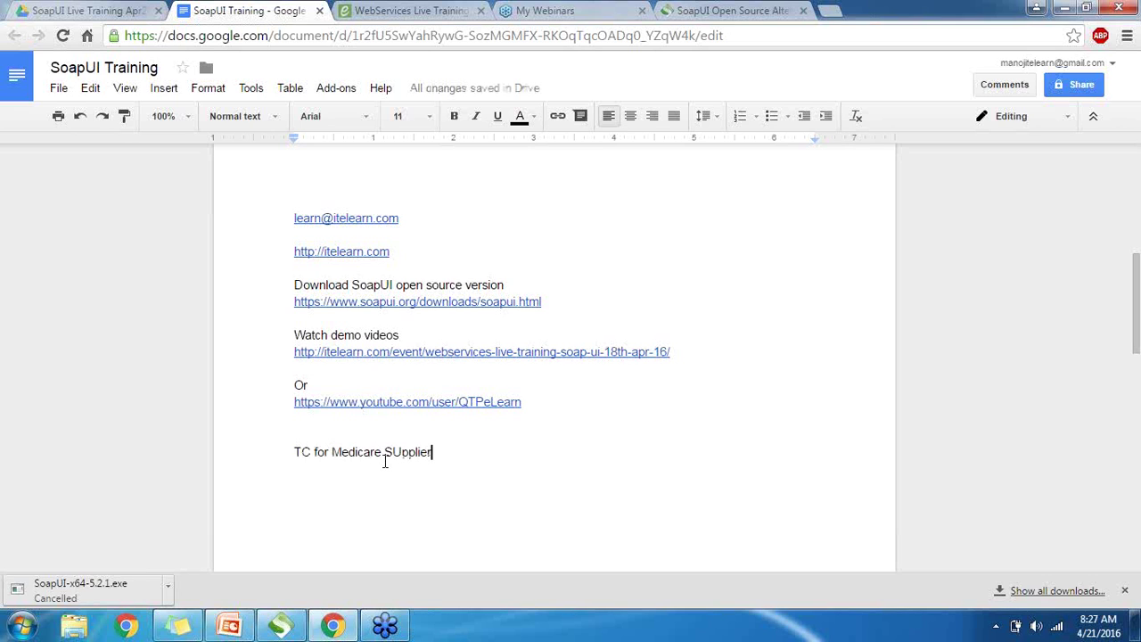
Start a numbered list under the heading with the items "Valid city" and "Invalid city", and dismiss the browser's downloads bar.
key("Return")
type("1.")
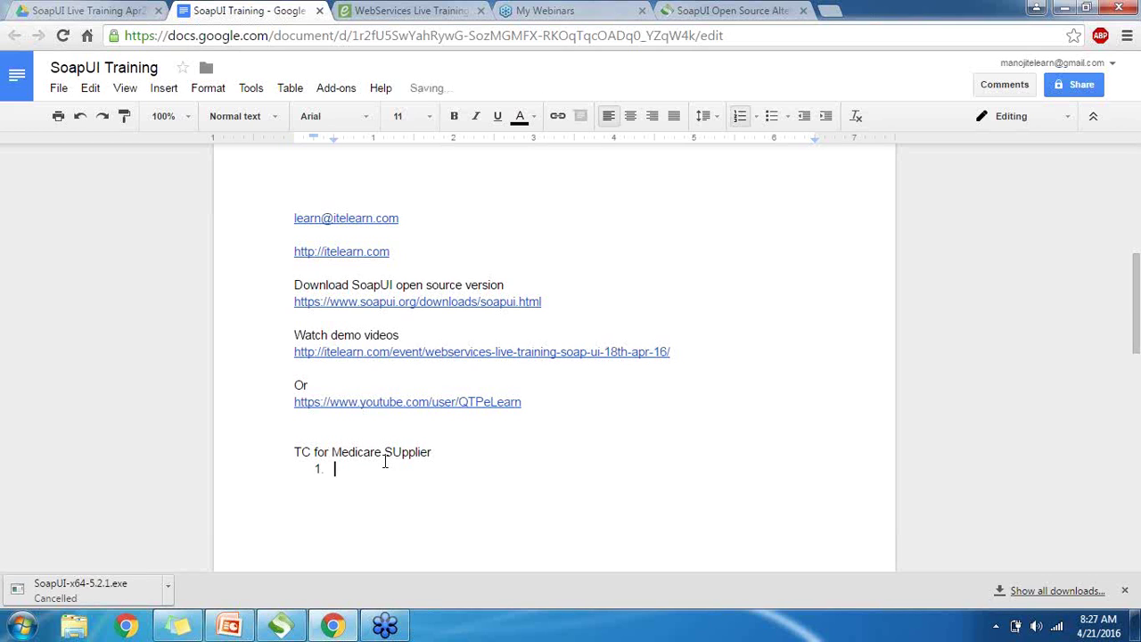
left_click(1124, 590)
type("Valid")
type("city")
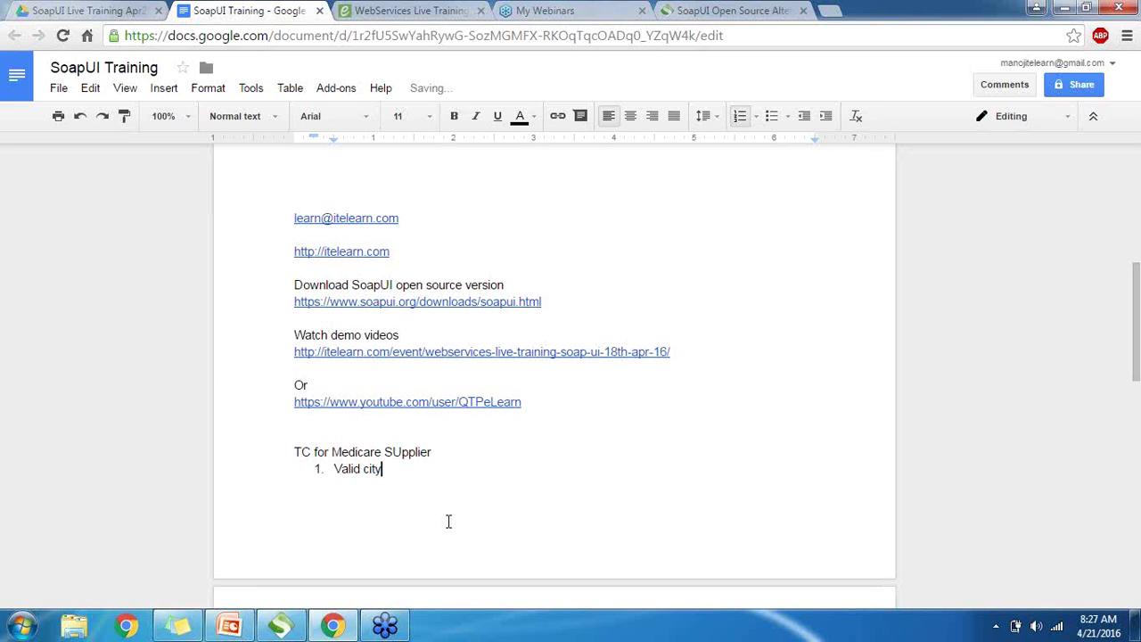
key("Return")
type("Invalid city")
key("Return")
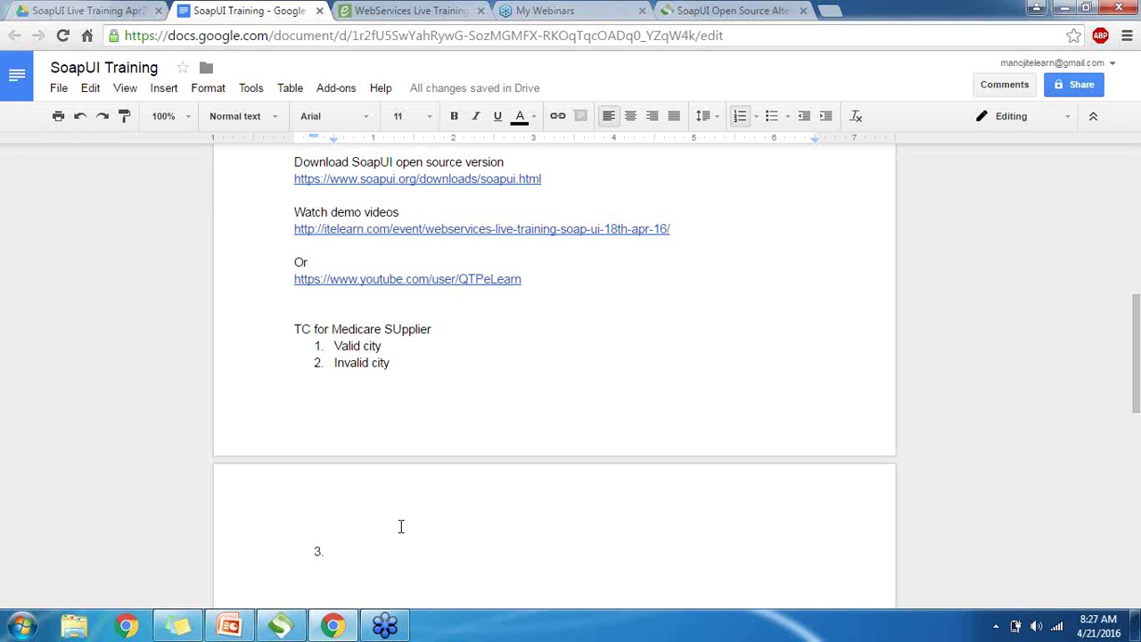
Add "Space" and "Numbers" as the third and fourth items of the numbered test case list.
type("SPace")
key("BackSpace")
key("BackSpace")
key("BackSpace")
key("BackSpace")
type("pace")
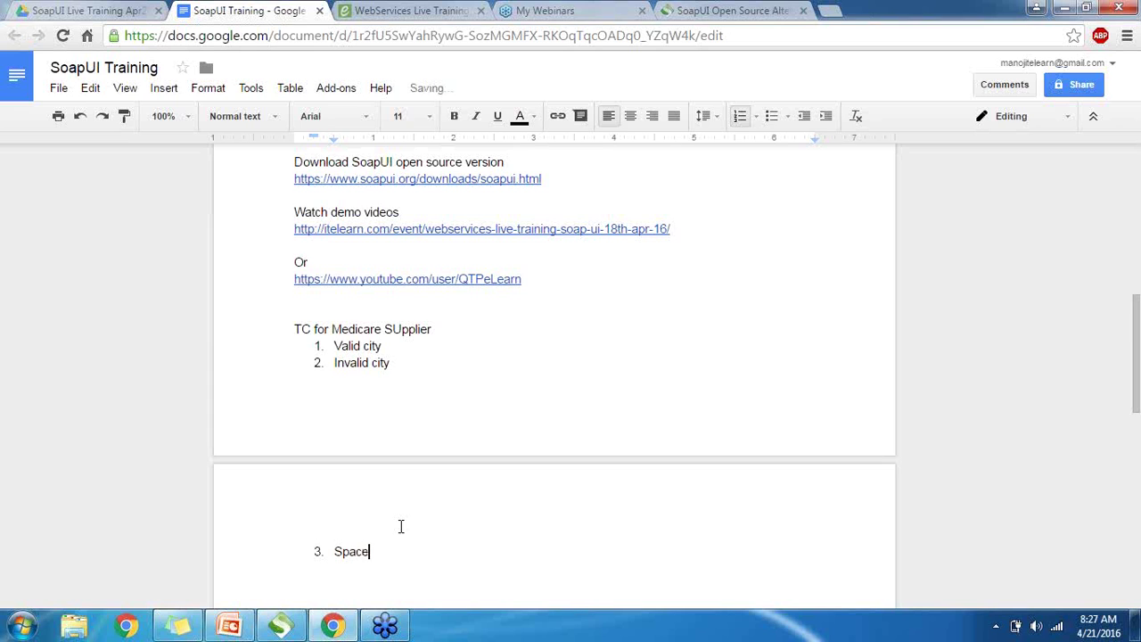
key("Return")
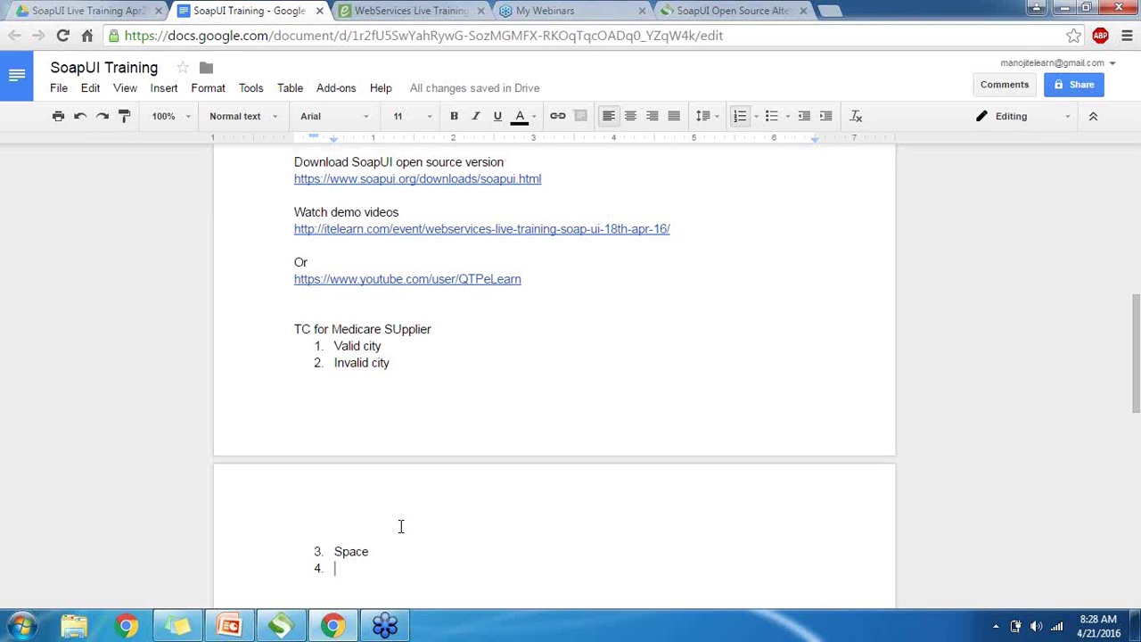
type("Numbers")
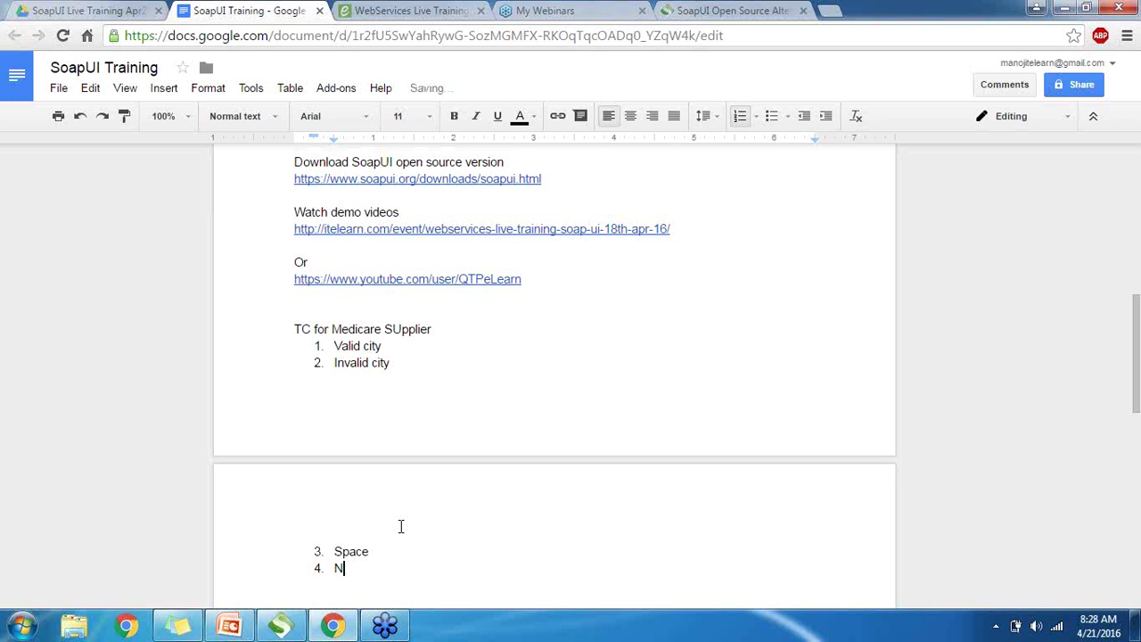
Add "@O$U#" and "Alphanumeric" as the fifth and sixth items of the numbered test case list.
key("Return")
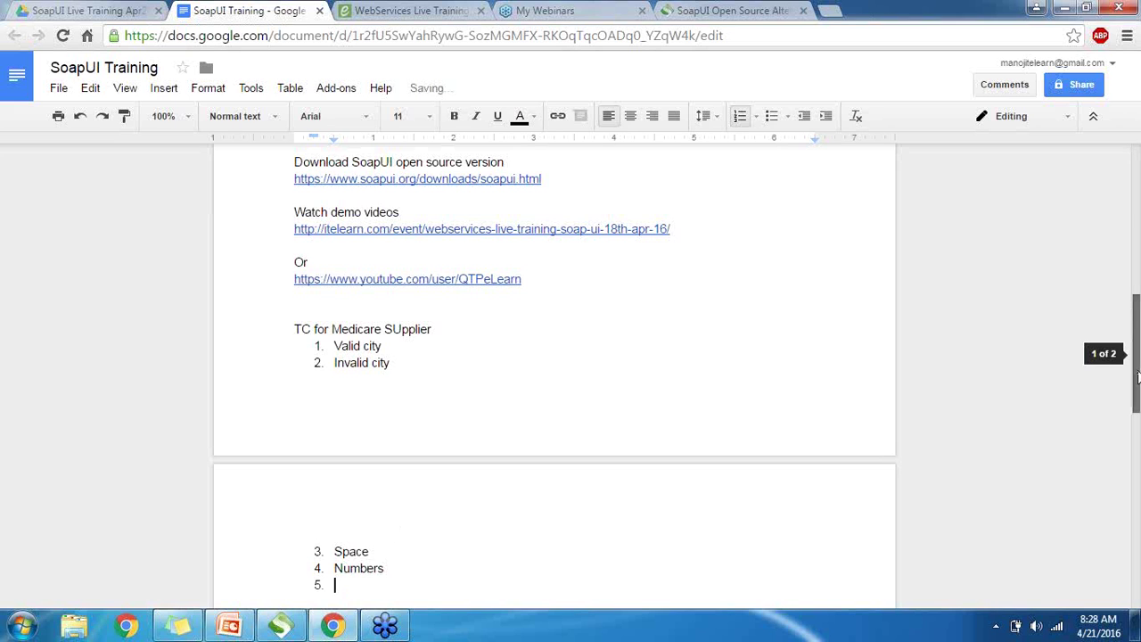
scroll(1137, 376, "down", 2)
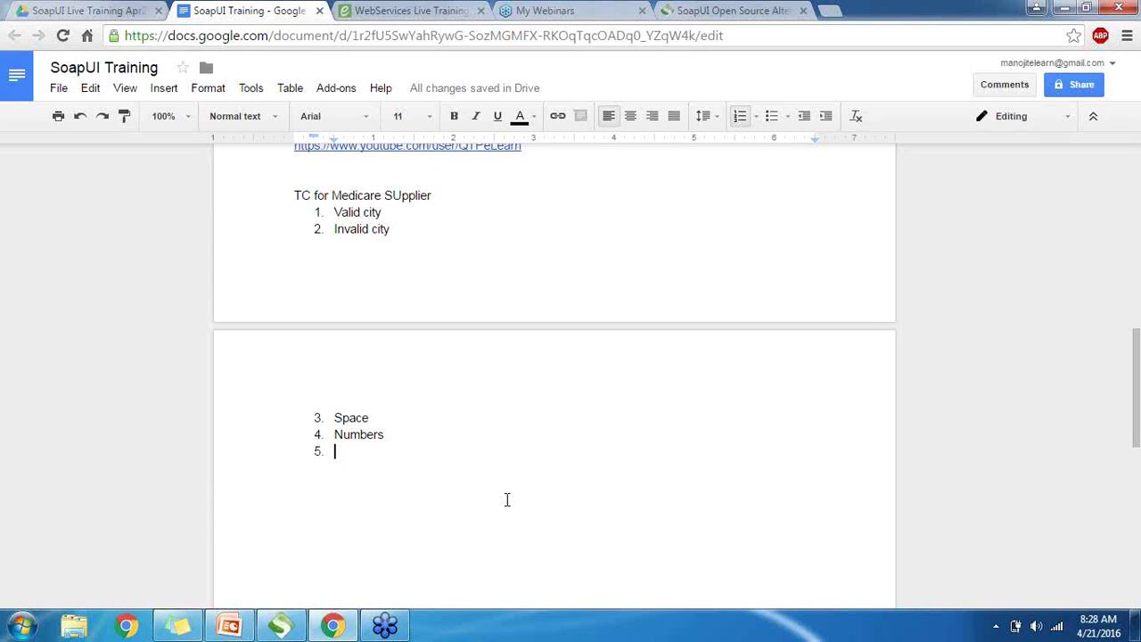
type("@O$U#")
key("Return")
type("A")
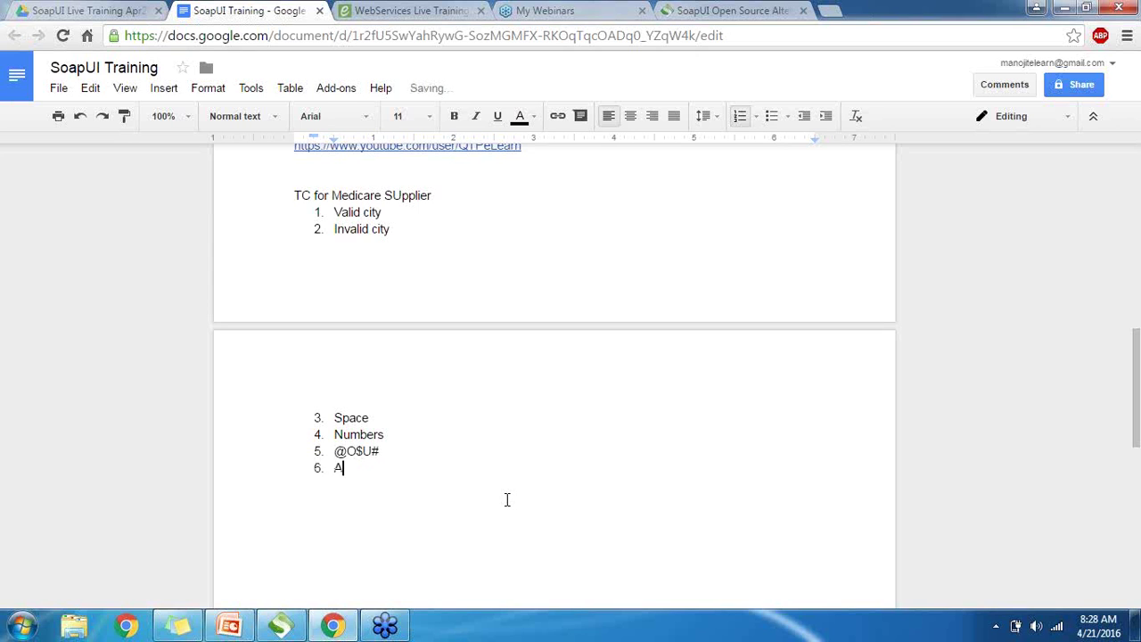
type("lphanumeric")
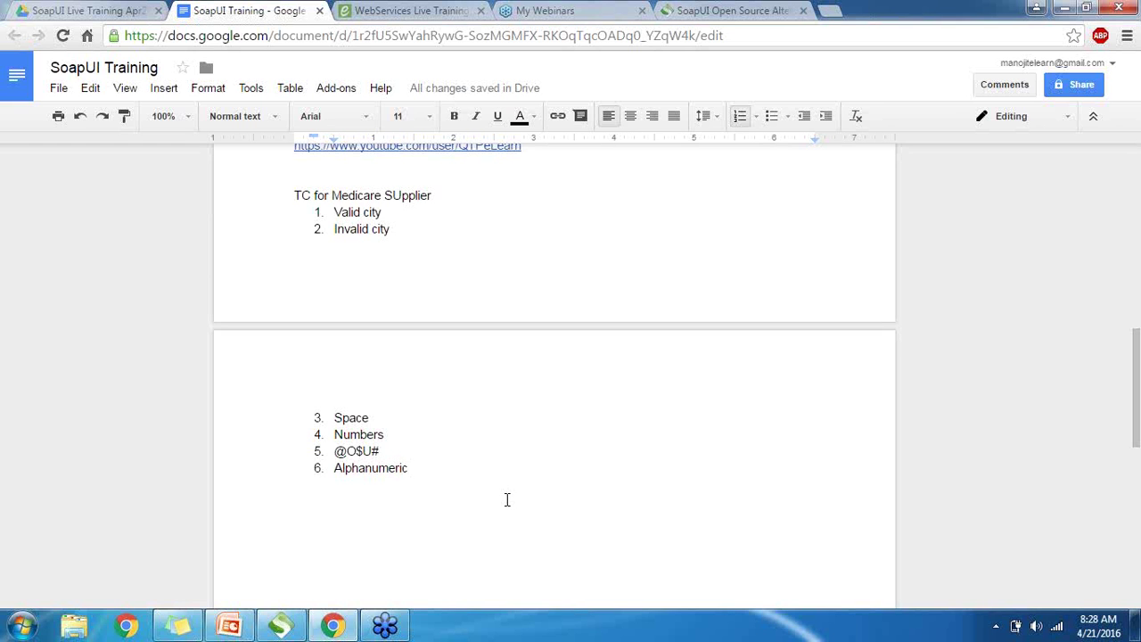
Switch to SoapUI, shorten the web:City value in the GetSupplierByCity request to "Cali", and run the request.
left_click(281, 623)
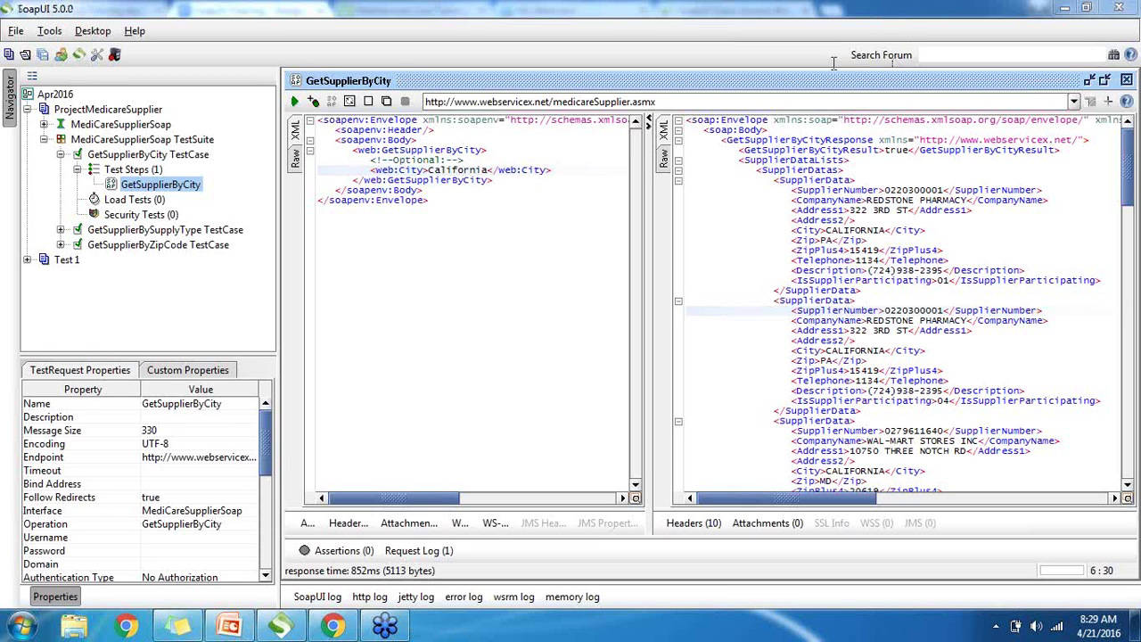
left_click(488, 169)
key("BackSpace")
key("BackSpace")
key("BackSpace")
key("BackSpace")
key("BackSpace")
key("BackSpace")
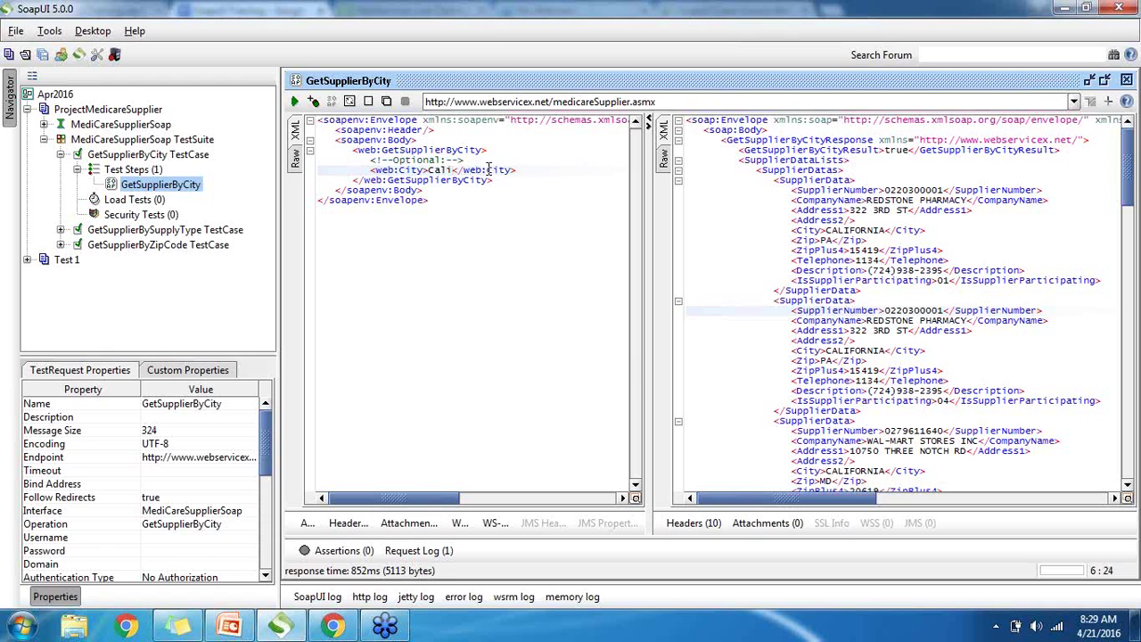
left_click(295, 102)
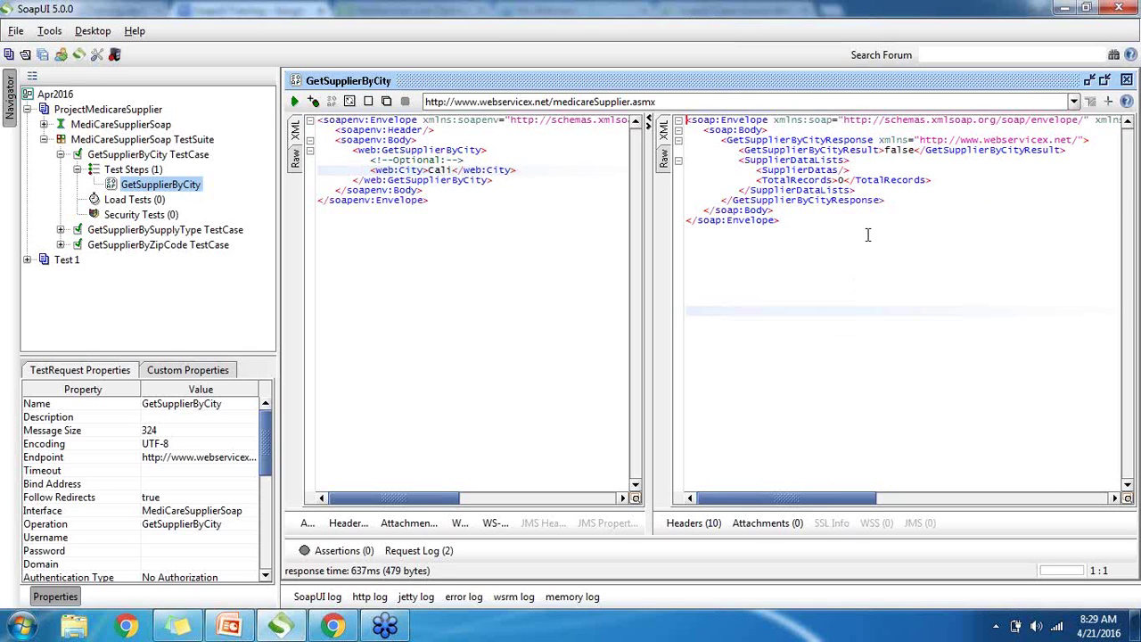
Examine the GetSupplierByCityResult and TotalRecords elements in the response against the city value in the request.
left_click(933, 179)
left_click_drag(933, 179, 801, 179)
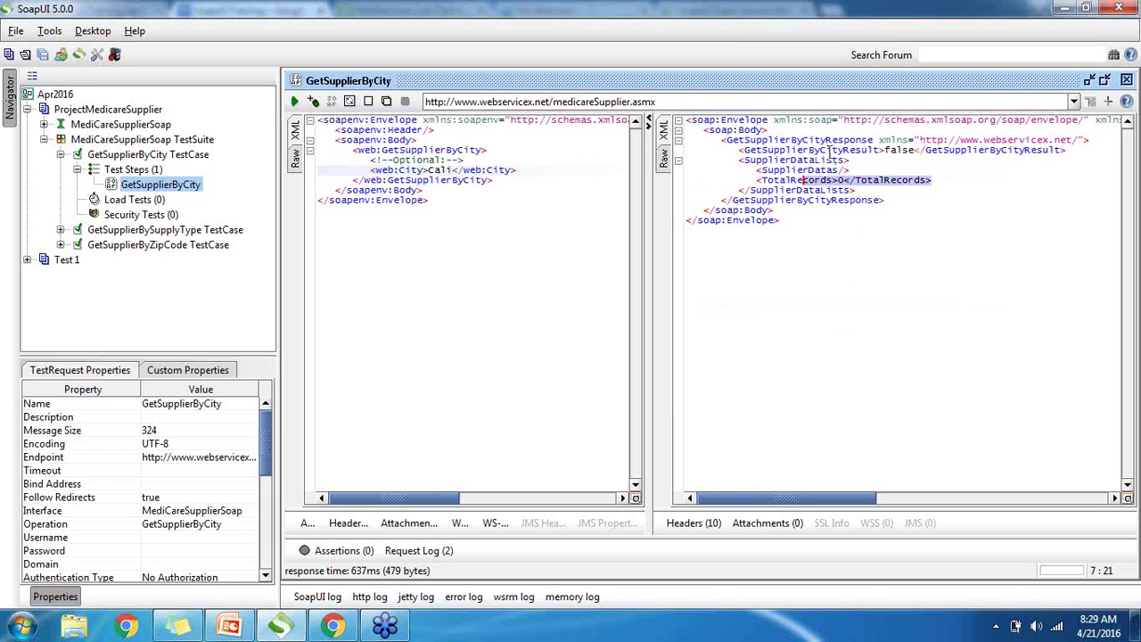
left_click_drag(880, 150, 961, 151)
left_click(877, 189)
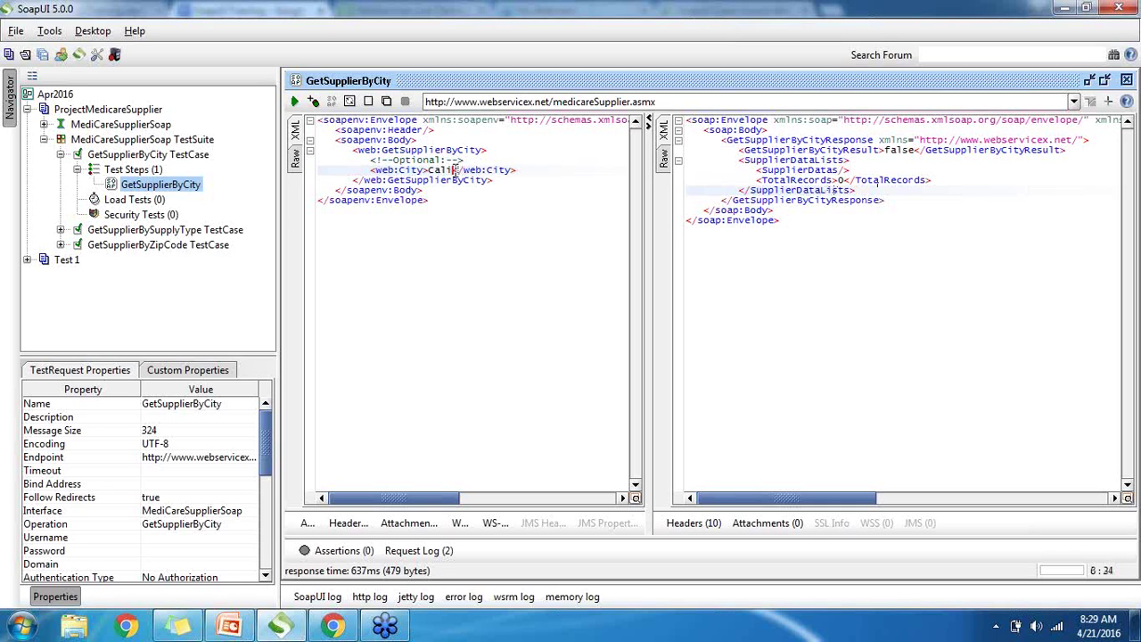
left_click_drag(452, 170, 428, 170)
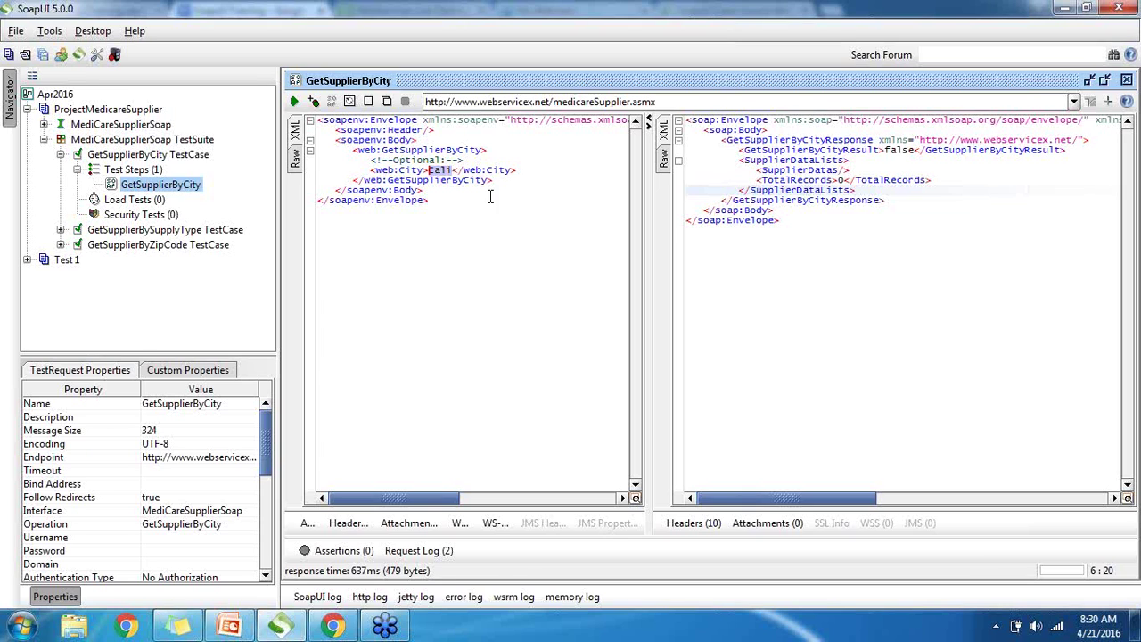
left_click(464, 177)
left_click(452, 169)
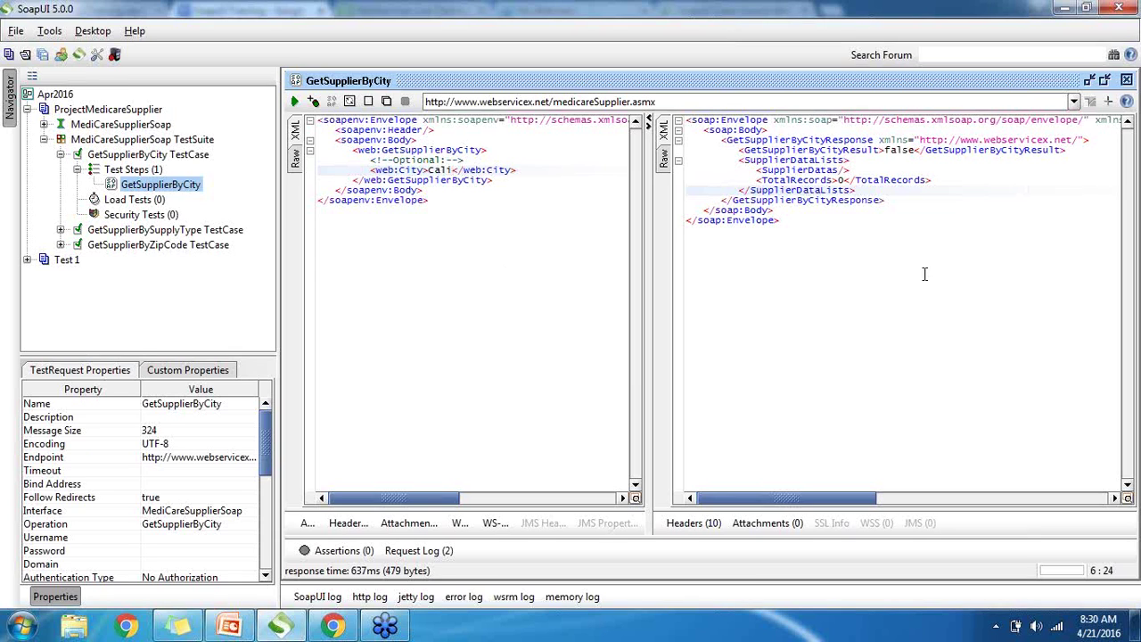
left_click_drag(960, 184, 739, 150)
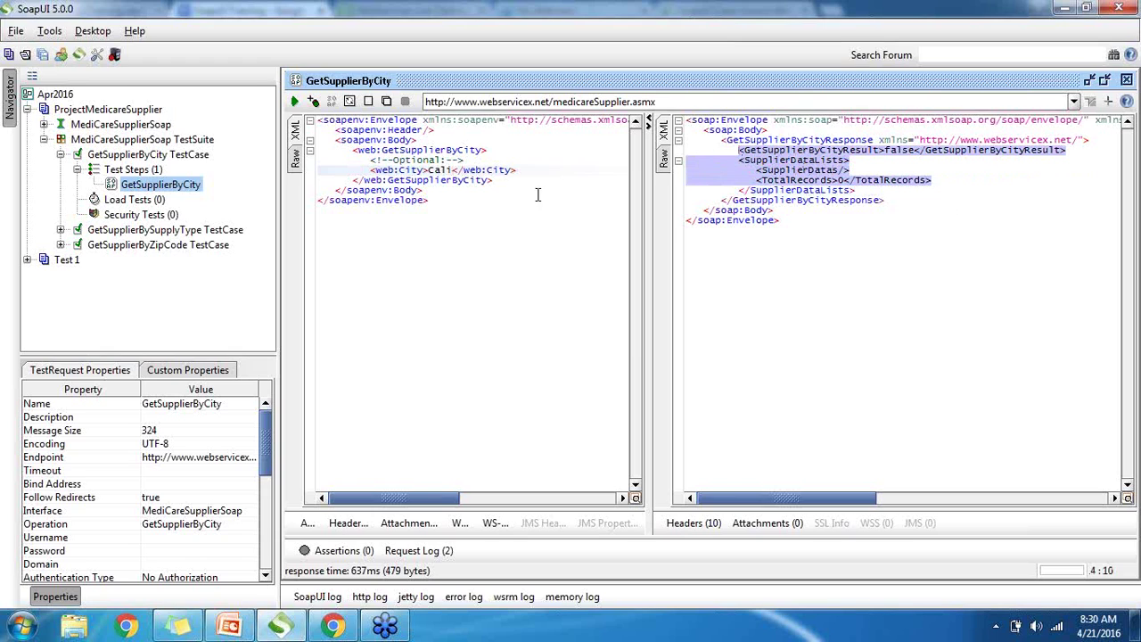
Replace the web:City value with the special characters "@$%$", run the request twice, and review the response.
left_click(455, 169)
key("BackSpace")
key("BackSpace")
key("BackSpace")
key("BackSpace")
type("a")
type("{#")
type("%$")
left_click(500, 200)
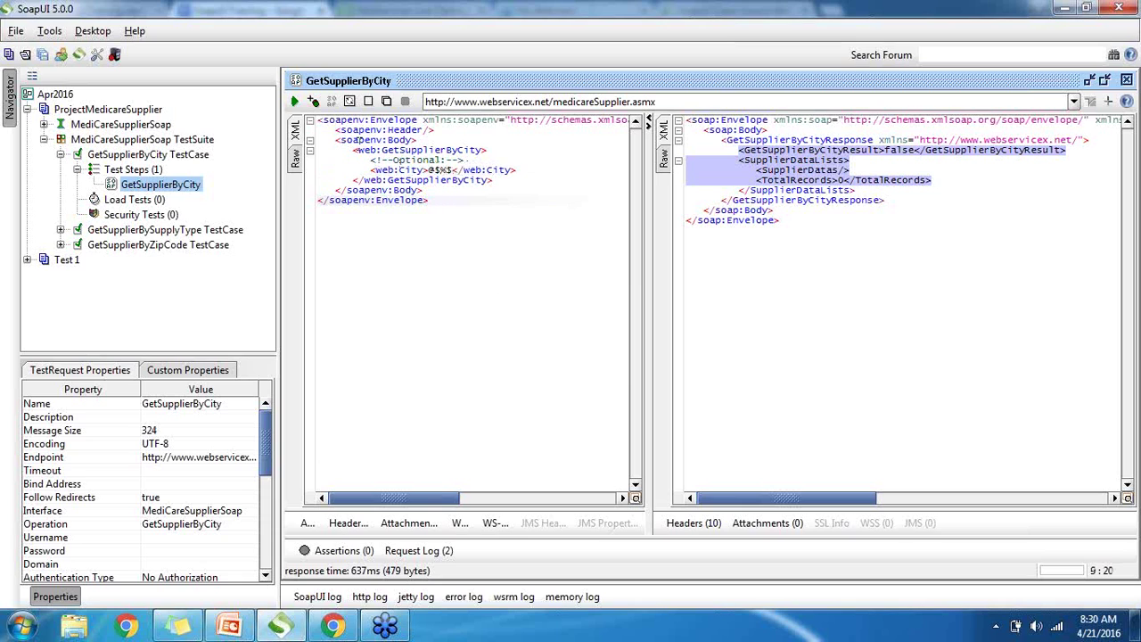
left_click(296, 102)
left_click(863, 246)
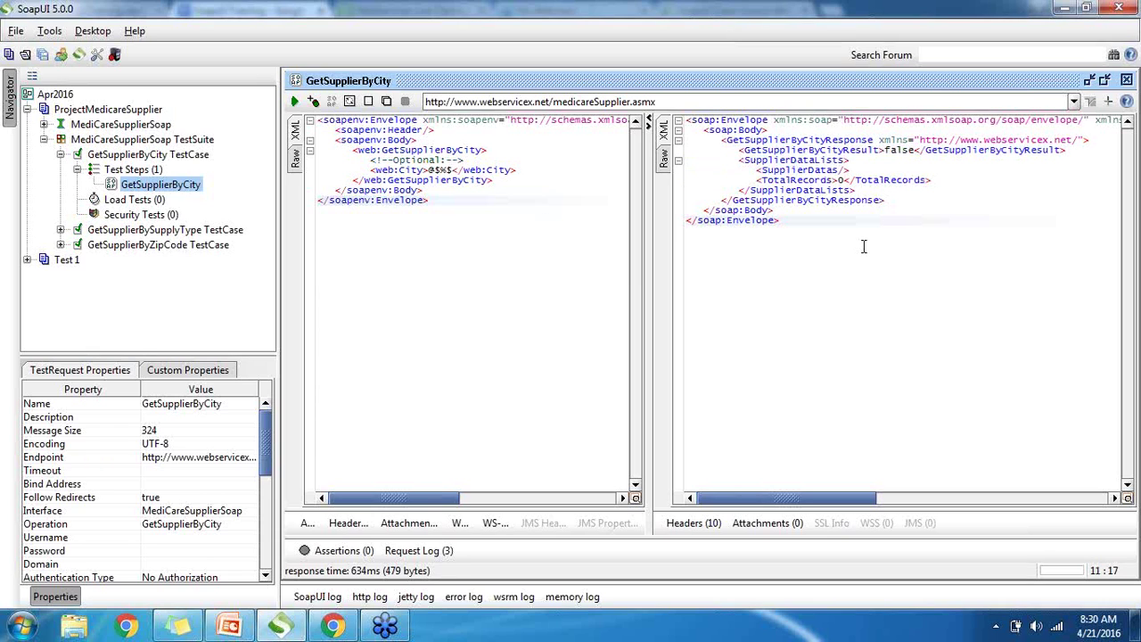
left_click(295, 104)
left_click_drag(780, 222, 686, 130)
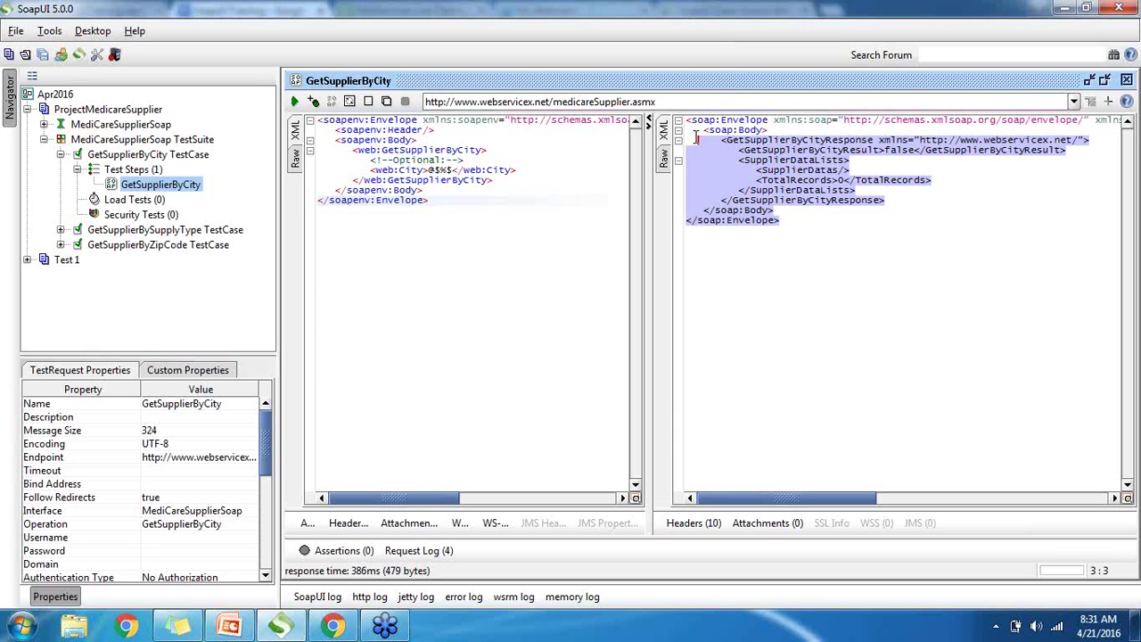
Clear the web:City value completely and run the GetSupplierByCity request with an empty city.
left_click(508, 198)
left_click(452, 171)
key("BackSpace")
key("BackSpace")
key("BackSpace")
key("BackSpace")
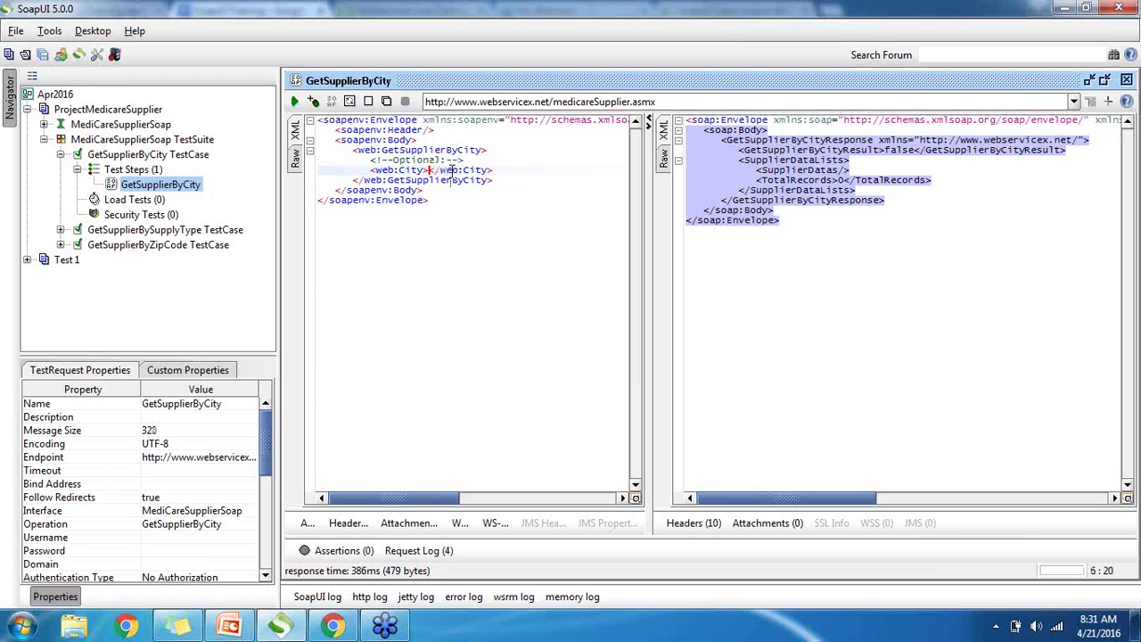
left_click(402, 235)
left_click(295, 102)
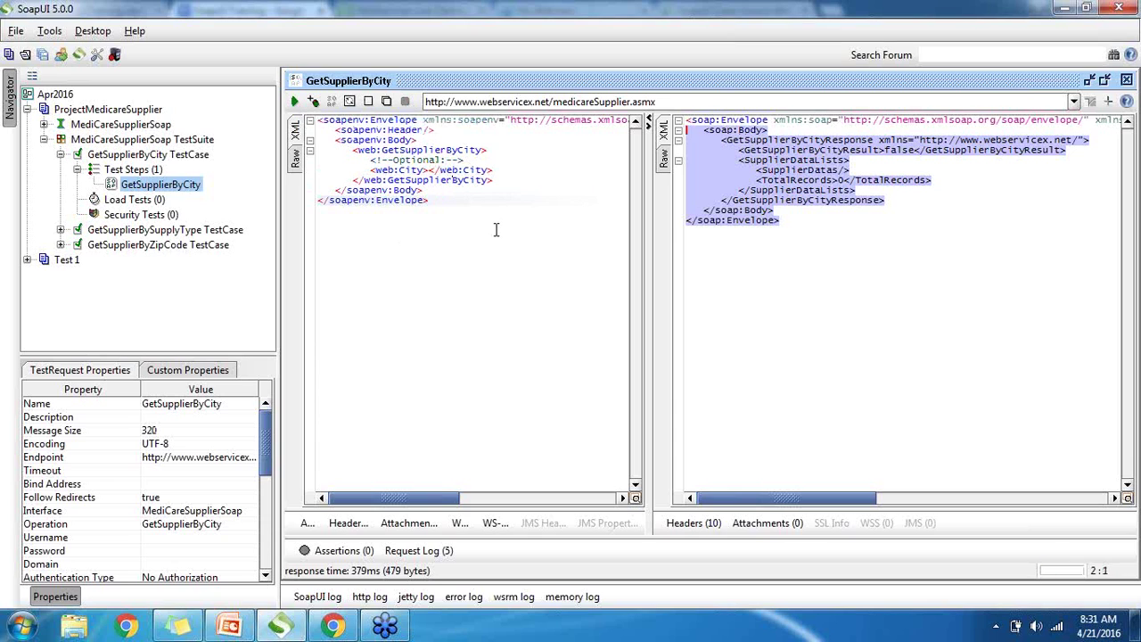
left_click(983, 120)
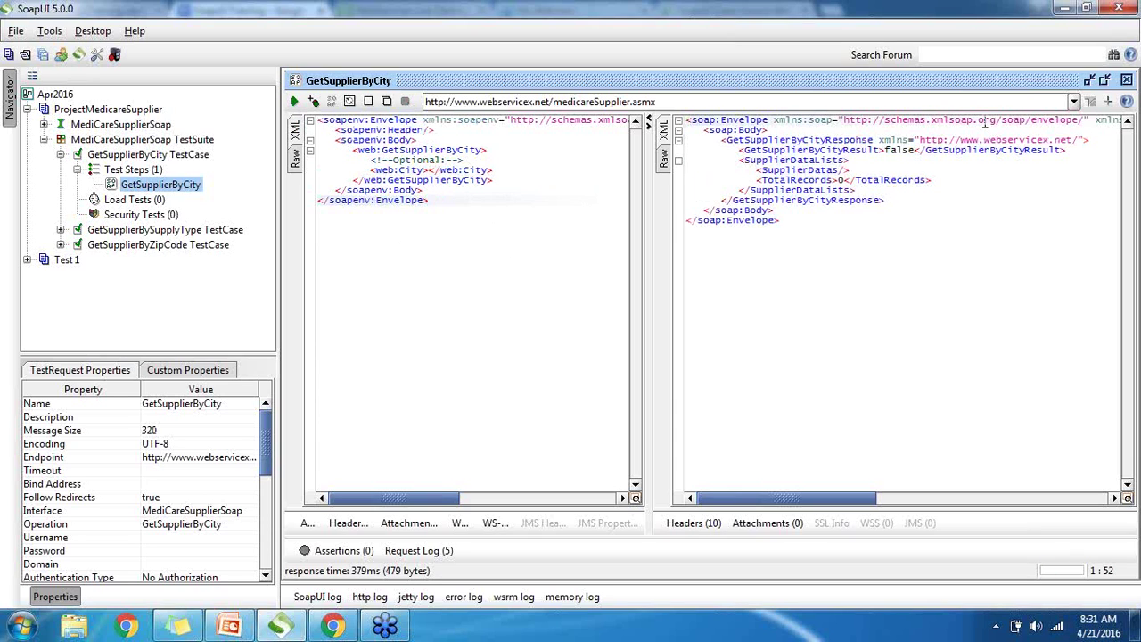
Fill the web:City element with three spaces, run the request, and review the returned envelope.
left_click(430, 170)
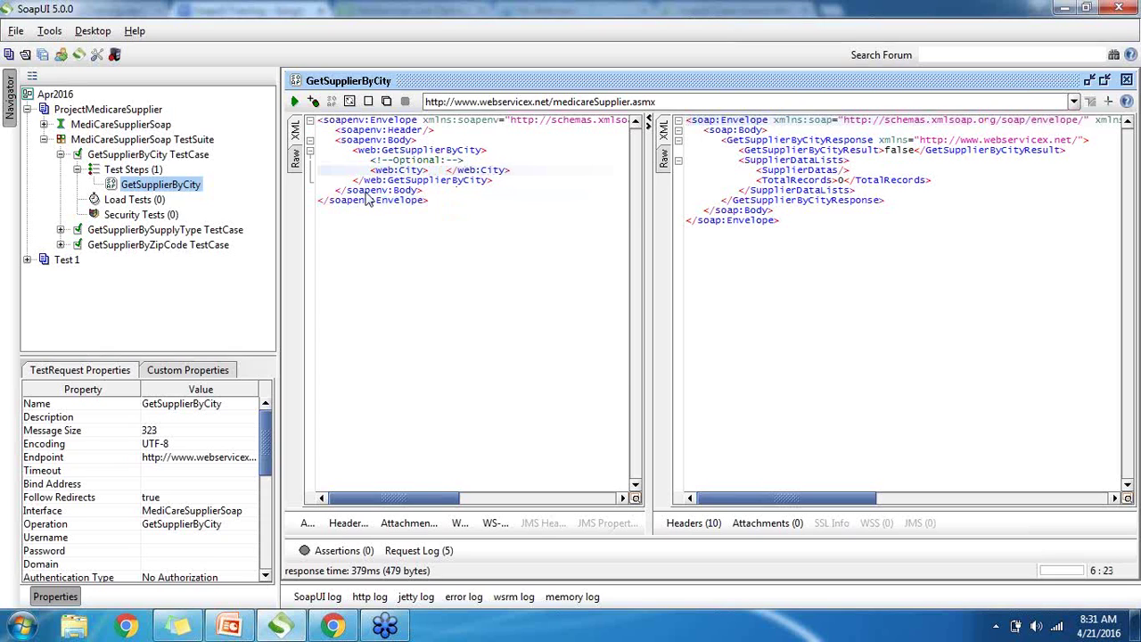
left_click(294, 101)
left_click(448, 169)
left_click_drag(805, 224, 688, 119)
left_click(813, 252)
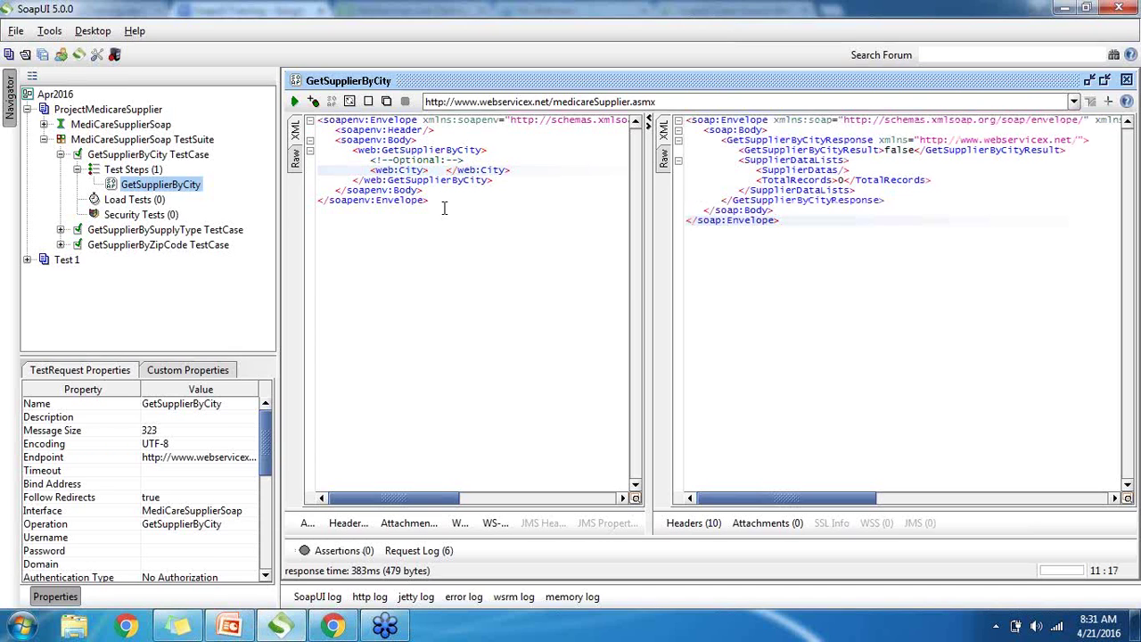
Replace the spaces in the web:City element with "California" and run the request.
left_click(445, 169)
key("BackSpace")
key("BackSpace")
key("BackSpace")
type("Cali")
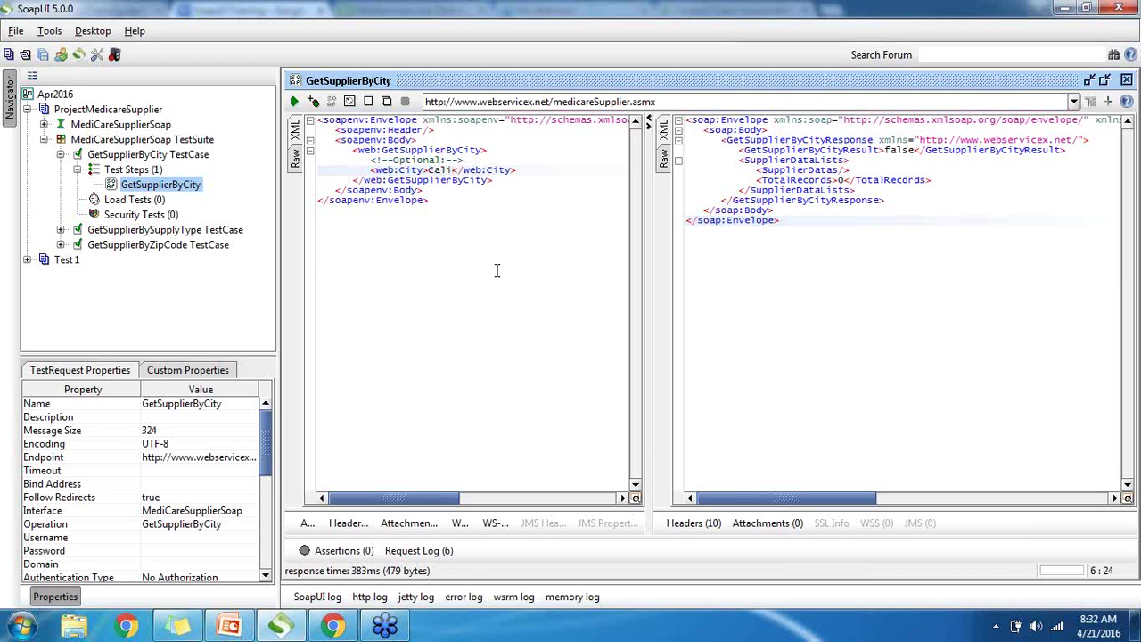
type("fornia")
left_click(295, 102)
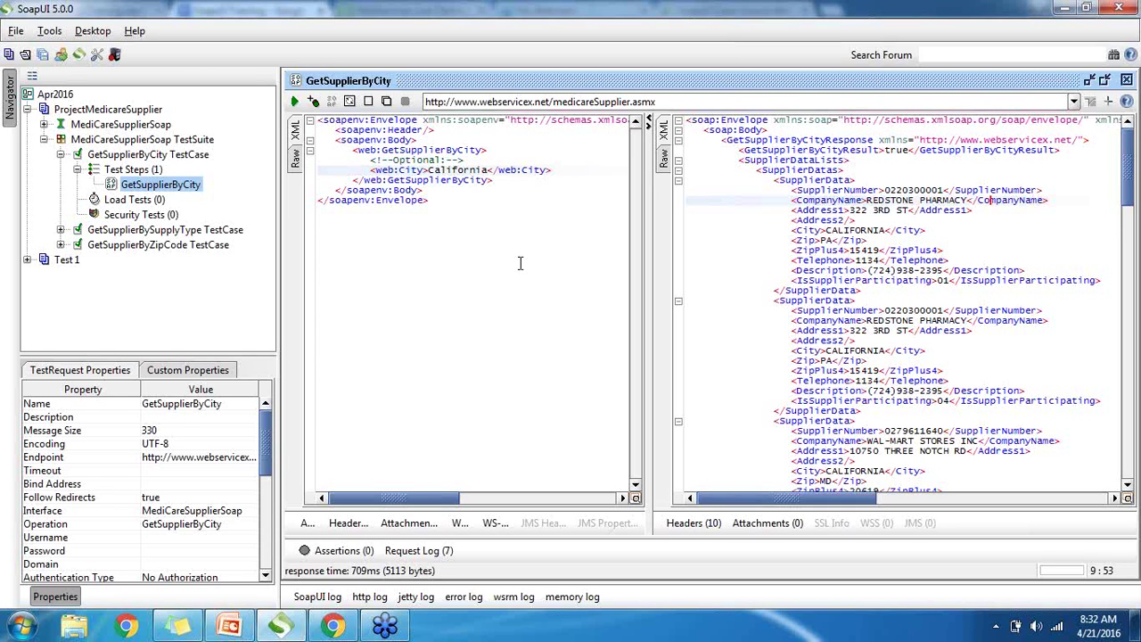
Examine the SupplierData records throughout the GetSupplierByCity response for California.
left_click(865, 219)
key("Down")
key("Down")
key("Down")
key("Down")
key("Down")
key("Down")
key("Down")
key("Down")
key("Down")
key("Down")
key("Down")
key("Down")
key("Down")
key("Down")
key("Down")
key("Down")
key("Down")
key("Down")
key("Down")
key("Down")
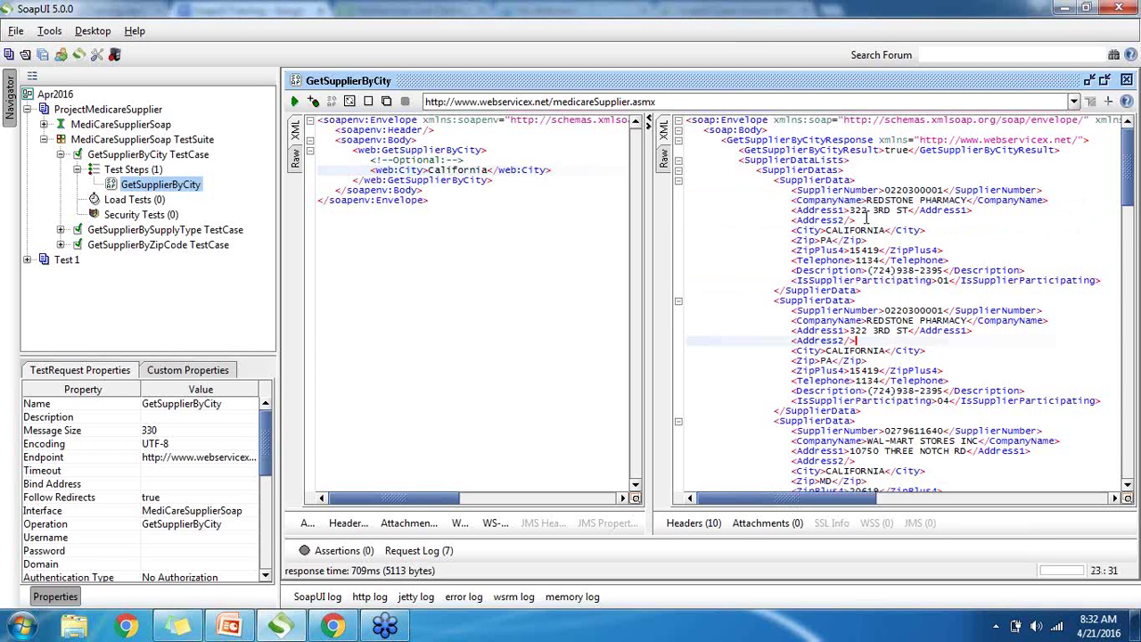
key("Down")
key("Down")
key("Down")
key("Down")
key("Down")
key("Down")
key("Down")
key("Down")
key("Down")
key("Down")
key("Down")
key("Down")
key("Down")
key("Down")
key("Down")
key("Down")
key("Down")
key("Down")
key("Down")
key("Down")
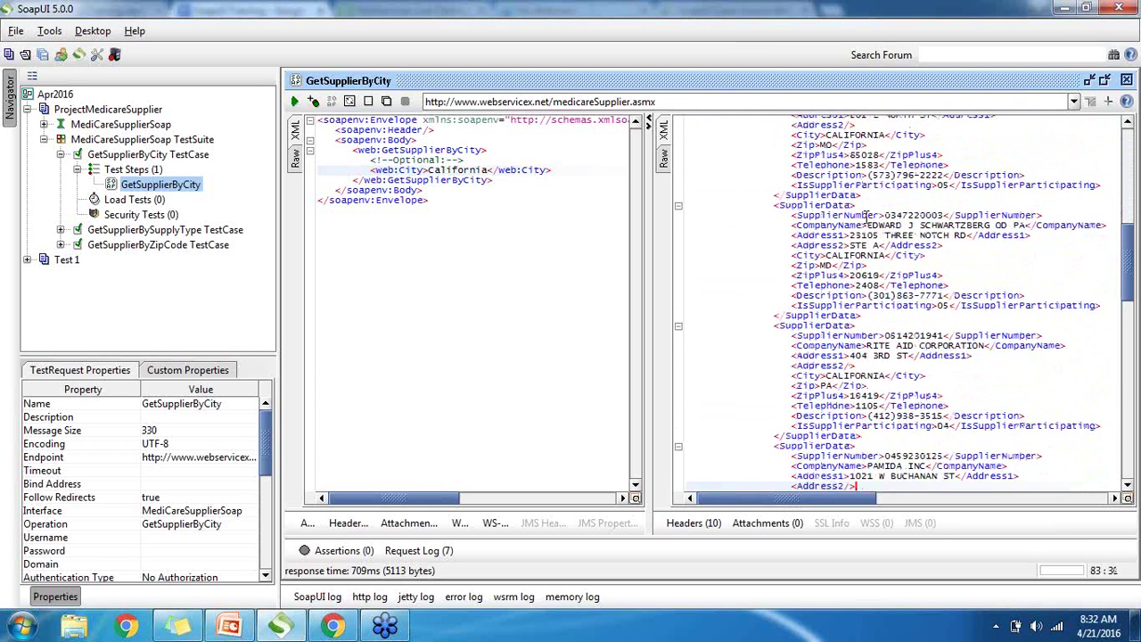
key("Down")
key("Down")
key("Down")
key("Down")
key("Down")
key("Down")
key("Down")
key("Down")
key("Down")
key("Down")
key("Down")
key("Down")
key("Down")
key("Down")
key("Down")
key("Down")
key("Down")
key("Down")
key("Down")
key("Down")
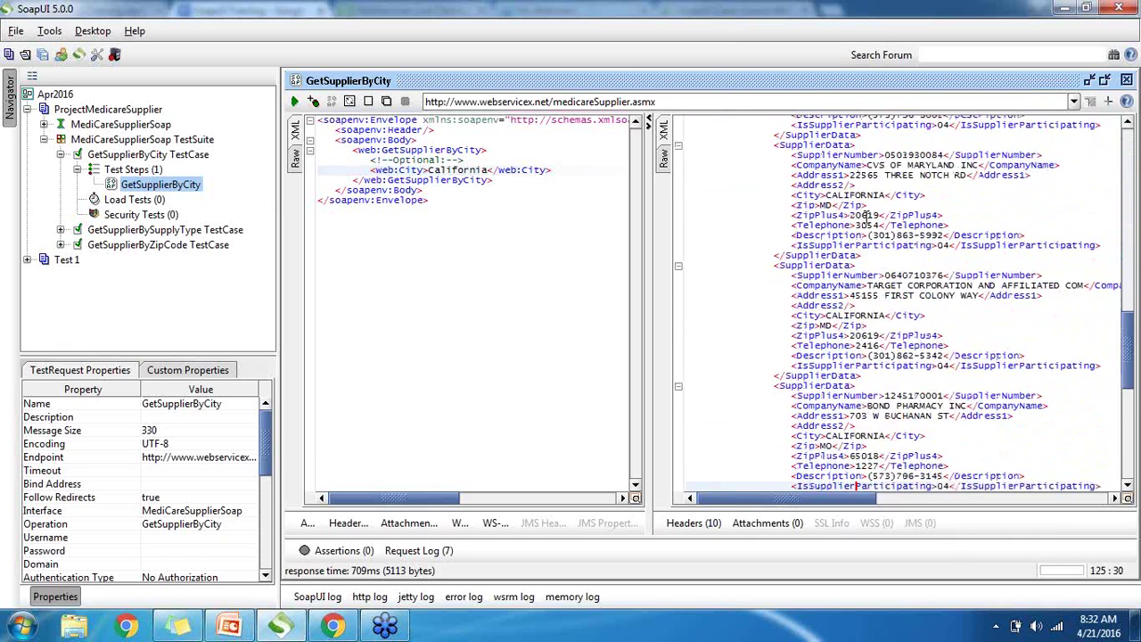
key("Up")
key("Up")
key("Up")
key("Up")
key("Up")
key("Up")
key("Up")
key("Up")
key("Up")
key("Up")
key("Up")
key("Up")
key("Up")
key("Up")
key("Up")
key("Up")
key("Up")
key("Up")
key("Up")
key("Up")
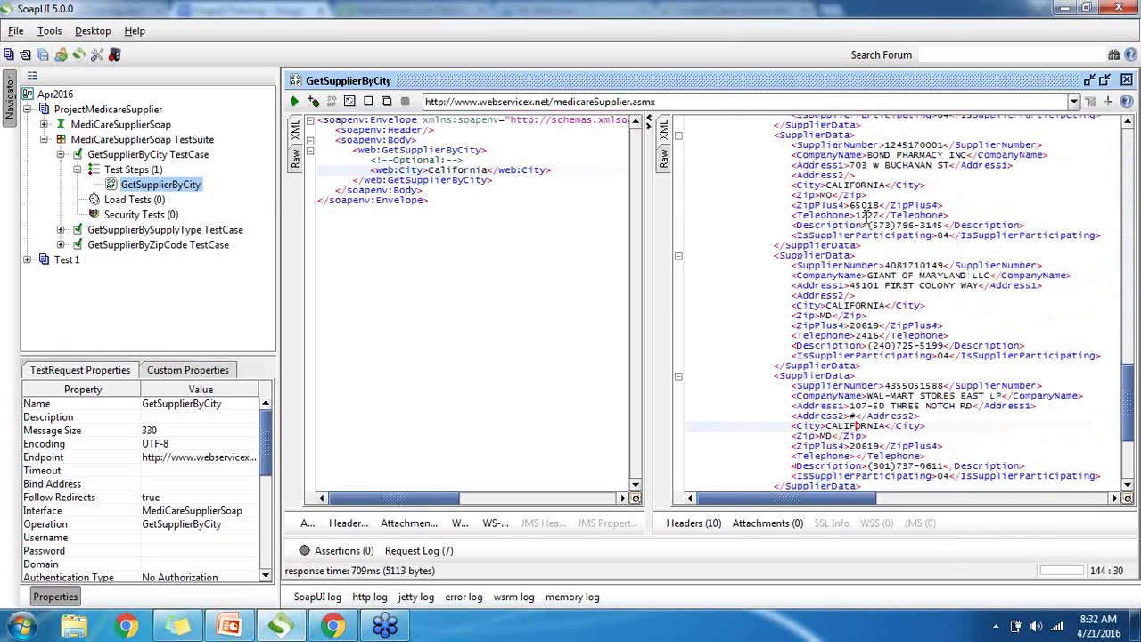
key("Up")
key("Up")
key("Up")
key("Up")
key("Up")
key("Up")
key("Up")
key("Up")
key("Up")
key("Up")
key("Up")
key("Up")
key("Up")
key("Up")
key("Up")
key("Up")
key("Up")
key("Up")
key("Up")
key("Up")
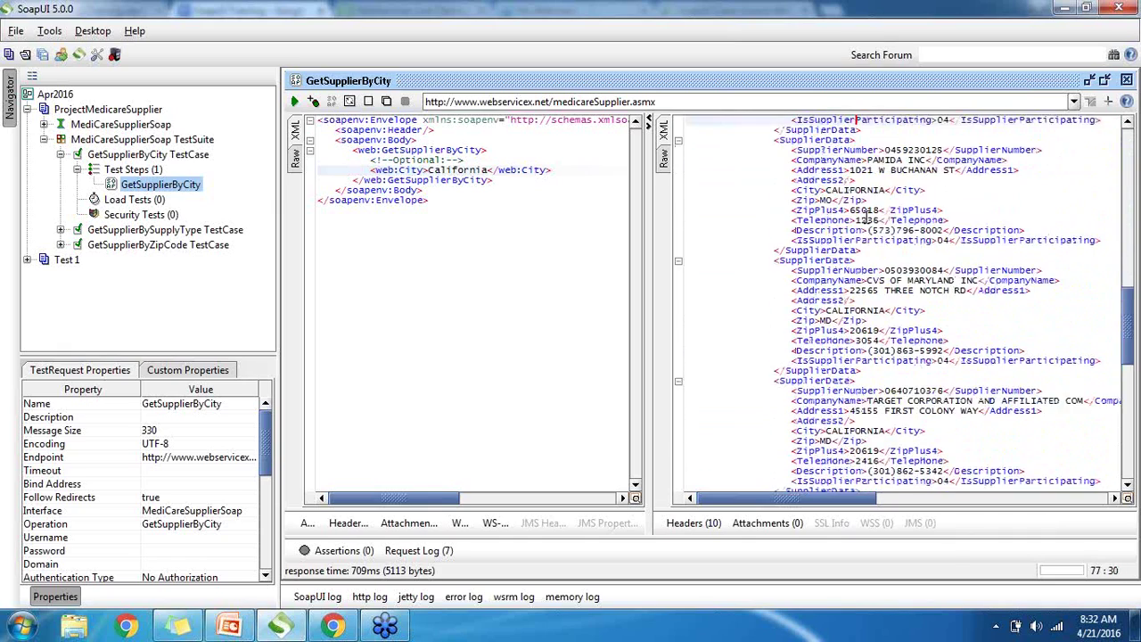
Return to the start of the GetSupplierByCity response and examine the fields of the first SupplierData record.
key("Up")
key("Up")
key("Up")
key("Up")
key("Up")
key("Up")
key("Up")
key("Up")
key("Up")
key("Up")
key("Up")
key("Up")
key("Up")
key("Up")
key("Up")
key("Up")
key("Up")
key("Up")
key("Up")
key("Up")
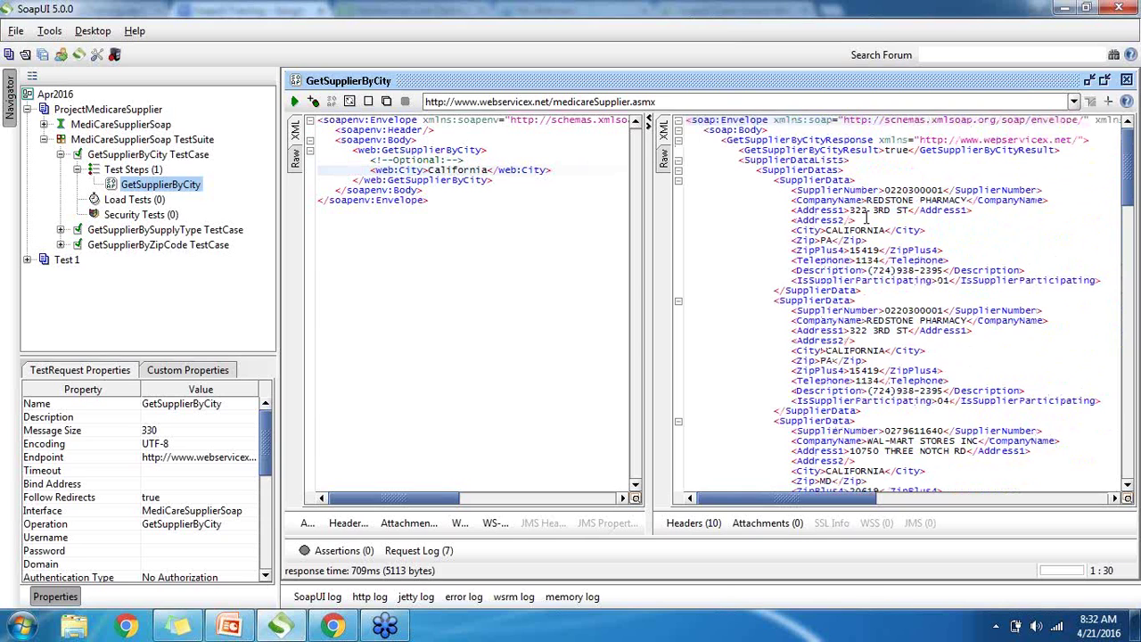
left_click_drag(791, 190, 1023, 269)
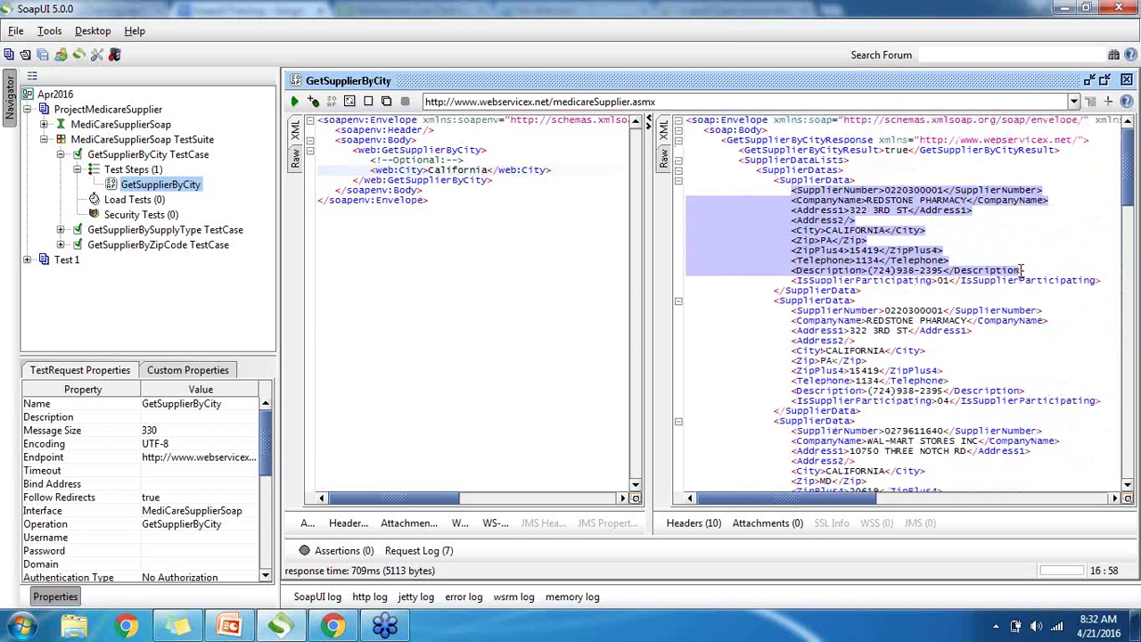
left_click(992, 232)
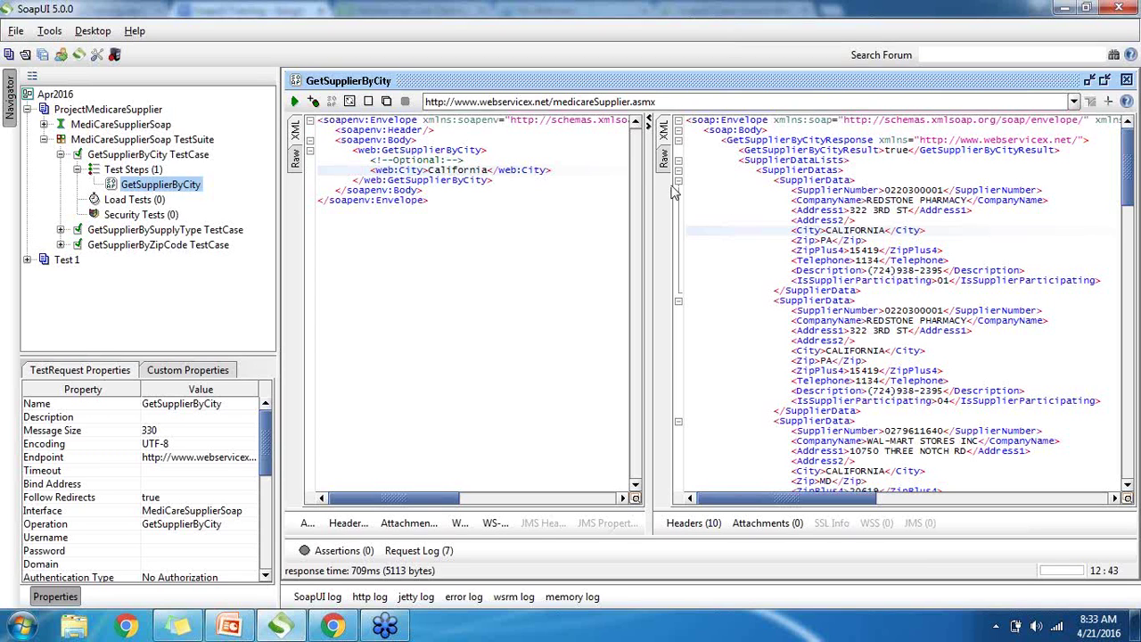
Compare the web:City value in the request with the first two SupplierData records in the response.
left_click(488, 169)
left_click_drag(488, 170, 428, 166)
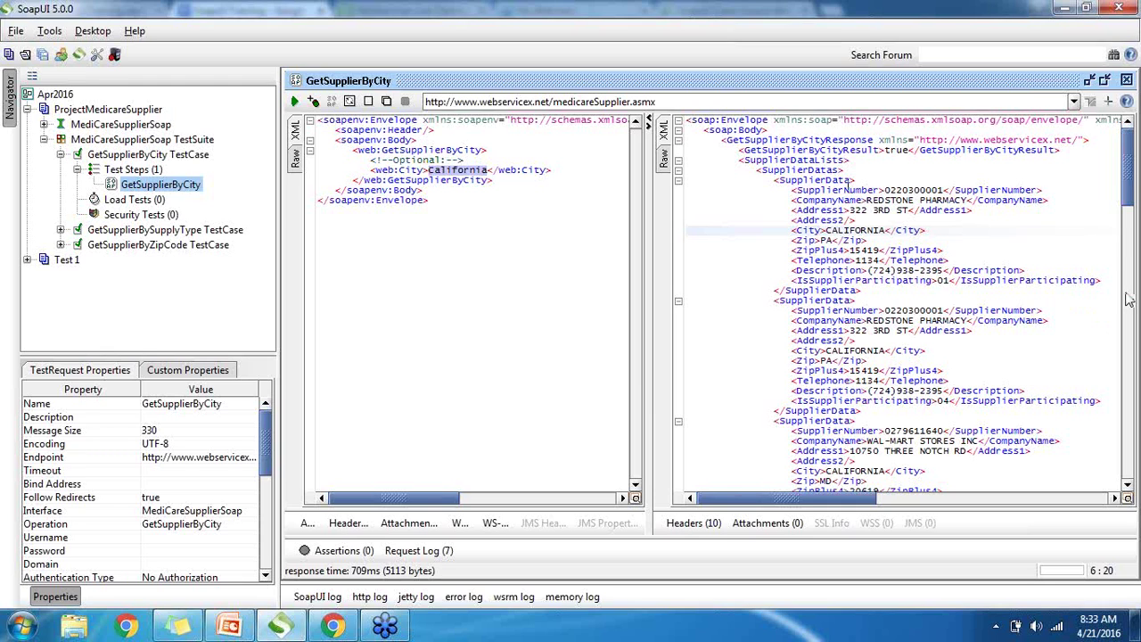
left_click_drag(793, 189, 992, 276)
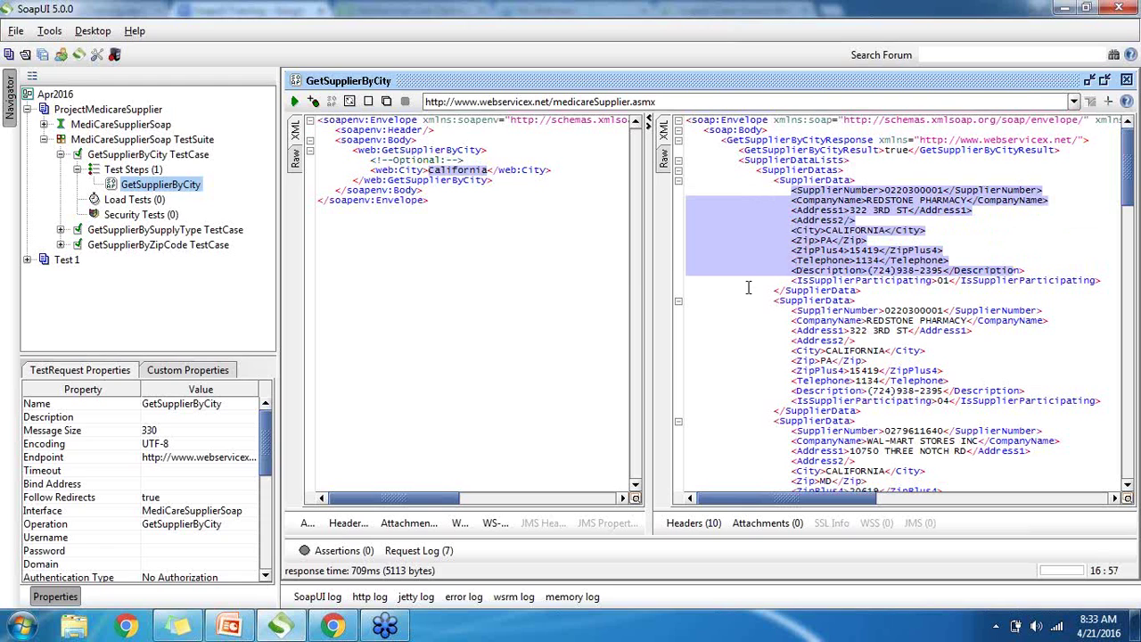
left_click(747, 324)
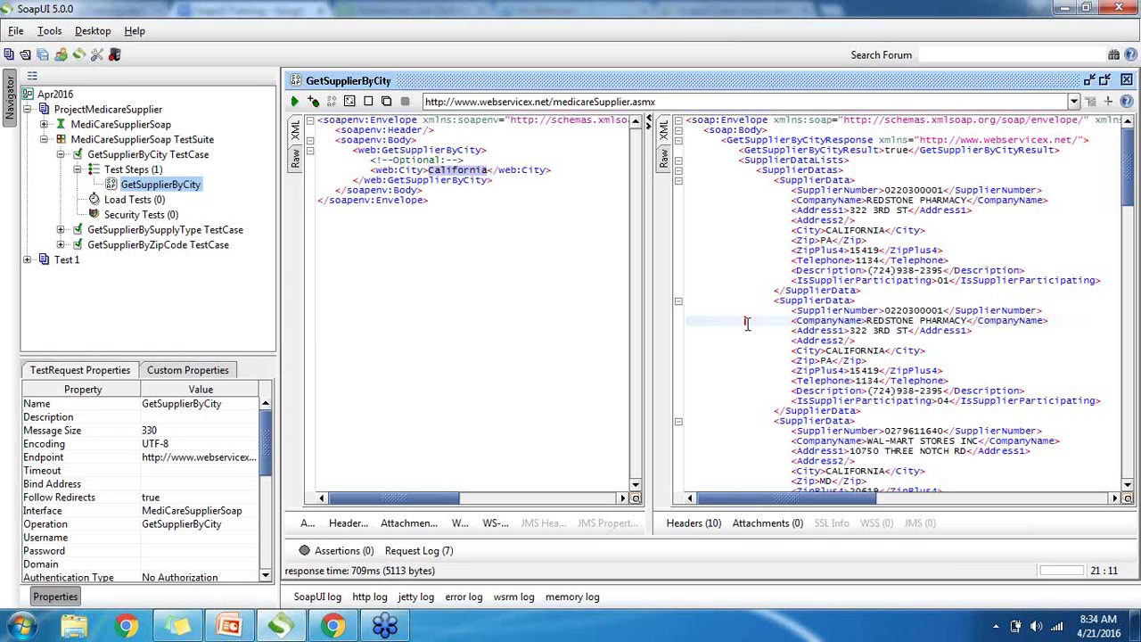
left_click(1007, 321)
Show the assertions list of the GetSupplierByCity test step, declining to save ProjectMedicareSupplier.
left_click(348, 550)
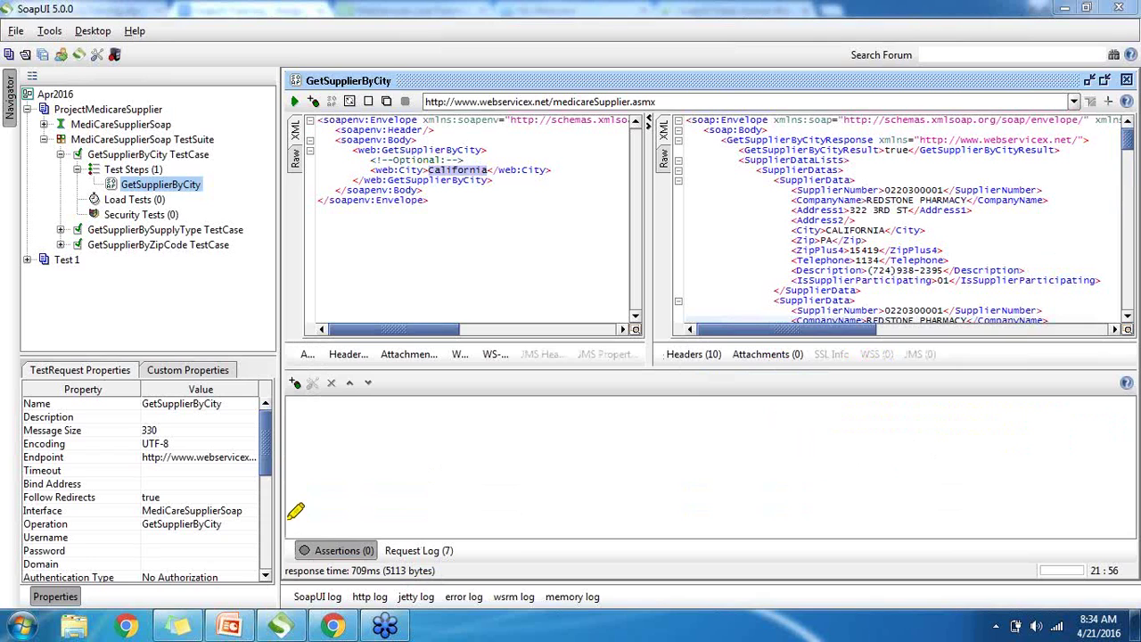
mouse_move(288, 519)
left_mouse_down()
mouse_move(282, 581)
mouse_move(287, 516)
mouse_move(557, 497)
mouse_move(551, 553)
mouse_move(294, 588)
left_mouse_up()
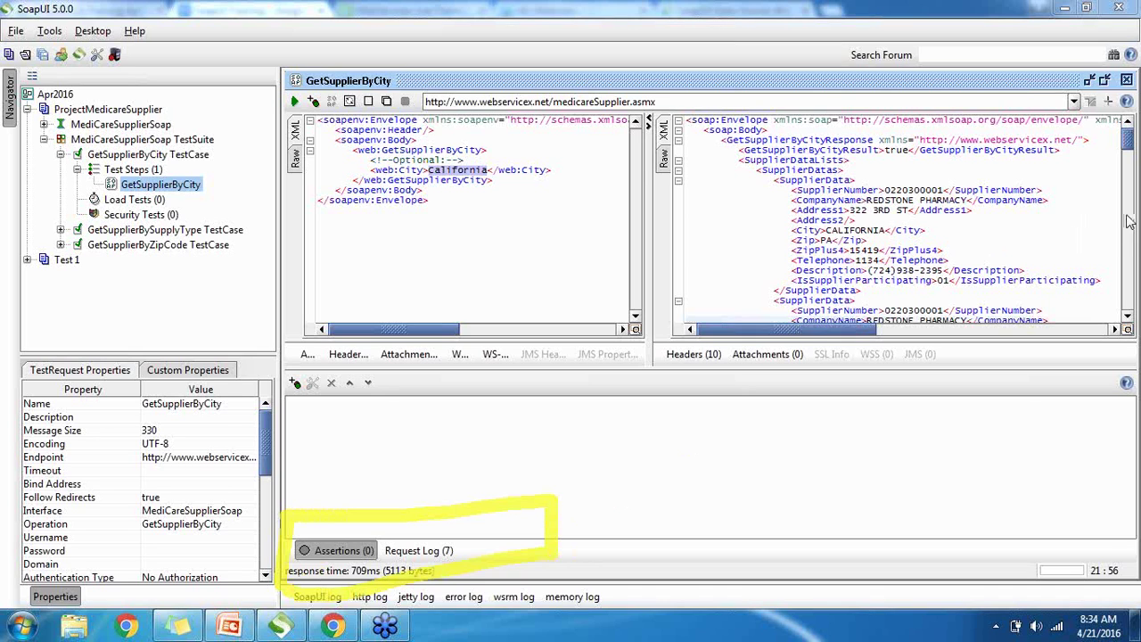
key("e")
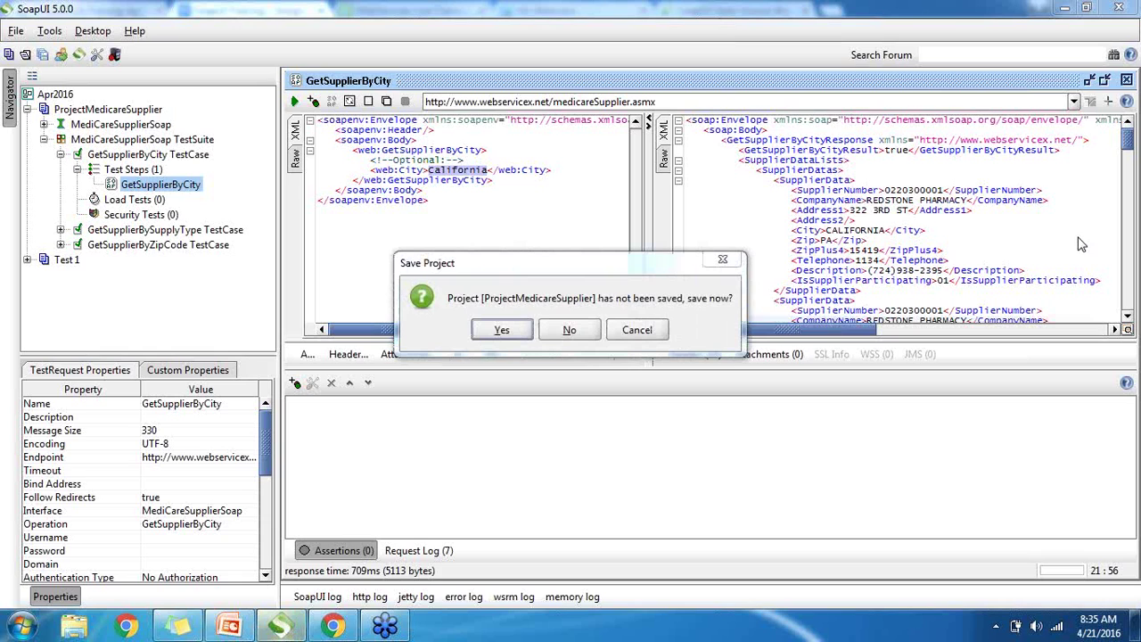
left_click(567, 331)
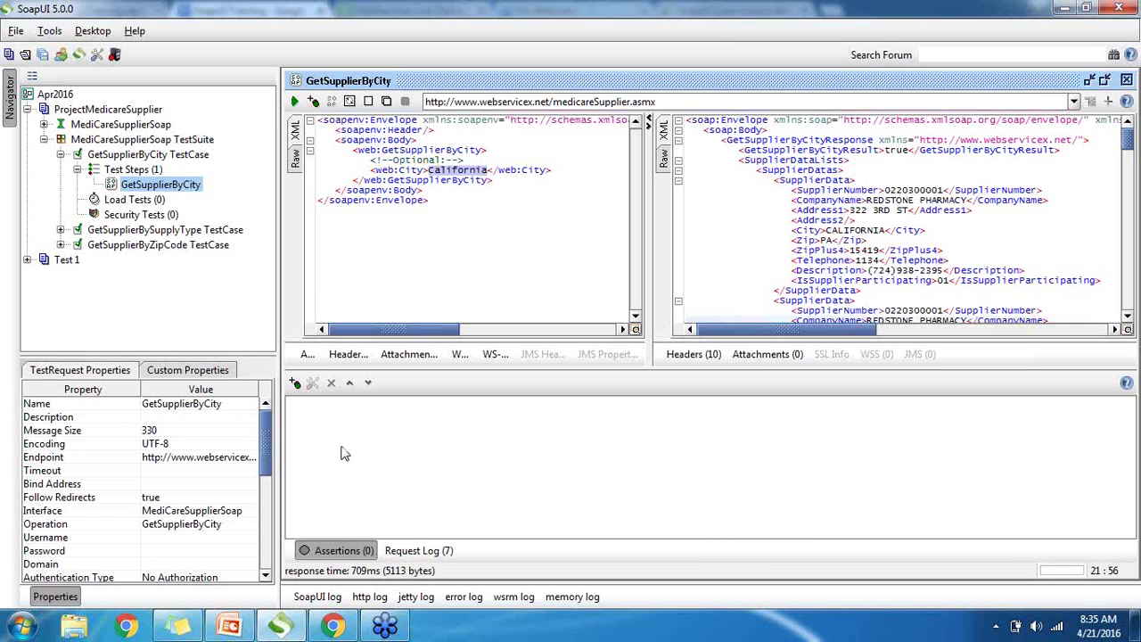
left_click(337, 552)
left_click(339, 553)
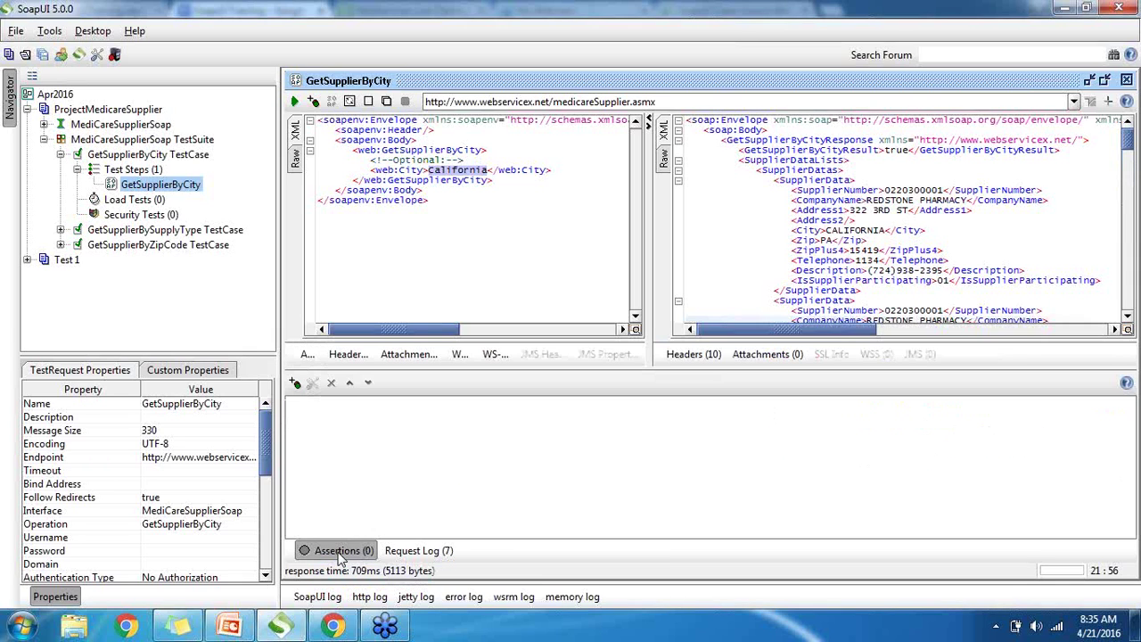
Start adding an assertion and review the Property Content types: Contains, Not Contains, XPath Match and XQuery Match.
left_click(295, 383)
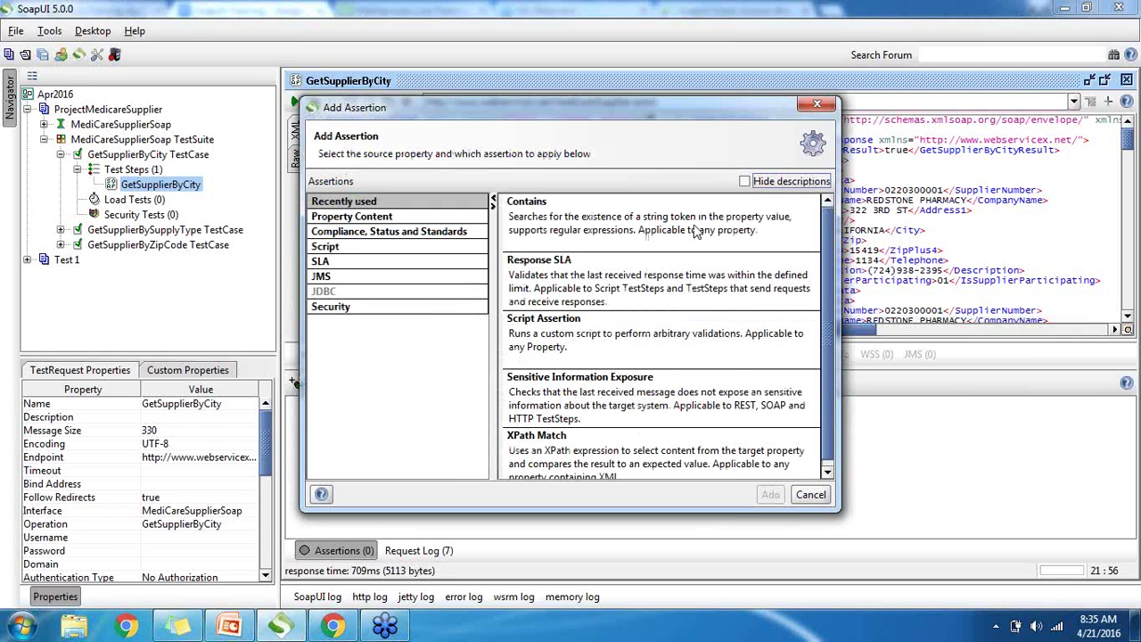
left_click(367, 218)
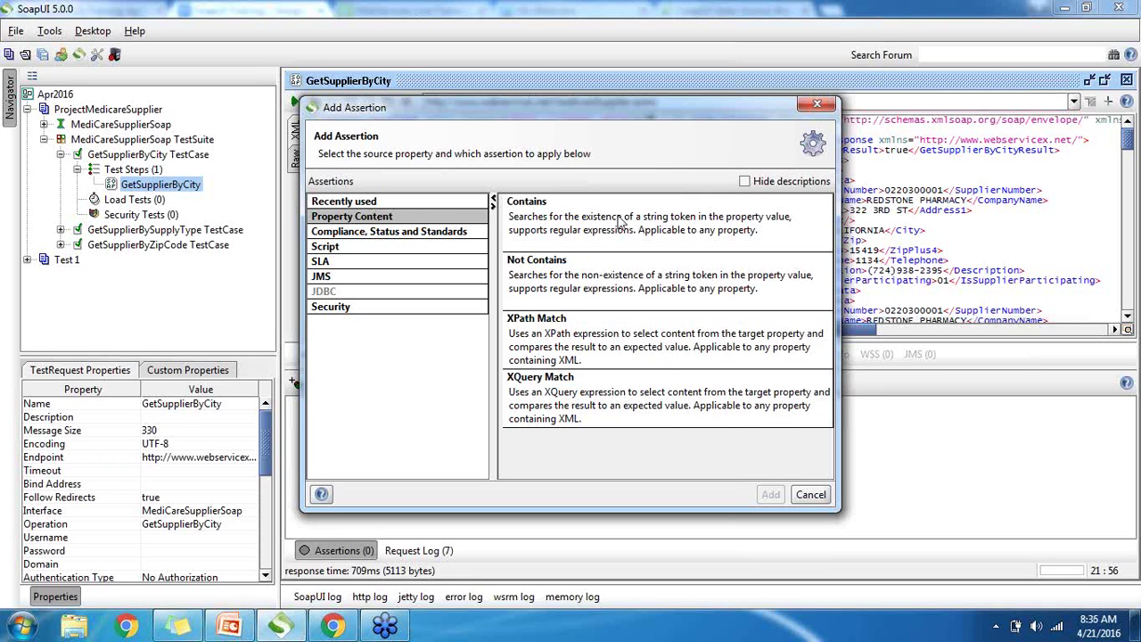
left_click(528, 205)
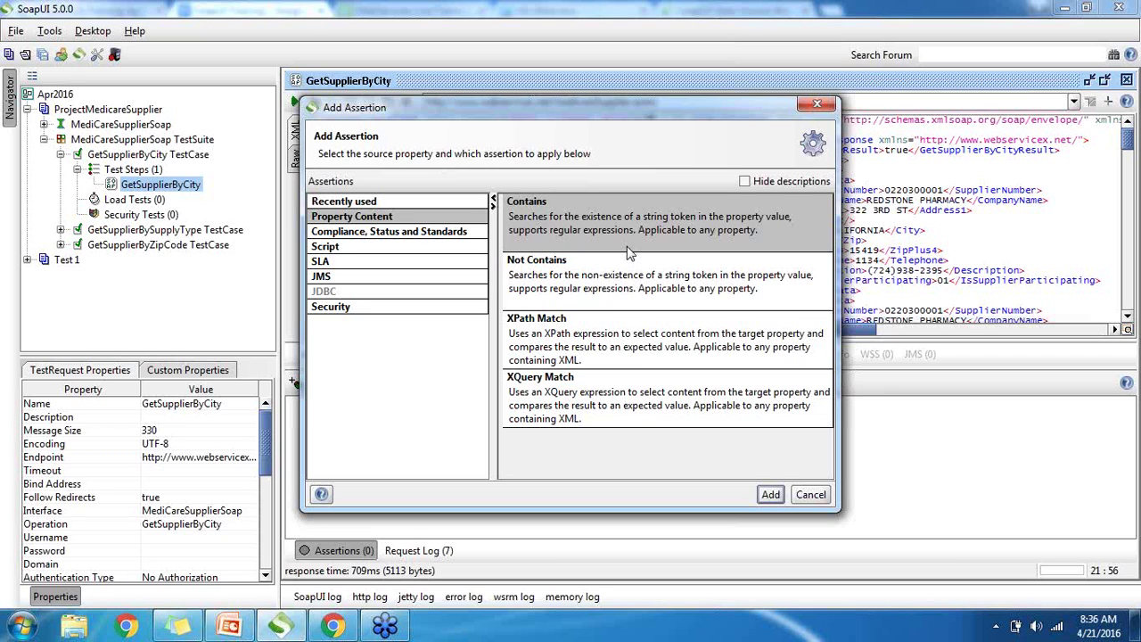
left_click(562, 279)
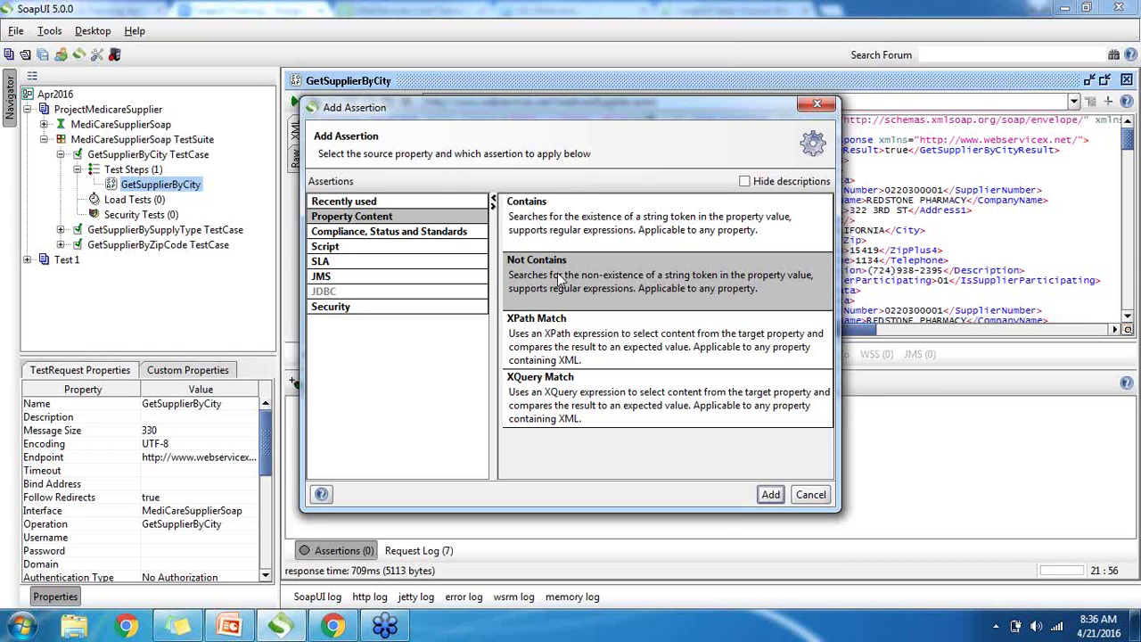
left_click(581, 335)
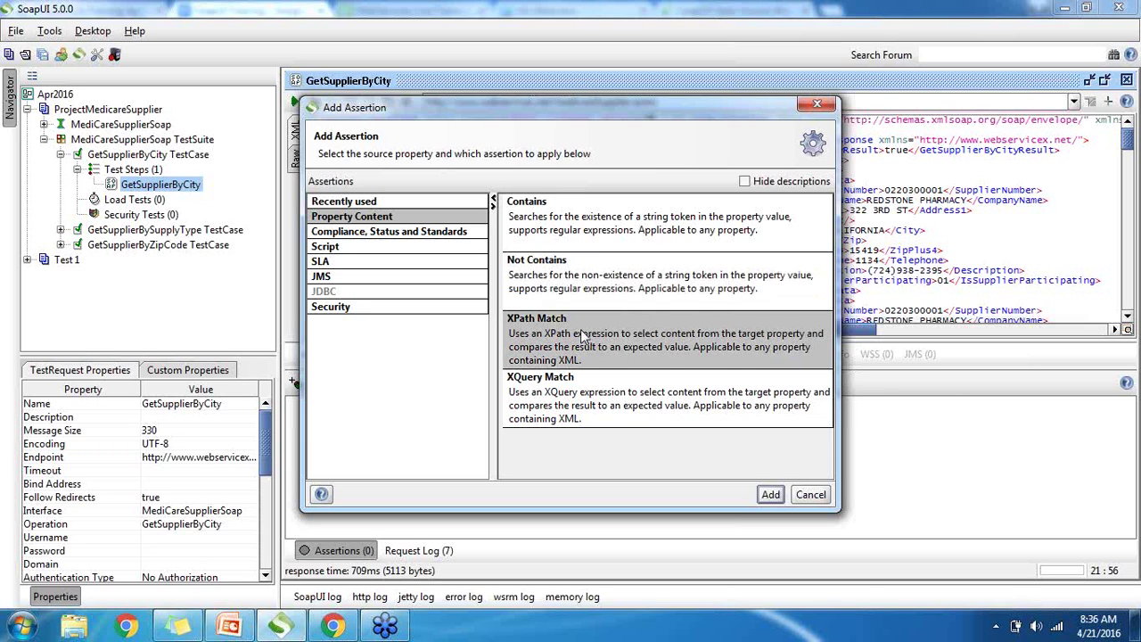
left_click(542, 401)
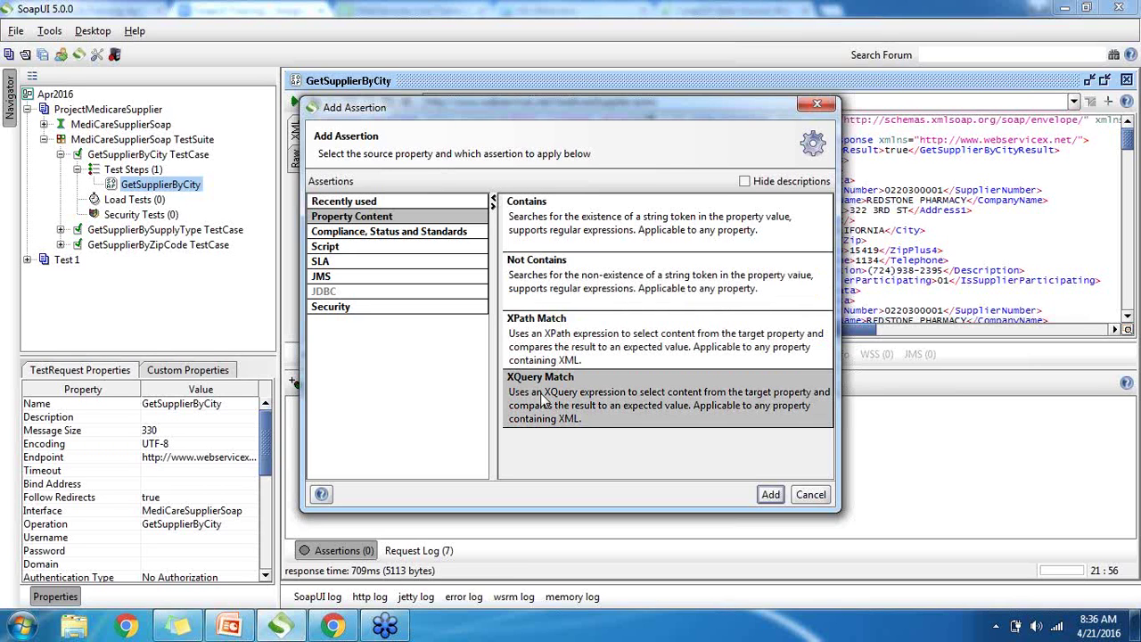
left_click(553, 364)
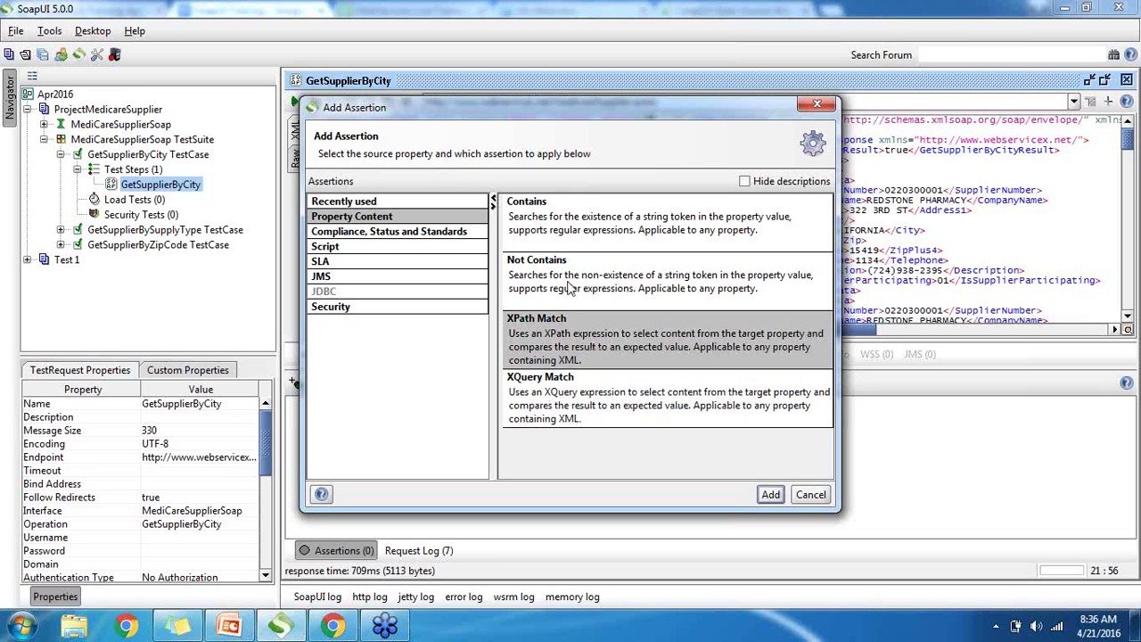
left_click(571, 293)
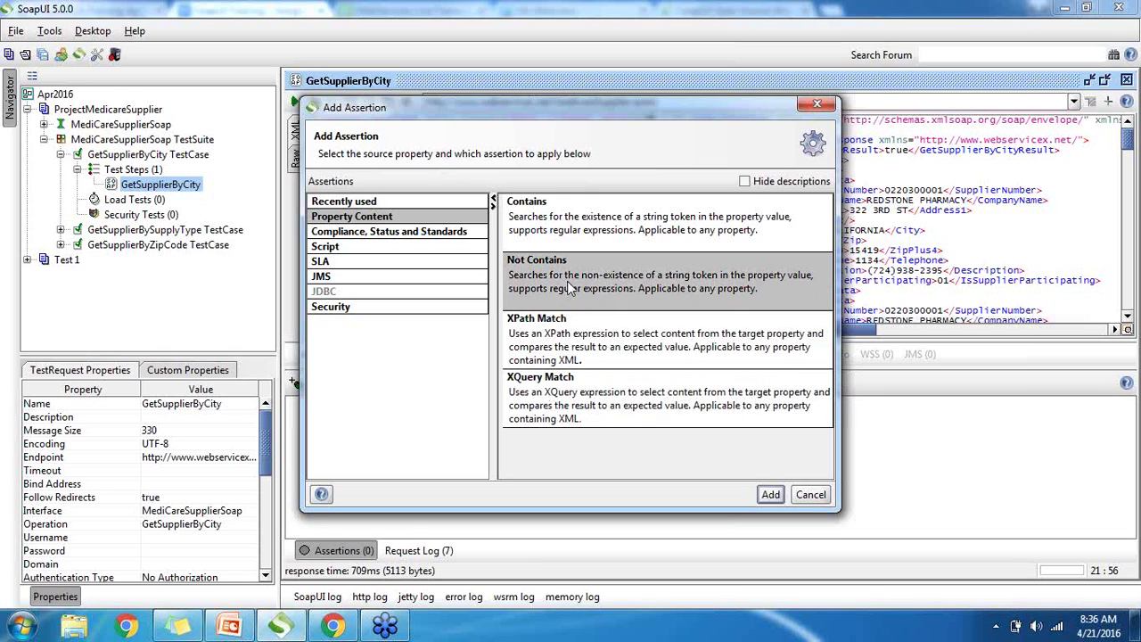
Review the Compliance, Status and Standards assertions, including Invalid HTTP Status Codes, Not SOAP Fault, Schema Compliance and SOAP Fault.
left_click(380, 234)
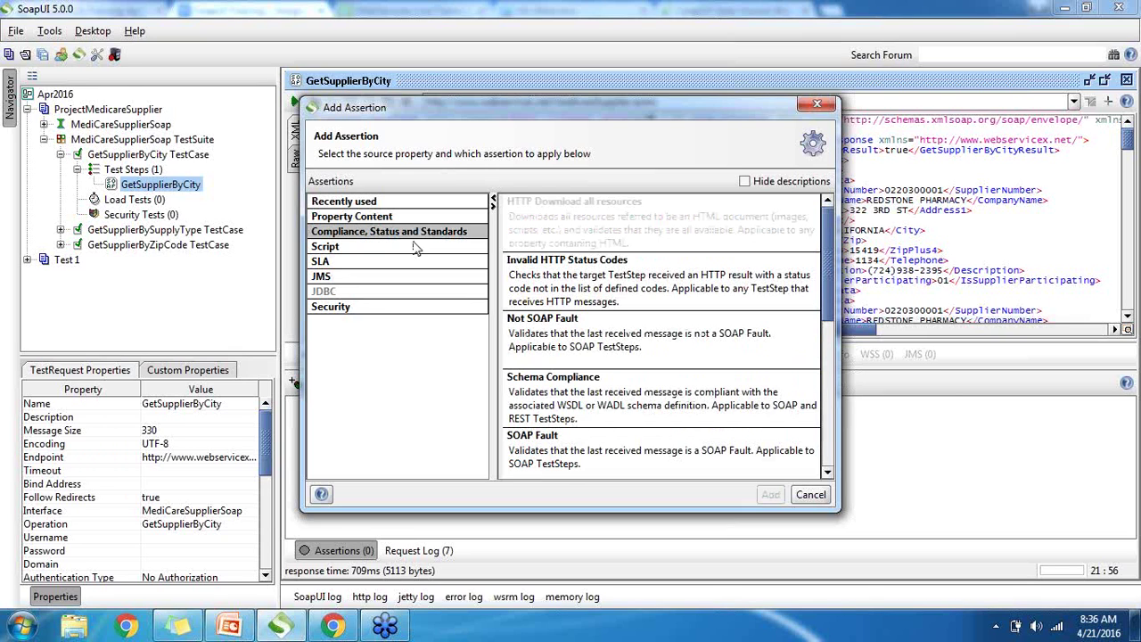
left_click(592, 278)
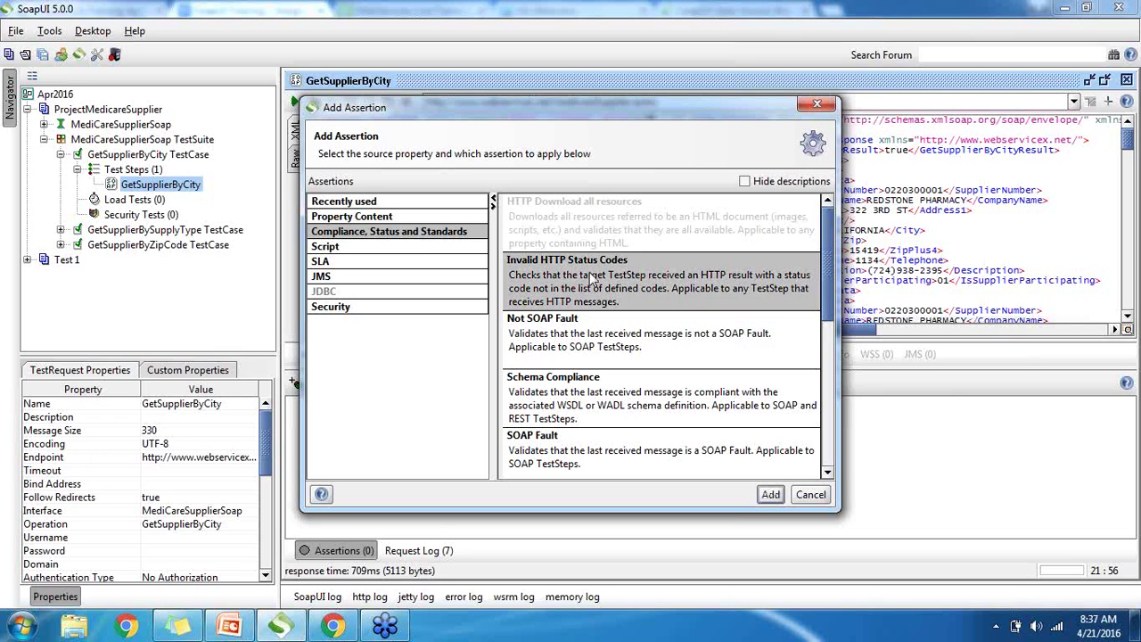
left_click(569, 341)
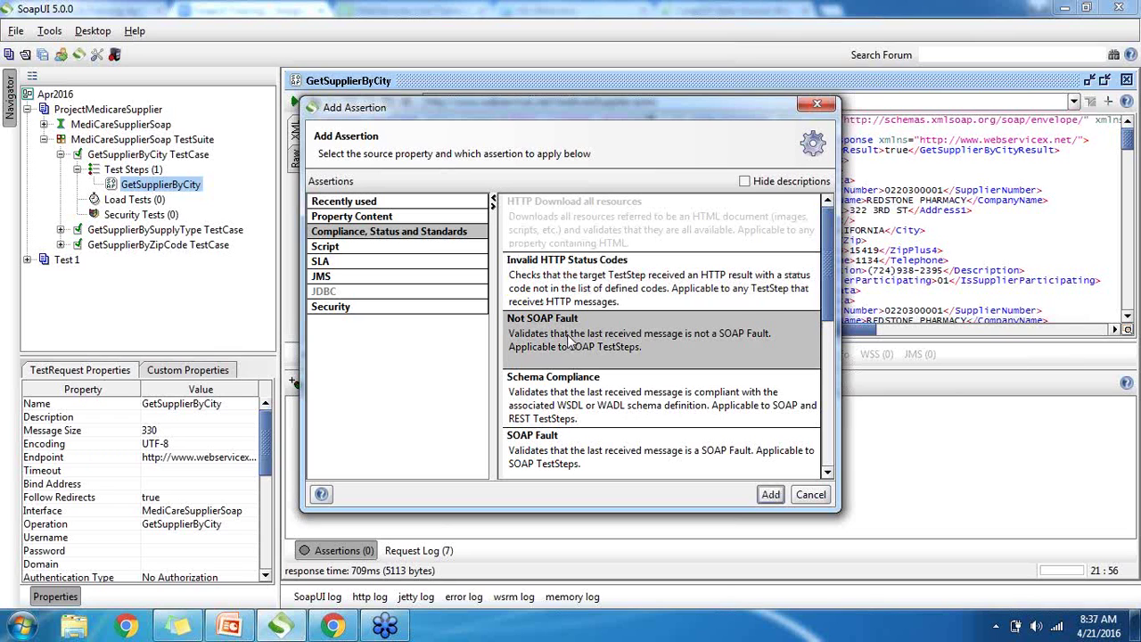
left_click(581, 381)
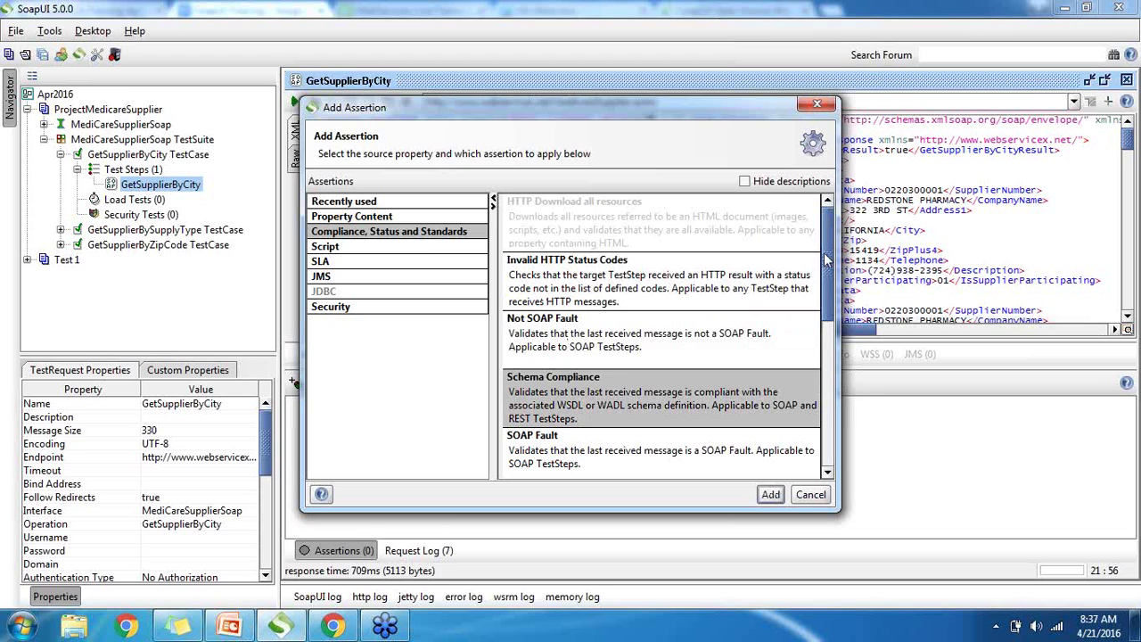
left_click_drag(825, 271, 825, 317)
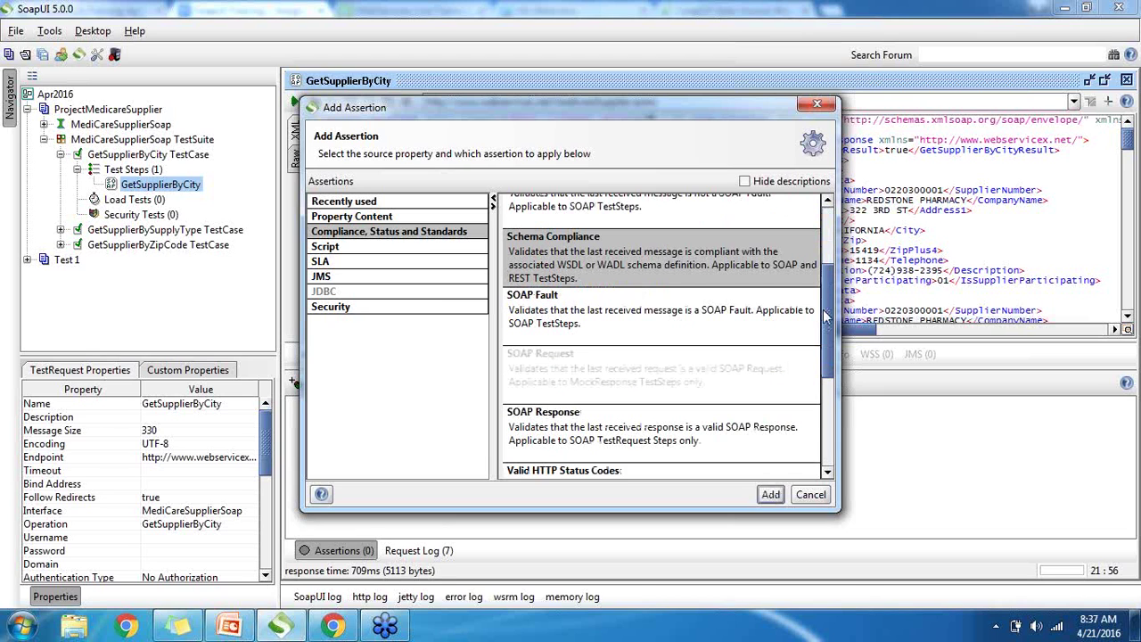
left_click(716, 309)
left_click_drag(829, 306, 826, 251)
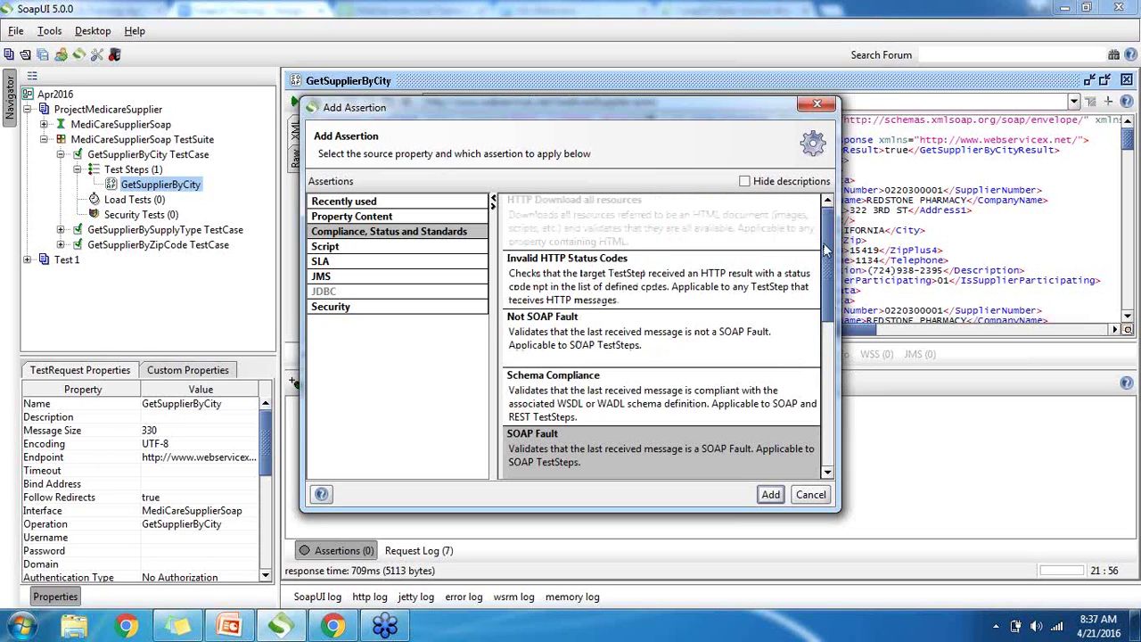
left_click(553, 330)
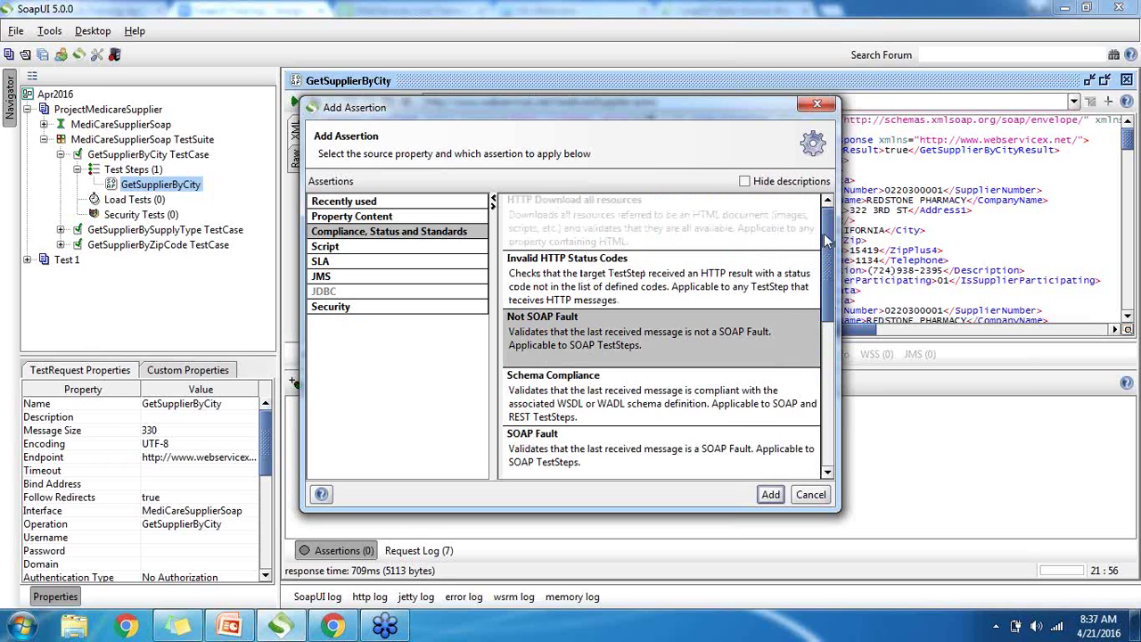
left_click_drag(825, 239, 833, 332)
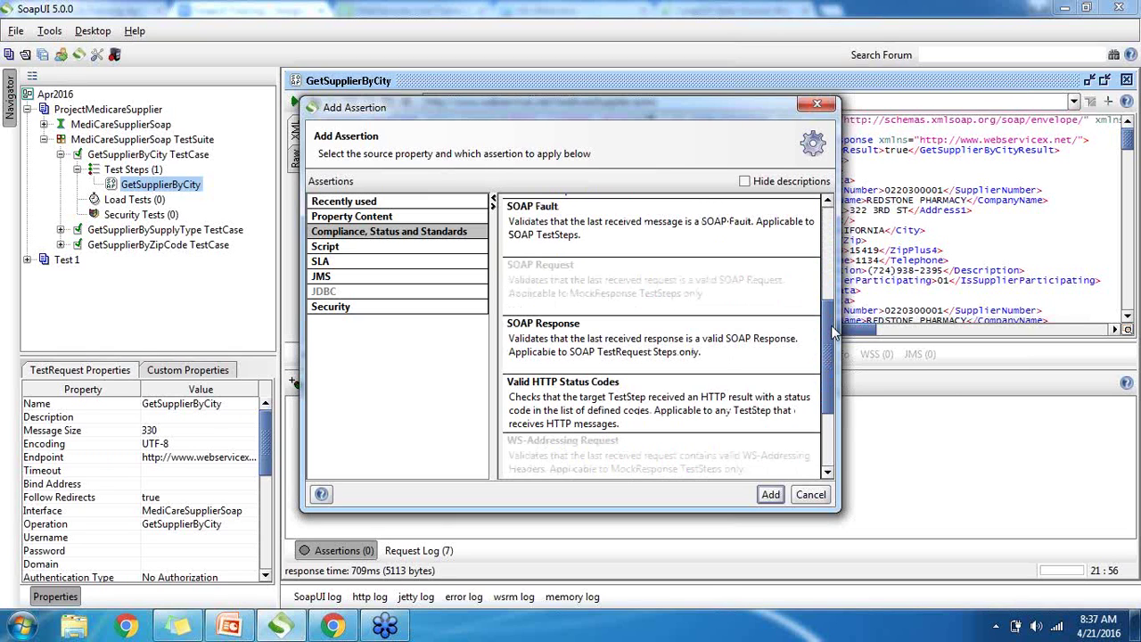
Review the Script, SLA, Security and JMS assertion categories, ending on the Property Content category.
left_click(386, 252)
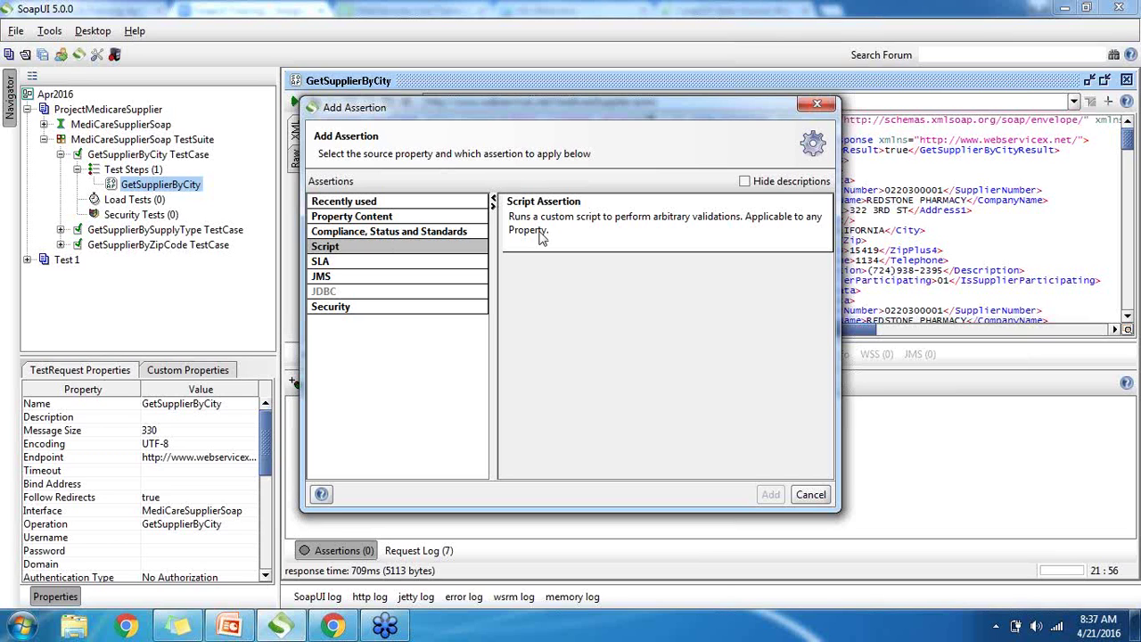
left_click(441, 235)
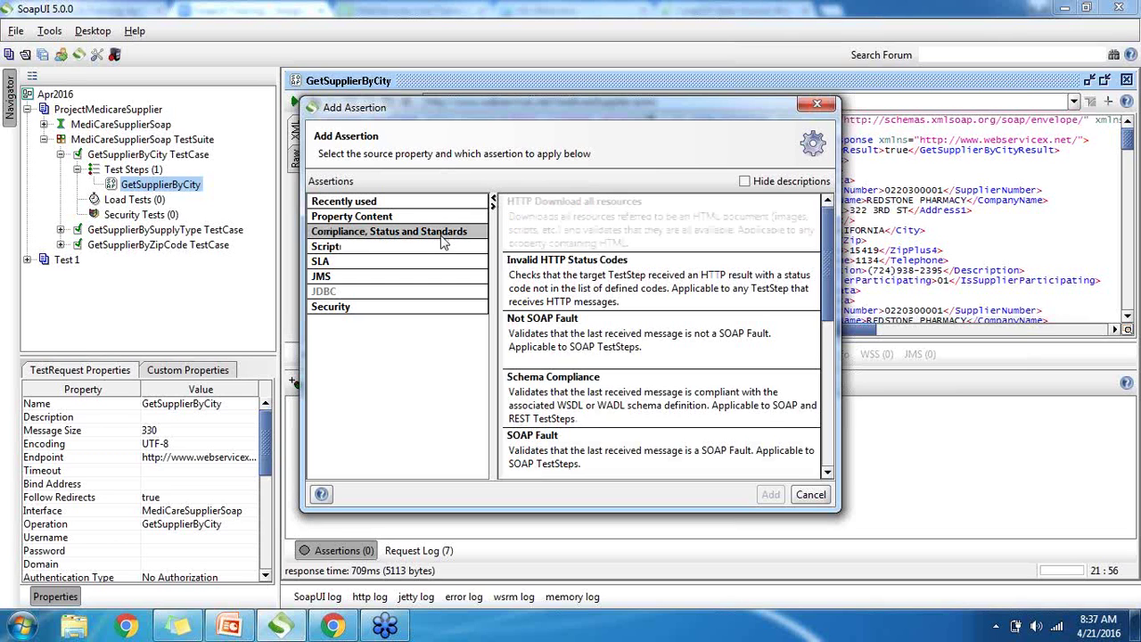
left_click(400, 218)
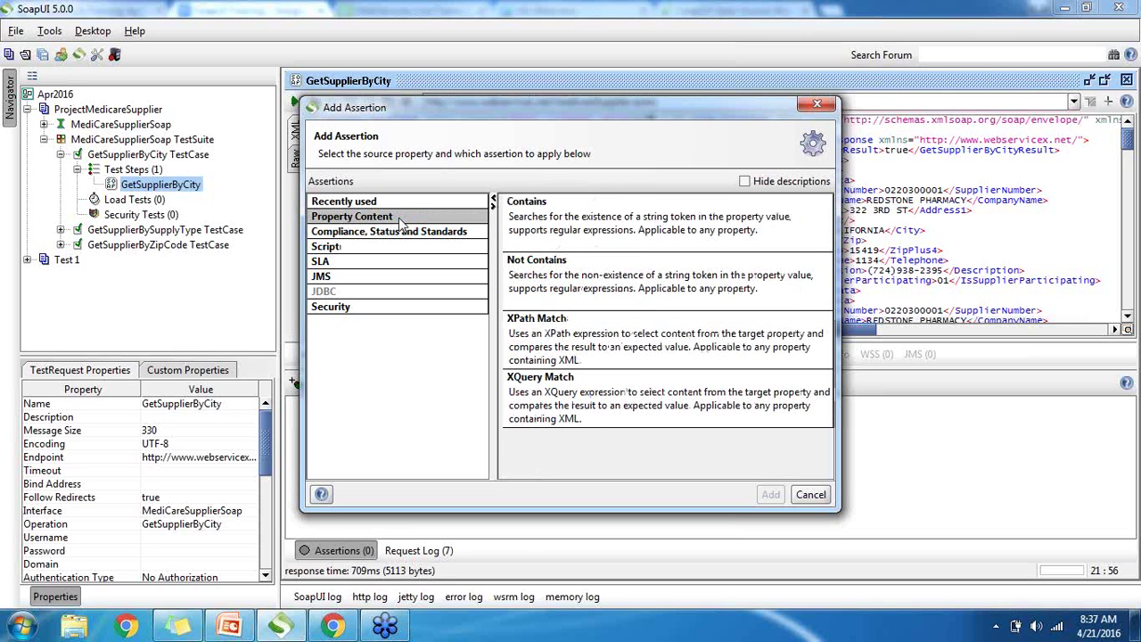
left_click(335, 249)
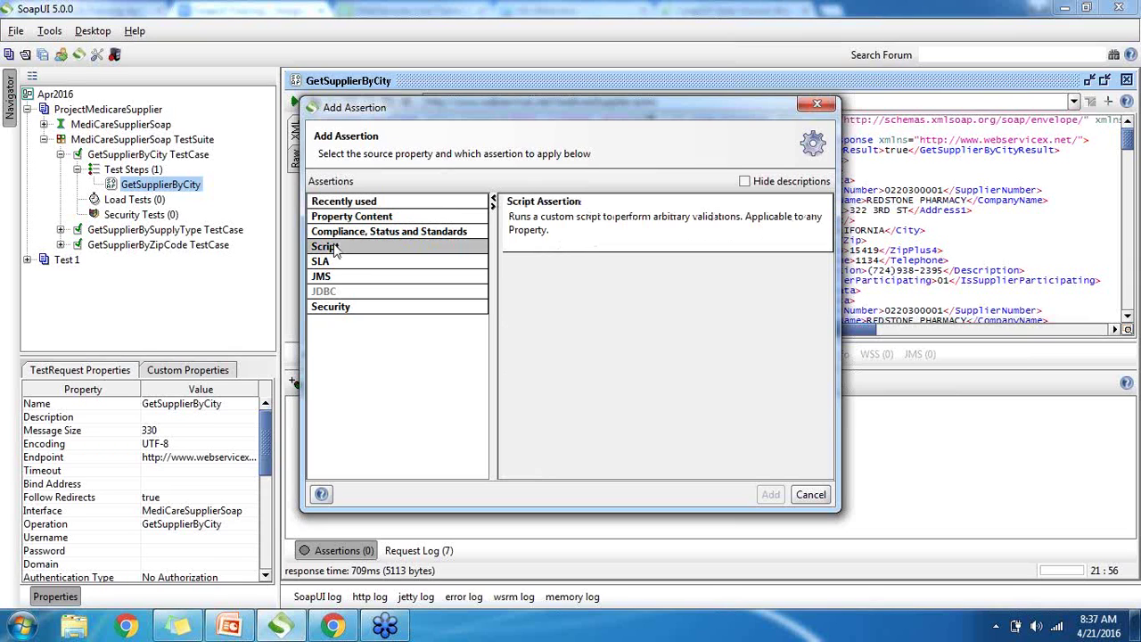
left_click(357, 261)
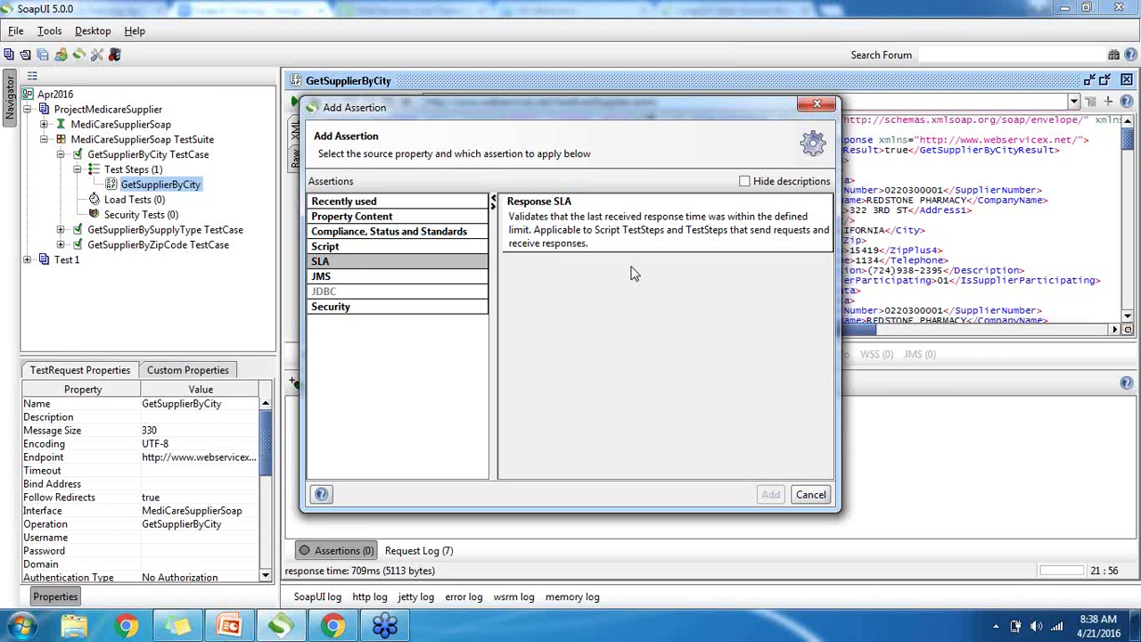
left_click(347, 313)
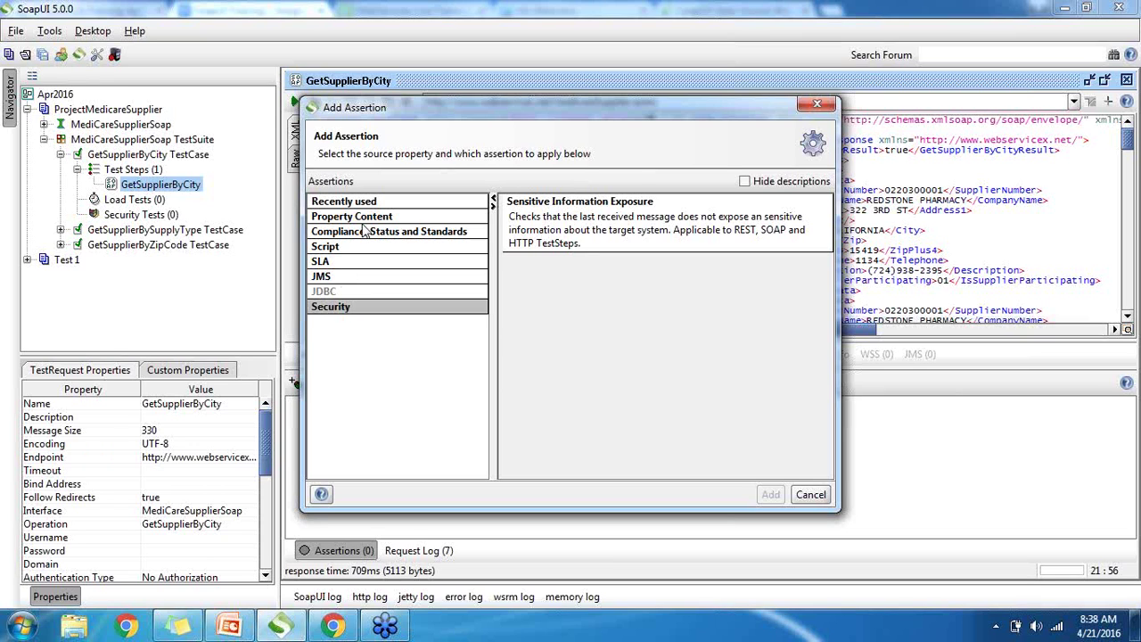
left_click(346, 280)
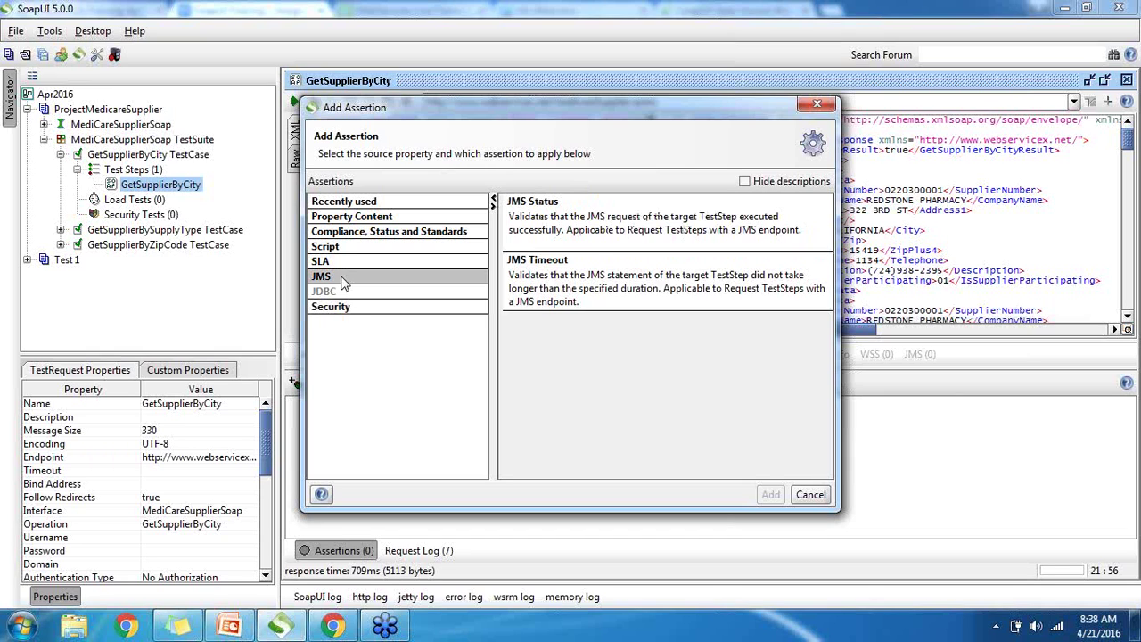
left_click(374, 220)
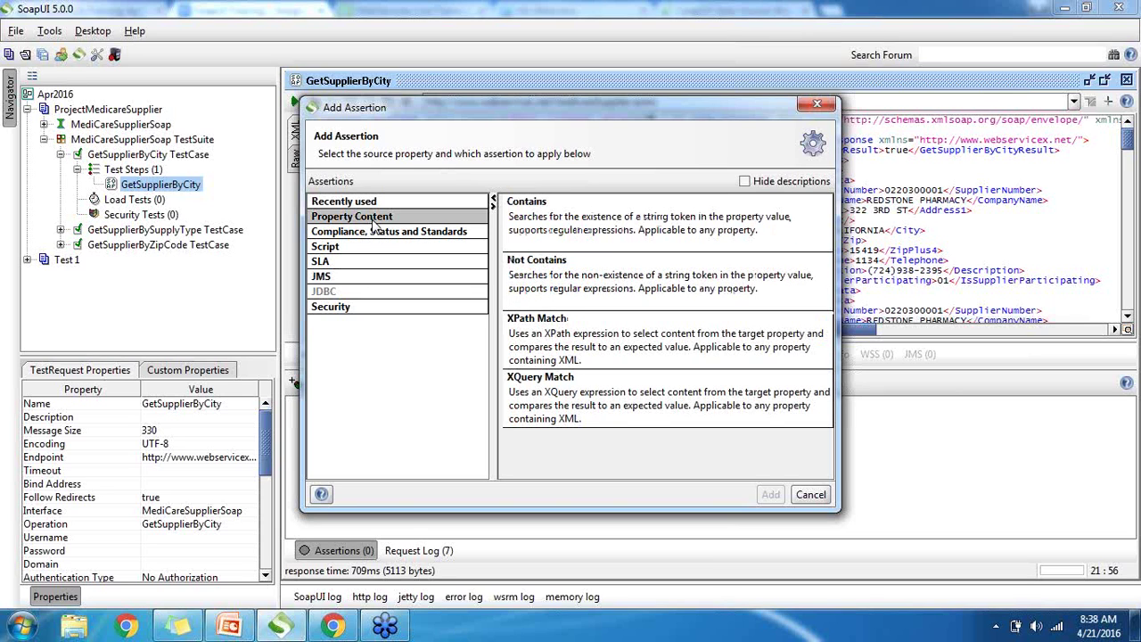
Add a Contains assertion that checks the GetSupplierByCity response for CompanyName.
left_click(562, 218)
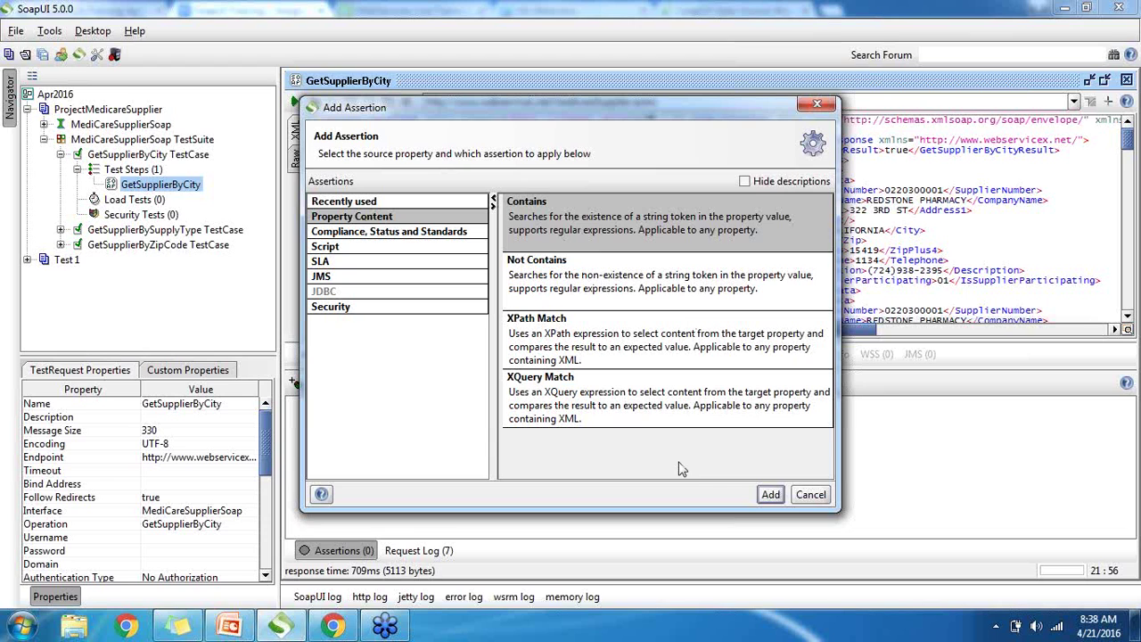
left_click(770, 496)
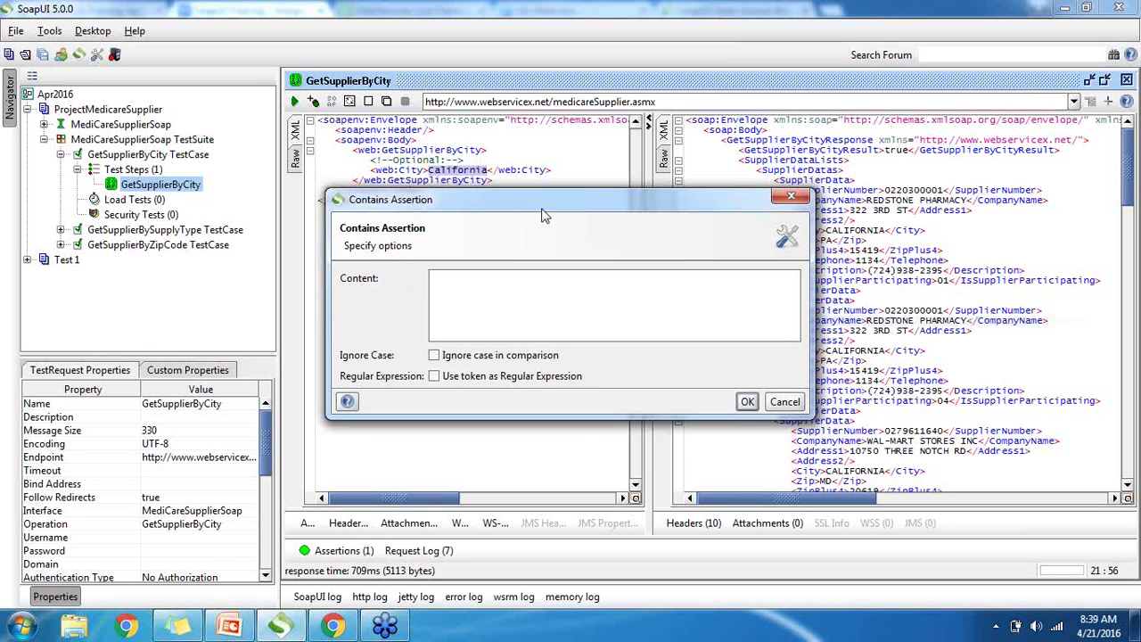
left_click_drag(545, 199, 465, 240)
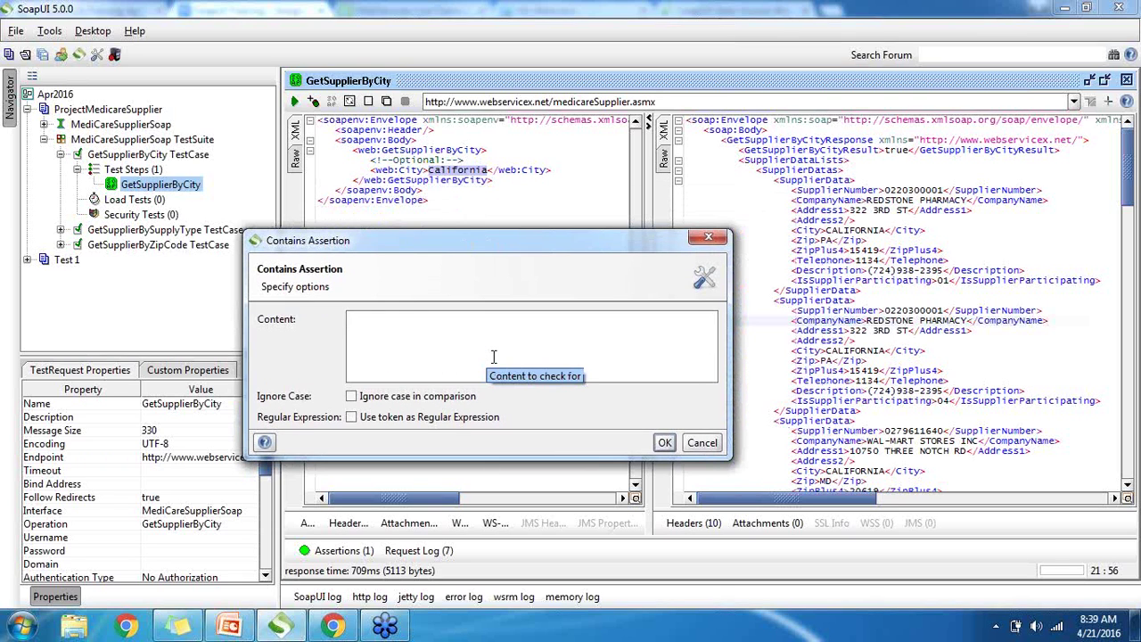
type("Comp")
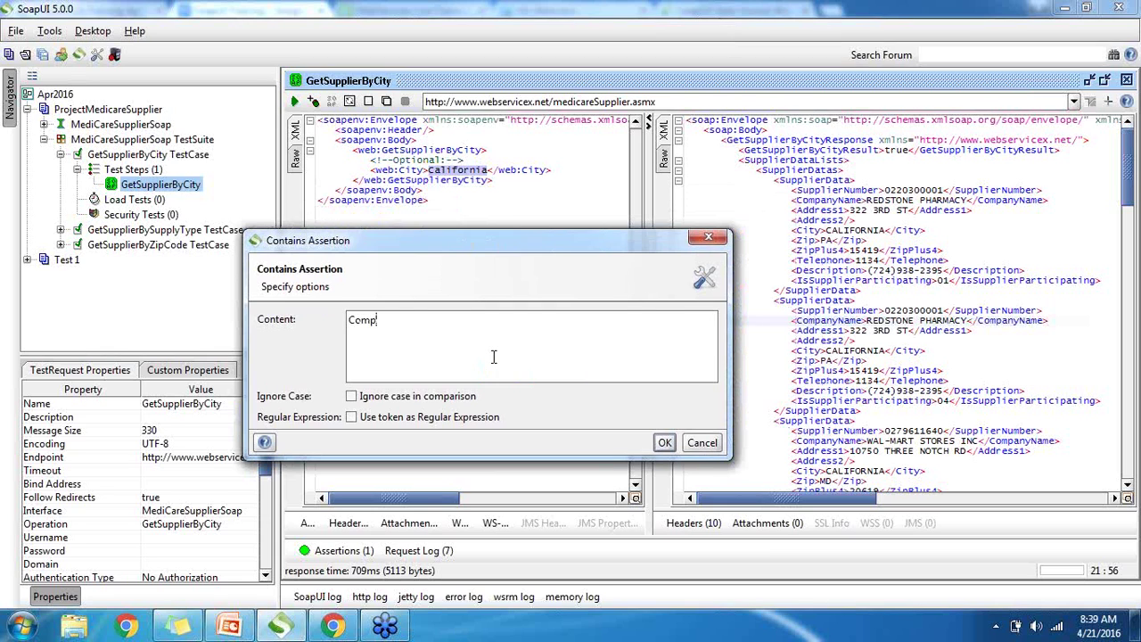
type("anyName")
left_click(664, 443)
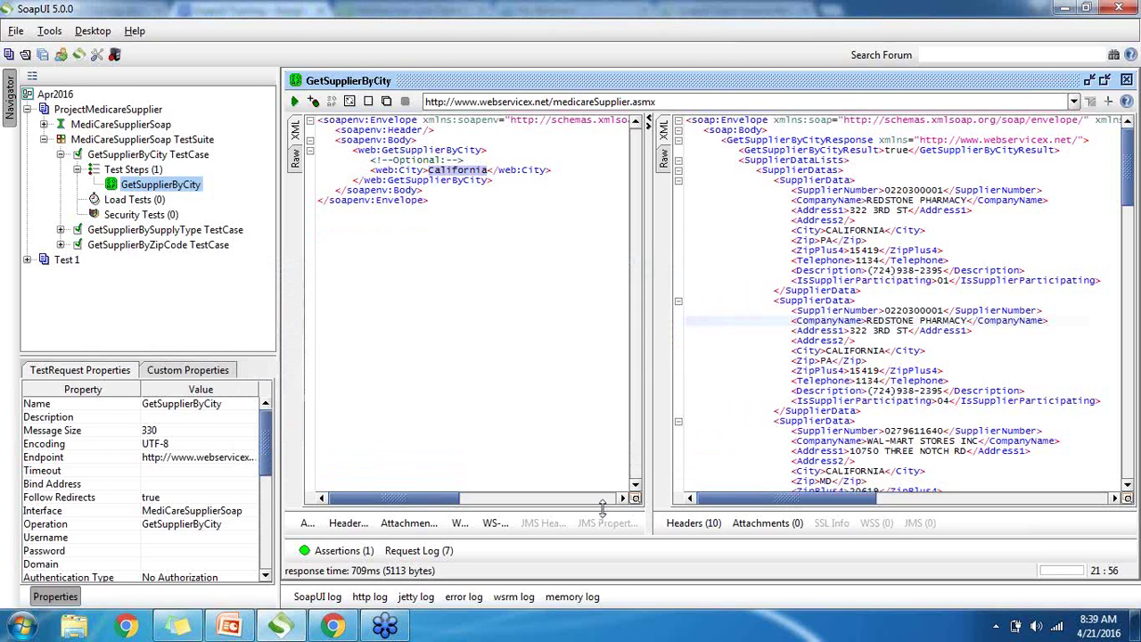
Rerun the GetSupplierByCity request for California and show the results in its assertions list.
left_click_drag(603, 508, 602, 344)
left_click(329, 553)
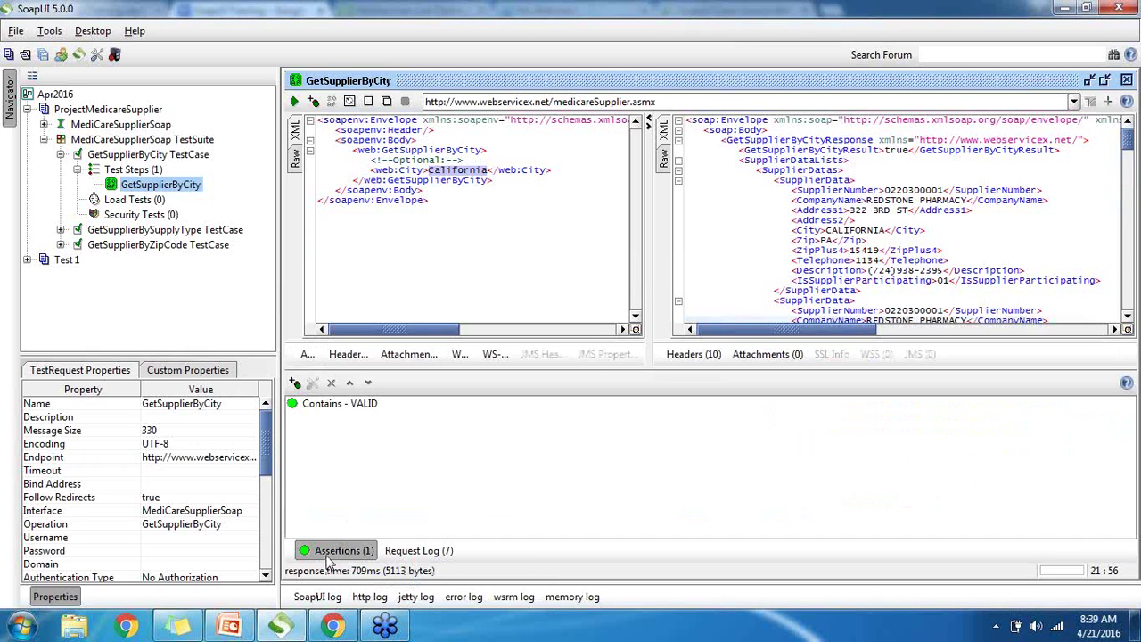
left_click(295, 101)
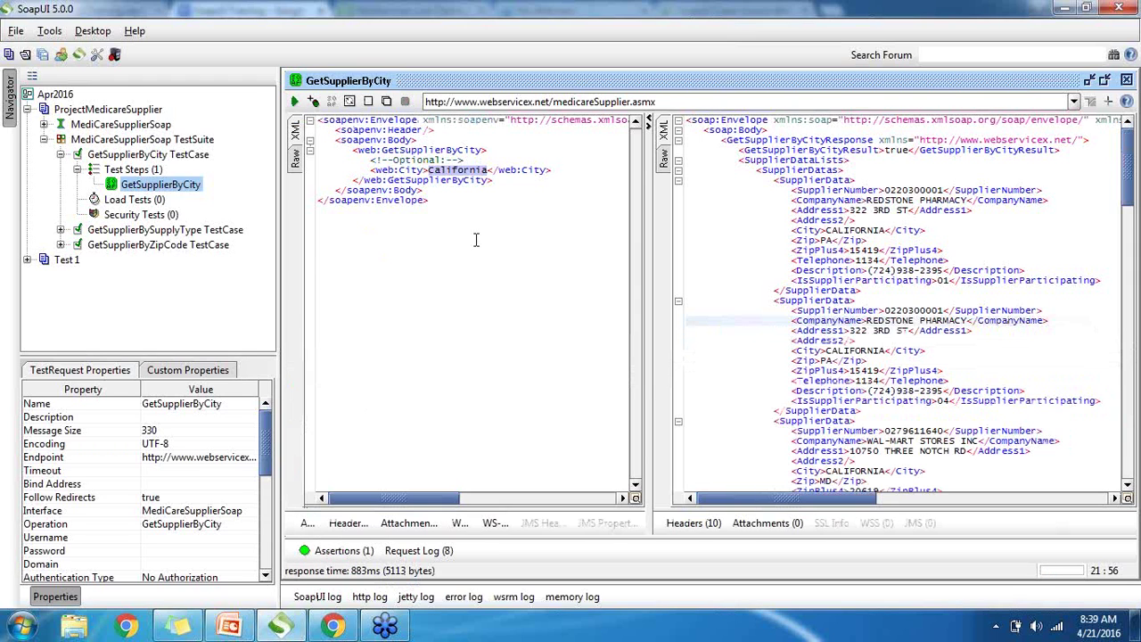
left_click(328, 552)
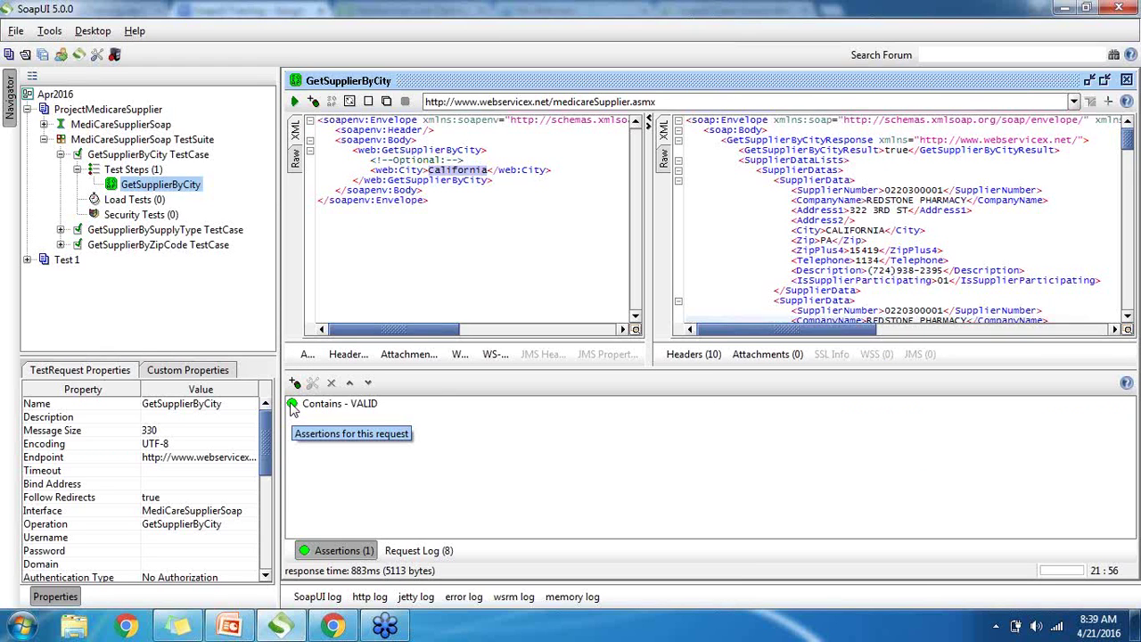
Shorten the Contains assertion's content to Comp, rerun the request and check the assertion's result.
double_click(322, 405)
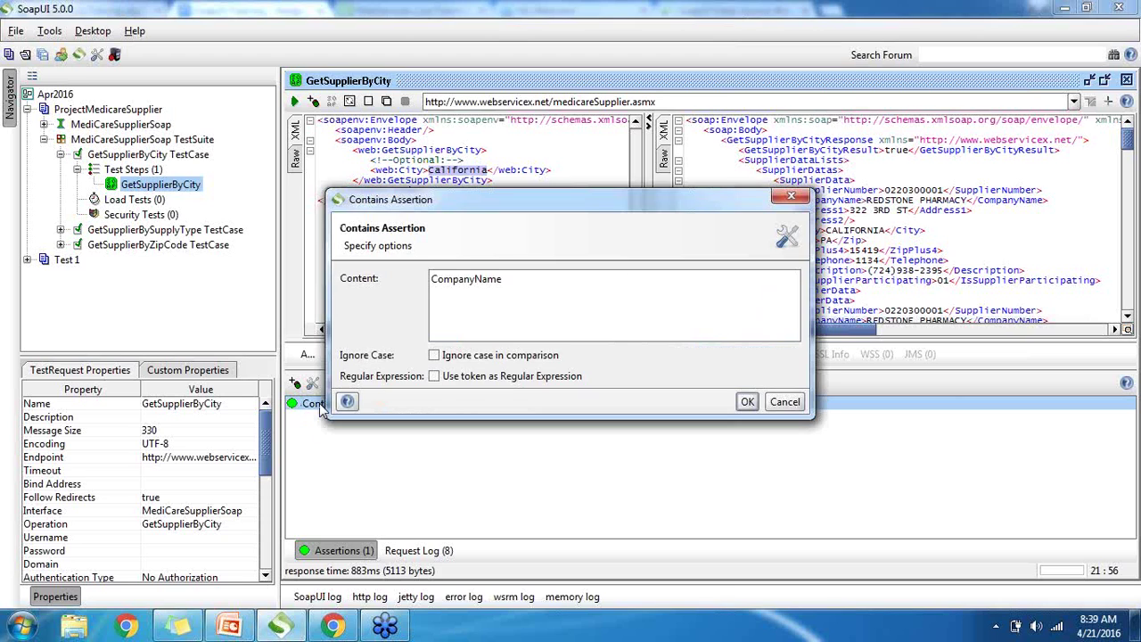
left_click(517, 280)
key("BackSpace")
key("BackSpace")
key("BackSpace")
key("BackSpace")
key("BackSpace")
key("BackSpace")
key("BackSpace")
left_click(747, 402)
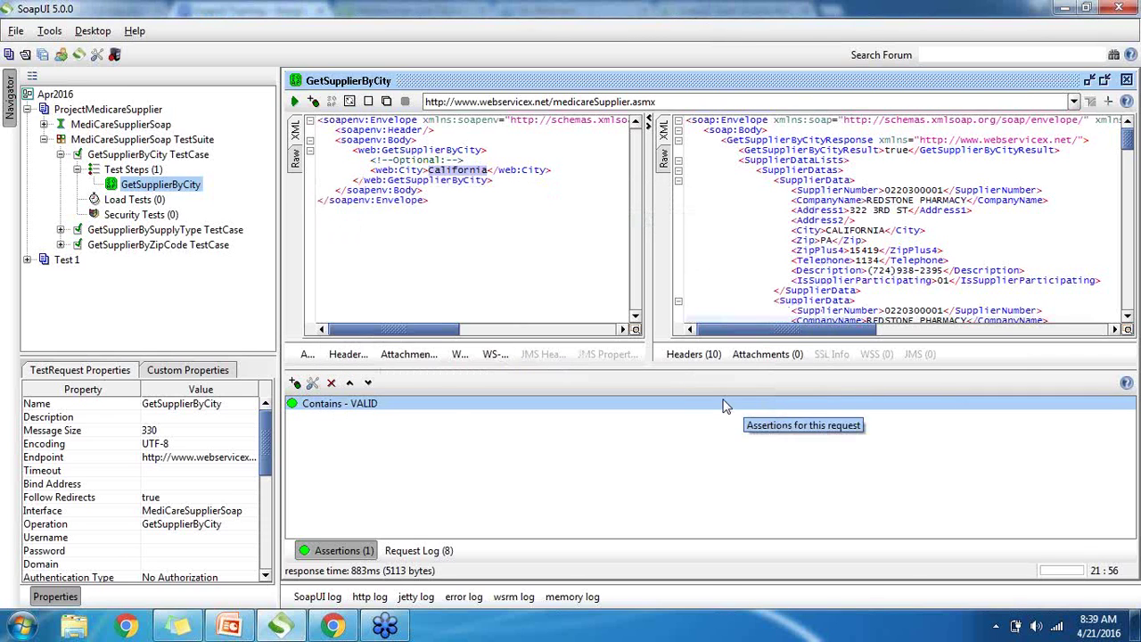
left_click(296, 103)
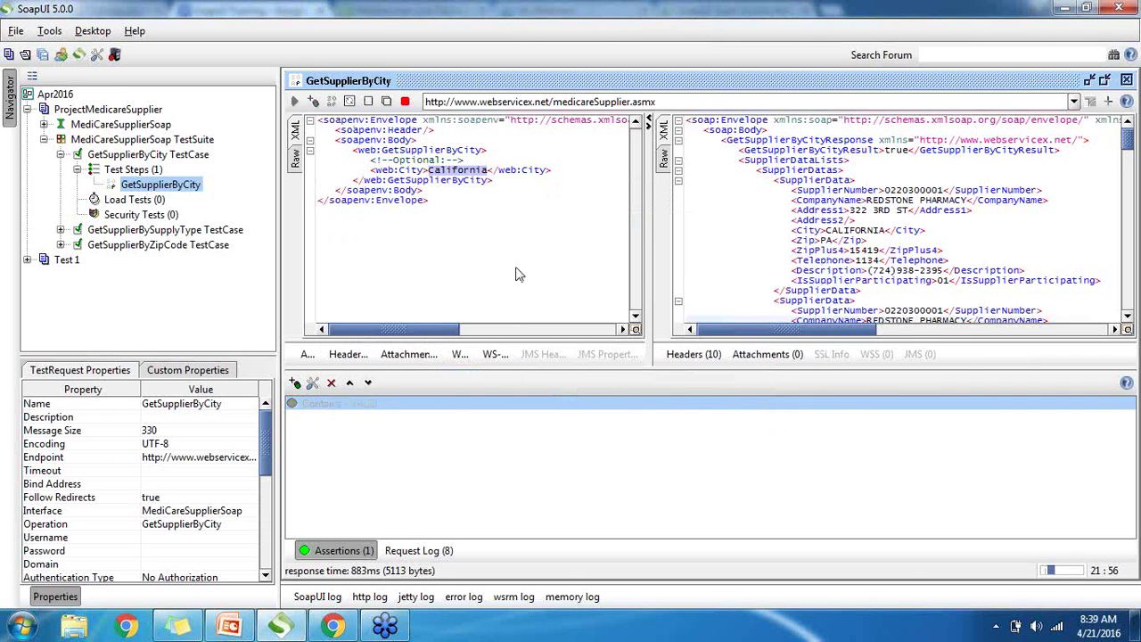
left_click(339, 550)
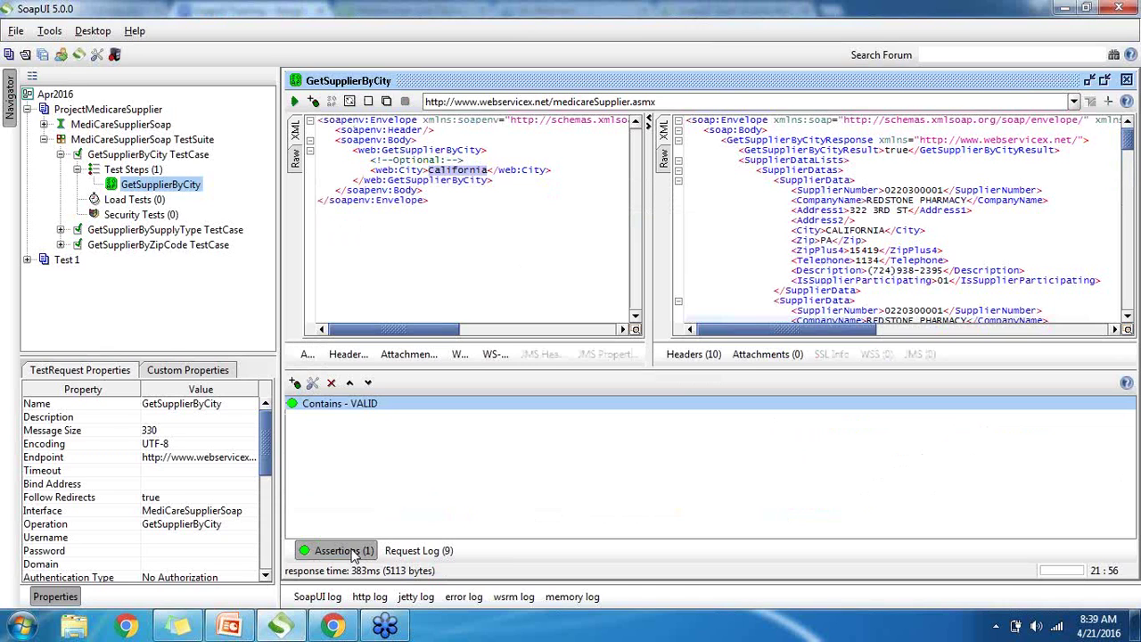
Replace the Contains assertion's content with the invalid token etstdd and rerun the request.
double_click(328, 407)
key("BackSpace")
key("BackSpace")
key("BackSpace")
key("BackSpace")
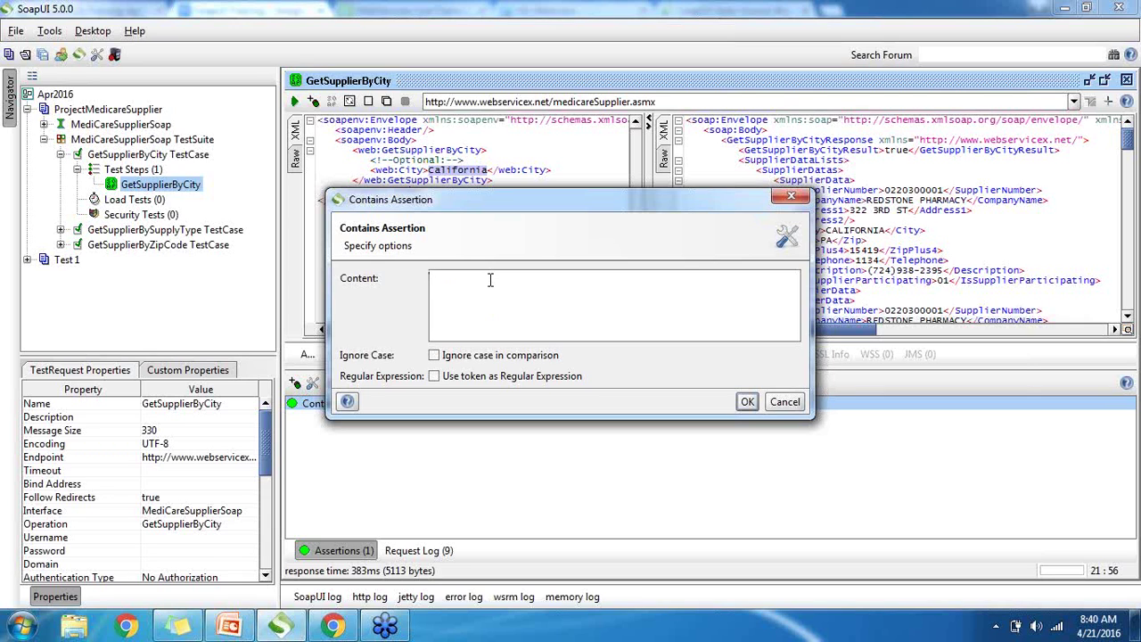
type("etstdc")
key("BackSpace")
type("d")
left_click(748, 402)
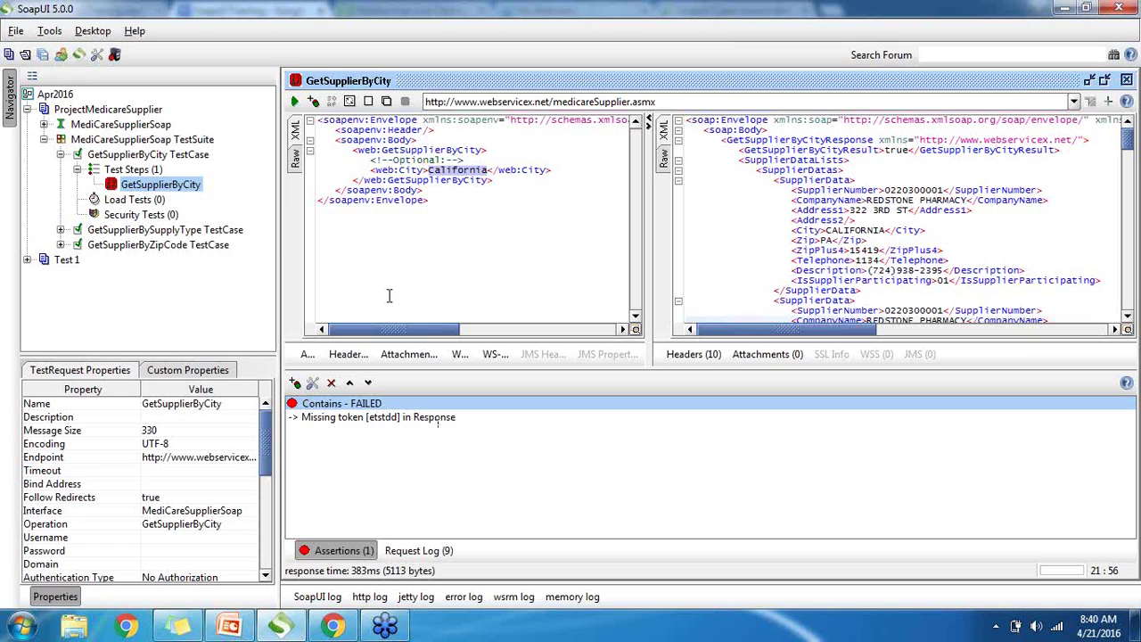
left_click(294, 102)
Set the Contains assertion's content to REDSTONE PHARMACY and enable ignoring case in the comparison.
double_click(330, 412)
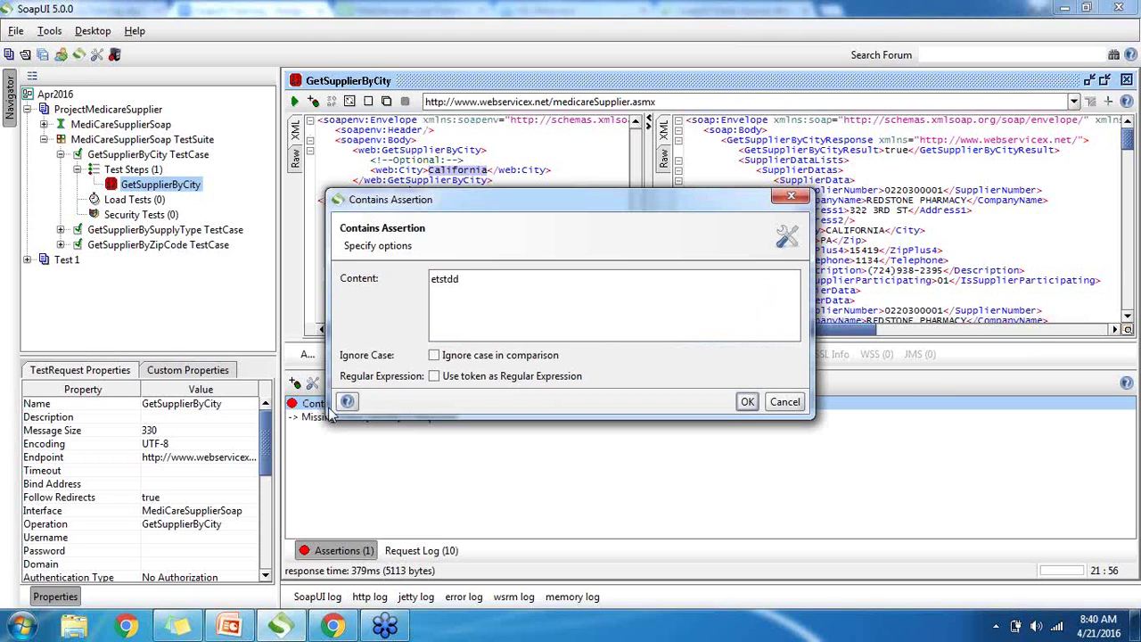
key("BackSpace")
key("BackSpace")
key("BackSpace")
key("BackSpace")
key("BackSpace")
key("BackSpace")
left_click_drag(573, 197, 527, 252)
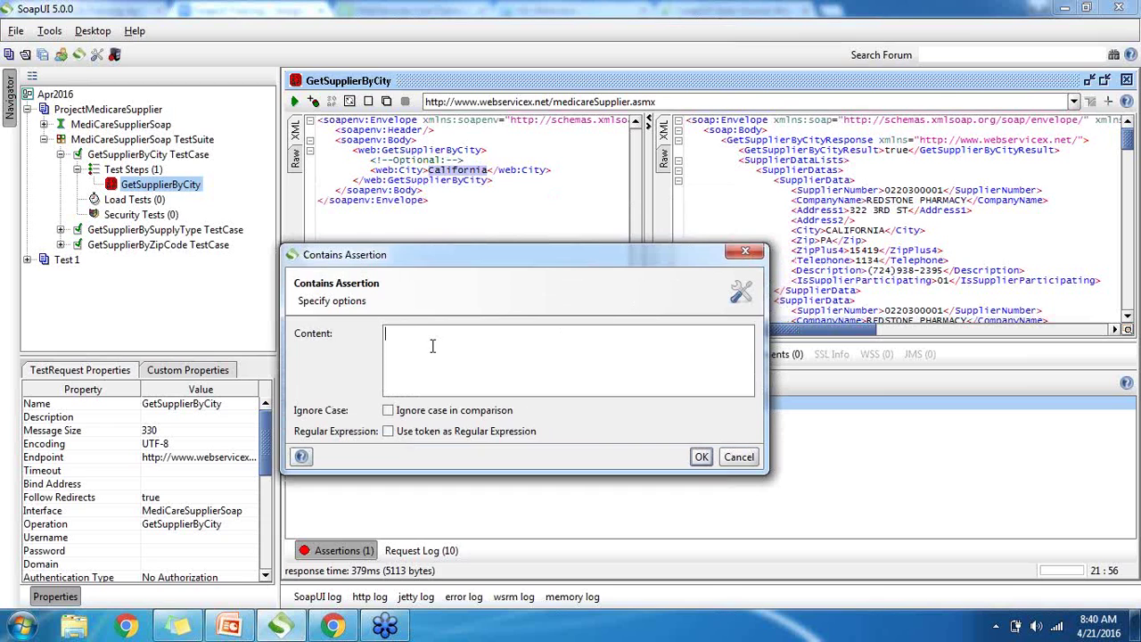
type("R")
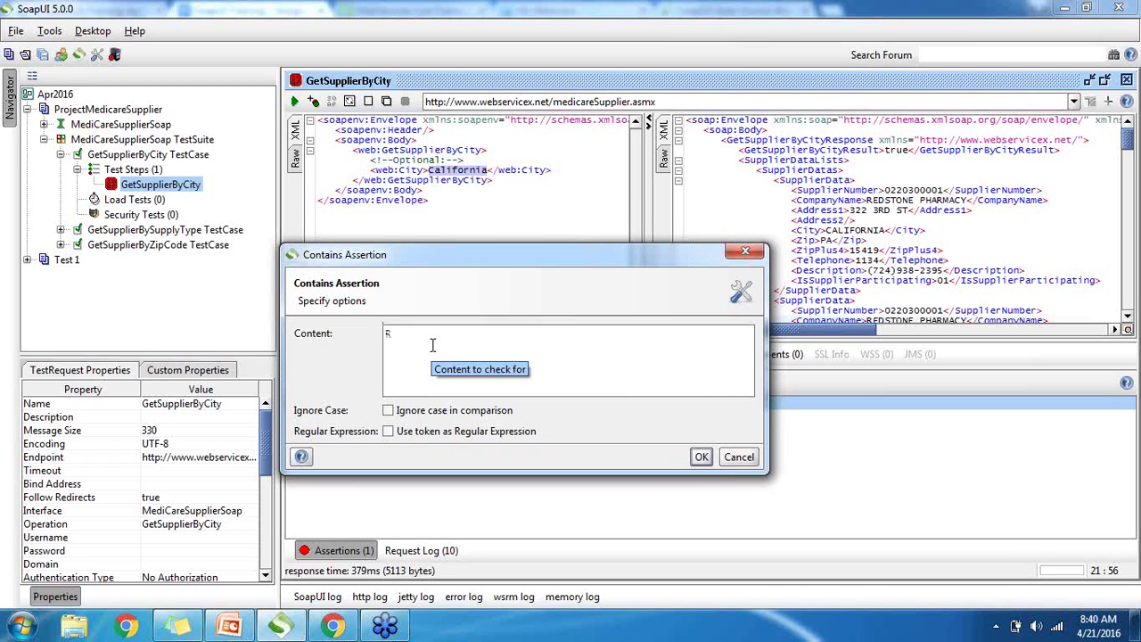
type("EDSTONE PHarmac")
key("BackSpace")
key("BackSpace")
key("BackSpace")
key("BackSpace")
key("BackSpace")
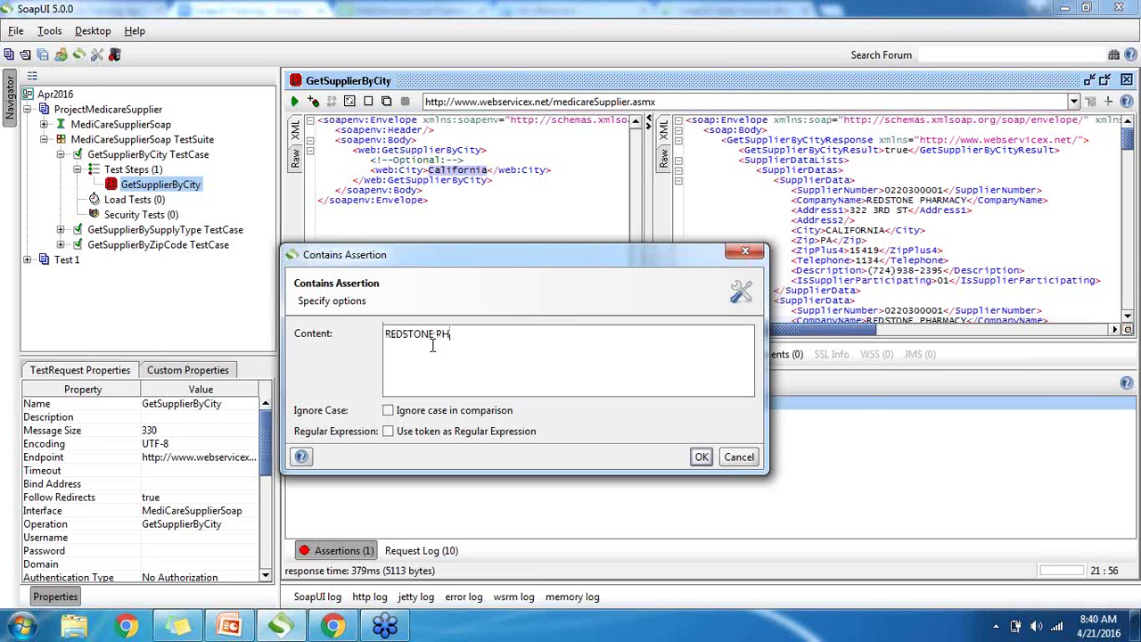
type("ARMACY")
left_click(388, 410)
left_click(702, 457)
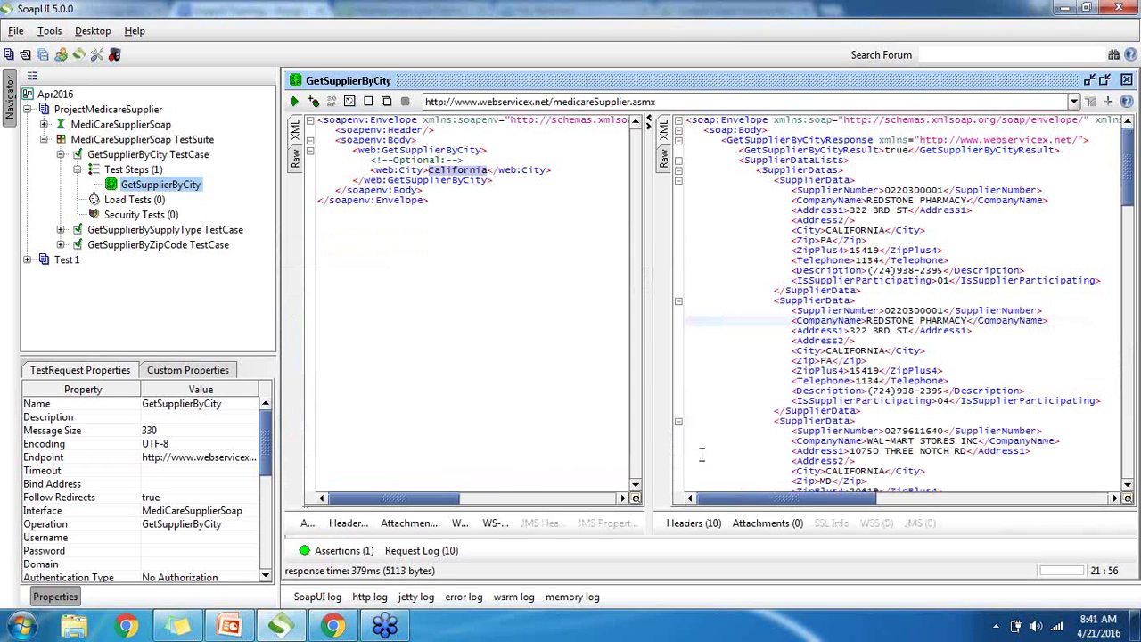
Run the GetSupplierByCity request again and show the Contains assertion's result.
left_click(368, 551)
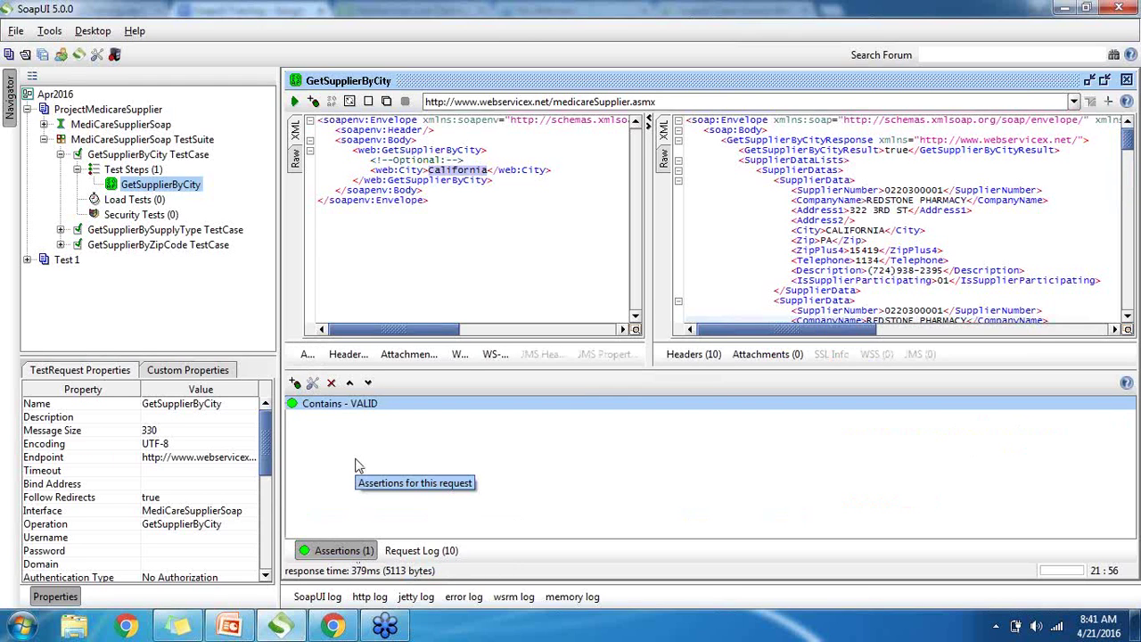
left_click(296, 101)
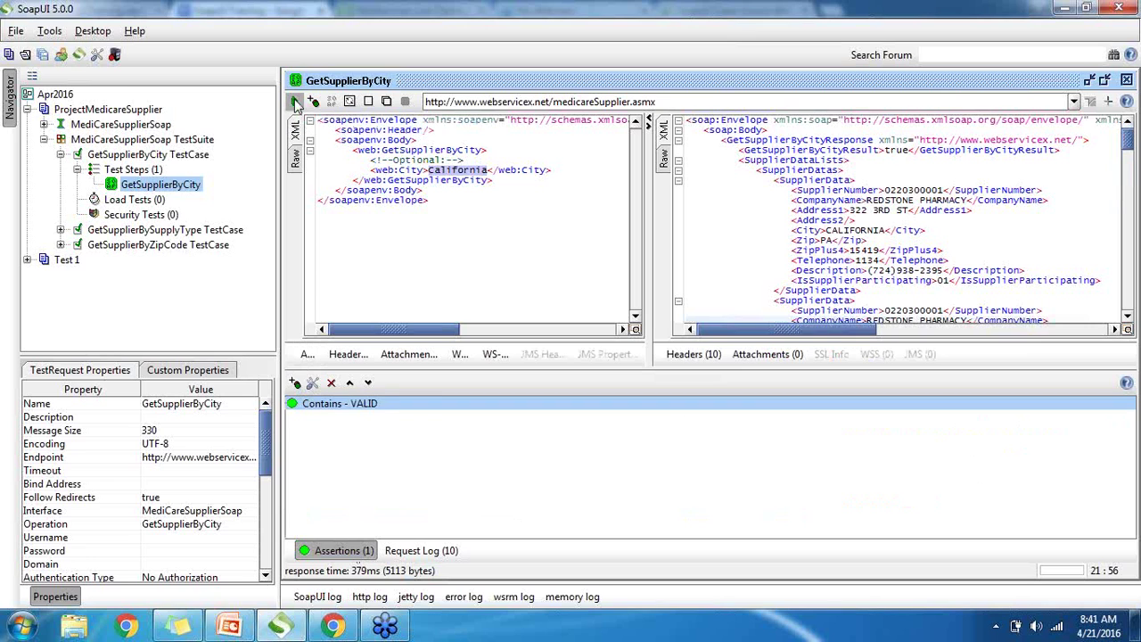
left_click(339, 550)
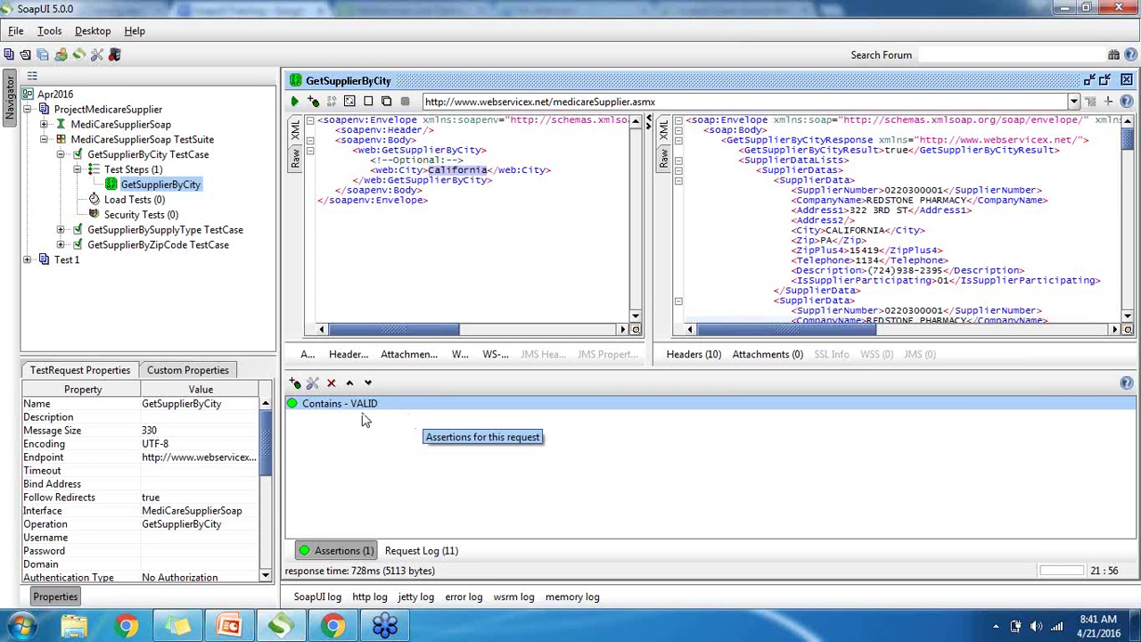
Review the Contains assertion's settings and highlight the first supplier's company name in the response.
double_click(330, 406)
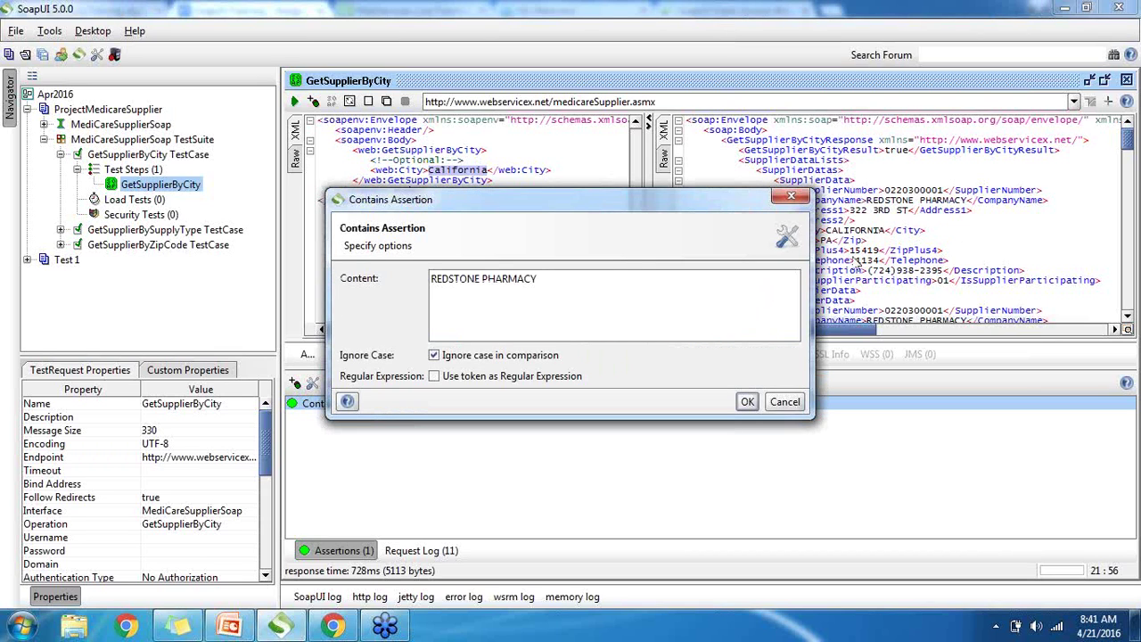
left_click(746, 401)
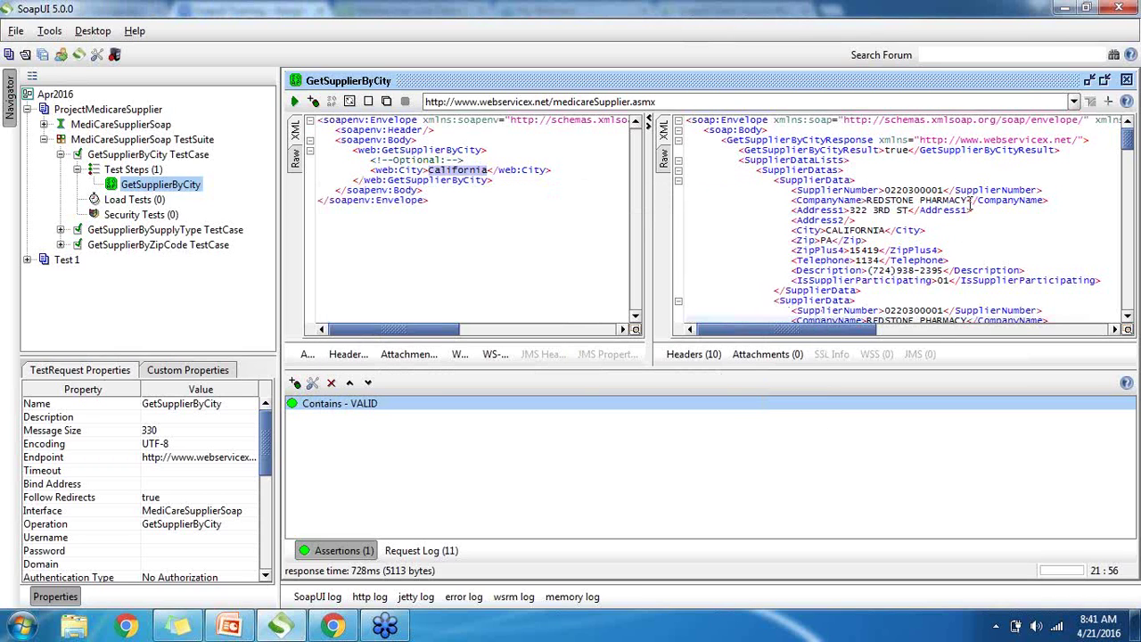
left_click_drag(970, 202, 864, 203)
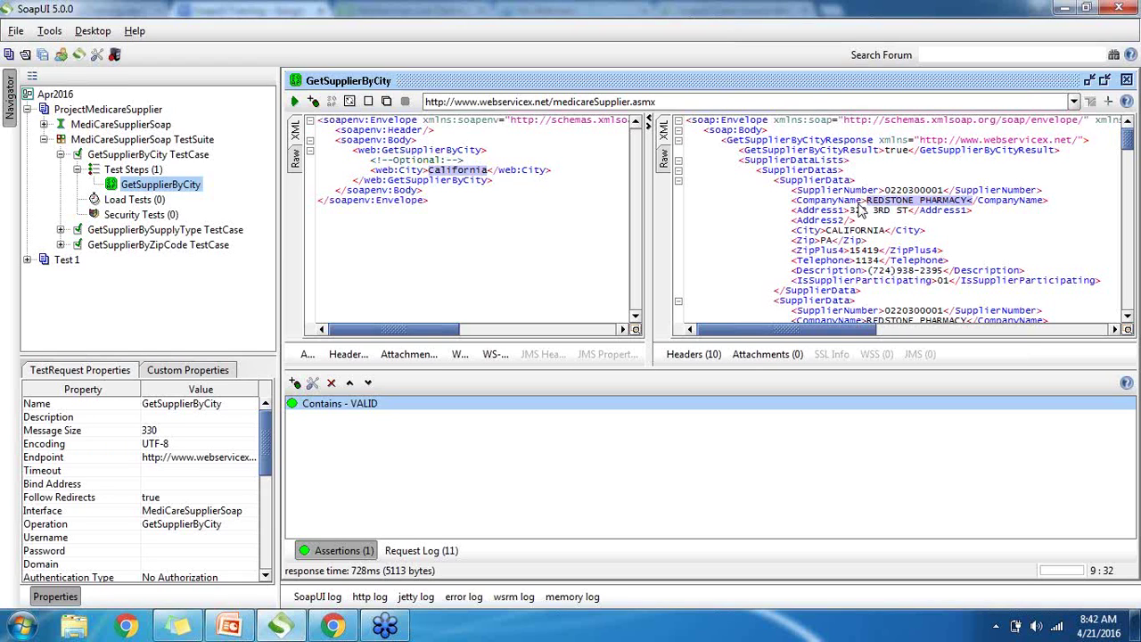
Add an Invalid HTTP Status Codes assertion to GetSupplierByCity with 404 as the unacceptable code.
left_click(294, 382)
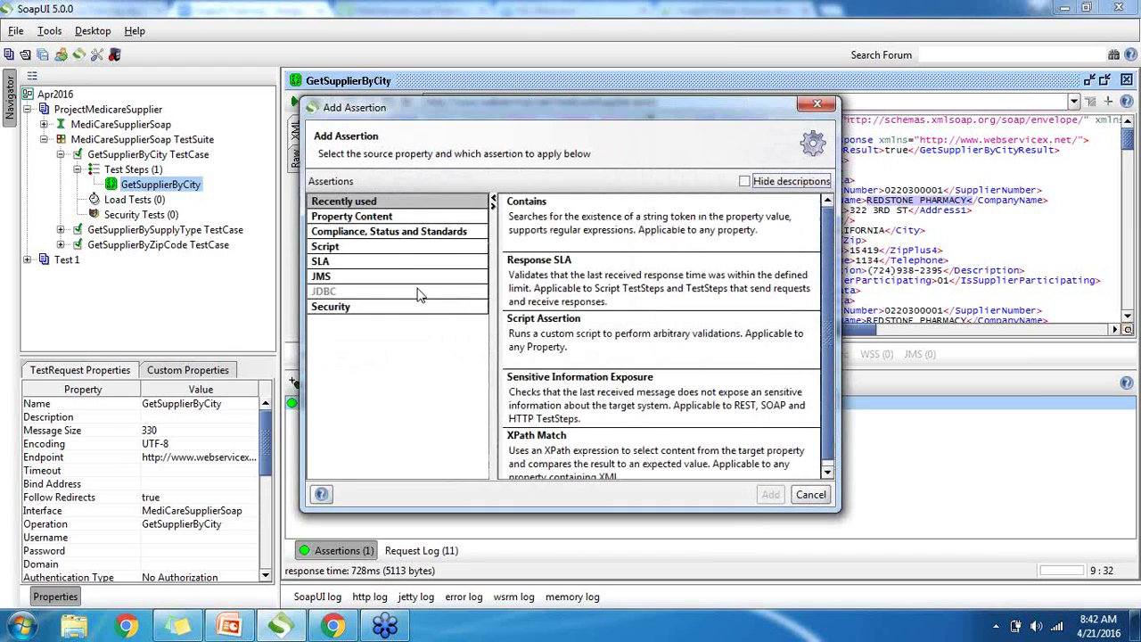
left_click(389, 234)
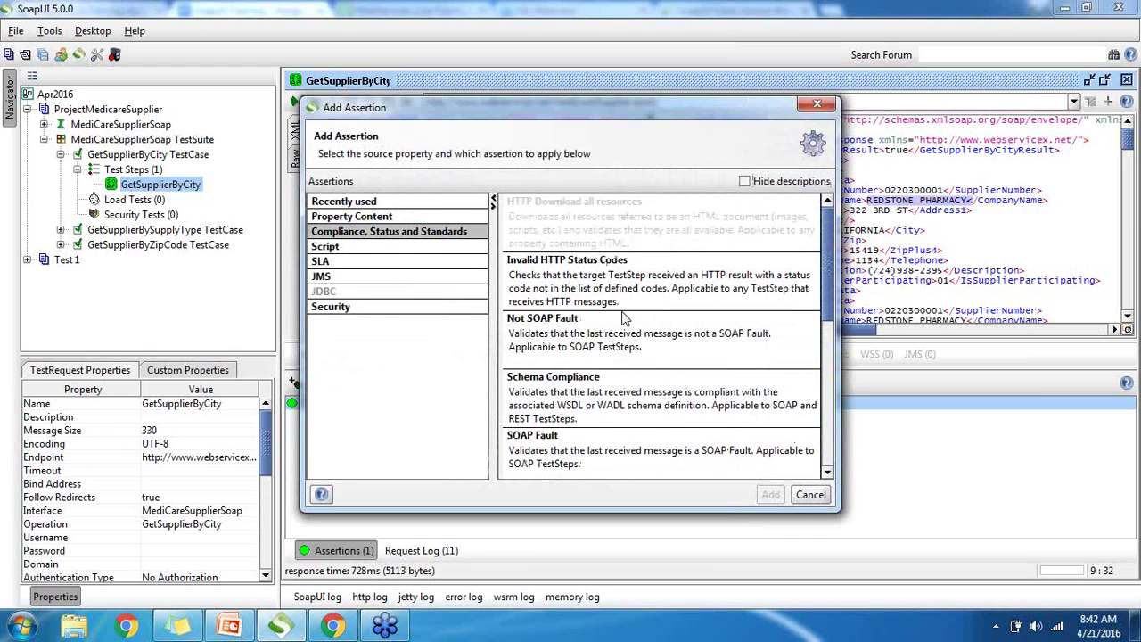
double_click(561, 287)
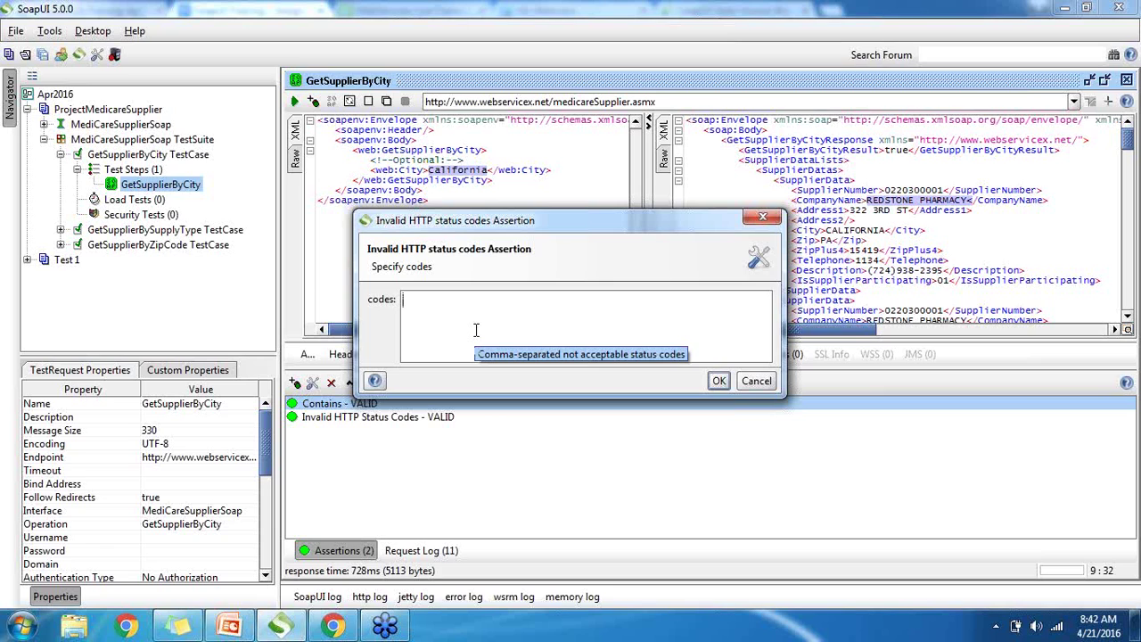
type("404")
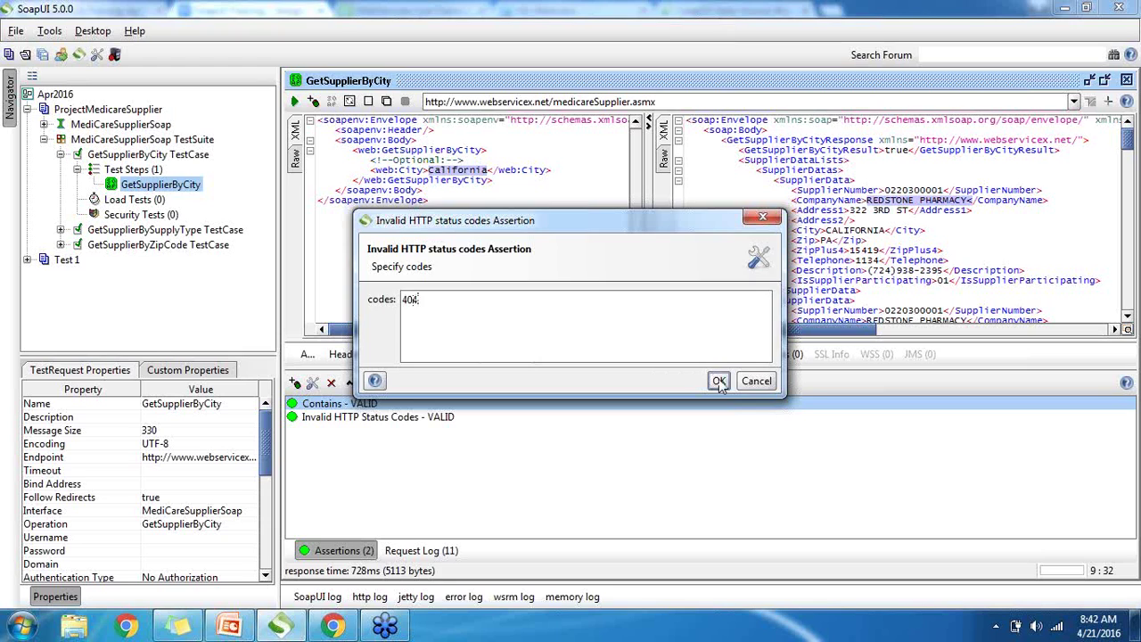
left_click(718, 380)
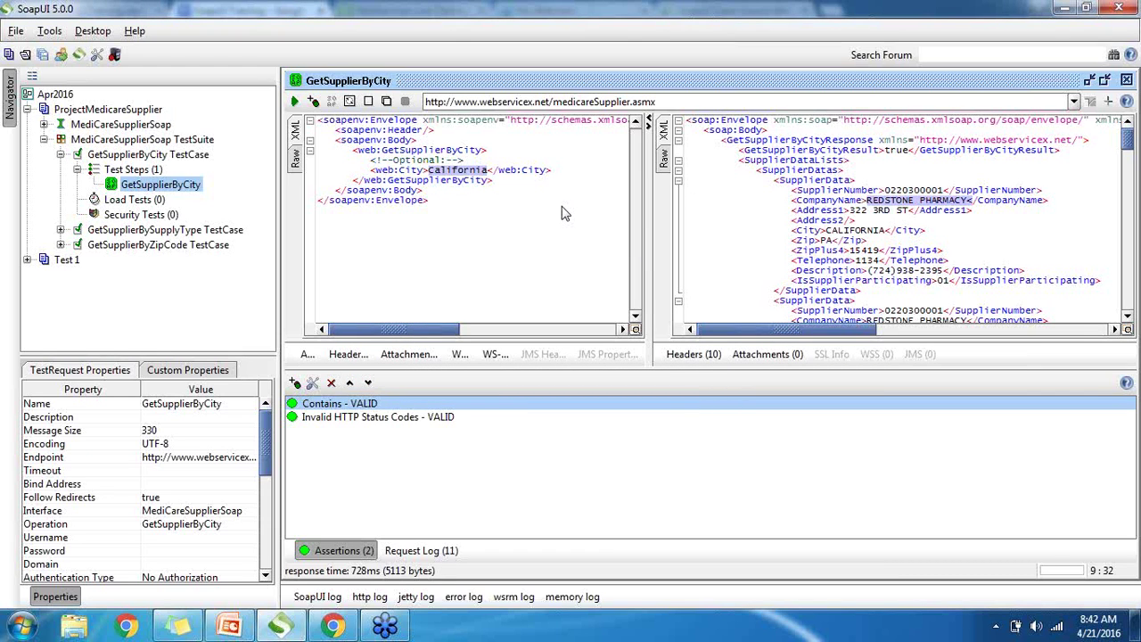
Hide the assertions list and examine the HTTP status line in the raw response.
left_click(344, 550)
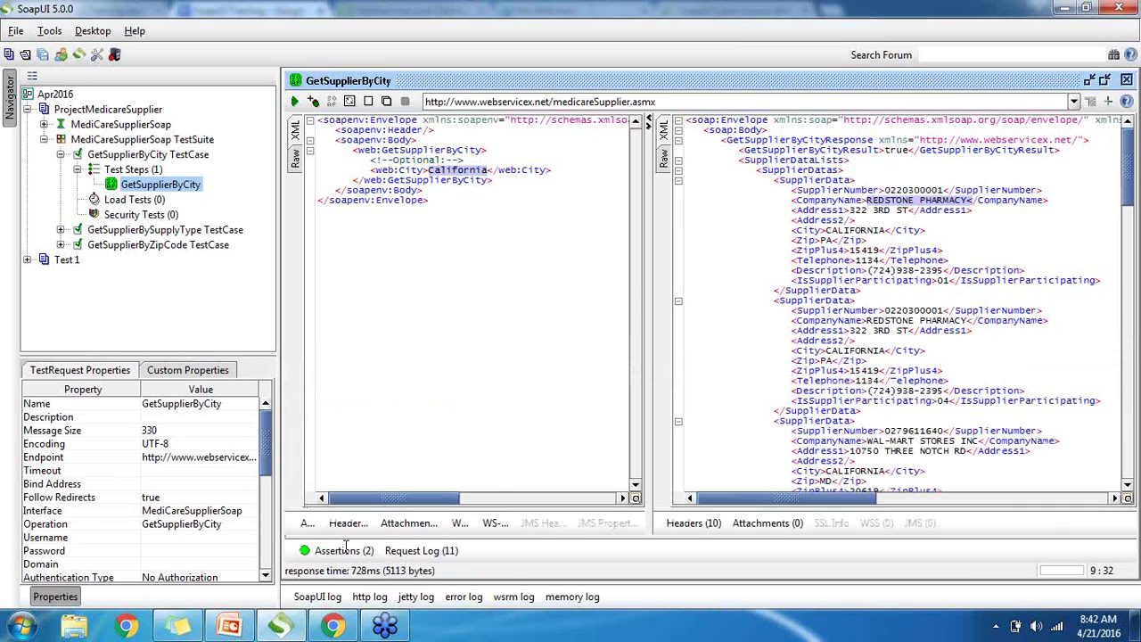
left_click(664, 165)
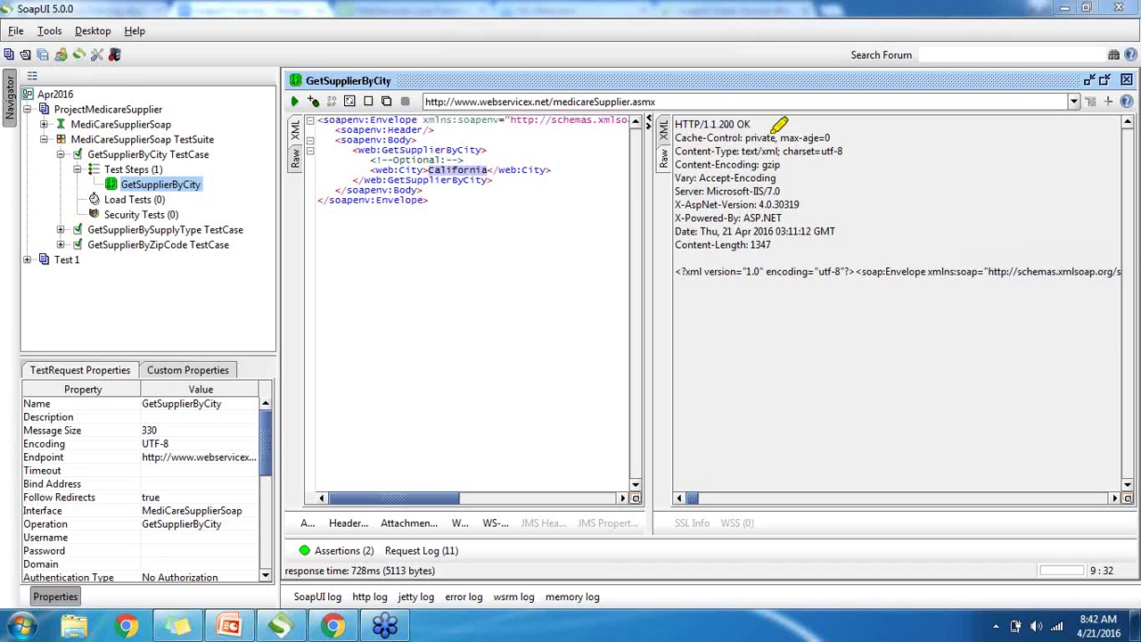
left_click_drag(767, 127, 675, 124)
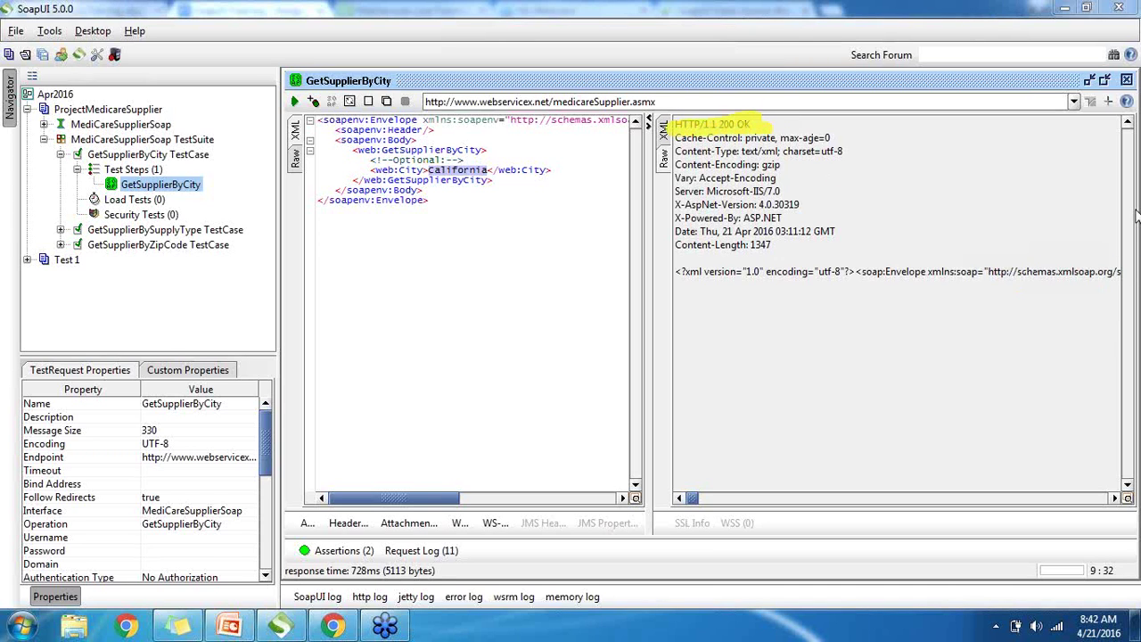
key("Escape")
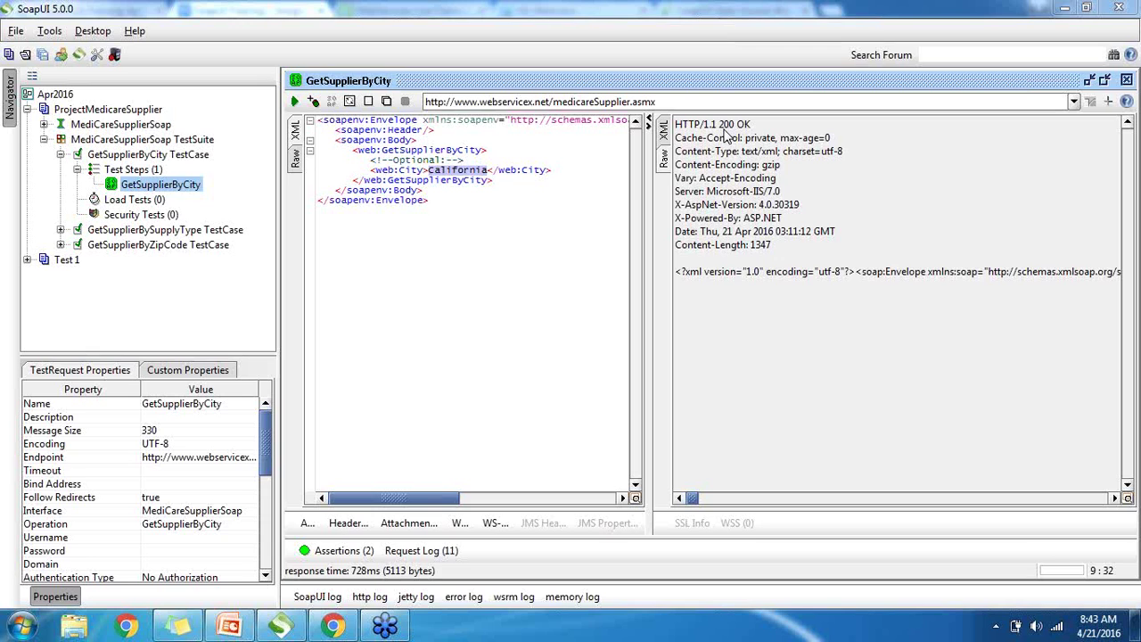
Shorten the GetSupplierByCity request's city to Cal, rerun the request and view its response as XML.
left_click(489, 170)
key("BackSpace")
key("BackSpace")
key("BackSpace")
key("BackSpace")
key("BackSpace")
key("BackSpace")
key("BackSpace")
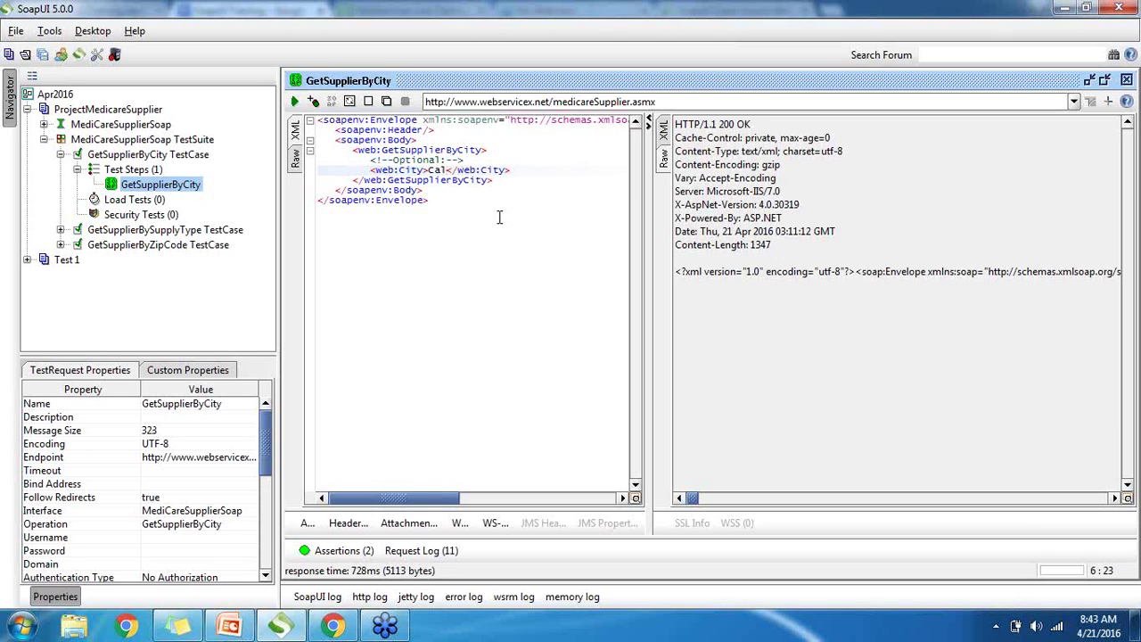
left_click(295, 101)
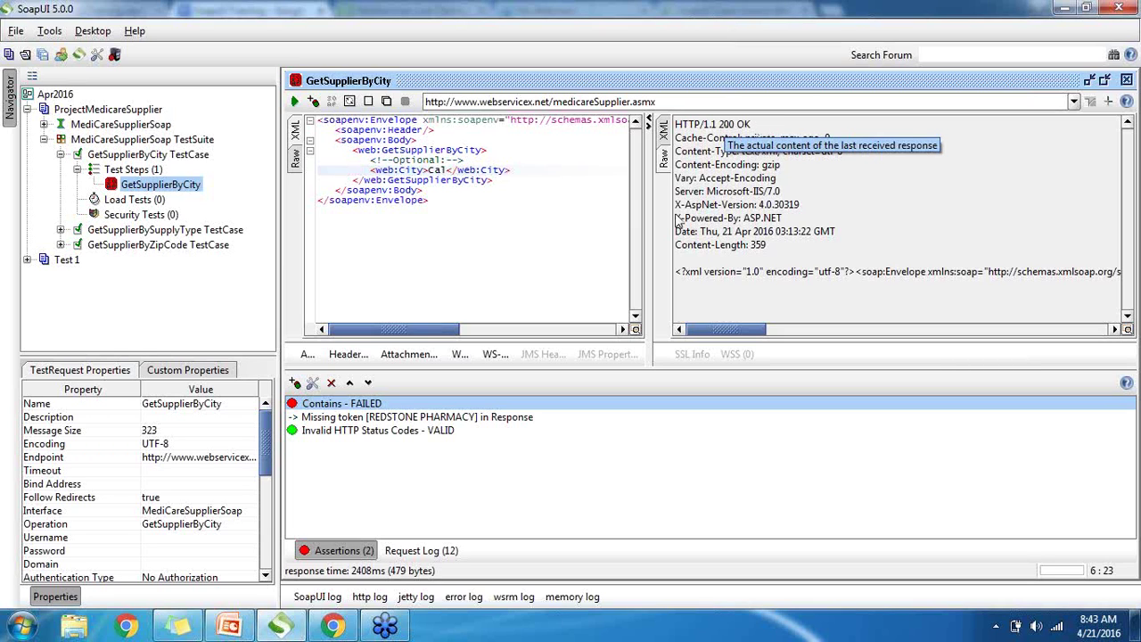
left_click(660, 133)
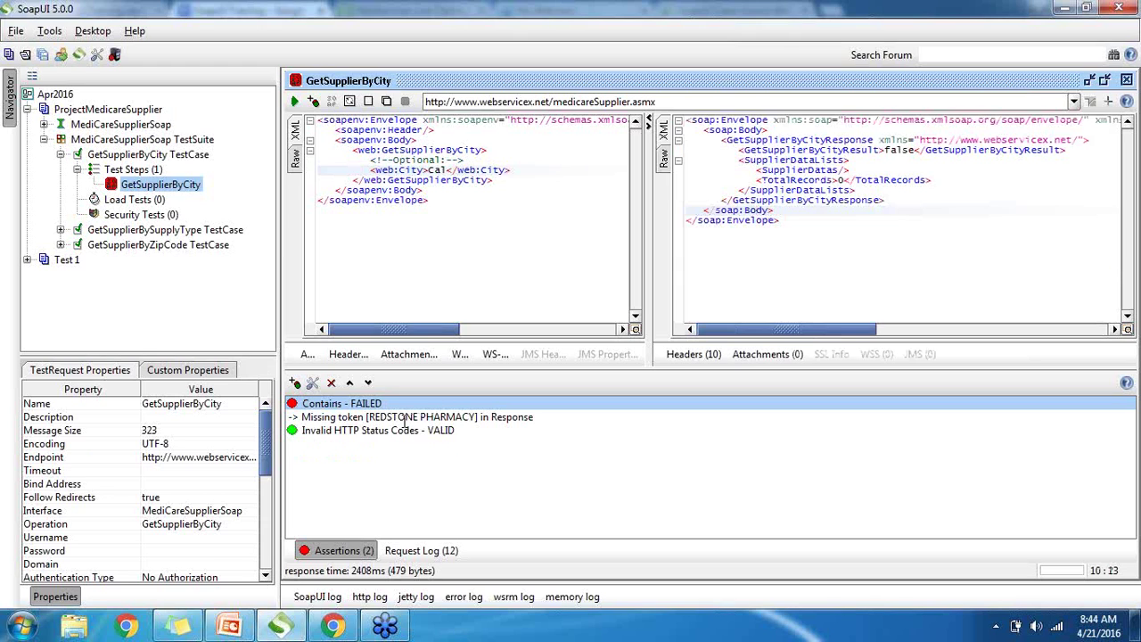
Set the request's city back to California and rerun GetSupplierByCity to recheck its assertions.
left_click(449, 169)
type("IFORNIA")
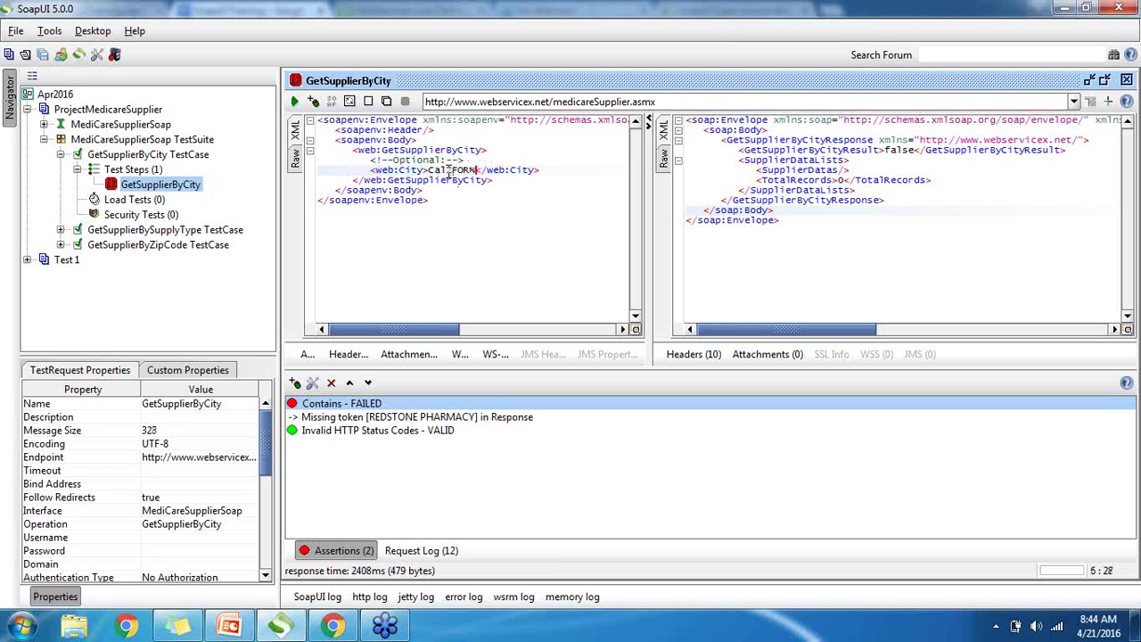
key("BackSpace")
key("BackSpace")
key("BackSpace")
key("BackSpace")
key("BackSpace")
key("BackSpace")
key("BackSpace")
type("ifo")
type("nia")
left_click(775, 202)
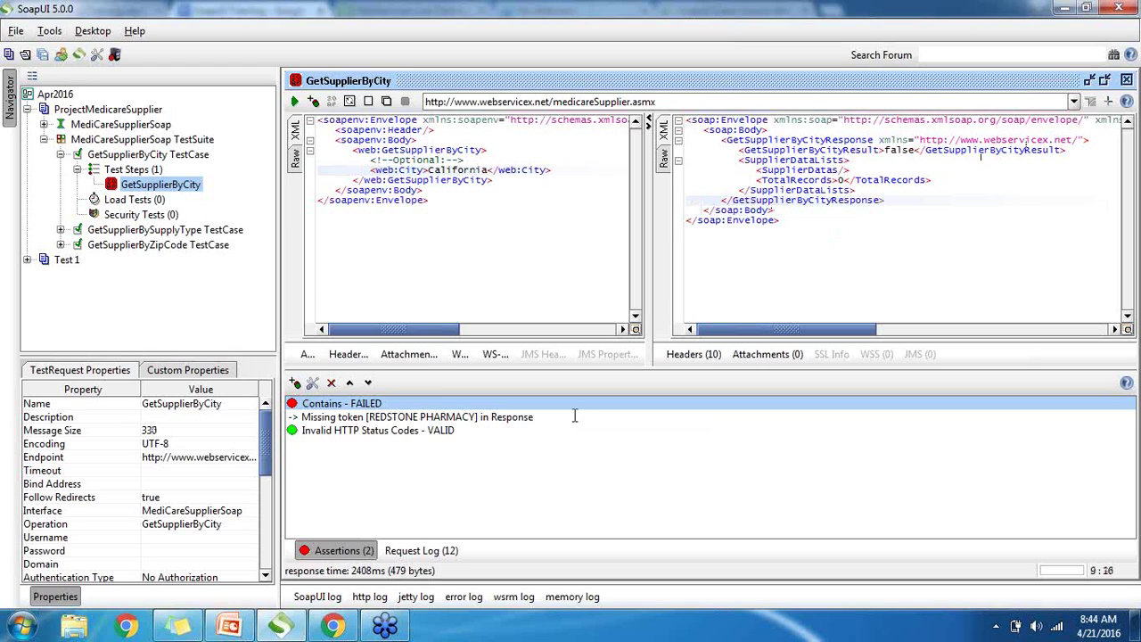
left_click(294, 101)
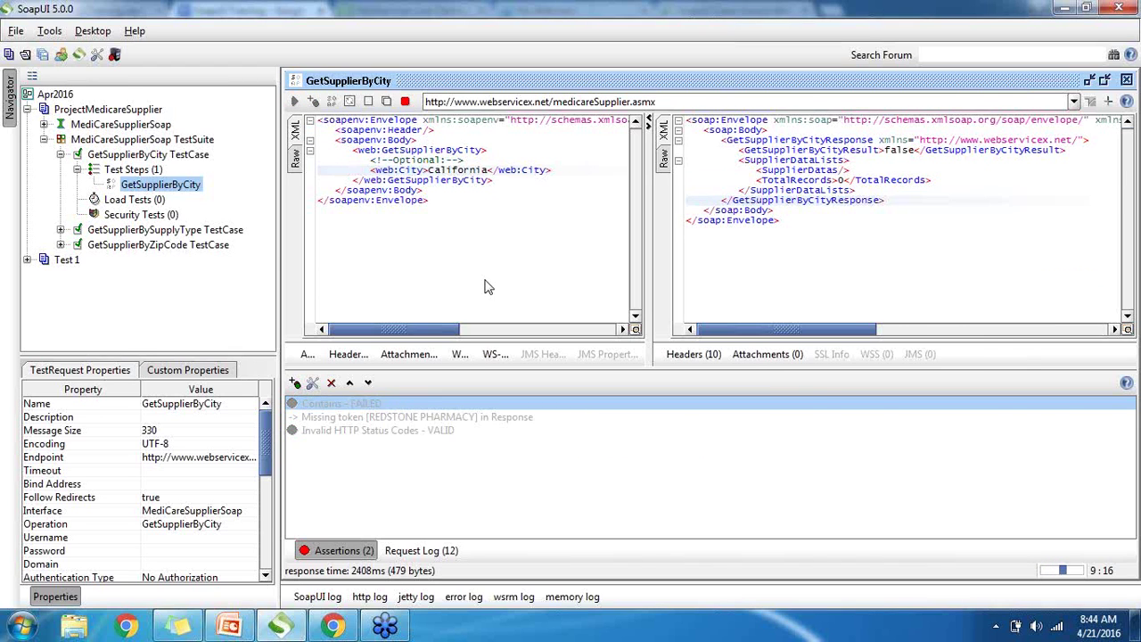
left_click(344, 550)
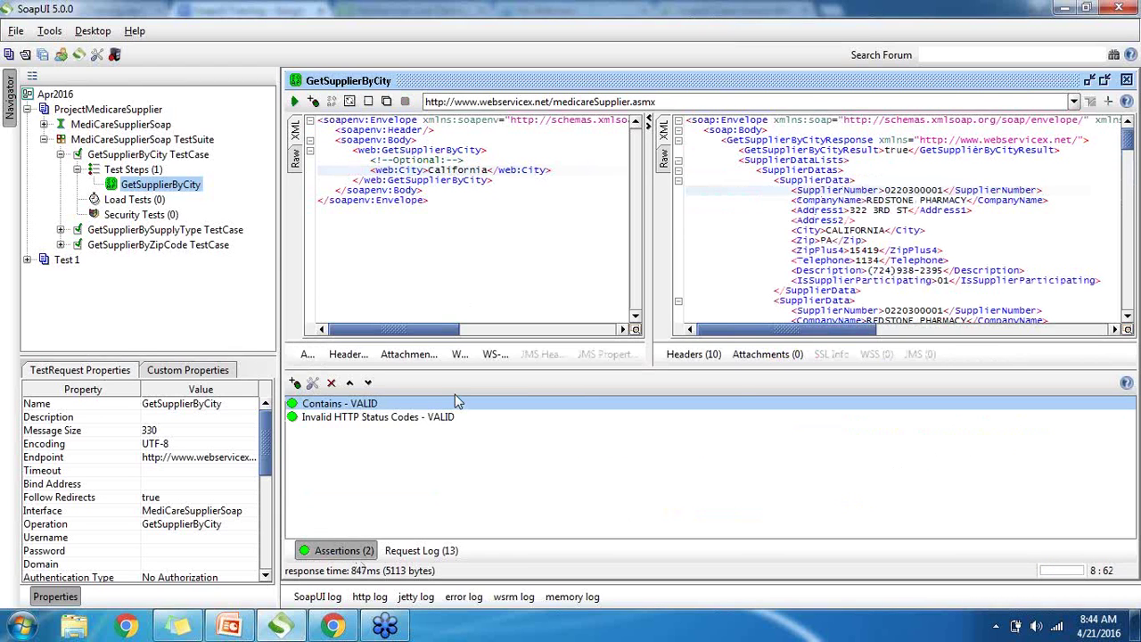
Add a Response SLA assertion with a maximum response time of 400 ms and rerun the request.
left_click(295, 383)
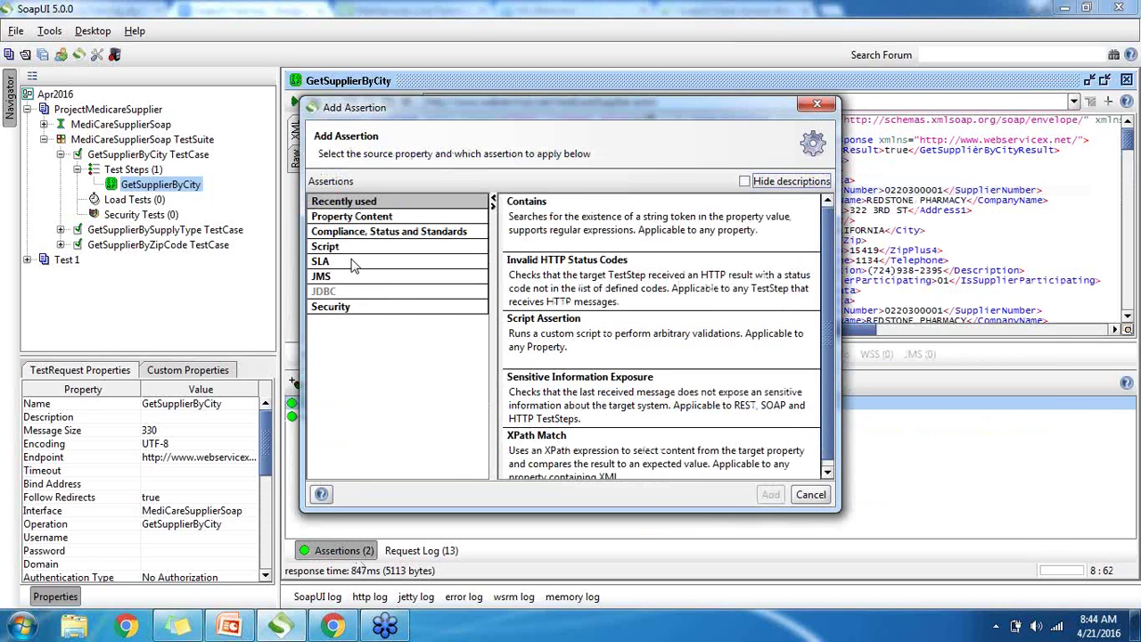
left_click(353, 262)
left_click(542, 219)
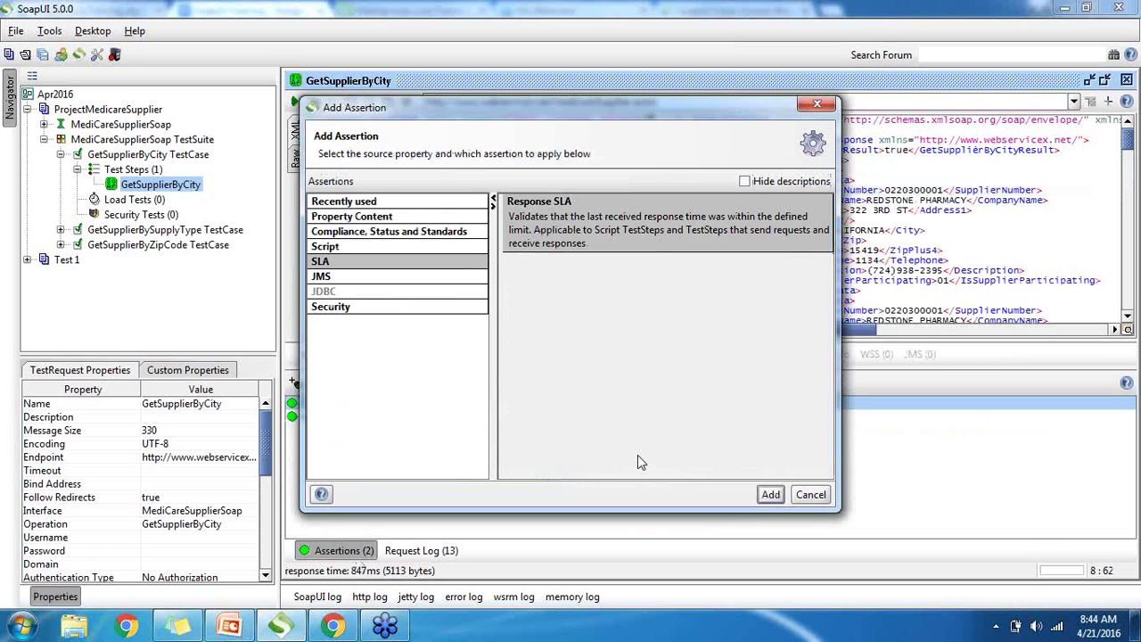
left_click(771, 494)
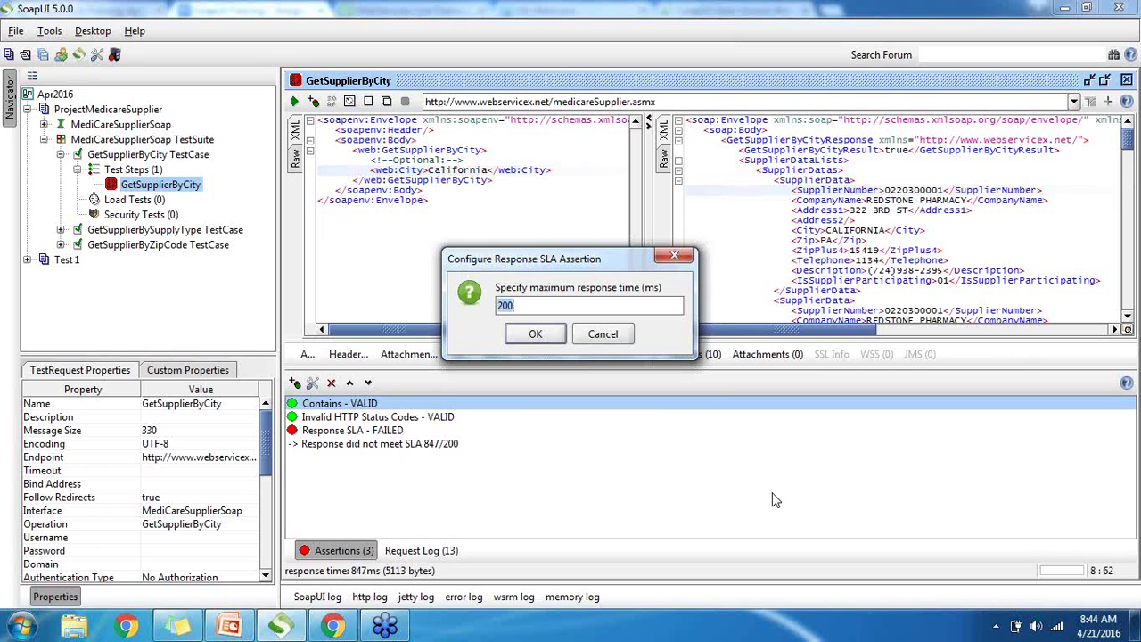
left_click(525, 306)
key("BackSpace")
key("BackSpace")
key("BackSpace")
type("400")
left_click(536, 334)
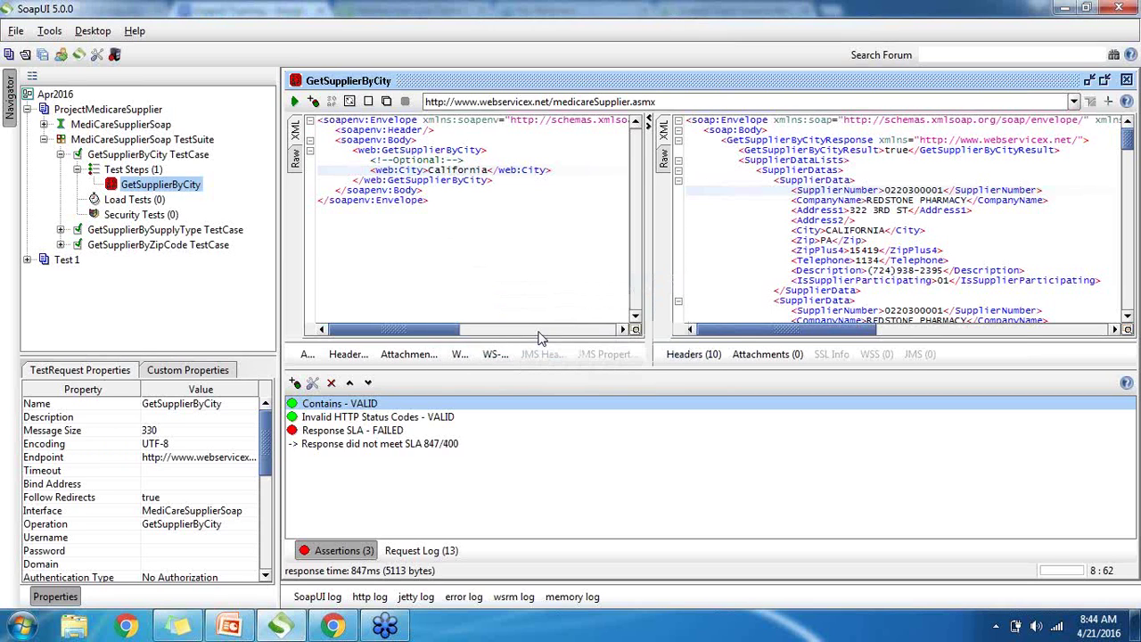
key("alt+Return")
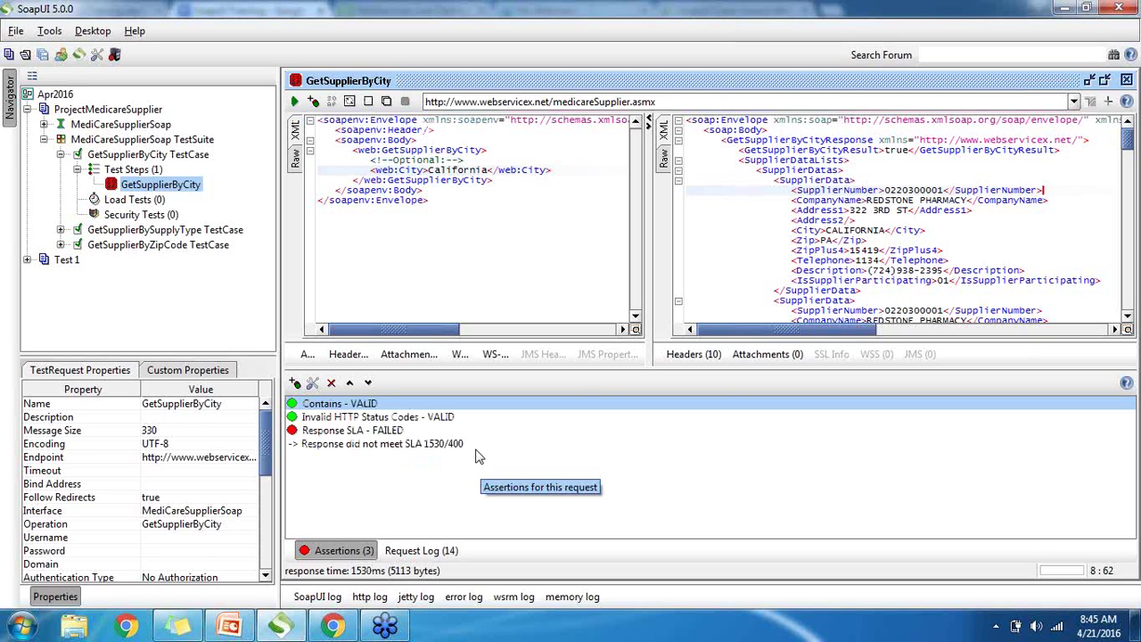
Set the Response SLA assertion's maximum response time to 1000 ms, declining to save the project, and rerun the request.
double_click(350, 432)
left_click(545, 305)
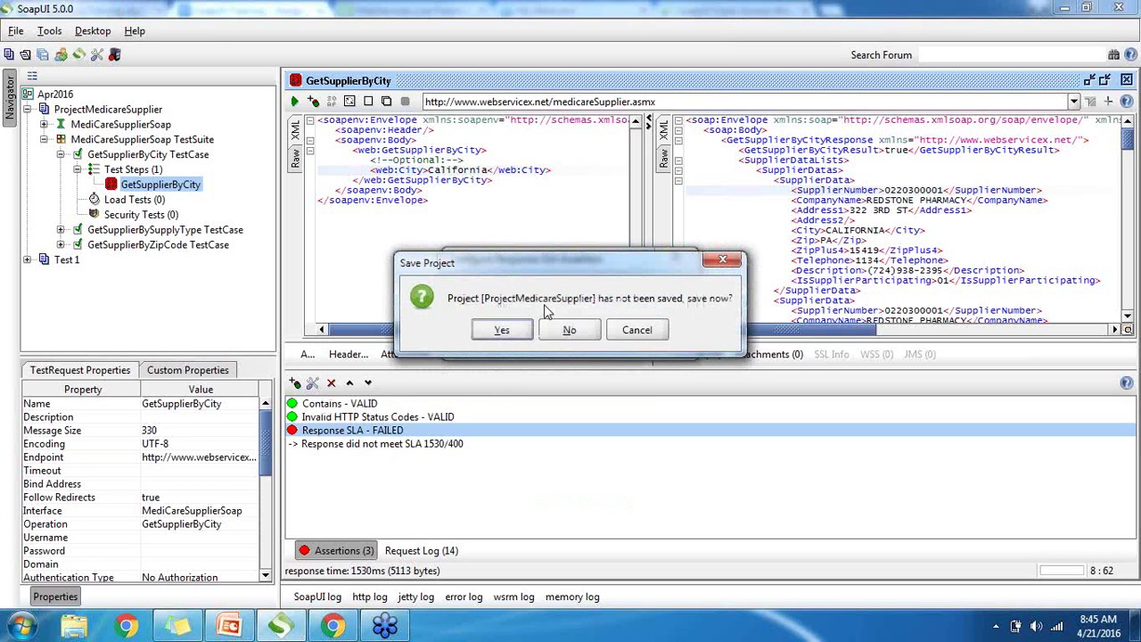
left_click(593, 323)
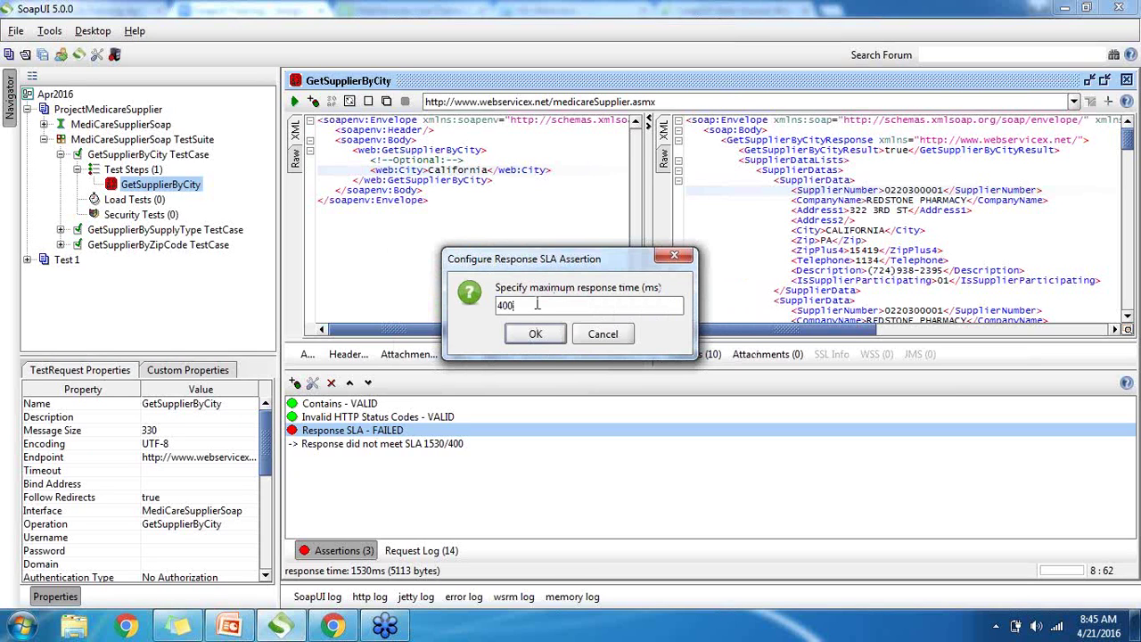
key("BackSpace")
key("BackSpace")
key("BackSpace")
type("1000")
left_click(535, 340)
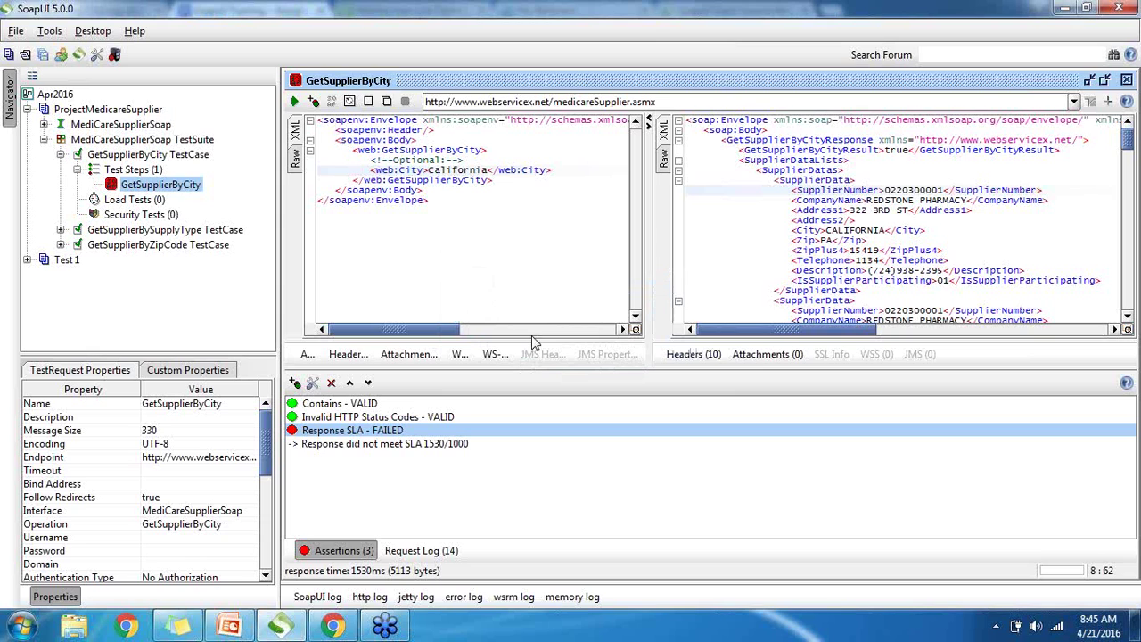
left_click(295, 101)
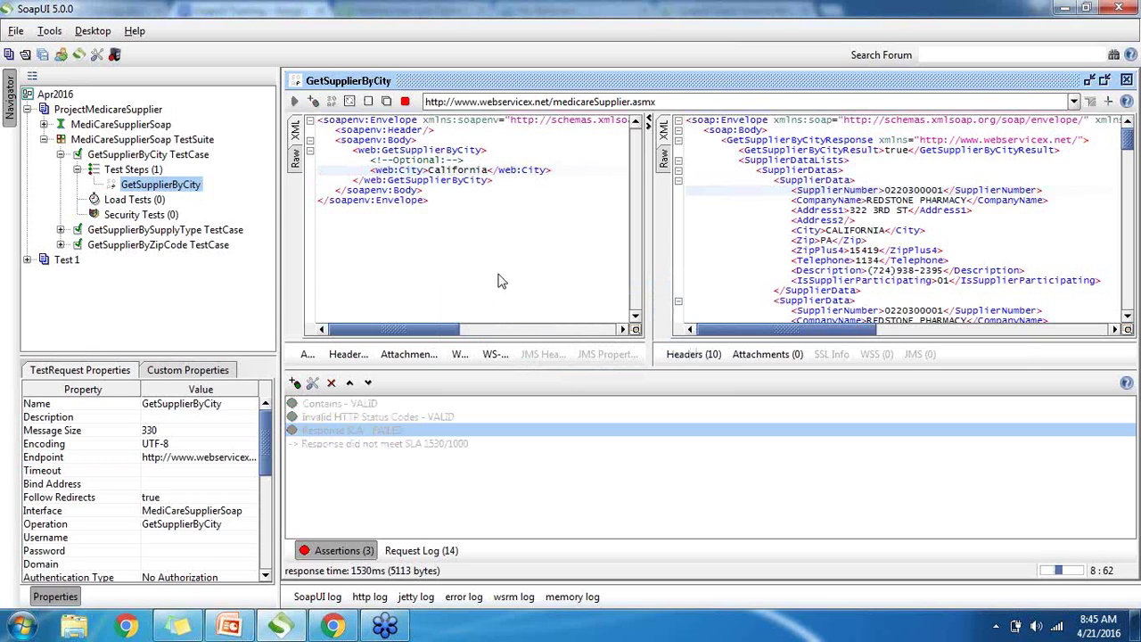
left_click(427, 445)
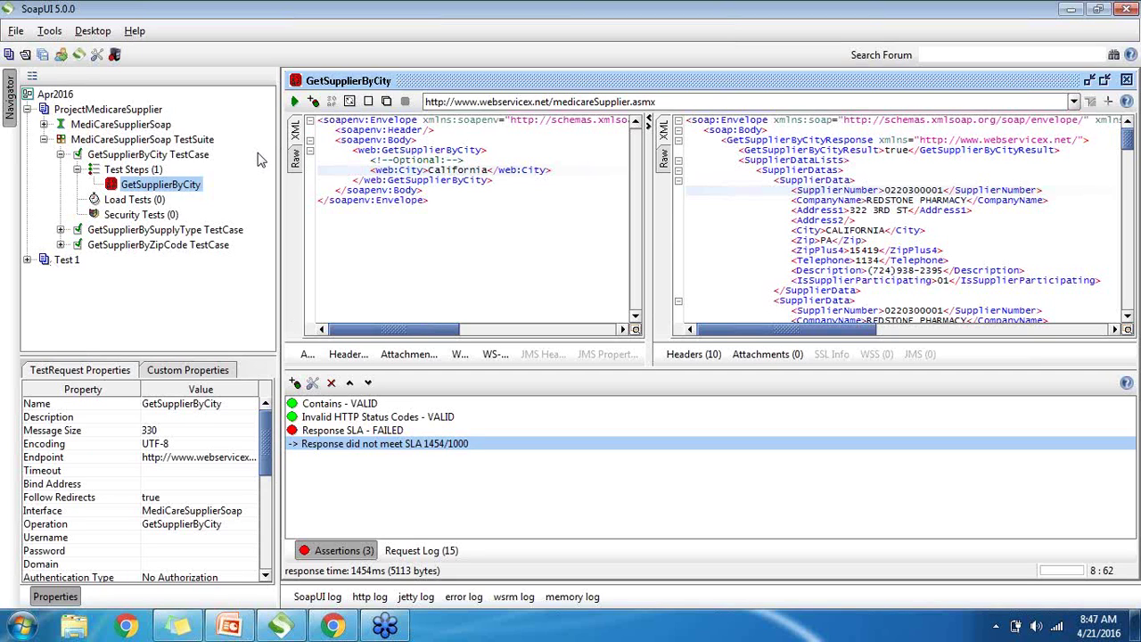
Expand the Test 1 project's CurrencyConvertorSoap TestSuite and open the ConversionRate test step's request.
left_click(27, 259)
left_click(837, 140)
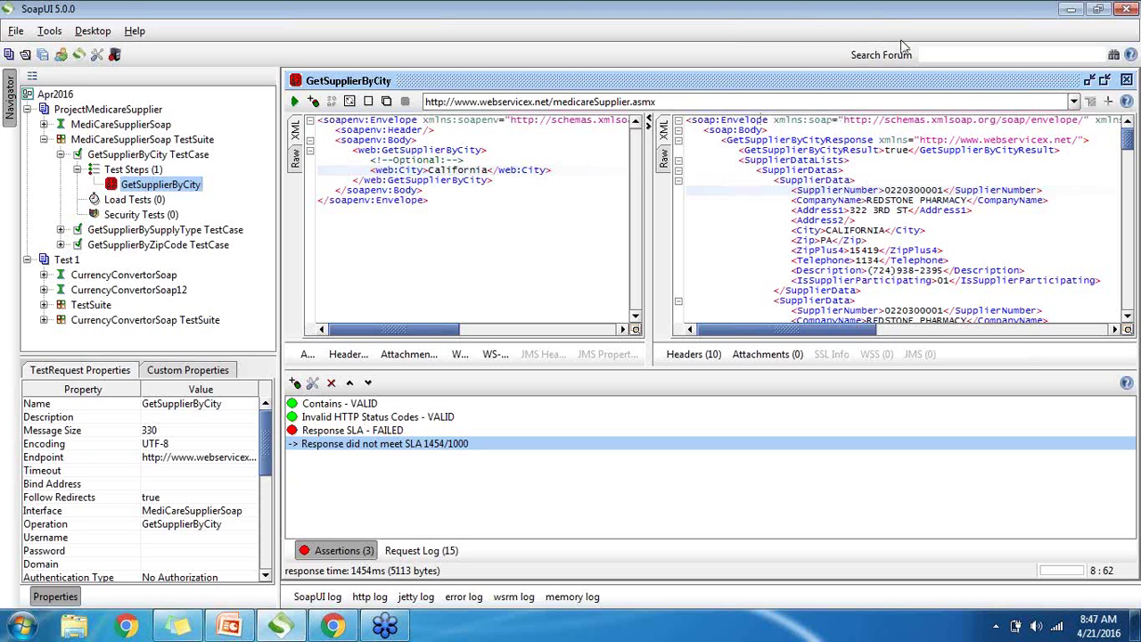
left_click(44, 319)
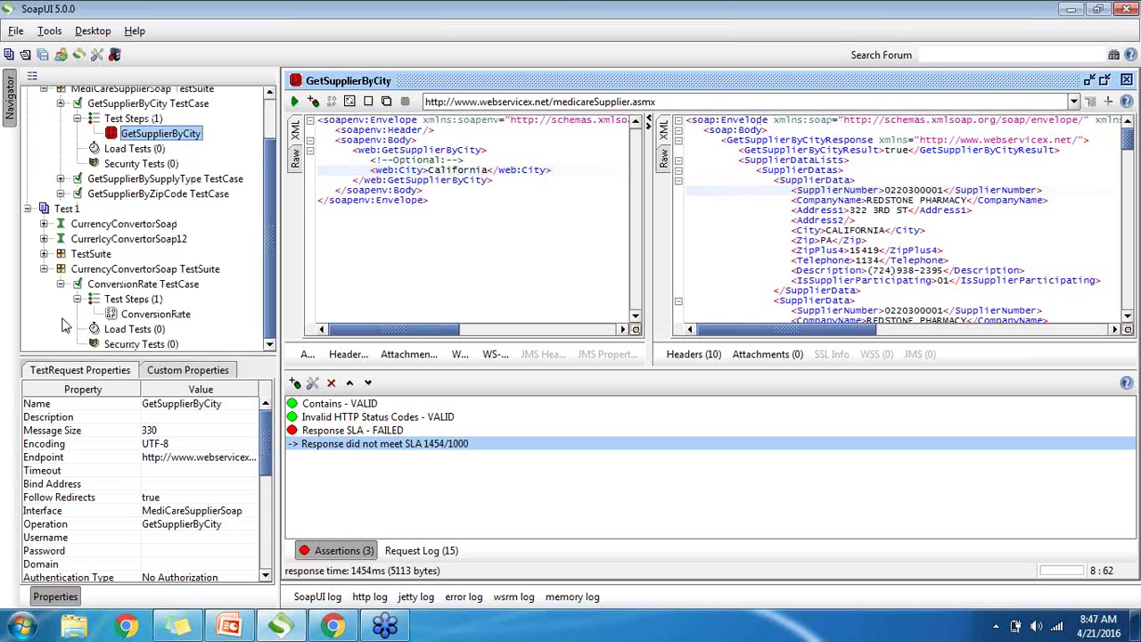
double_click(154, 313)
Replace the ToCurrency value with the invalid text wdkflsdf and run the ConversionRate request.
left_click(482, 170)
key("BackSpace")
key("BackSpace")
key("BackSpace")
type("wdkflsdf")
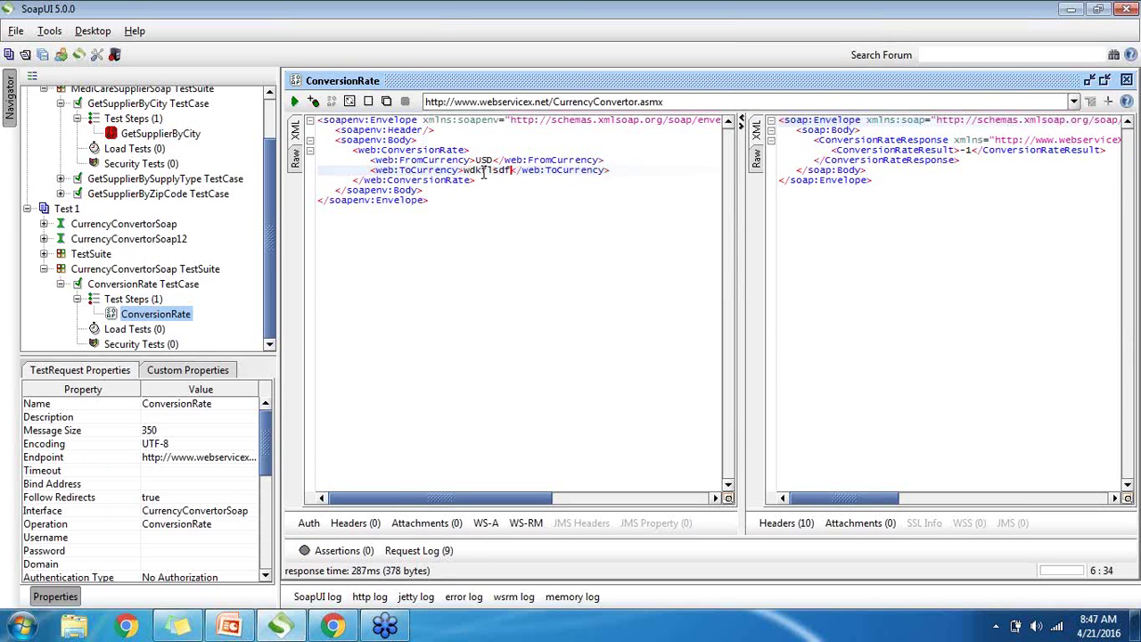
left_click(295, 101)
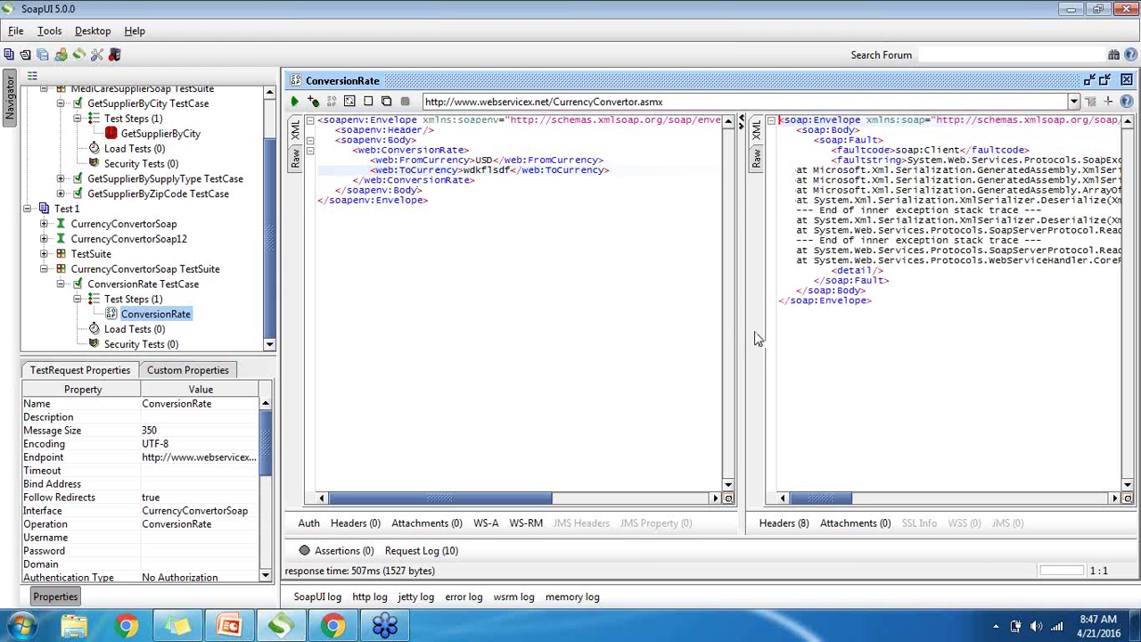
Widen the response area and highlight the faultstring content of the SOAP fault.
left_click_drag(740, 328, 496, 338)
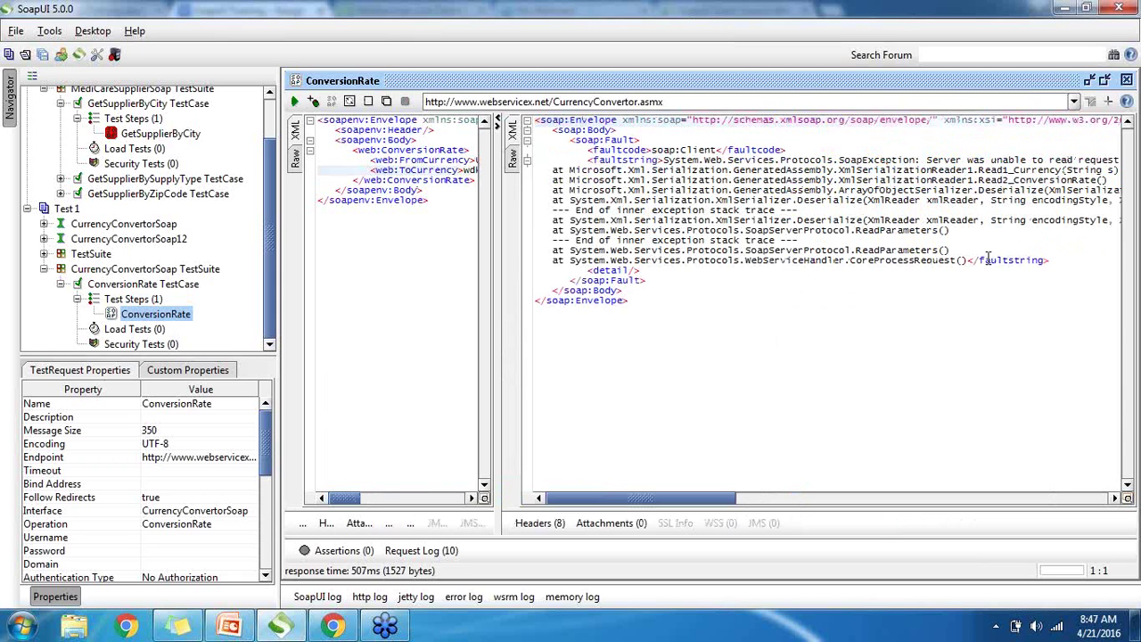
mouse_move(967, 259)
left_mouse_down()
mouse_move(748, 209)
mouse_move(727, 180)
mouse_move(664, 160)
left_mouse_up()
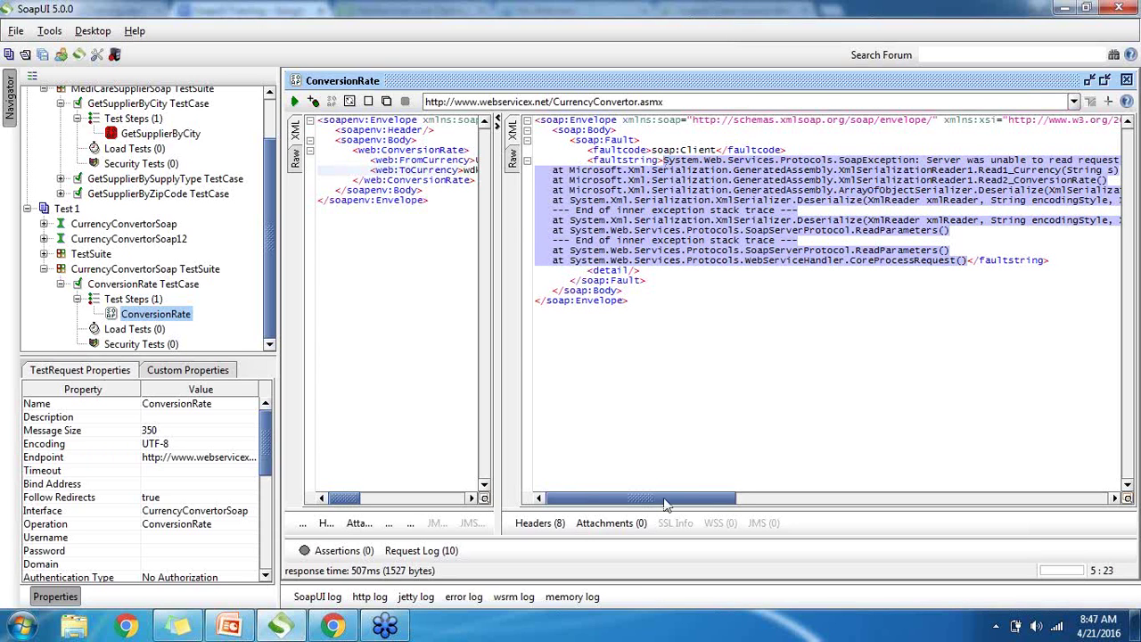
left_click(710, 190)
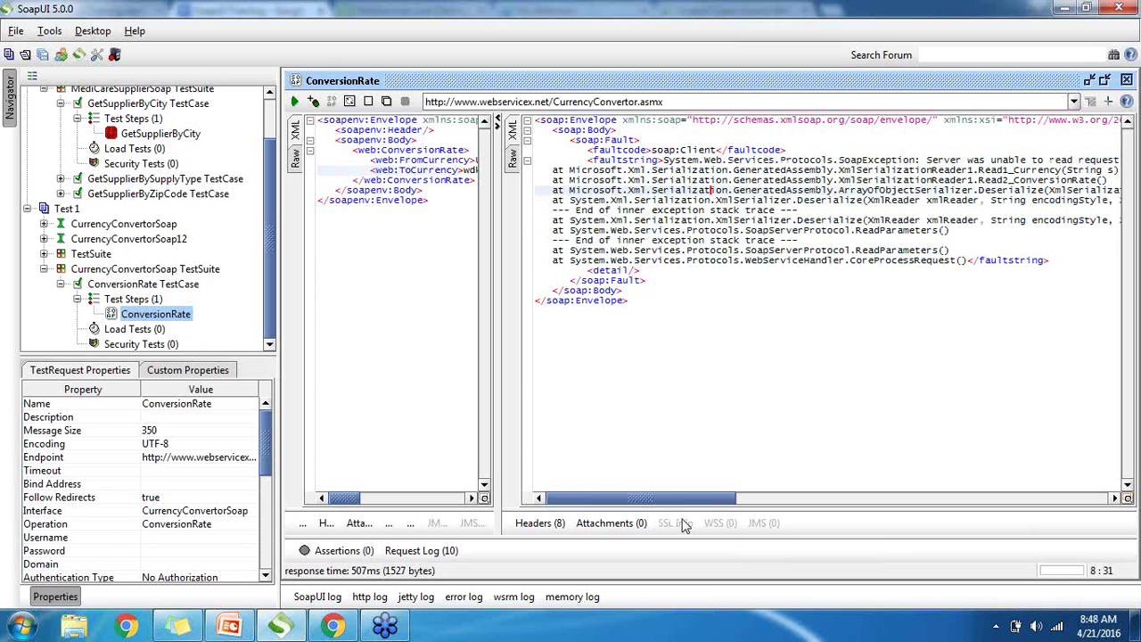
left_click_drag(689, 506, 654, 510)
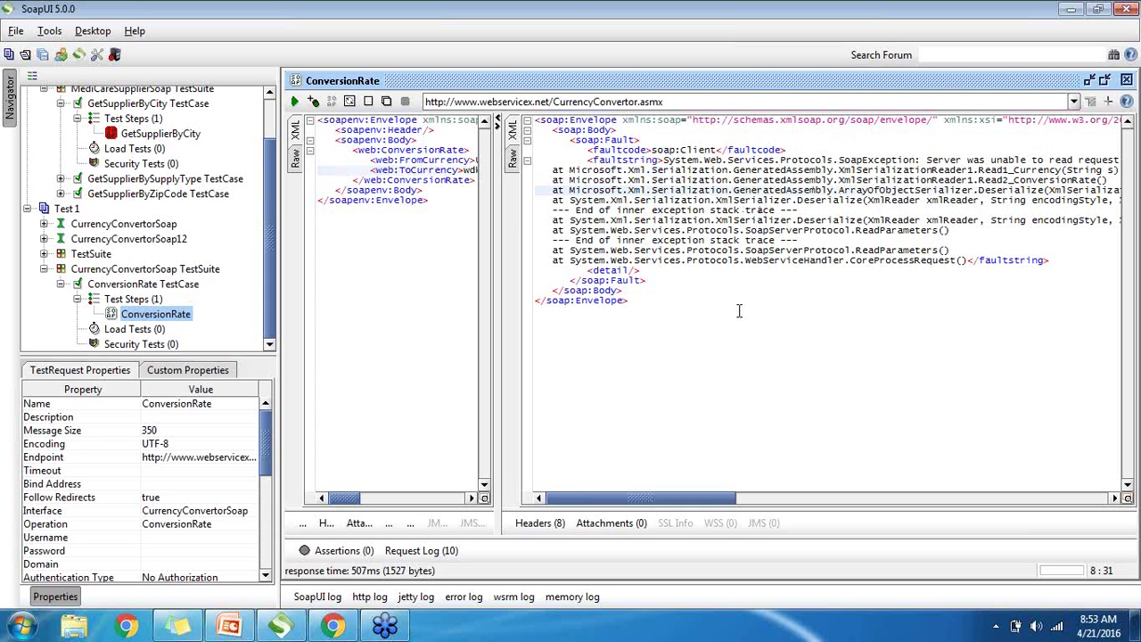
Review the XPath Match and XQuery Match descriptions among ConversionRate's Property Content assertions, and leave without adding one.
scroll(274, 141, "up", 2)
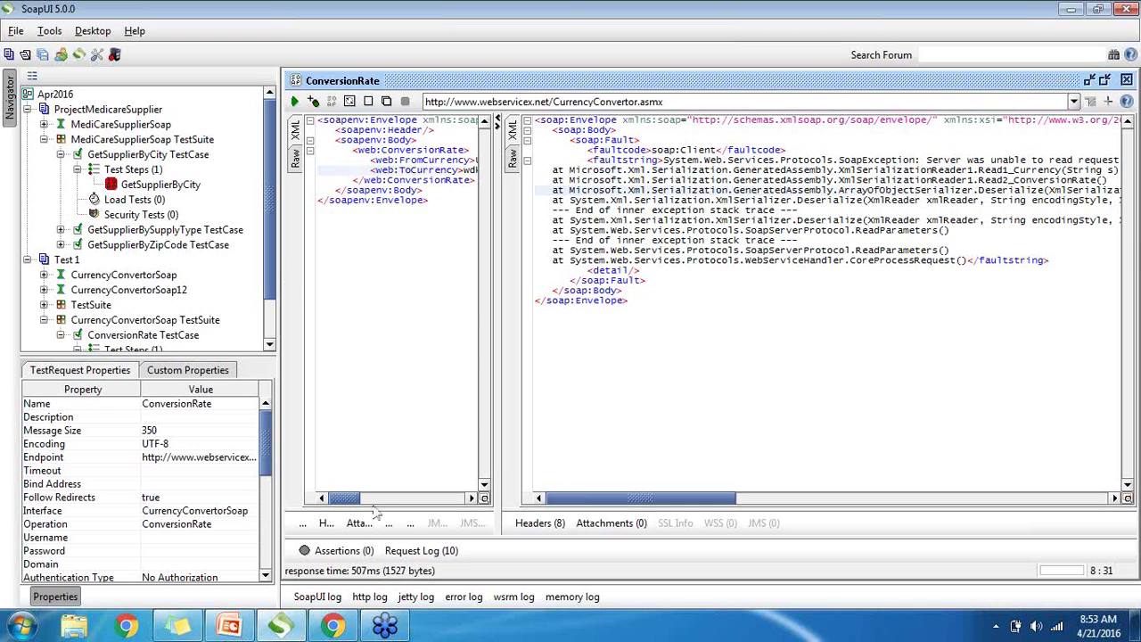
left_click(337, 550)
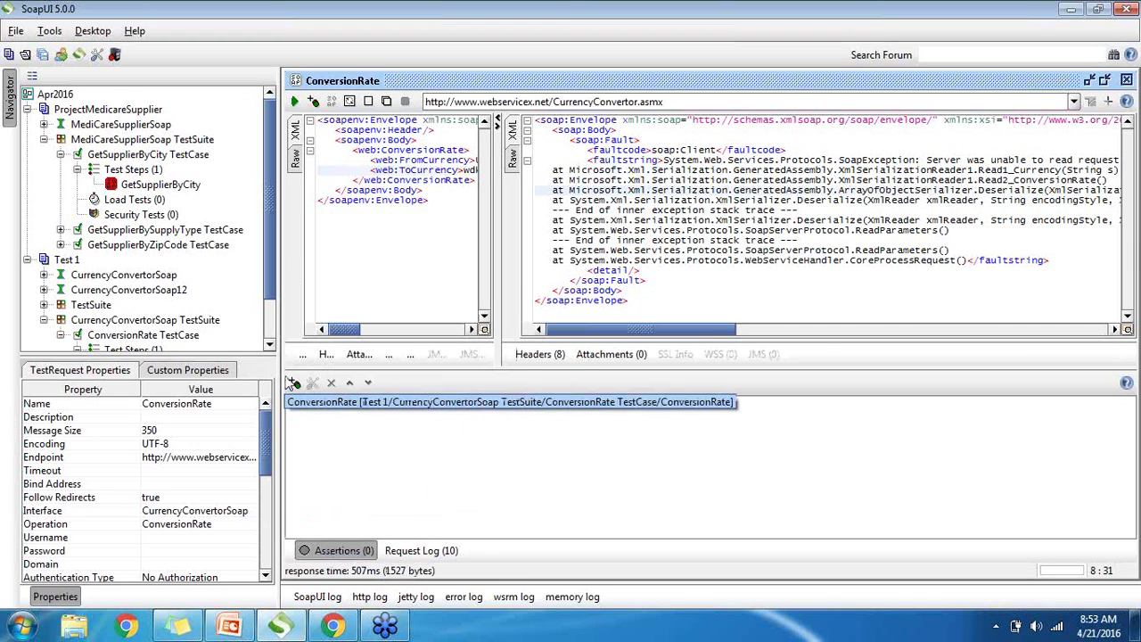
left_click(295, 383)
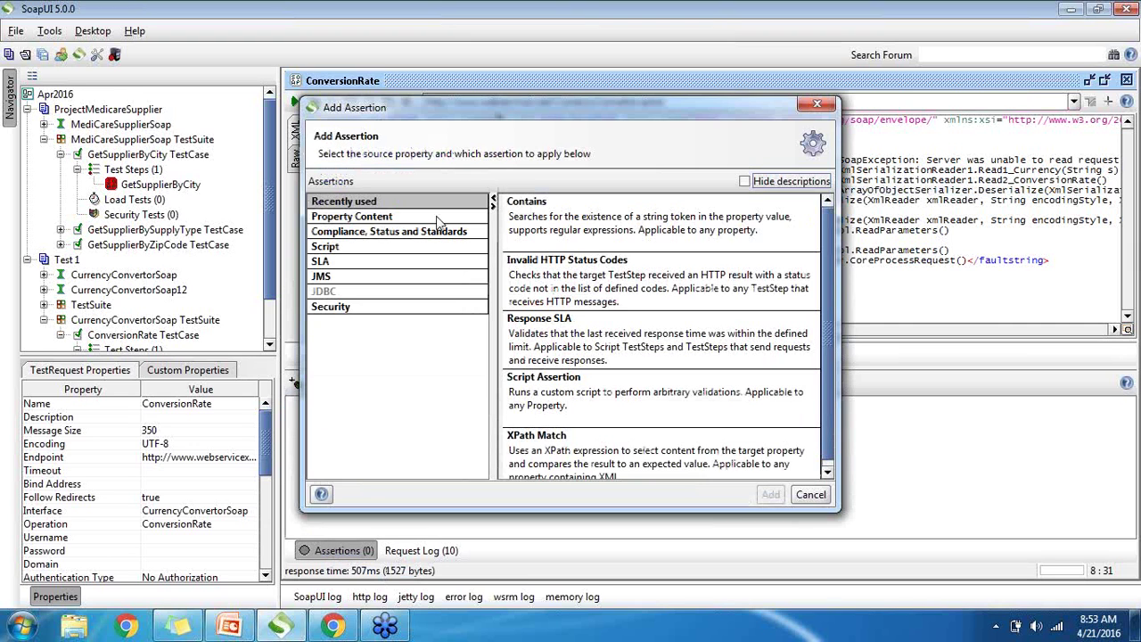
left_click(385, 220)
left_click(578, 340)
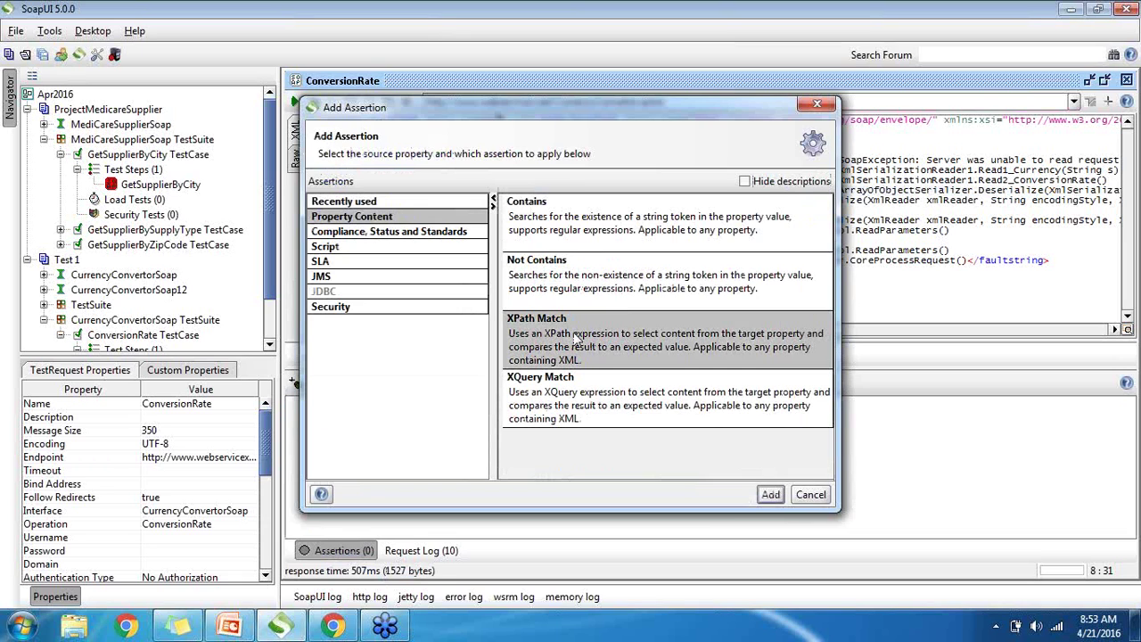
left_click(611, 392)
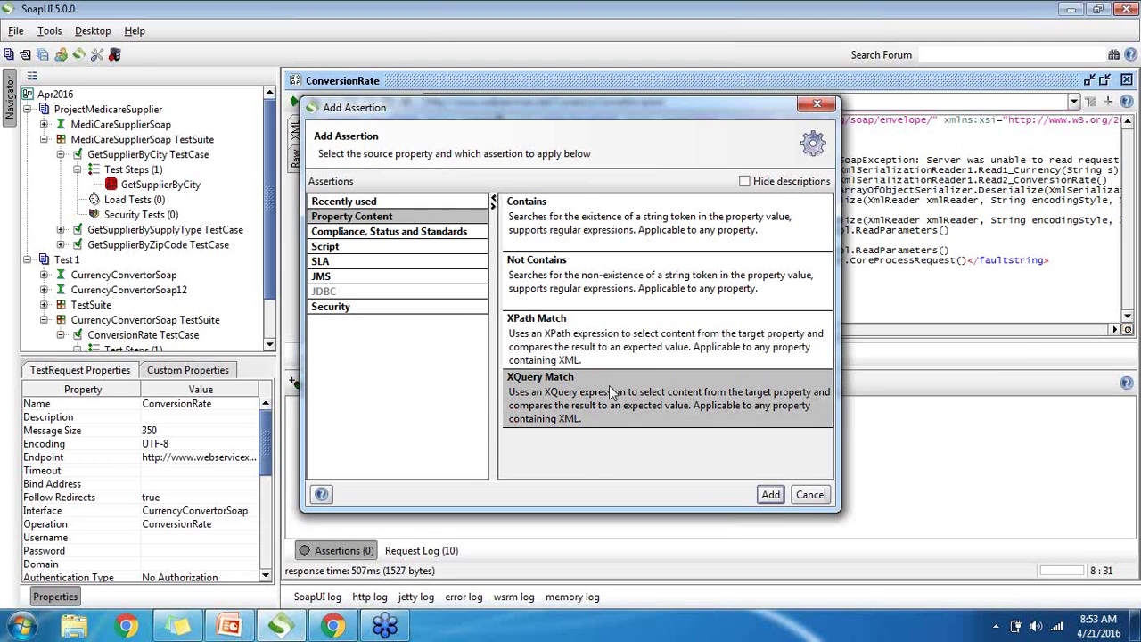
left_click(597, 352)
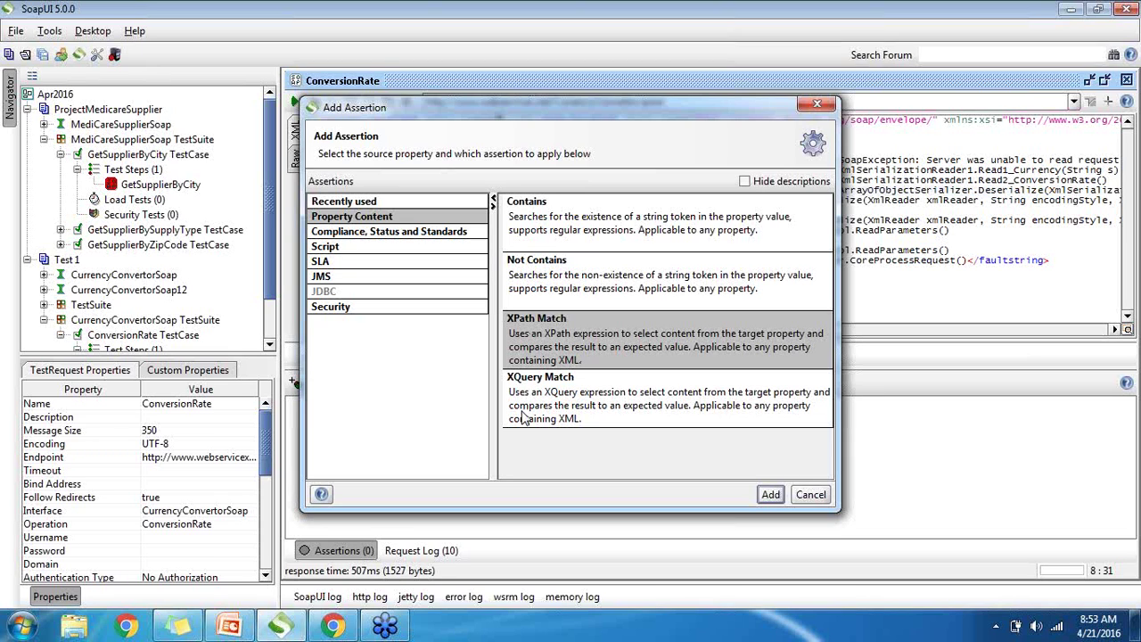
left_click(809, 494)
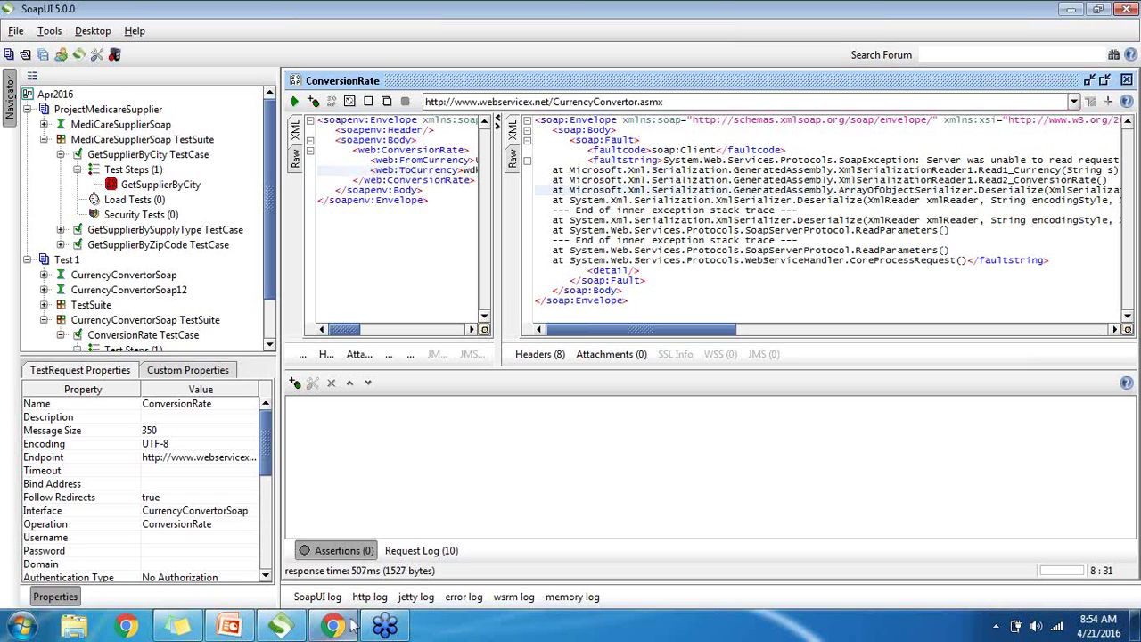
Switch to the SoapUI Training document in Chrome and review the Medicare Supplier test cases and the links above them.
mouse_move(296, 627)
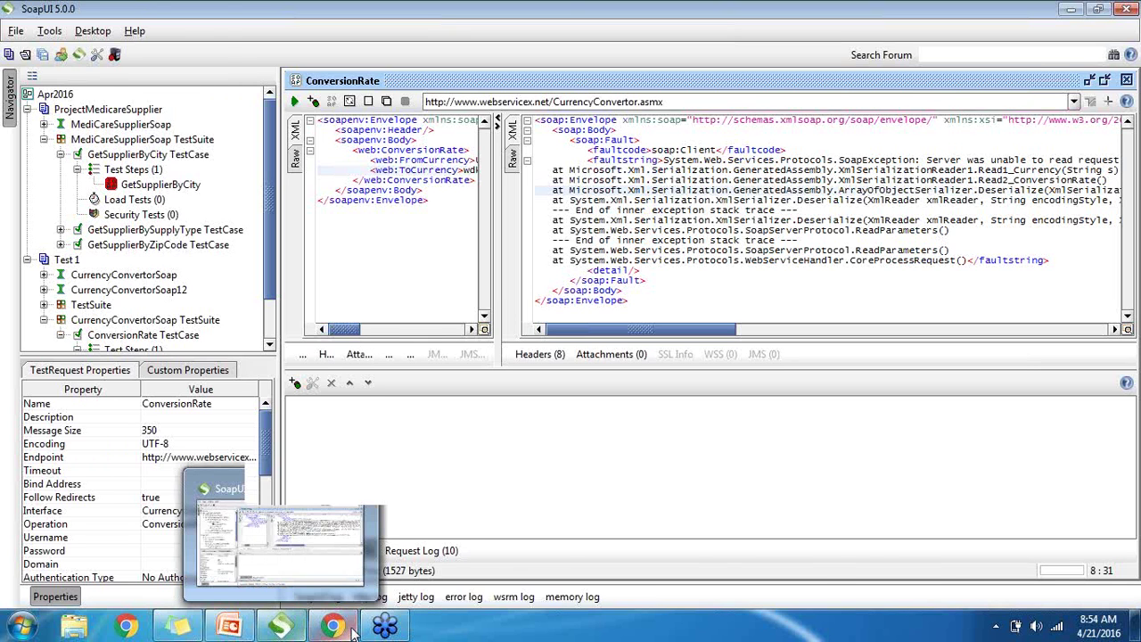
left_click(333, 627)
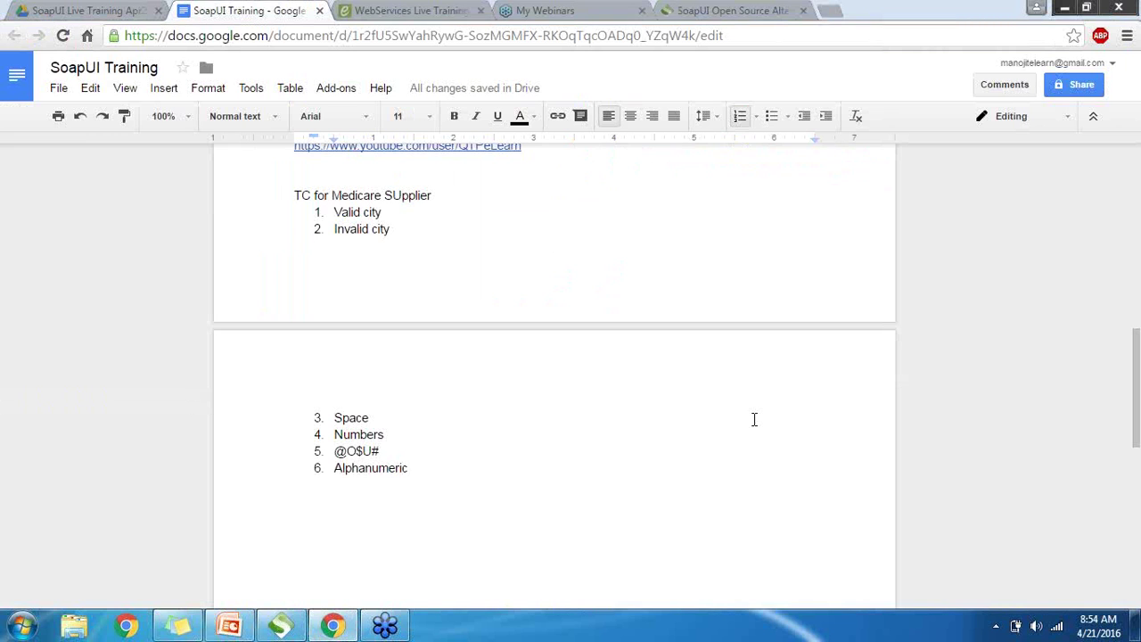
left_click(402, 445)
key("Up")
scroll(402, 444, "up", 2)
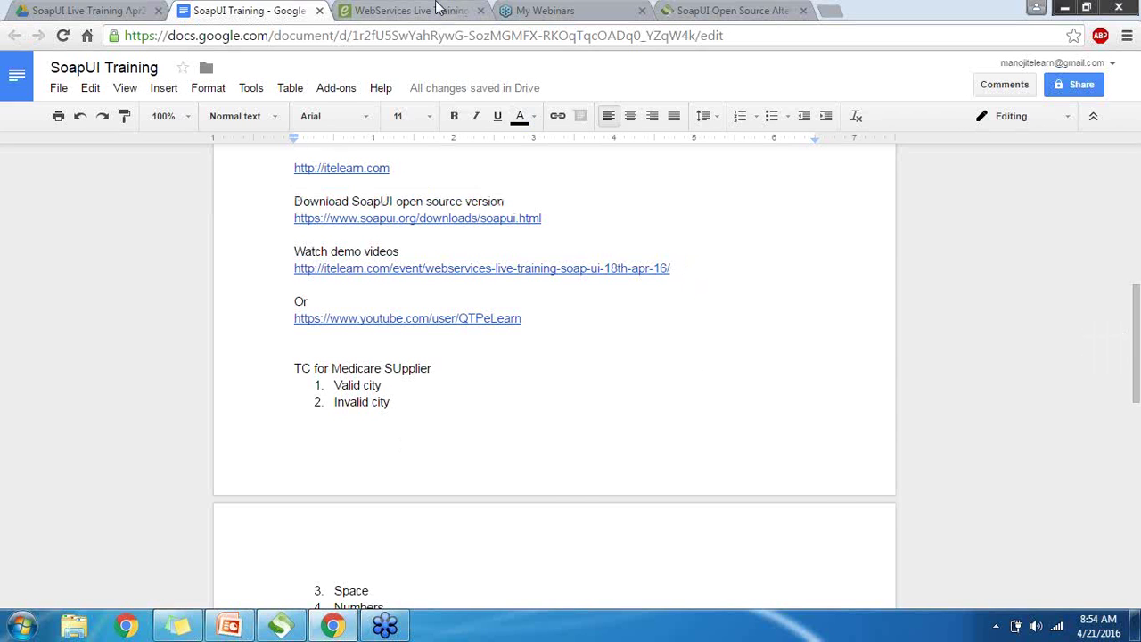
Open iTeLearn's upcoming event page for WebServices Live Training (SOAP UI) (18th-Apr-16) and examine its introduction video.
left_click(437, 9)
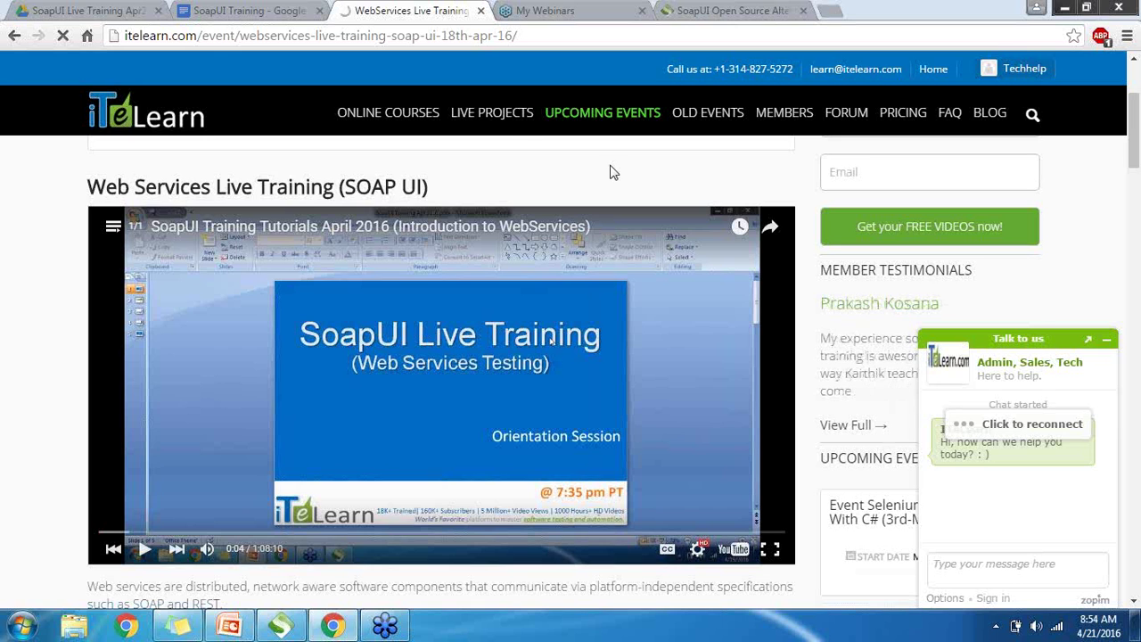
left_click(581, 116)
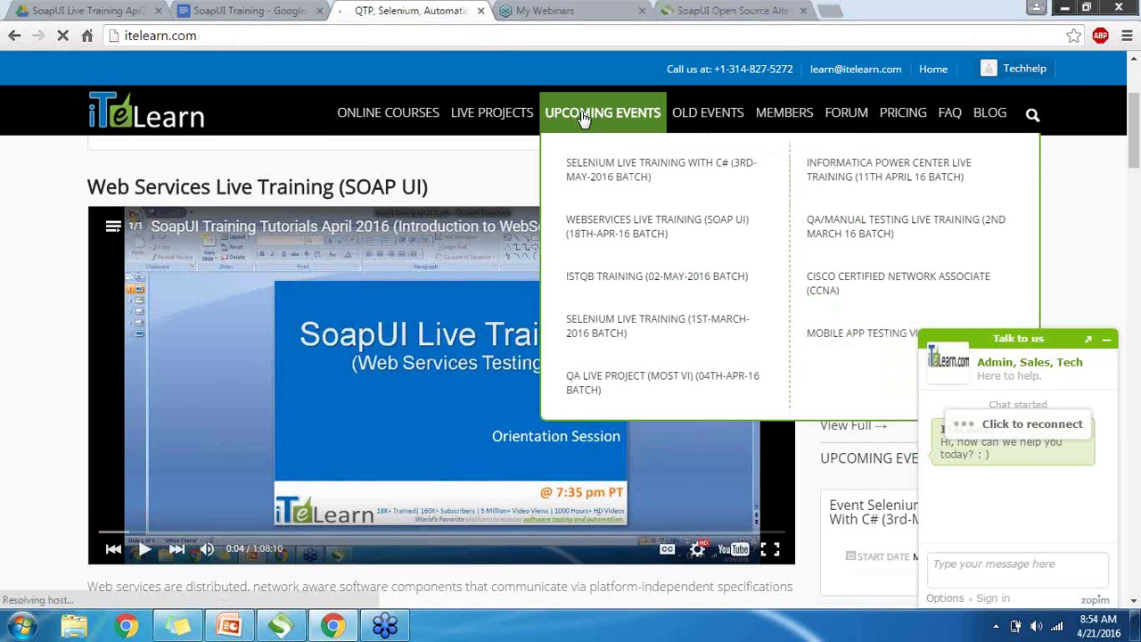
mouse_move(581, 118)
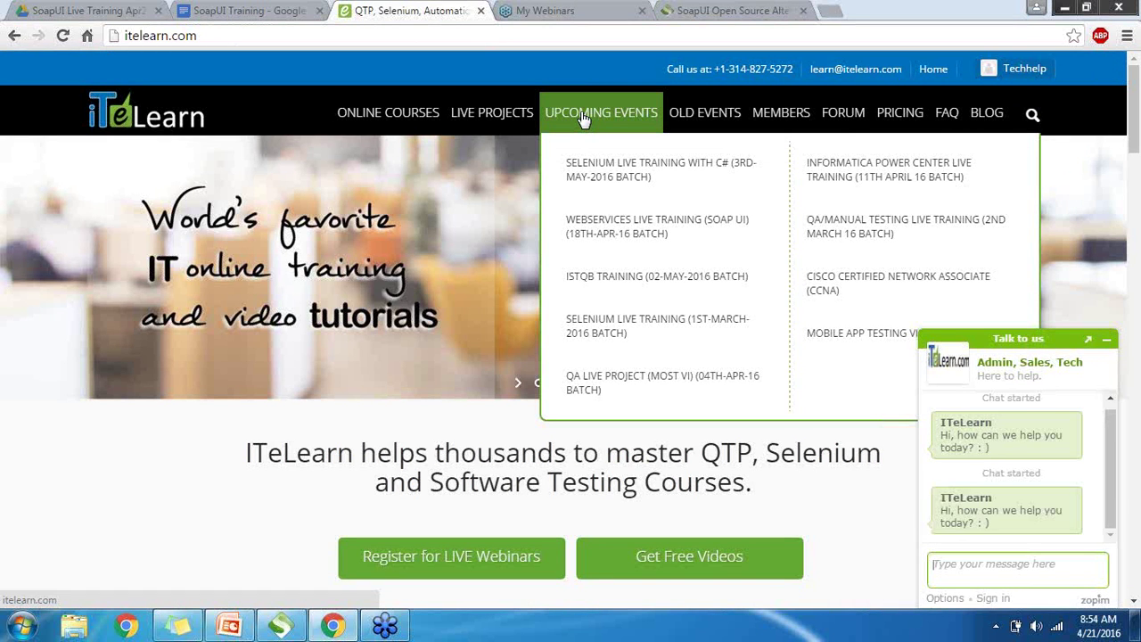
mouse_move(396, 119)
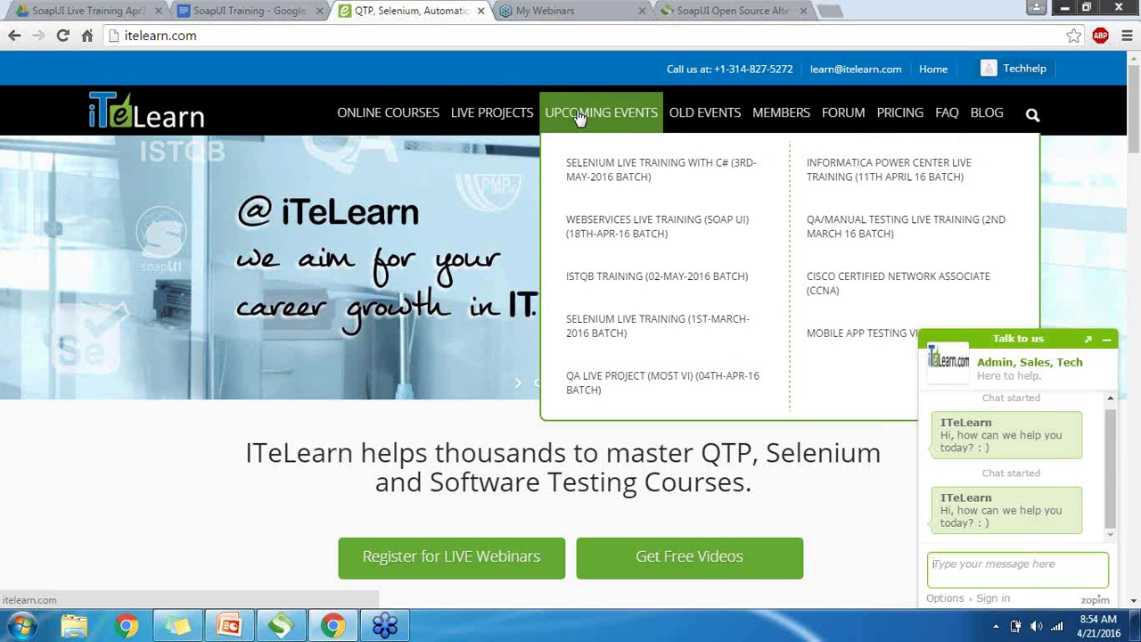
left_click(630, 230)
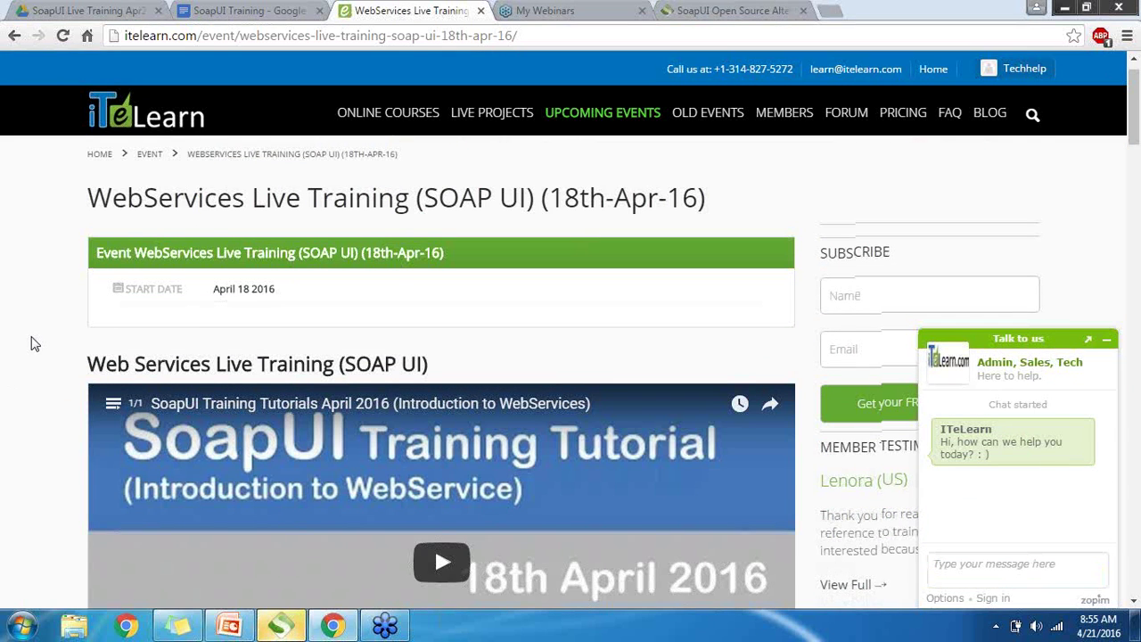
scroll(30, 339, "down", 1)
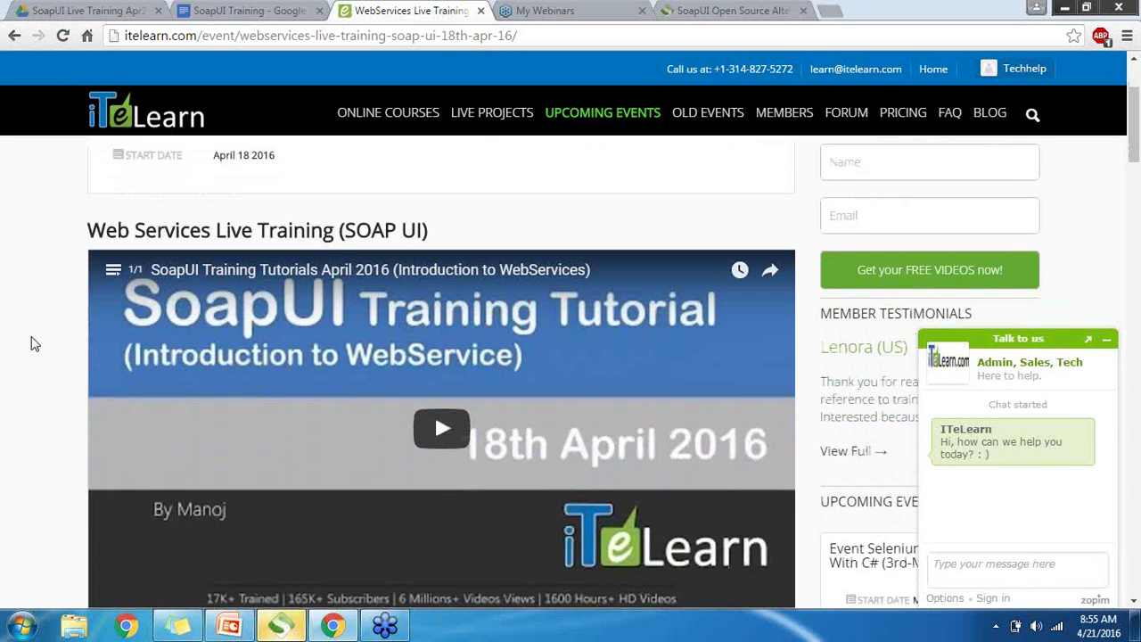
scroll(31, 344, "down", 1)
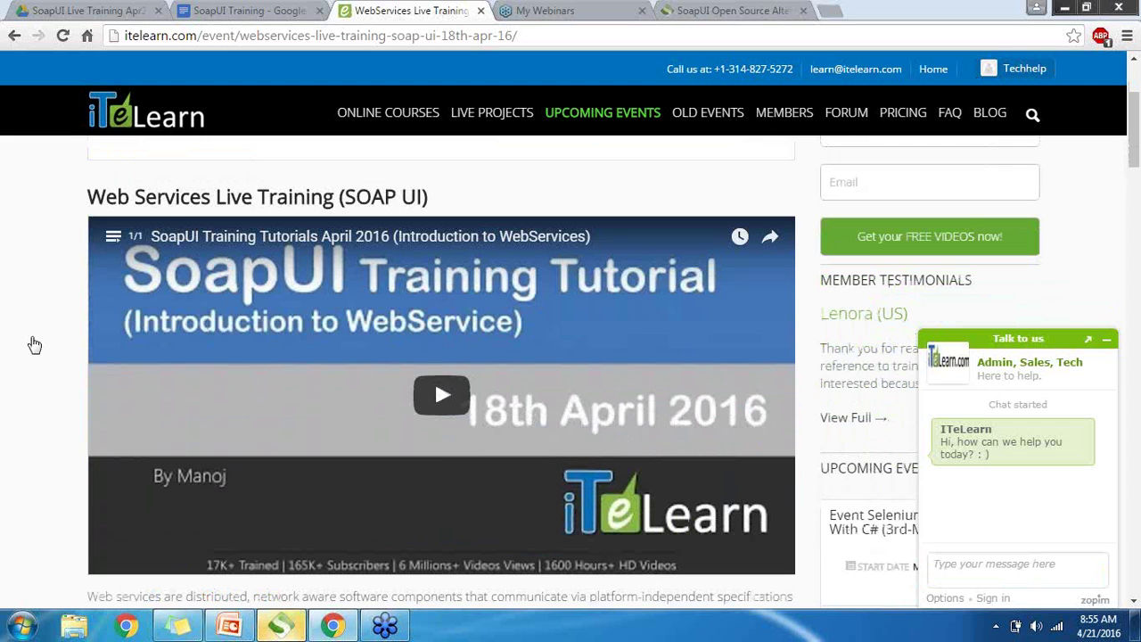
left_click(113, 241)
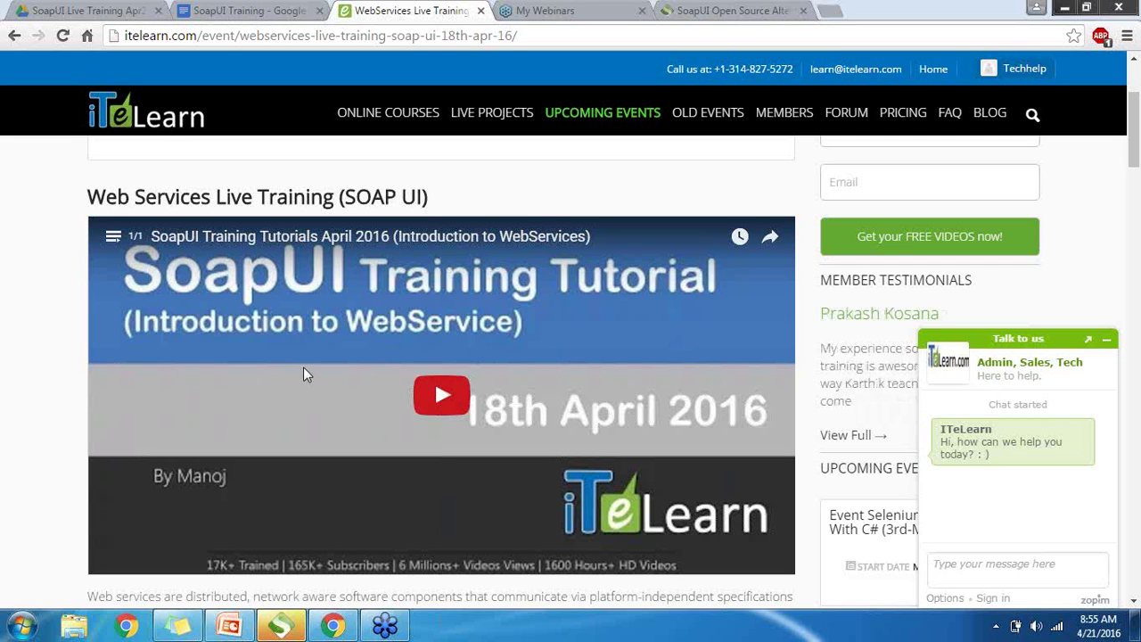
Copy the youtube.com/user/QTPeLearn link from the SoapUI Training document and load it in the browser tab showing My Webinars.
left_click(303, 11)
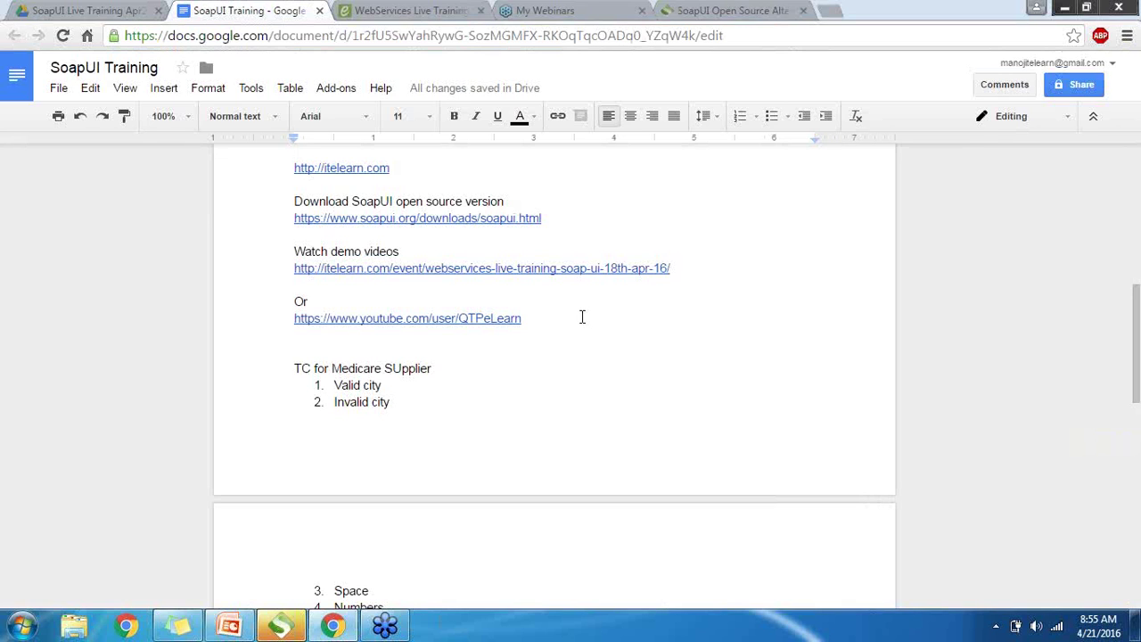
left_click_drag(532, 317, 295, 325)
key("ctrl+c")
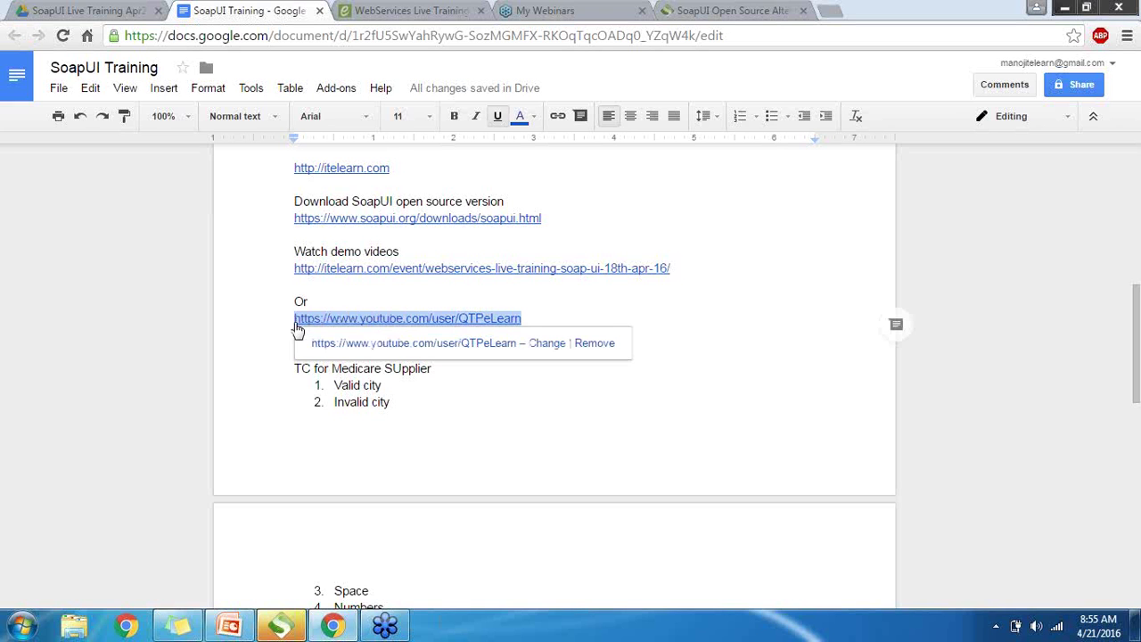
key("Right")
left_click_drag(566, 10, 481, 33)
left_click(482, 33)
key("ctrl+v")
key("Return")
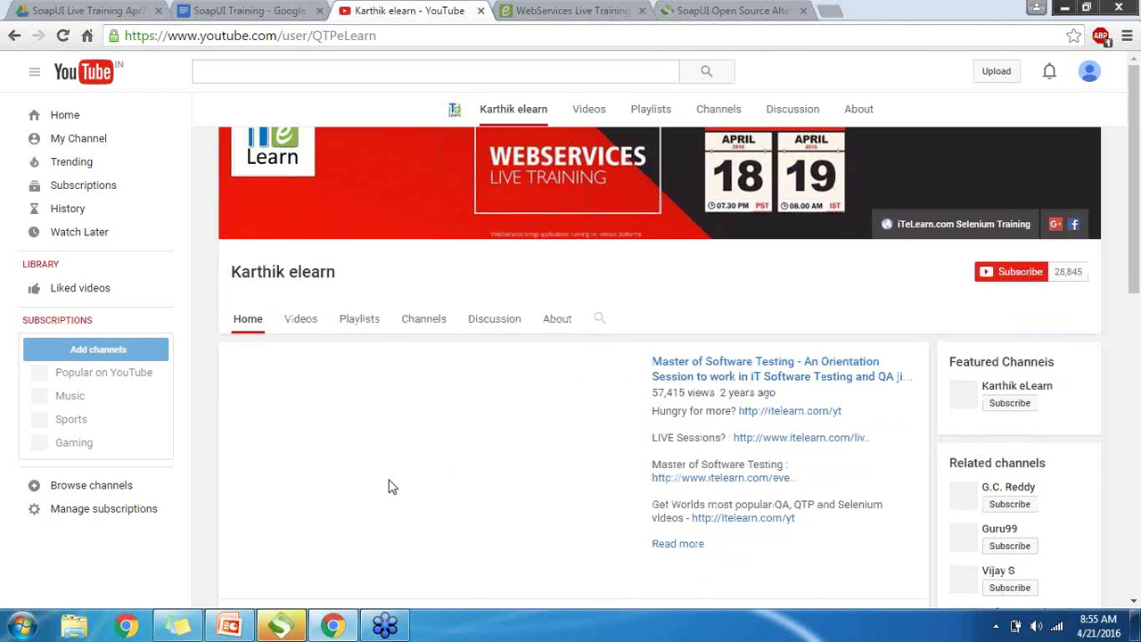
Pause the channel's featured video, look through its popular and latest uploads, and return to the SoapUI Training document.
left_click(266, 570)
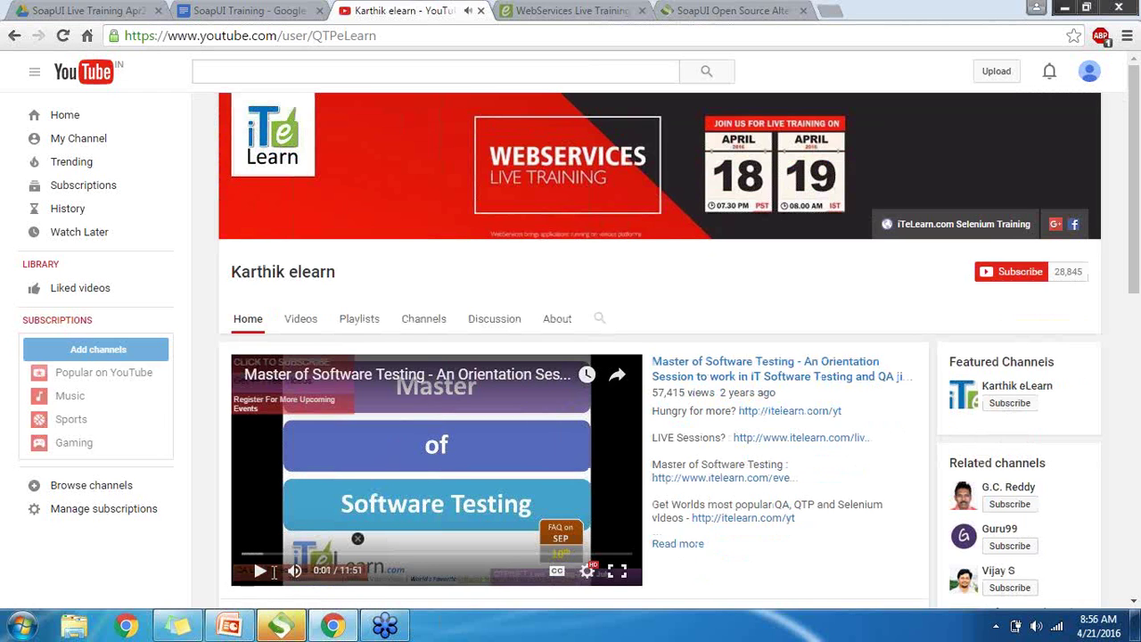
scroll(275, 580, "down", 2)
scroll(275, 579, "down", 3)
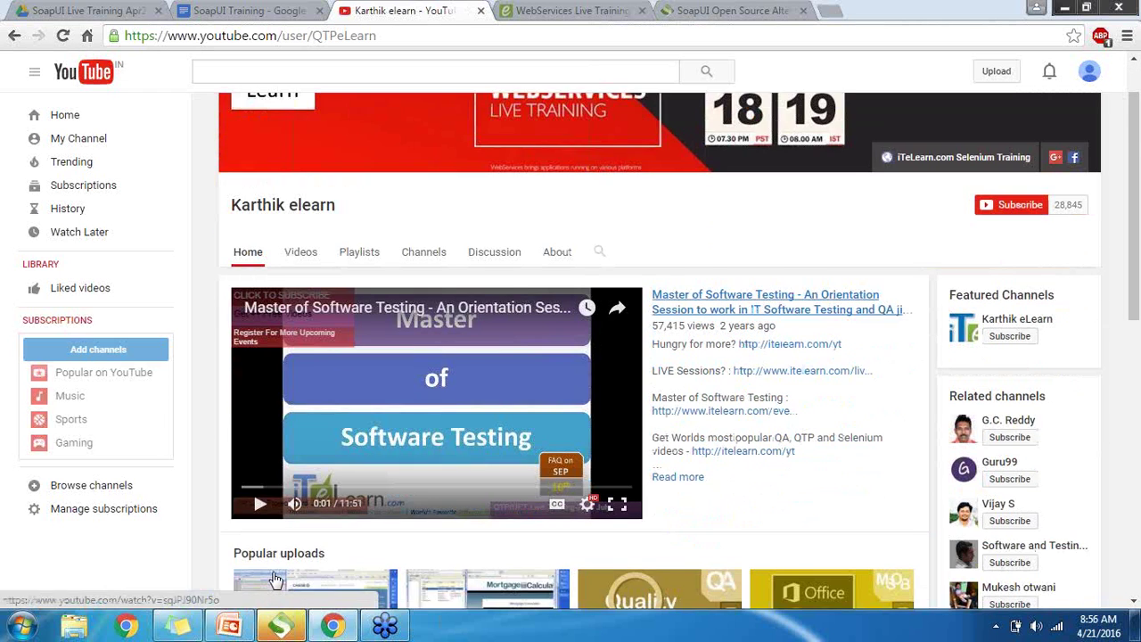
scroll(274, 579, "down", 2)
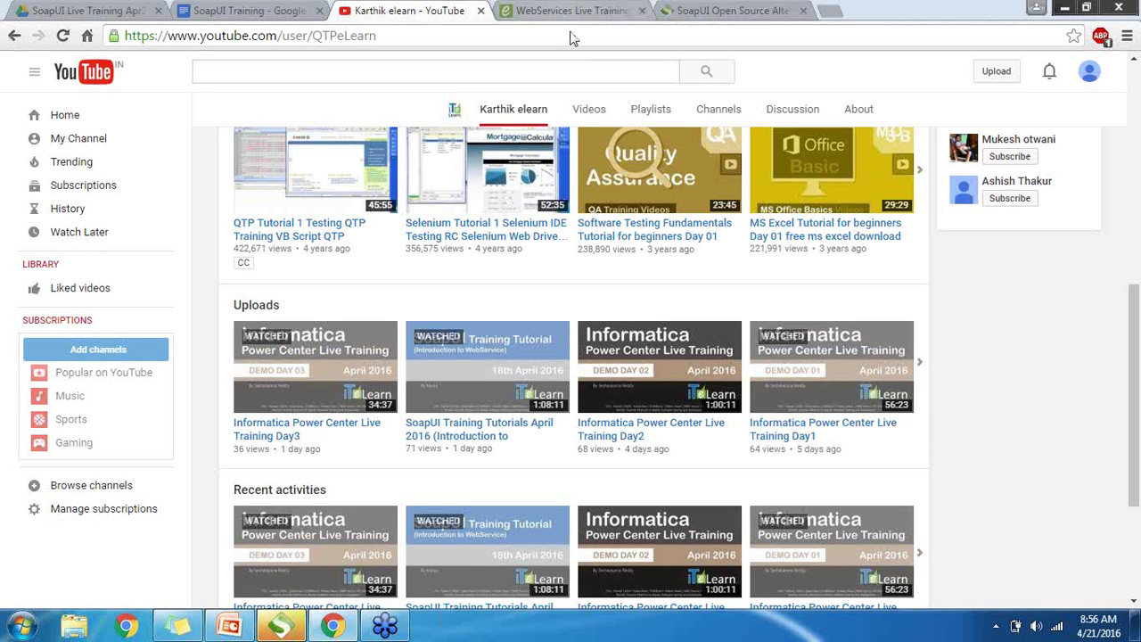
left_click(291, 9)
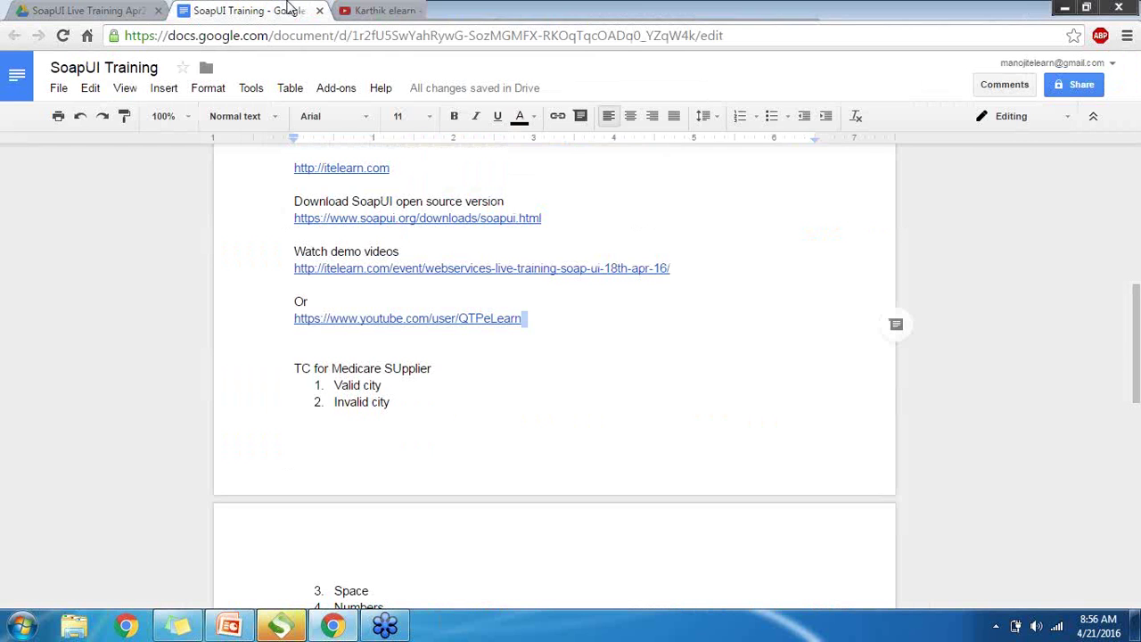